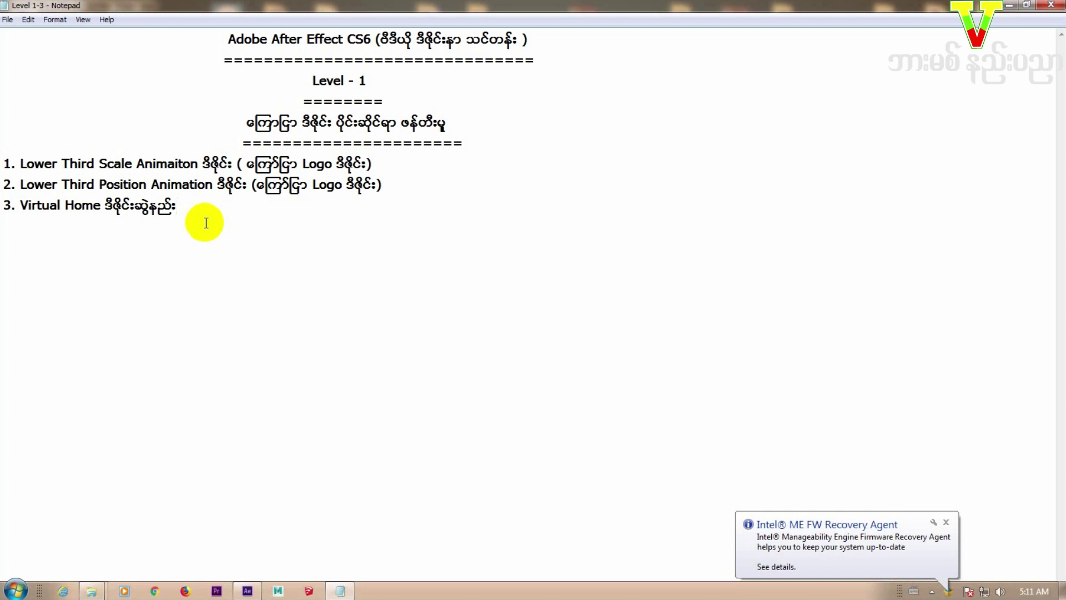
# Step: Open the Virtual Photo folder inside Level 1-3 in Windows Explorer and look over the virtual studio images
pyautogui.press('Return')
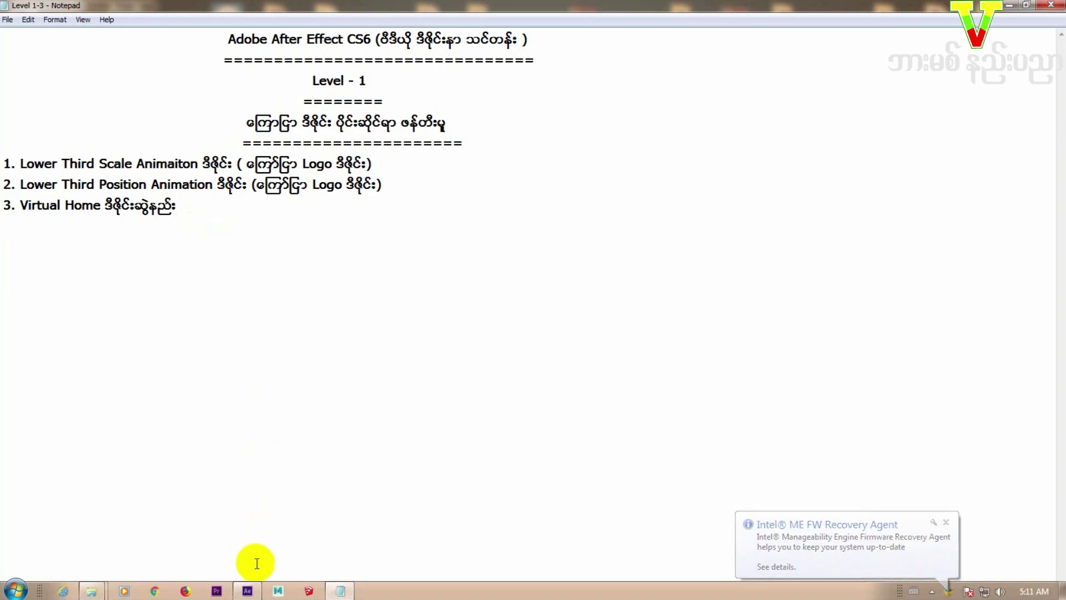
pyautogui.click(248, 589)
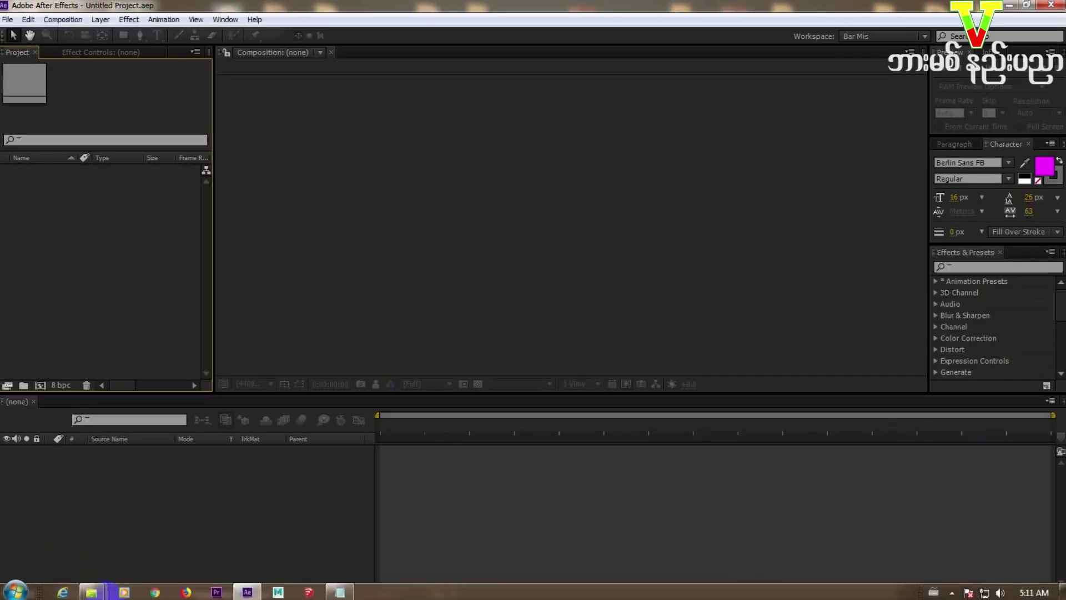
pyautogui.click(96, 593)
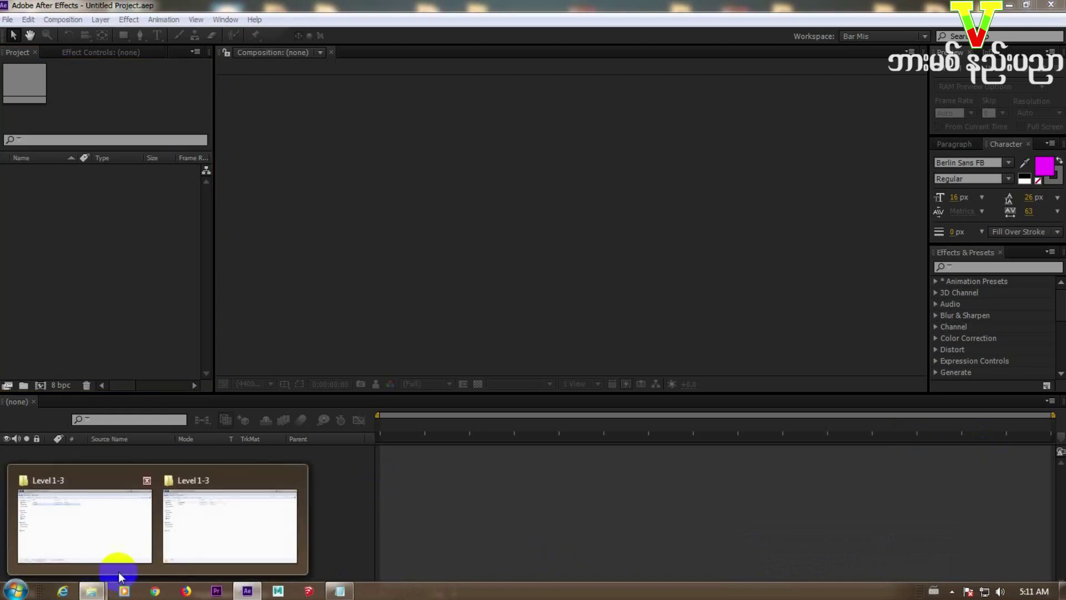
pyautogui.click(239, 529)
pyautogui.click(162, 119)
pyautogui.doubleClick(162, 121)
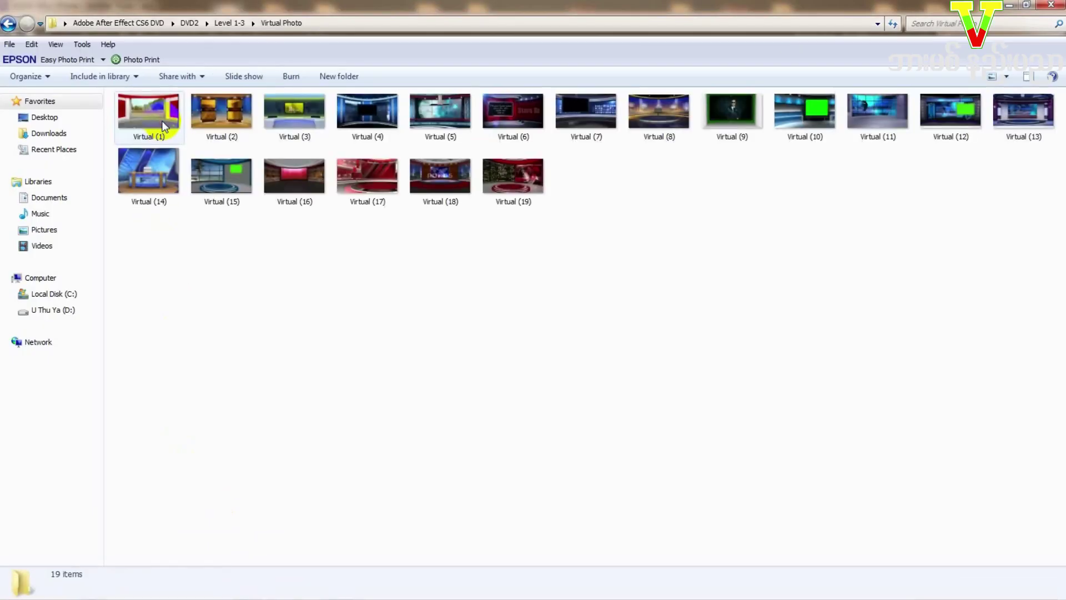
pyautogui.moveTo(166, 274); pyautogui.dragTo(1054, 92)
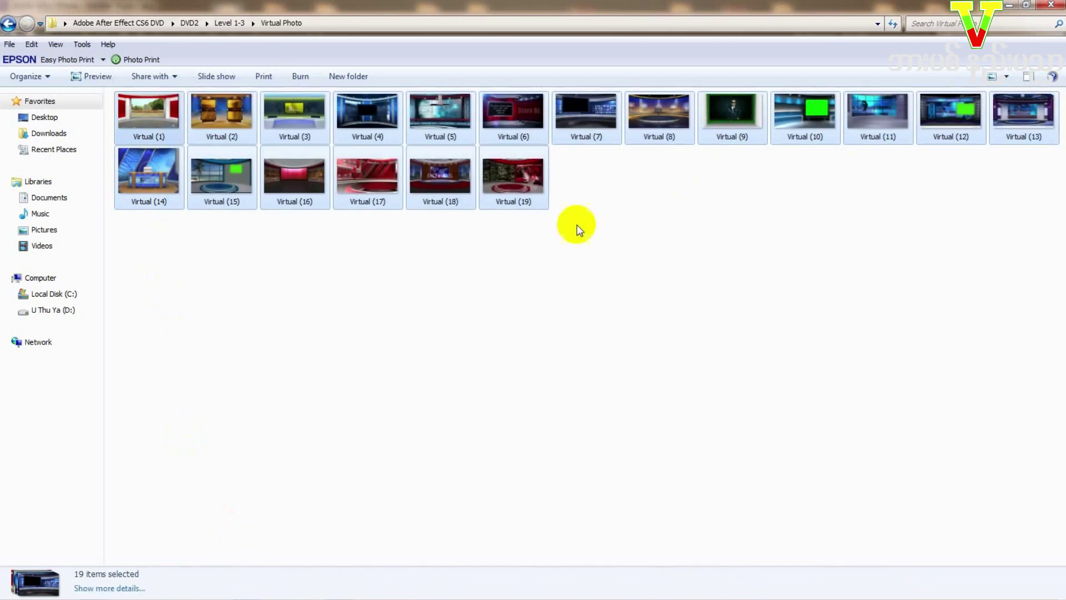
pyautogui.click(512, 245)
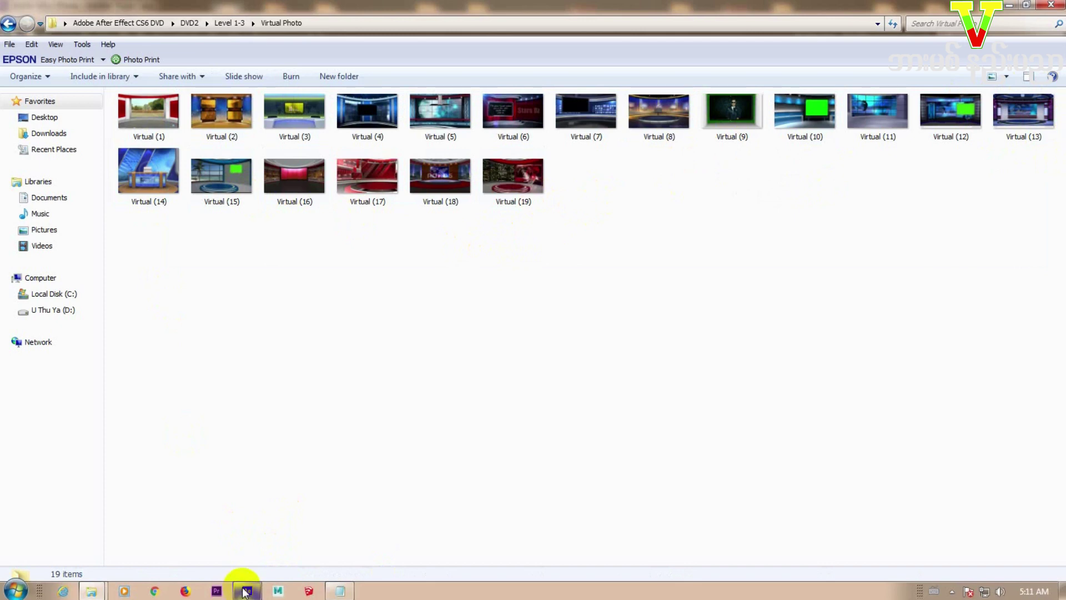
# Step: Switch to After Effects and create a composition named Virtual Home with the HDTV 1080 29.97 preset and a 20-second duration
pyautogui.moveTo(245, 592)
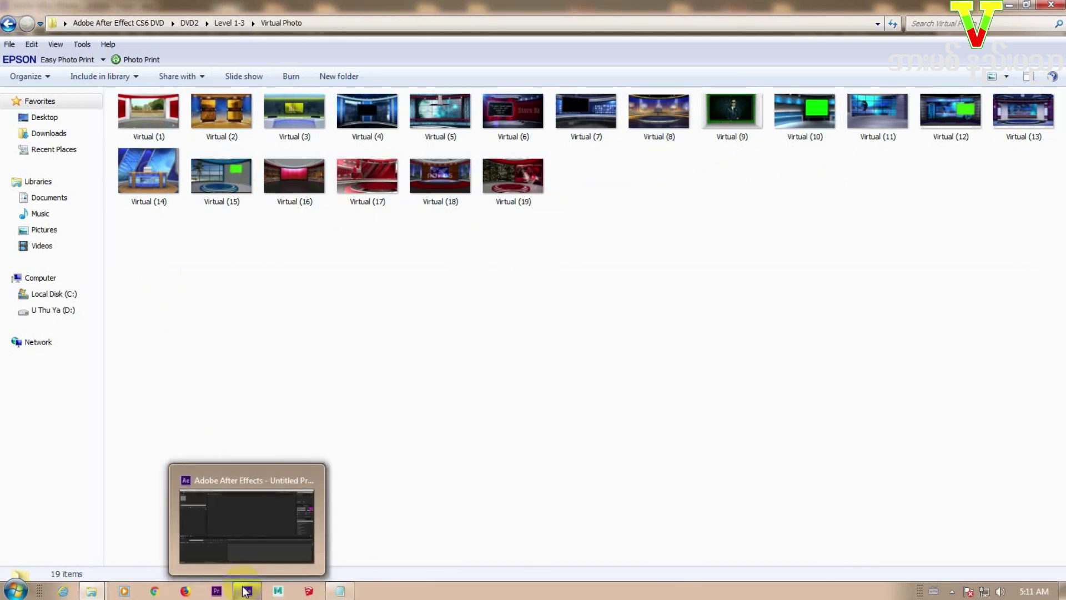
pyautogui.click(247, 591)
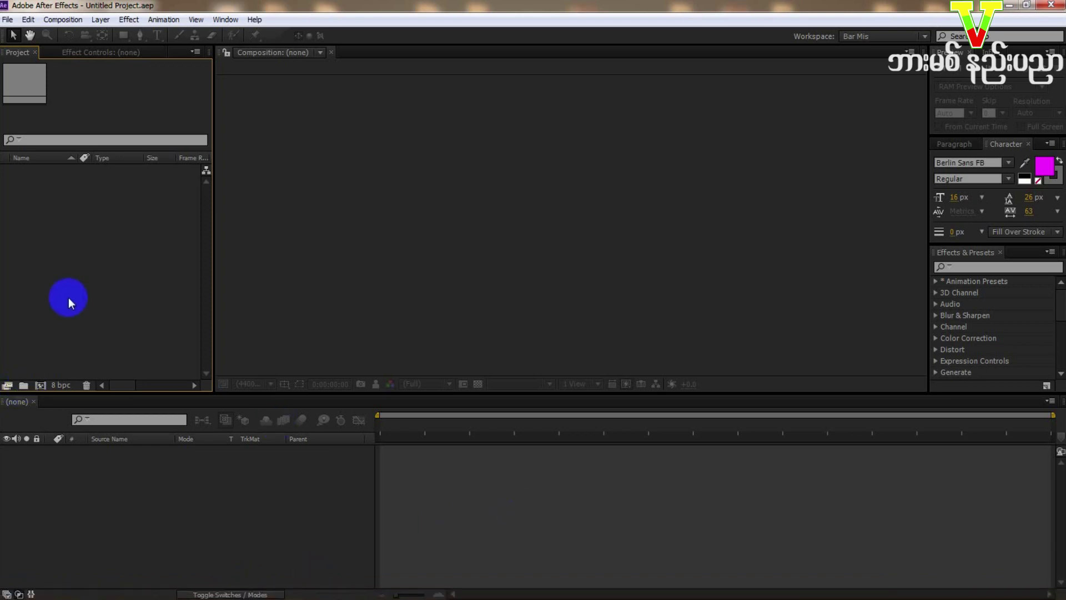
pyautogui.click(63, 20)
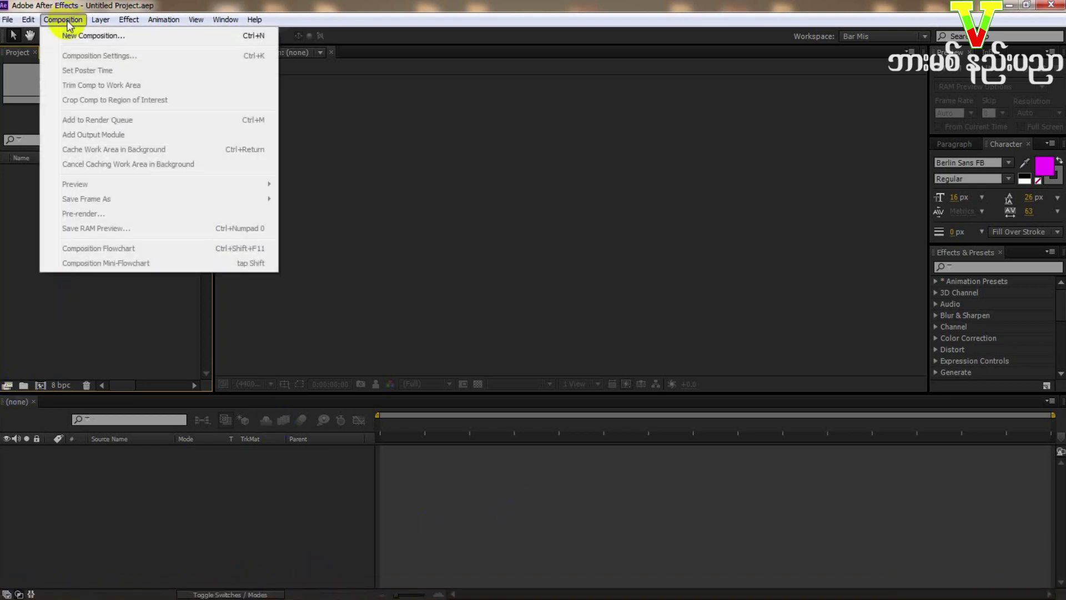
pyautogui.click(71, 35)
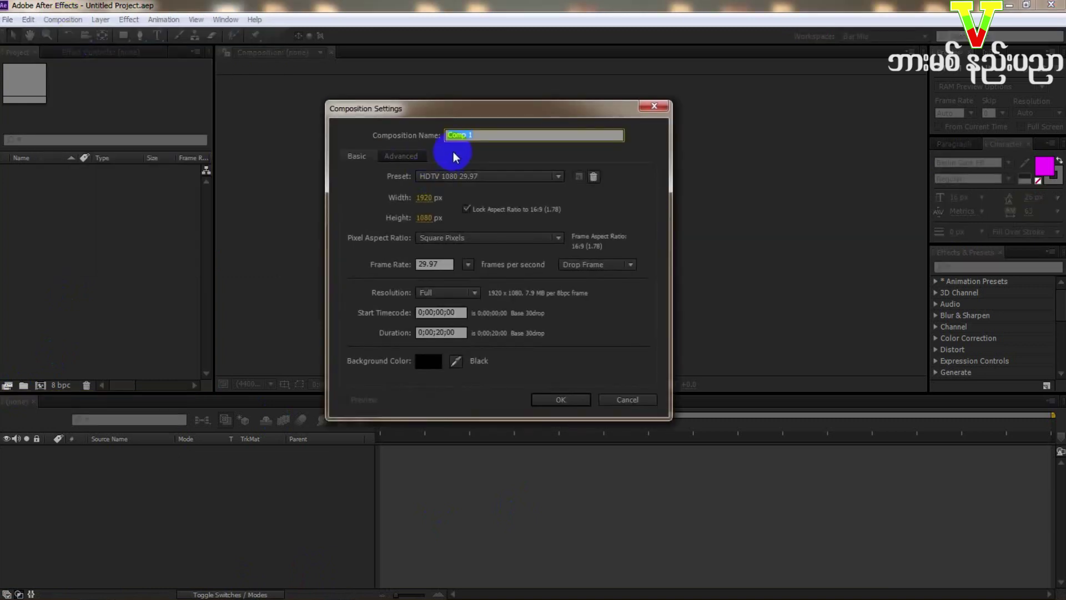
pyautogui.write('Vit')
pyautogui.write('tua')
pyautogui.write('l H,m')
pyautogui.write('ome')
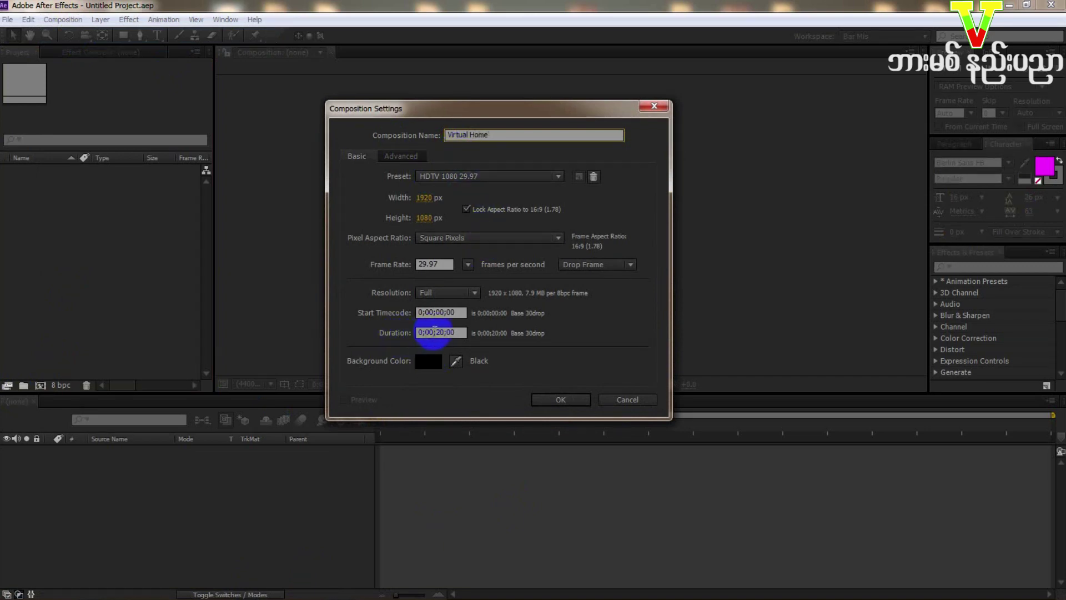
pyautogui.click(569, 405)
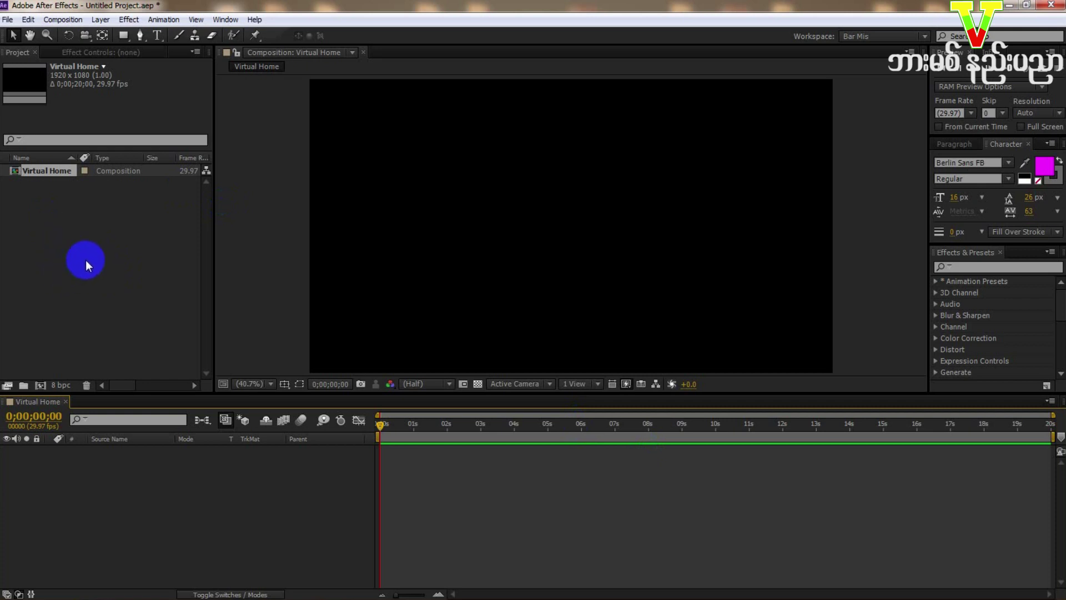
# Step: Import the Virtual 1 JPEG as footage from the DVD2 > Level 1-3 > Virtual Photo folder
pyautogui.click(101, 255)
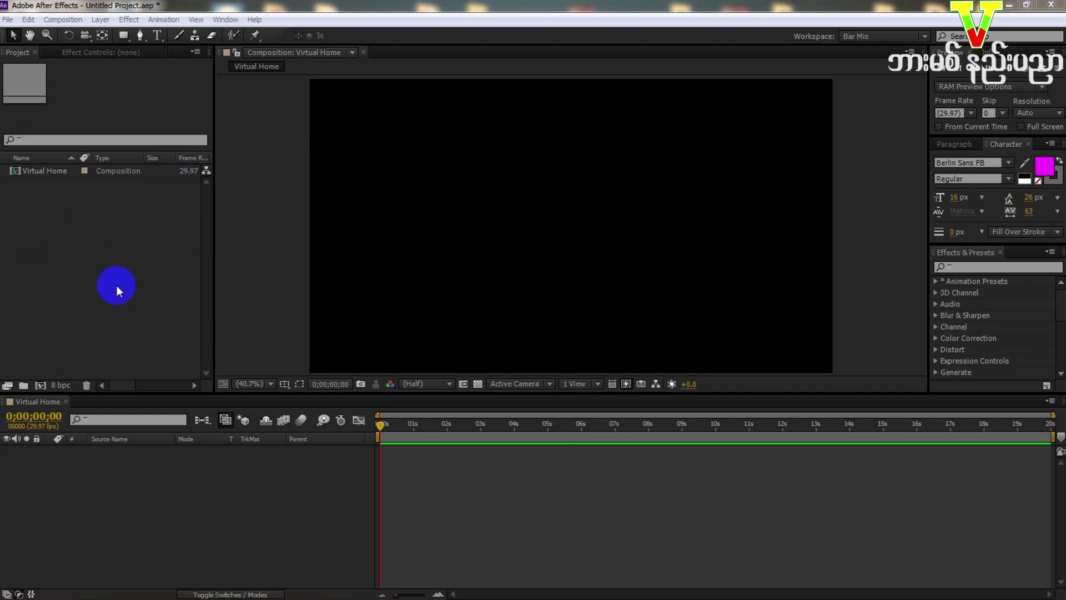
pyautogui.doubleClick(117, 245)
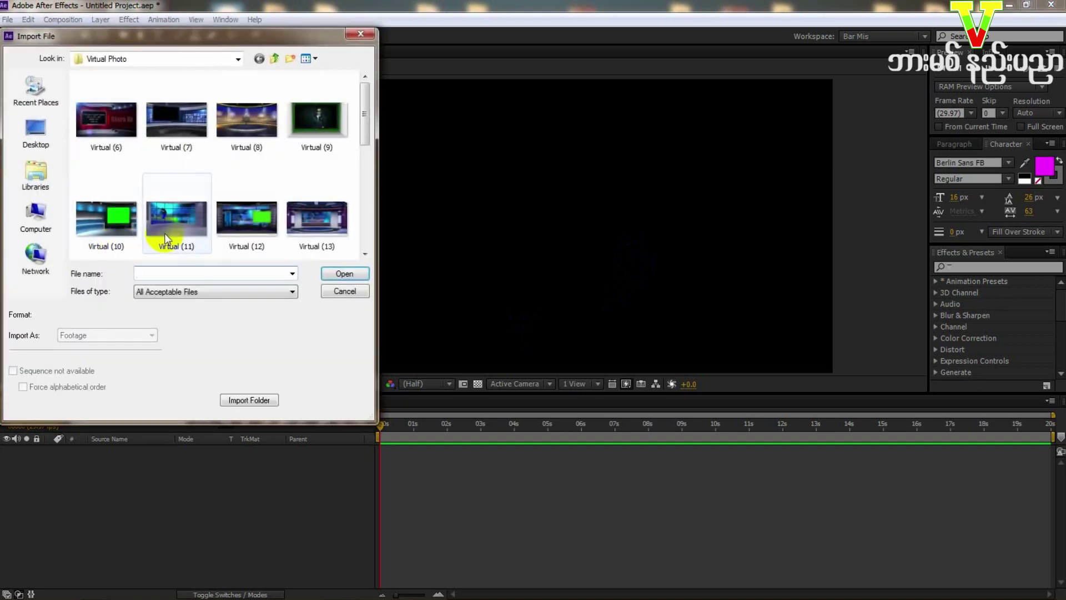
pyautogui.click(36, 133)
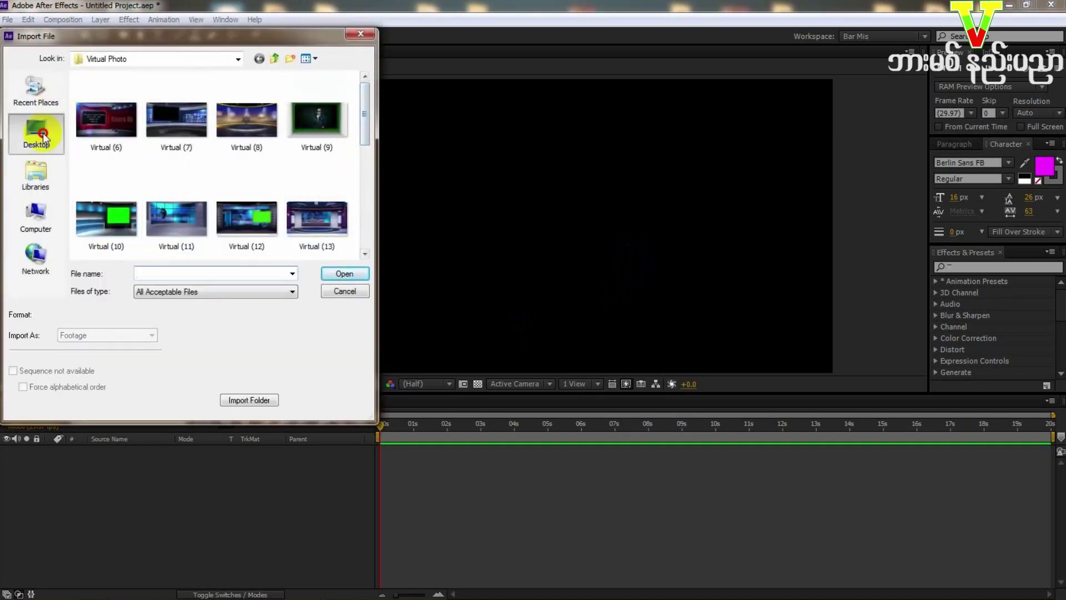
pyautogui.doubleClick(146, 244)
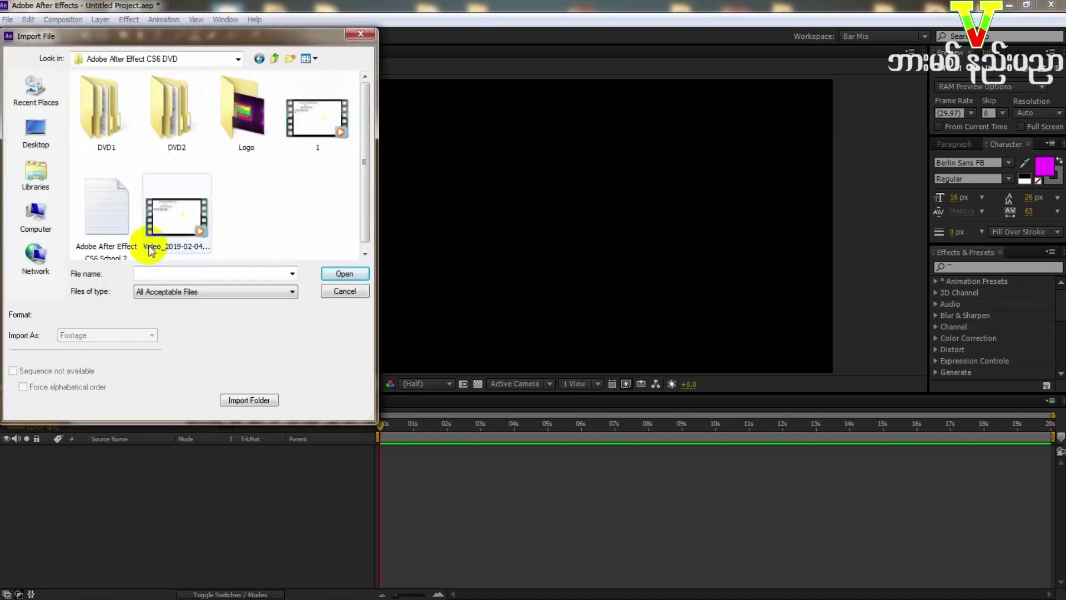
pyautogui.doubleClick(199, 148)
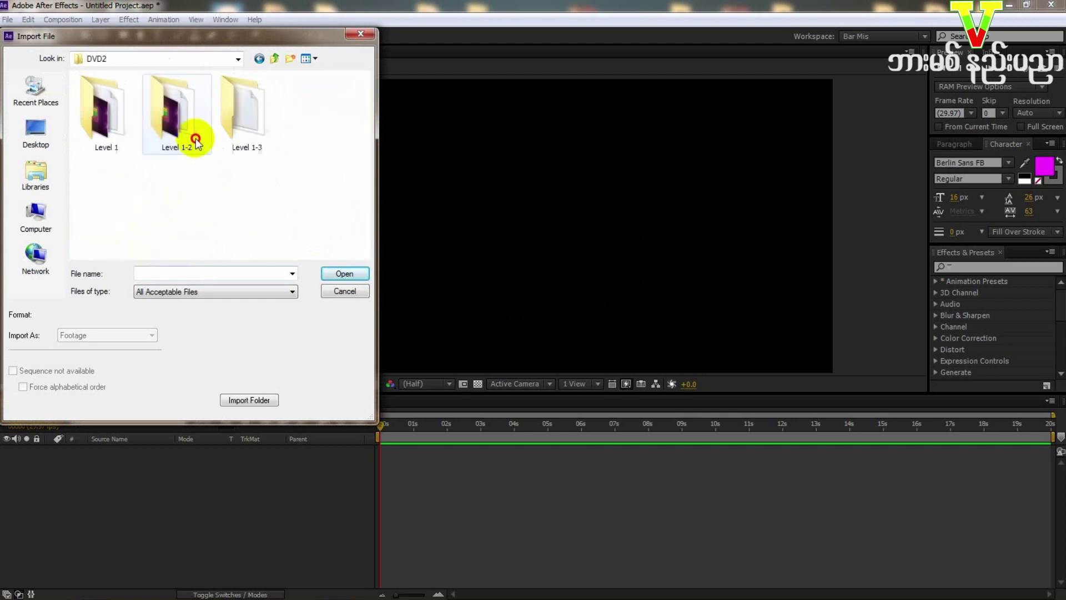
pyautogui.doubleClick(242, 149)
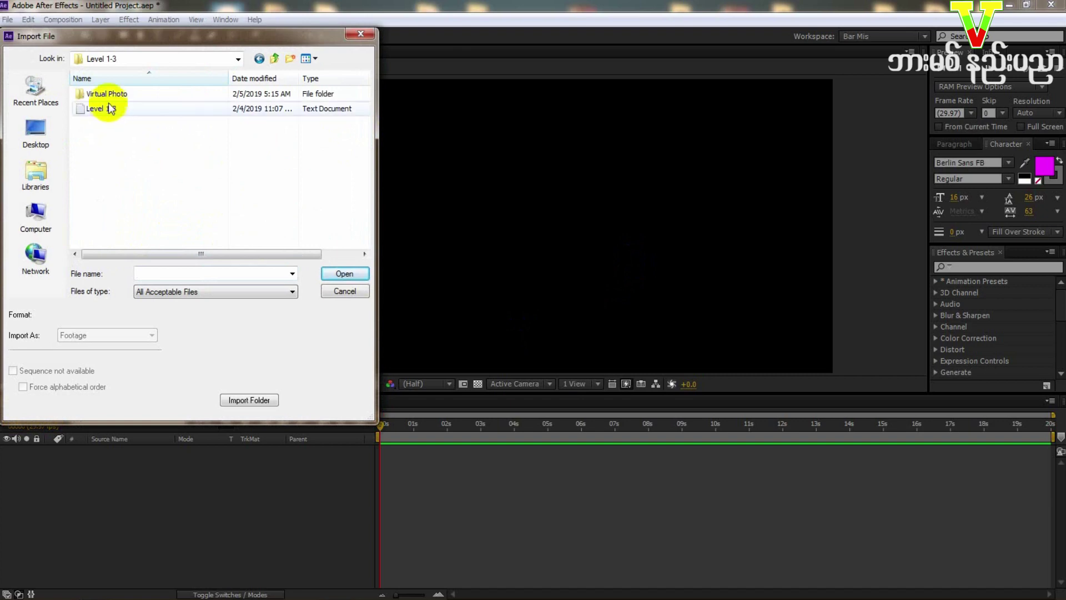
pyautogui.doubleClick(105, 95)
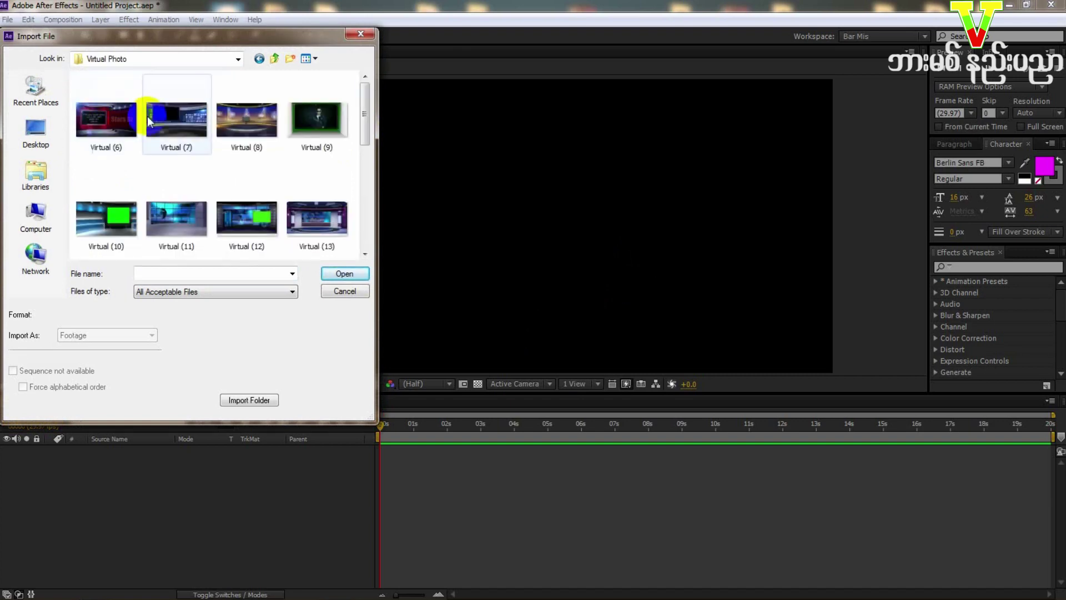
pyautogui.moveTo(365, 98); pyautogui.dragTo(365, 199)
pyautogui.click(276, 135)
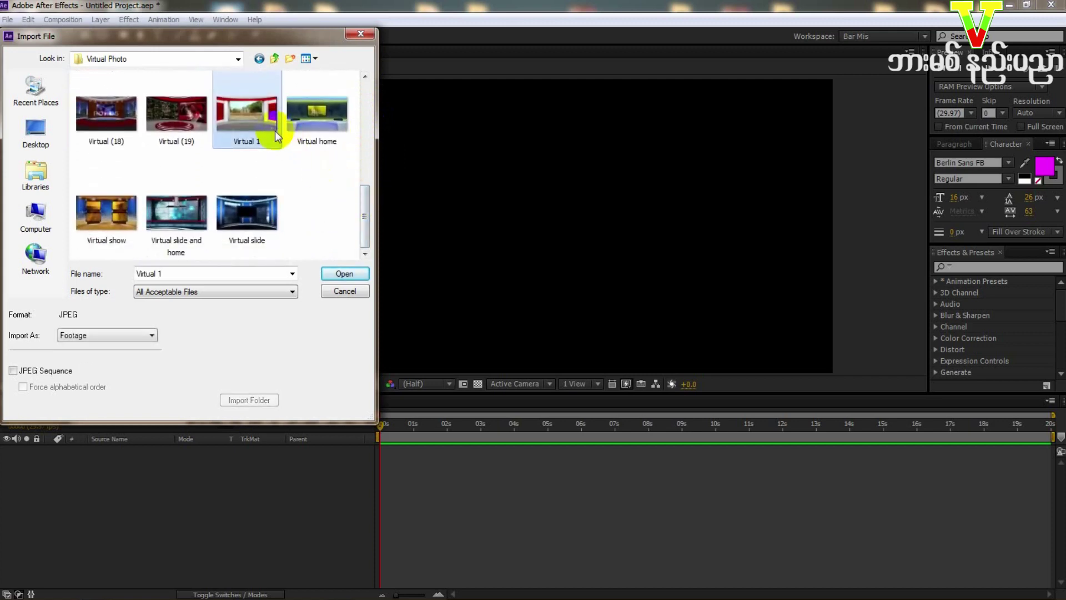
pyautogui.doubleClick(239, 146)
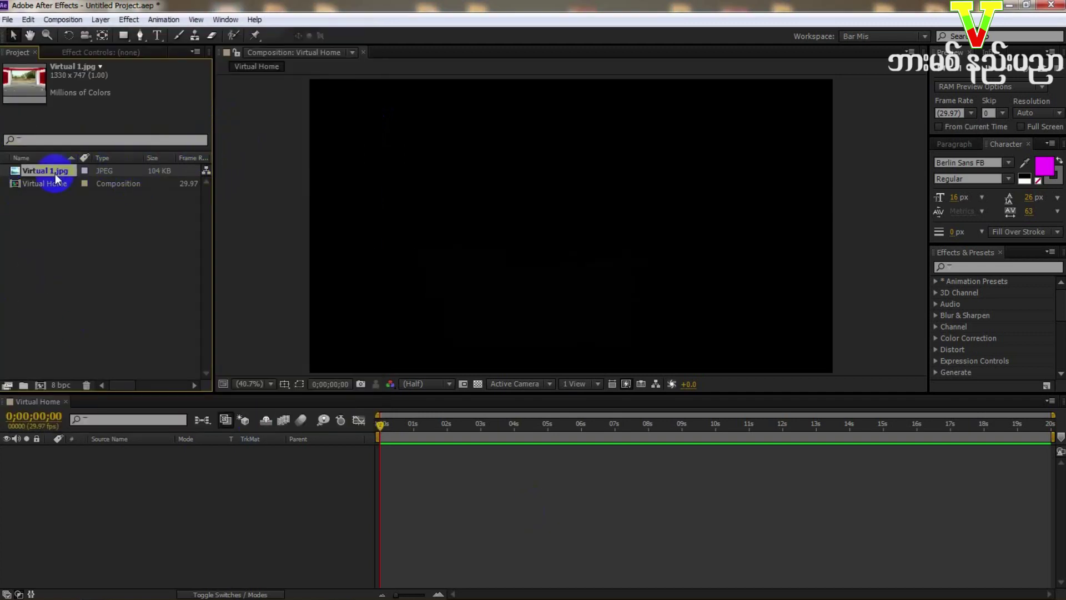
# Step: Add Virtual 1.jpg to the Virtual Home timeline and fit it to the composition so the image fills the frame
pyautogui.moveTo(60, 169); pyautogui.dragTo(170, 483)
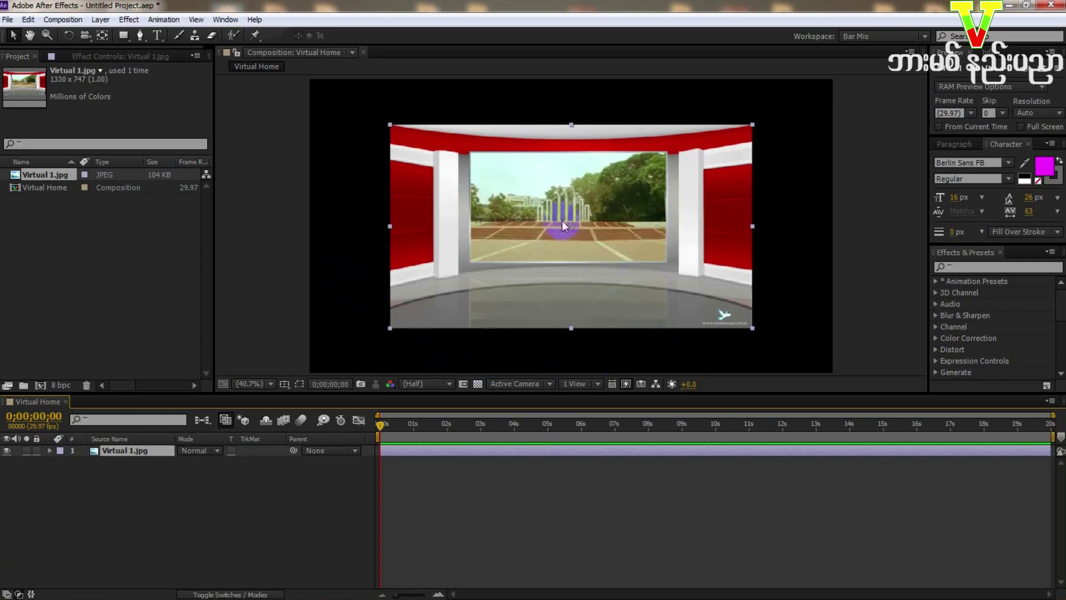
pyautogui.rightClick(551, 209)
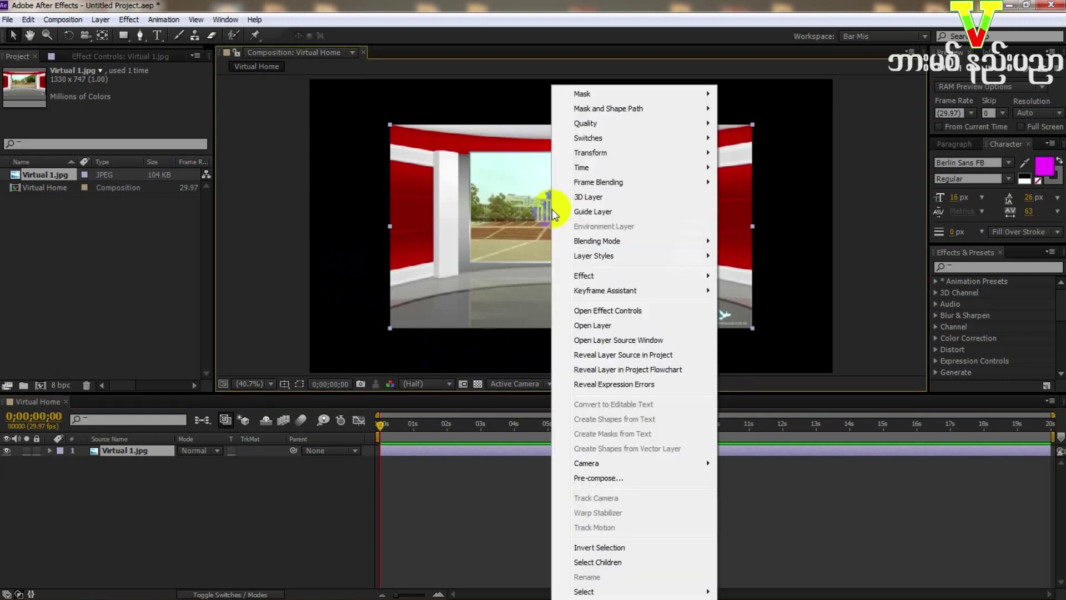
pyautogui.moveTo(578, 151)
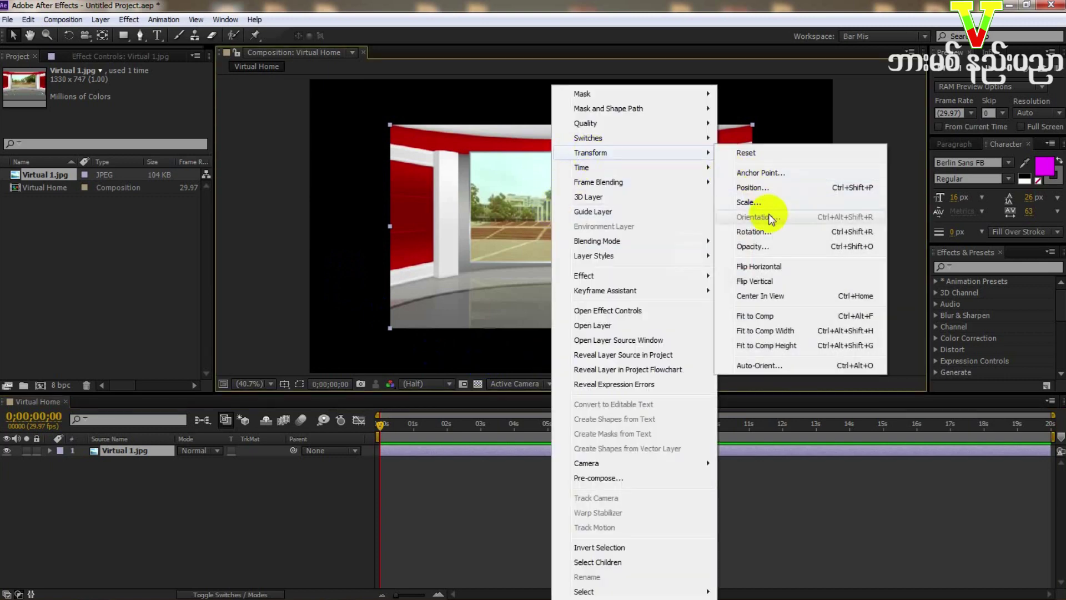
pyautogui.click(754, 317)
pyautogui.rightClick(383, 215)
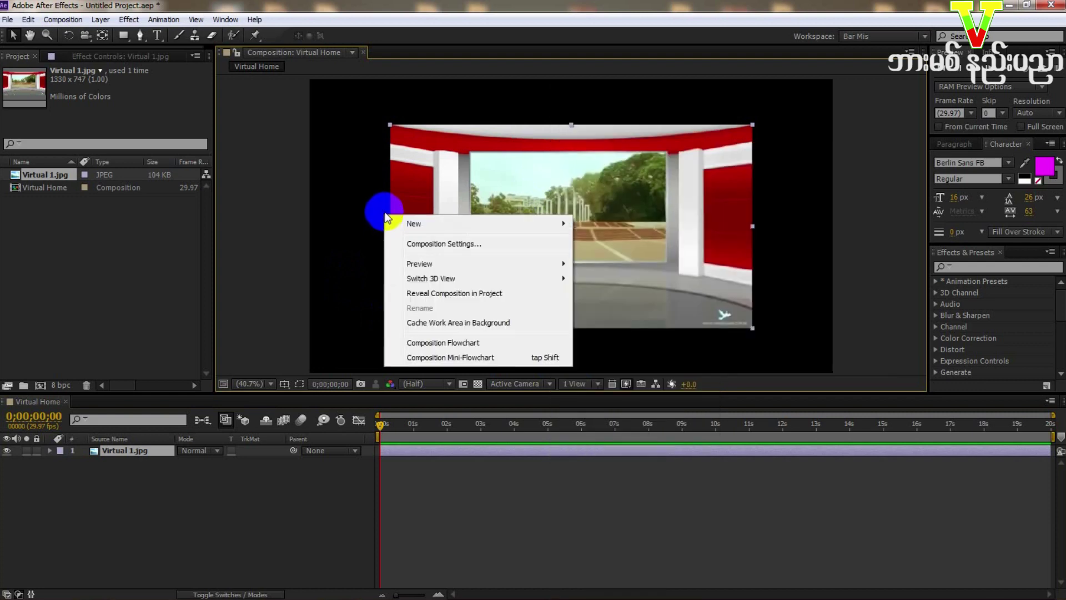
pyautogui.rightClick(636, 176)
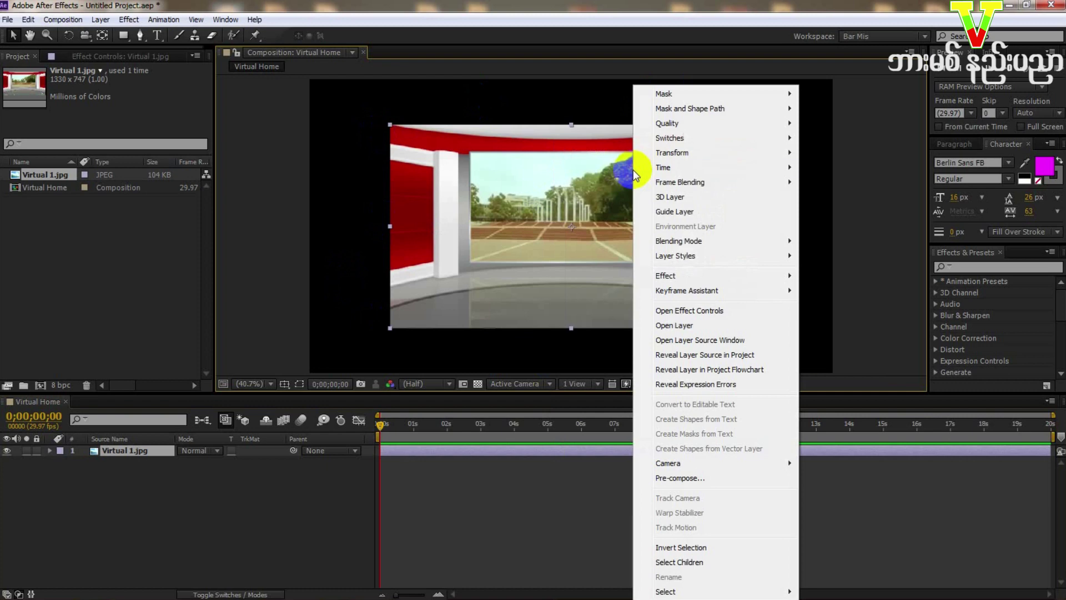
pyautogui.moveTo(654, 156)
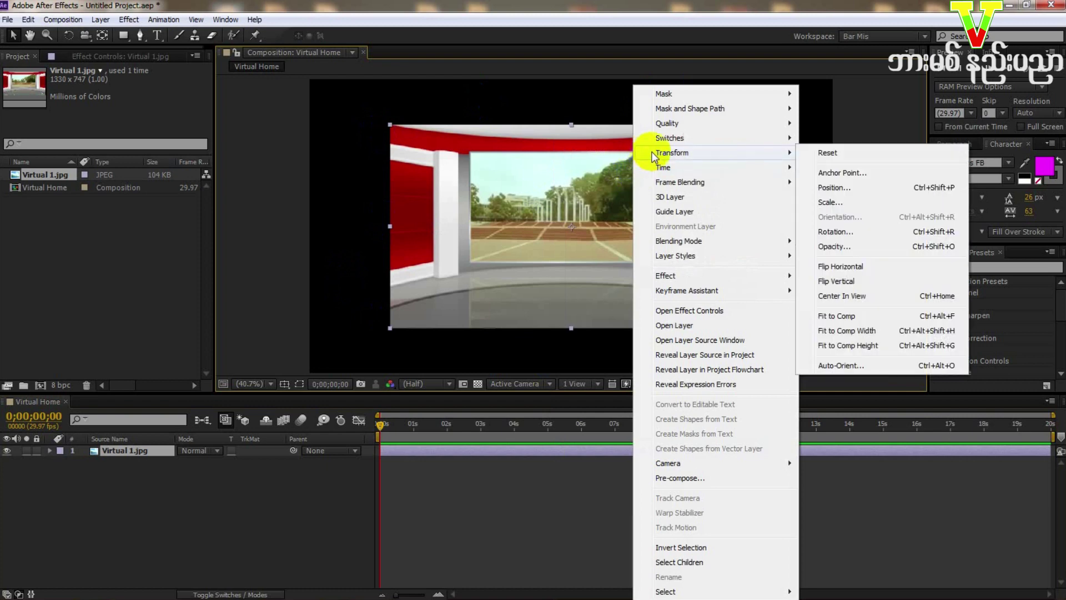
pyautogui.click(825, 320)
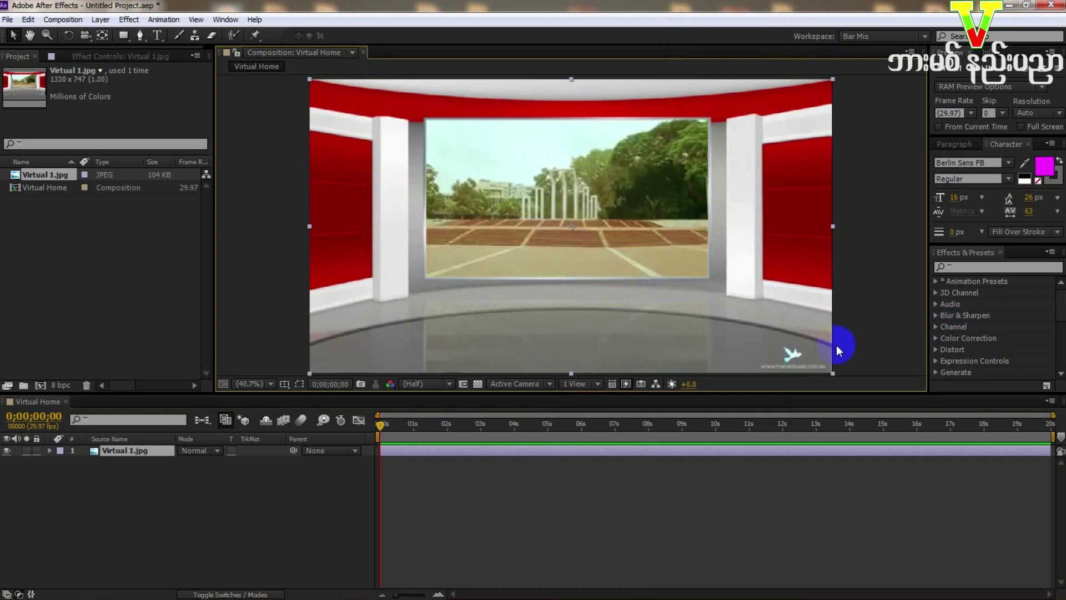
pyautogui.moveTo(833, 372)
pyautogui.mouseDown()
pyautogui.moveTo(776, 328)
pyautogui.moveTo(678, 289)
pyautogui.moveTo(833, 373)
pyautogui.mouseUp()
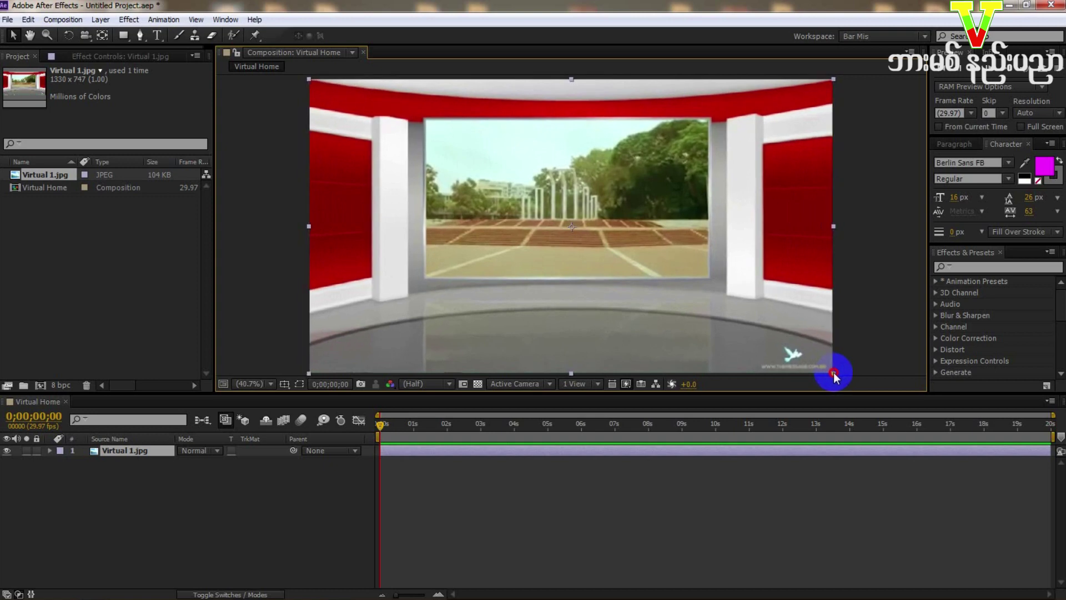
pyautogui.moveTo(833, 372); pyautogui.dragTo(833, 374)
# Step: With no layer selected, start a Pen tool shape with a near-horizontal edge across the studio floor, extending just beyond both sides of the frame
pyautogui.click(443, 496)
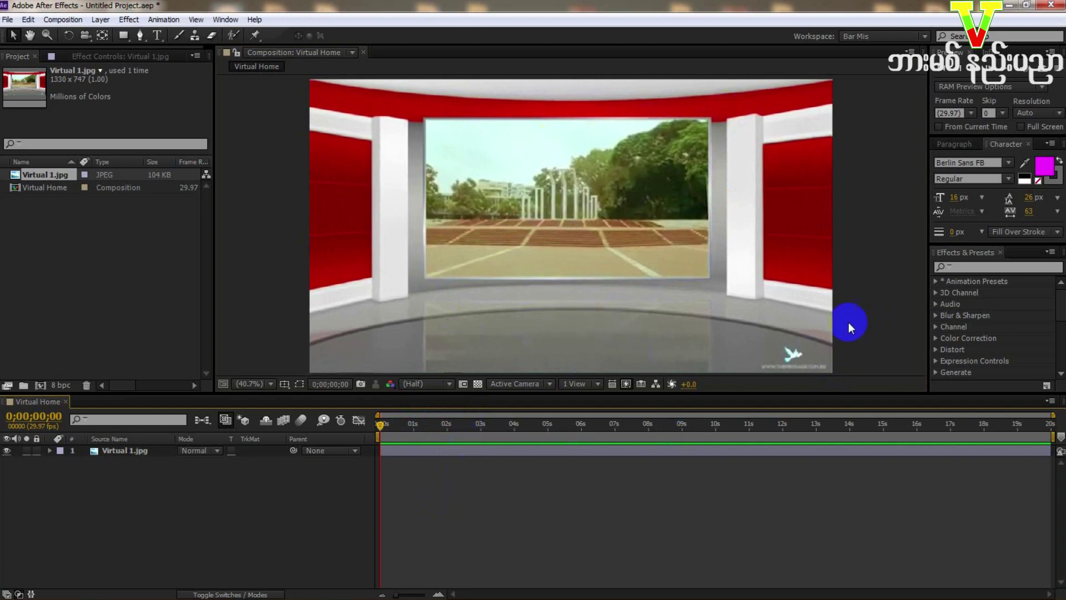
pyautogui.click(141, 36)
pyautogui.click(142, 36)
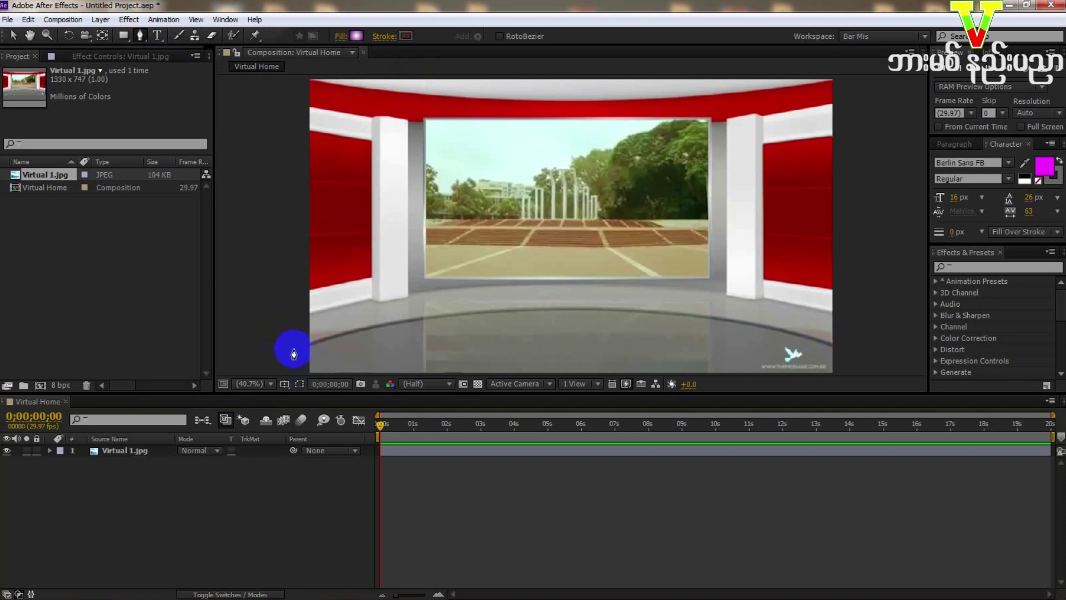
pyautogui.click(291, 354)
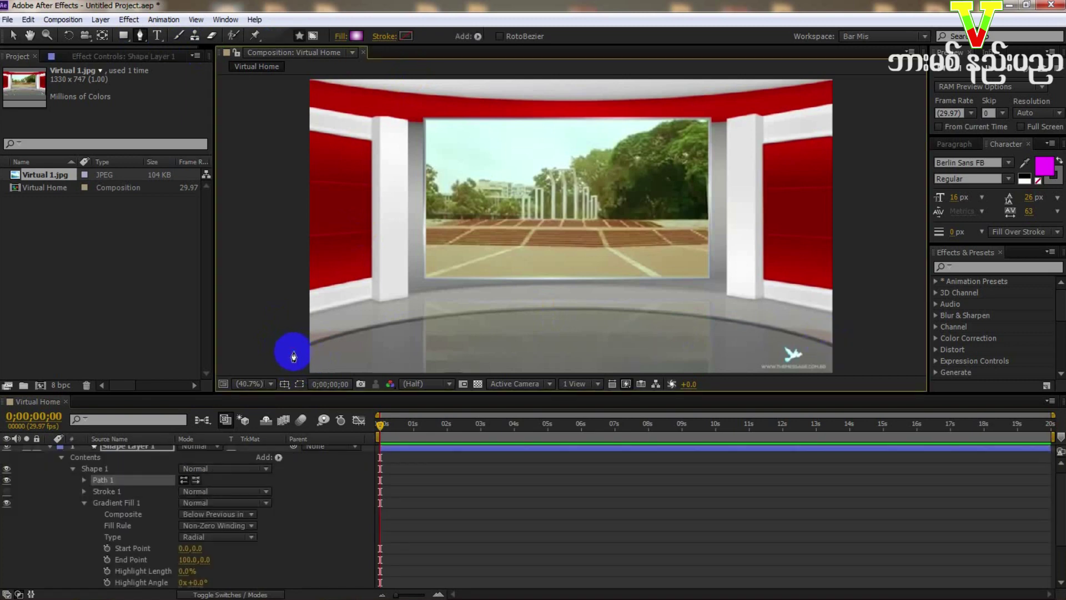
pyautogui.click(844, 348)
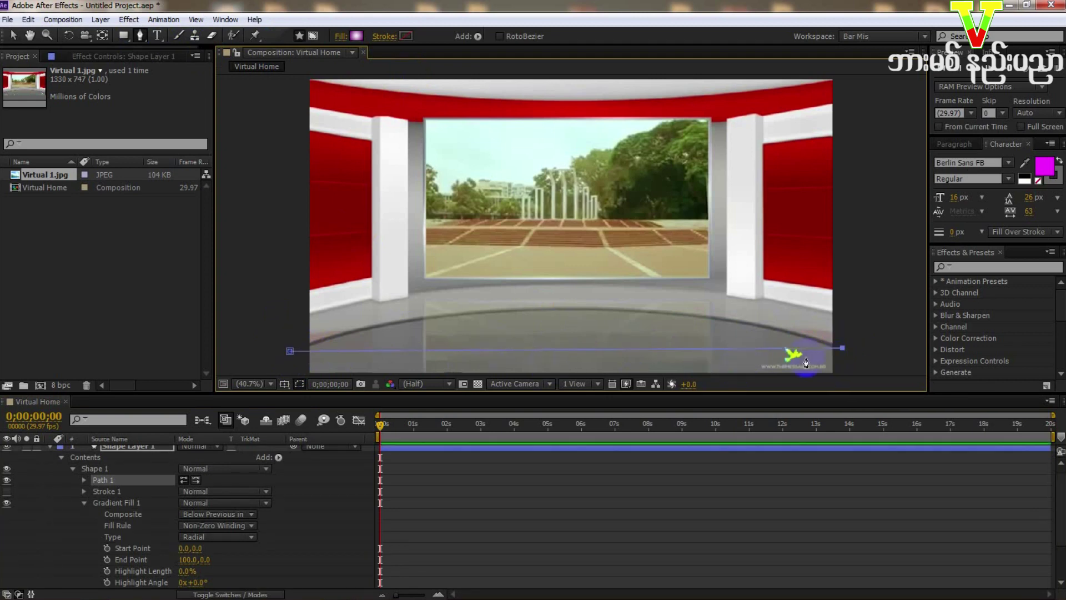
# Step: Collapse the shape layer's properties and rename the layer F1
pyautogui.click(50, 447)
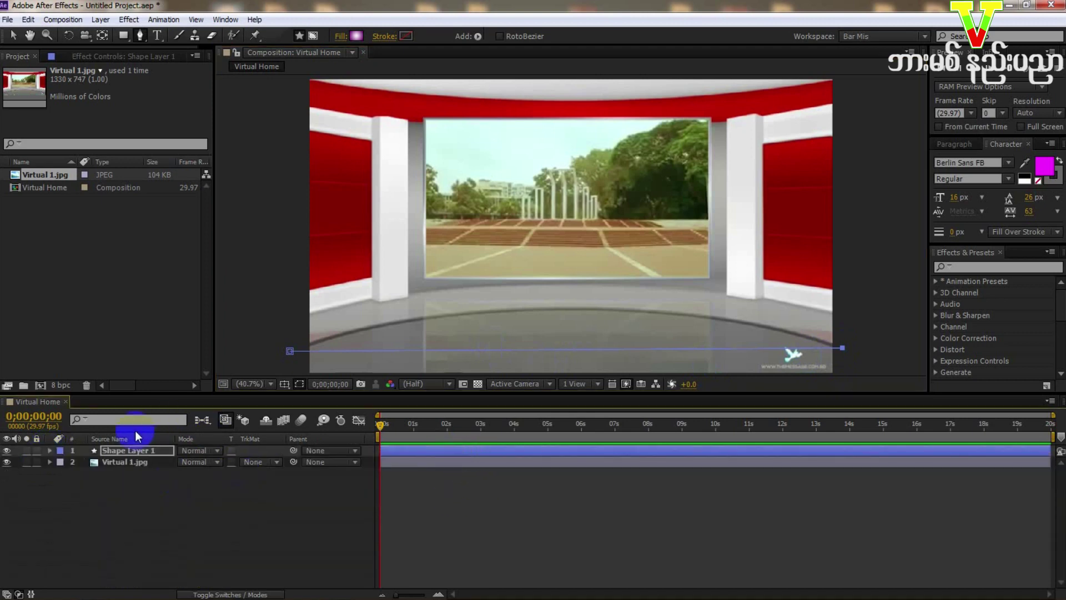
pyautogui.click(141, 450)
pyautogui.press('Return')
pyautogui.write('Floo')
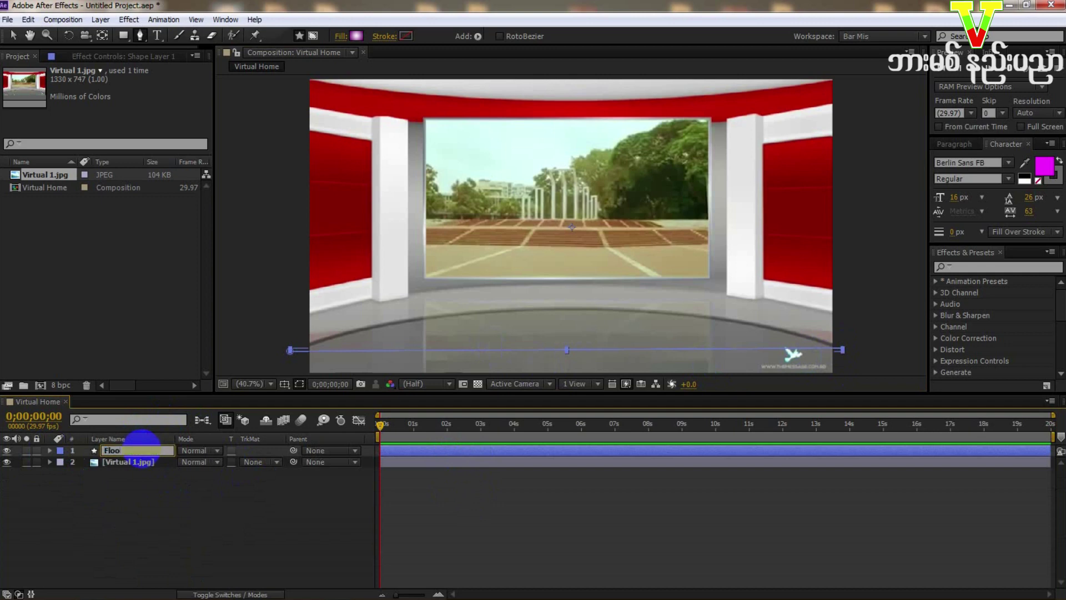
pyautogui.write('wr')
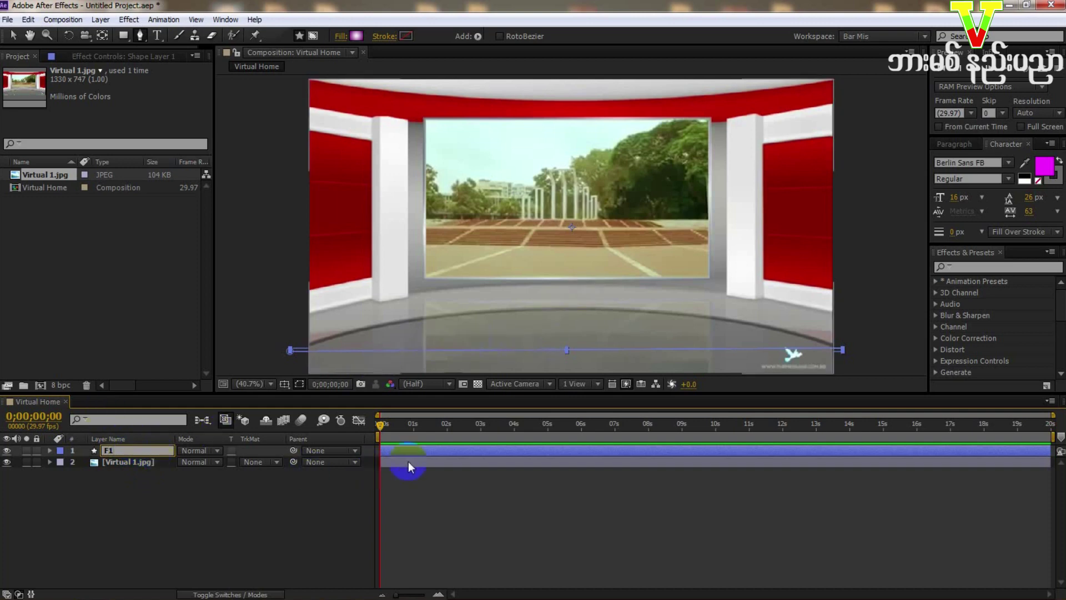
pyautogui.click(422, 454)
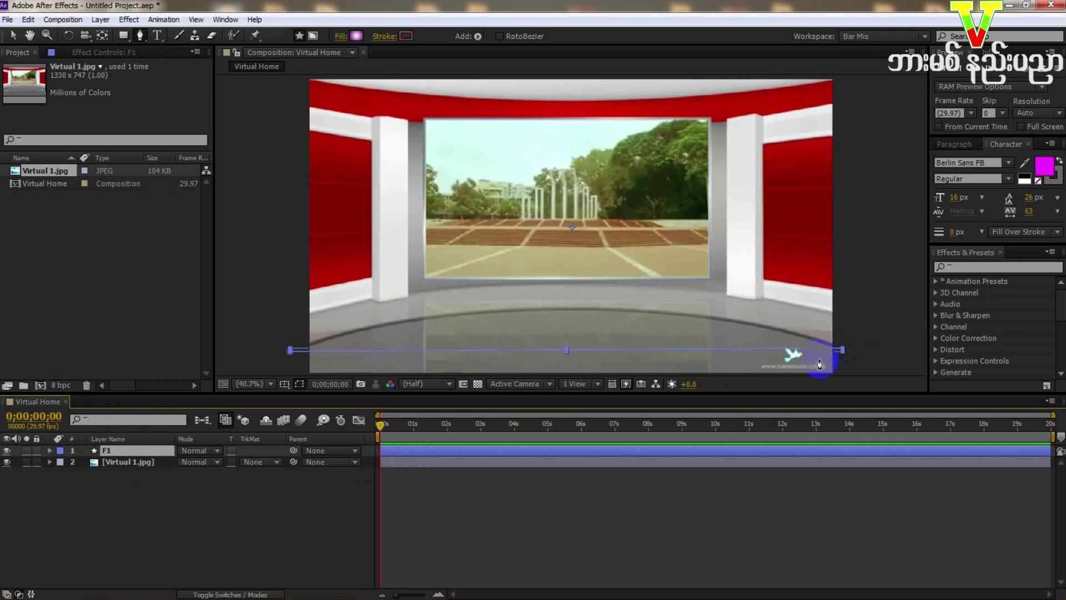
# Step: Curve the open edge of F1 into an arc that follows the rounded floor line in the reference image
pyautogui.click(844, 350)
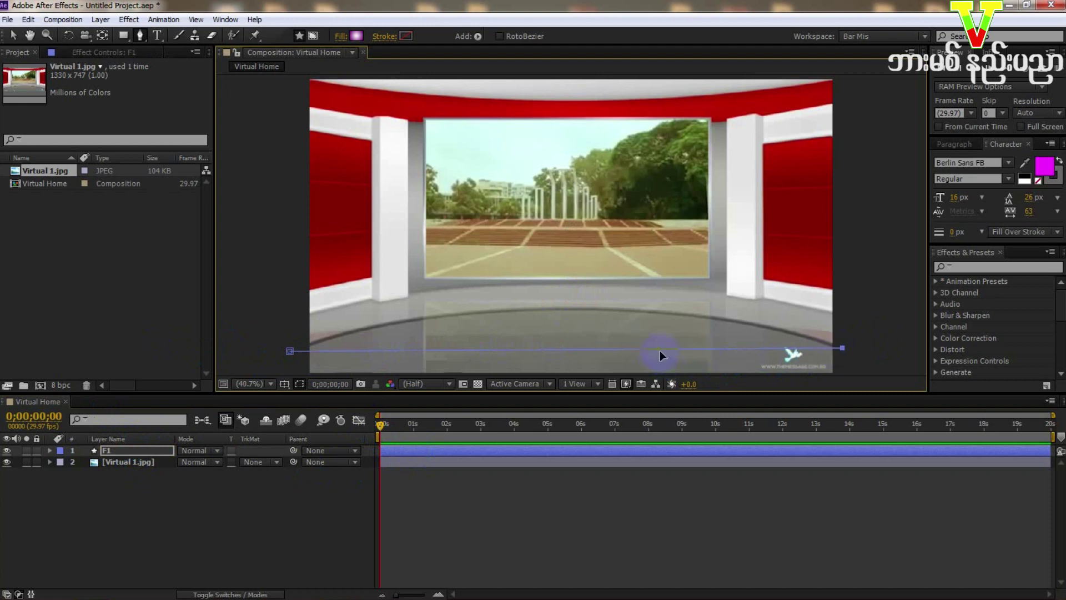
pyautogui.click(852, 366)
pyautogui.moveTo(661, 349); pyautogui.dragTo(504, 251)
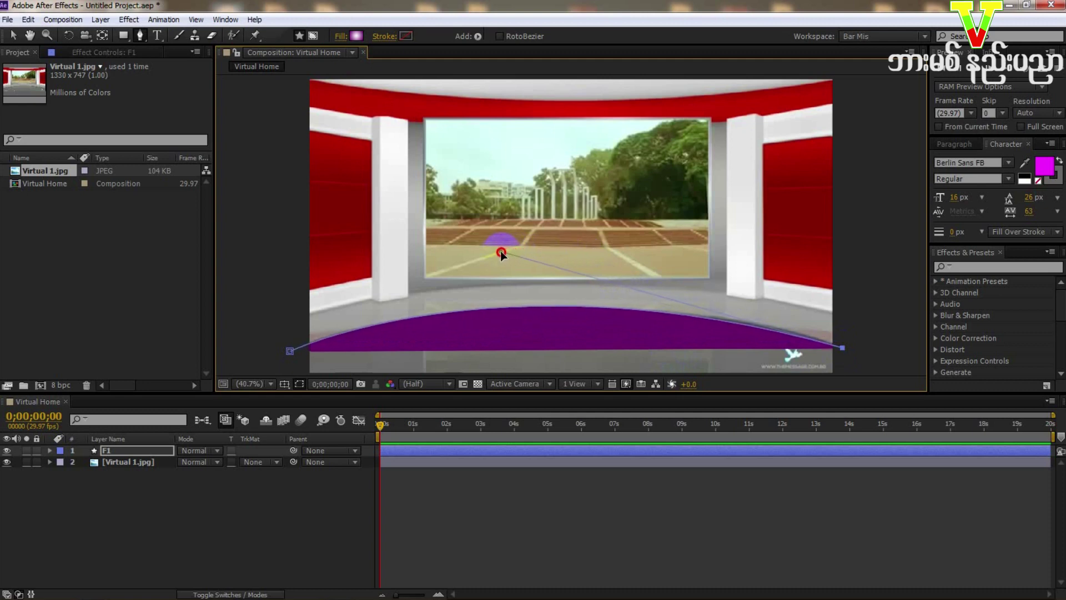
pyautogui.moveTo(501, 251); pyautogui.dragTo(540, 258)
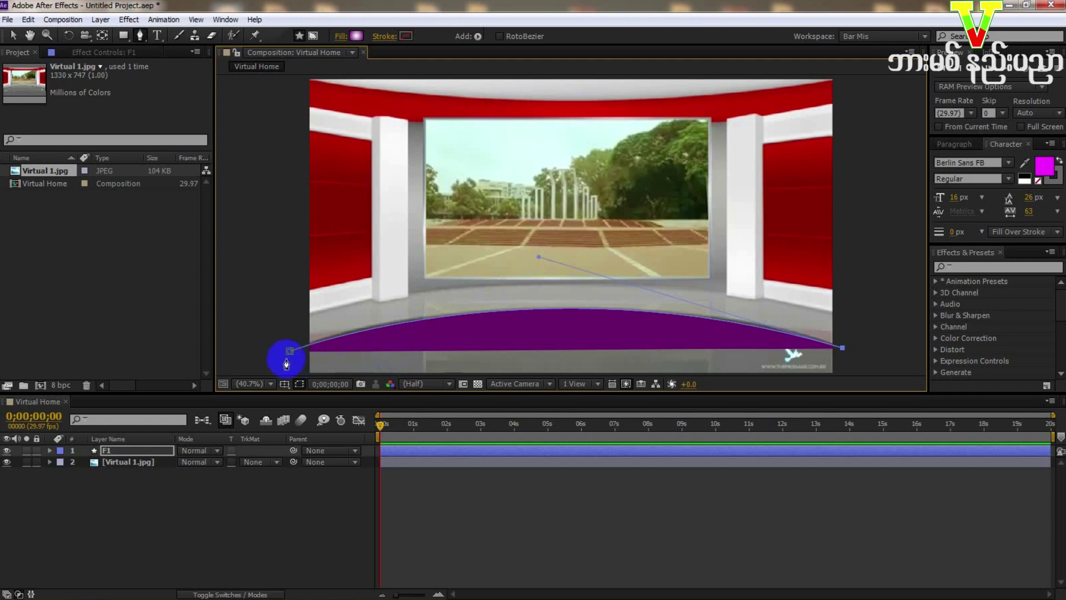
# Step: Add two lower corner points along the frame's bottom edge, just beyond both sides, and close the F1 floor path
pyautogui.click(845, 379)
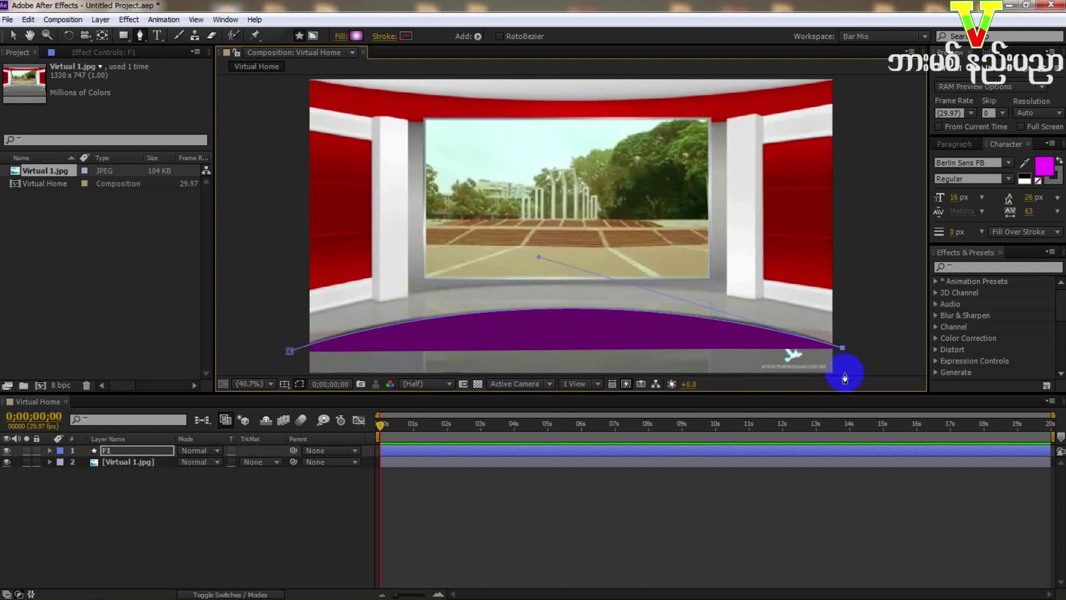
pyautogui.moveTo(848, 377); pyautogui.dragTo(844, 376)
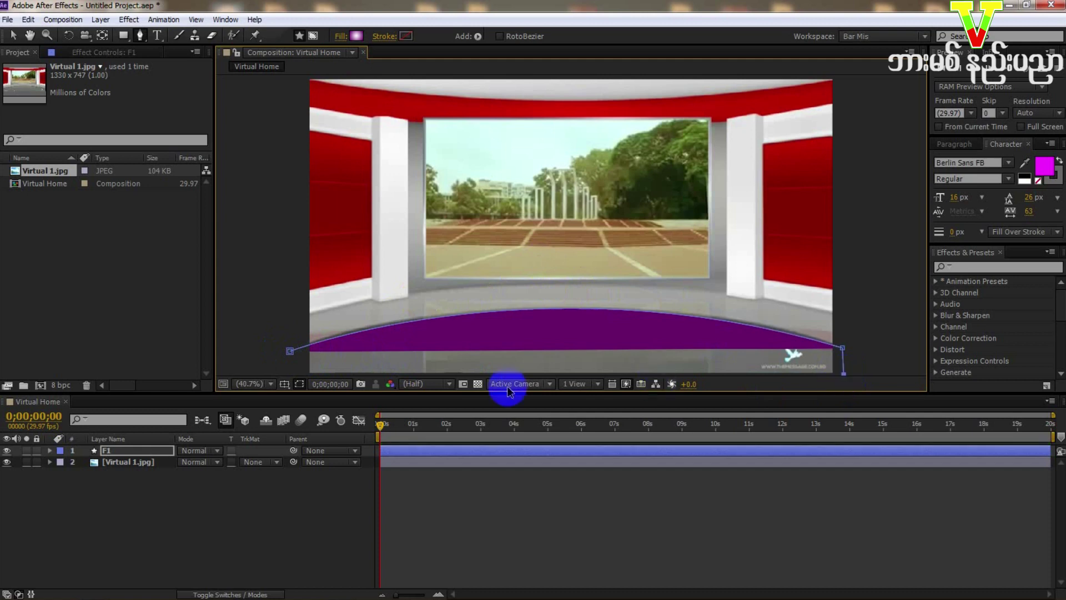
pyautogui.click(286, 375)
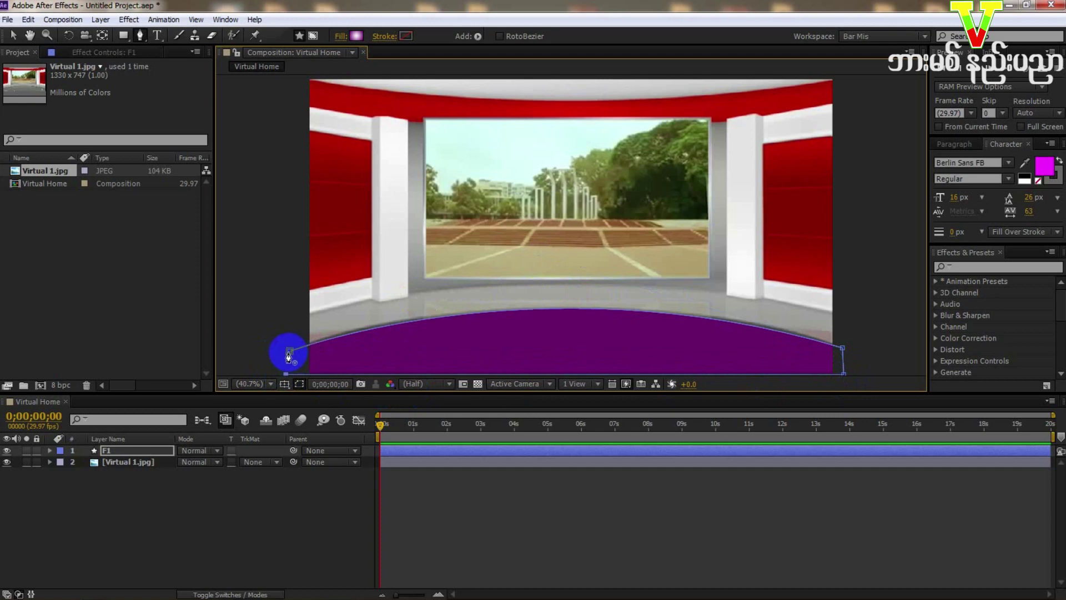
pyautogui.moveTo(286, 373); pyautogui.dragTo(291, 373)
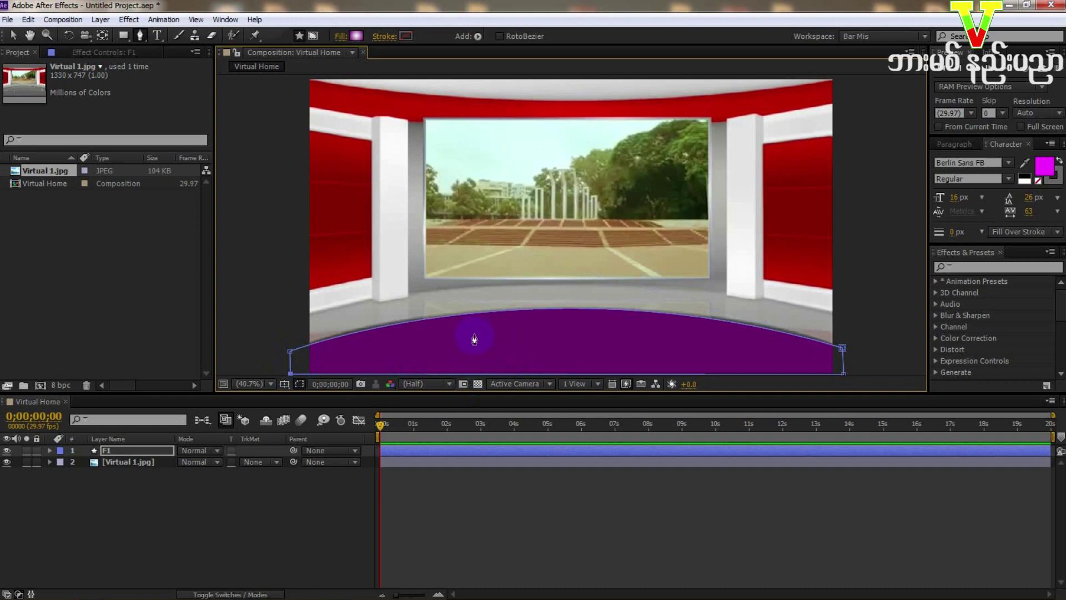
# Step: Change the fill type of F1 from radial gradient to Solid Color
pyautogui.click(356, 36)
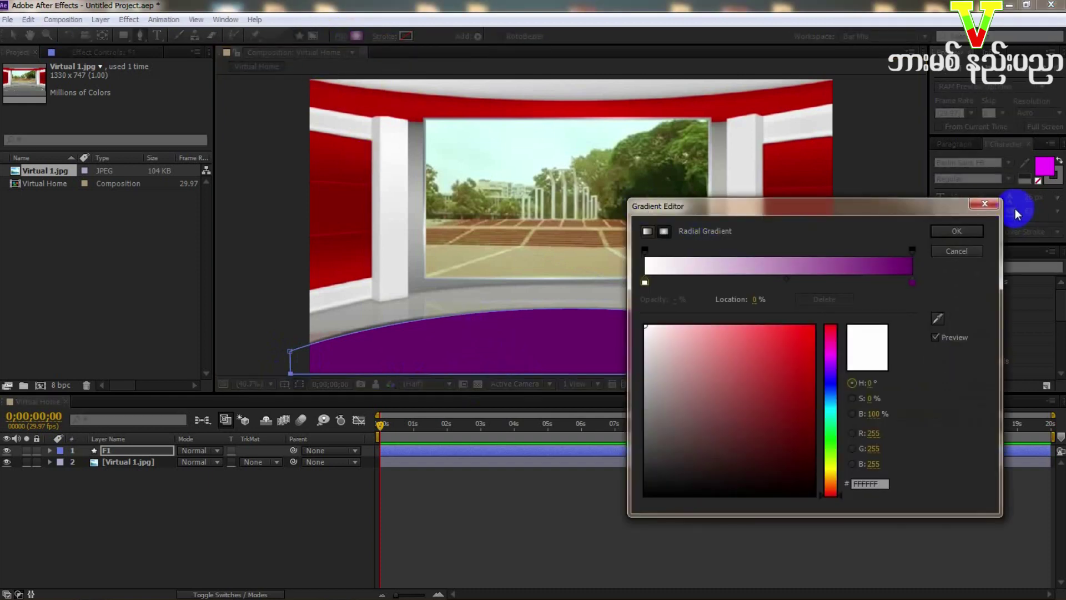
pyautogui.click(954, 232)
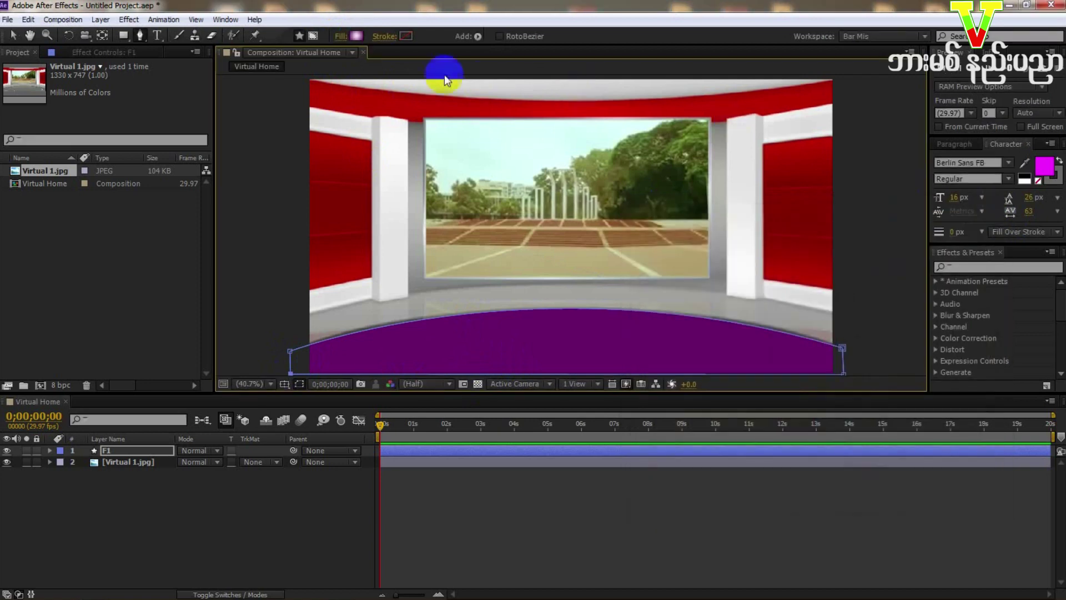
pyautogui.click(335, 36)
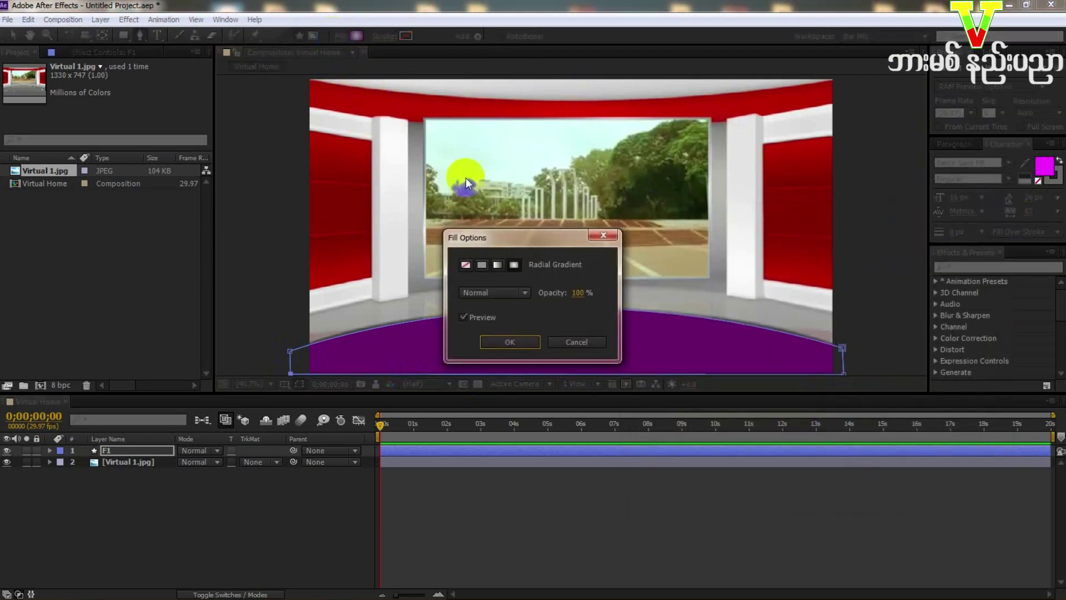
pyautogui.click(481, 266)
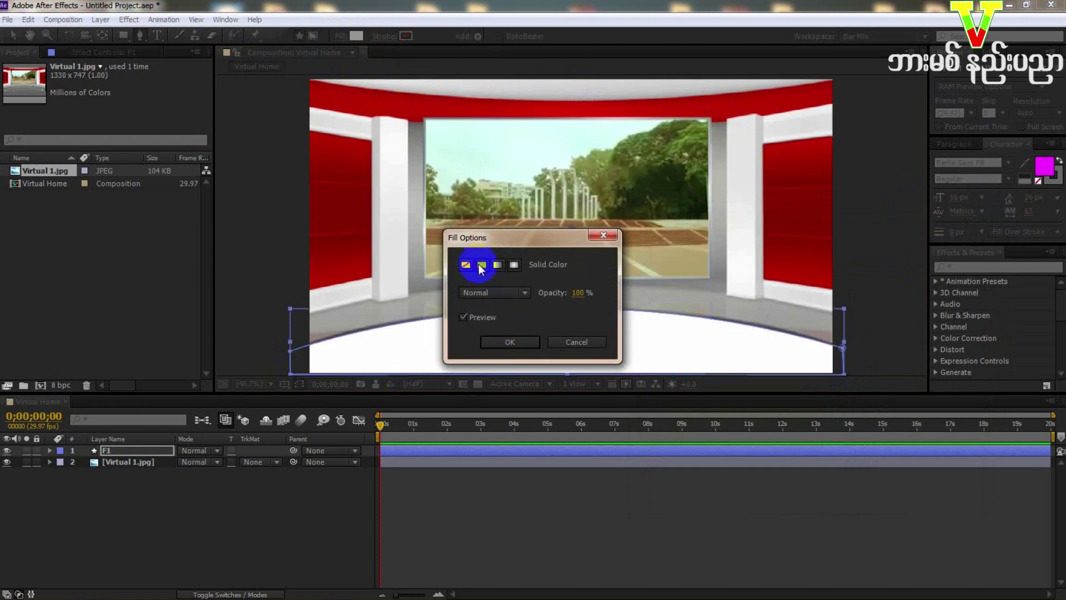
pyautogui.click(509, 342)
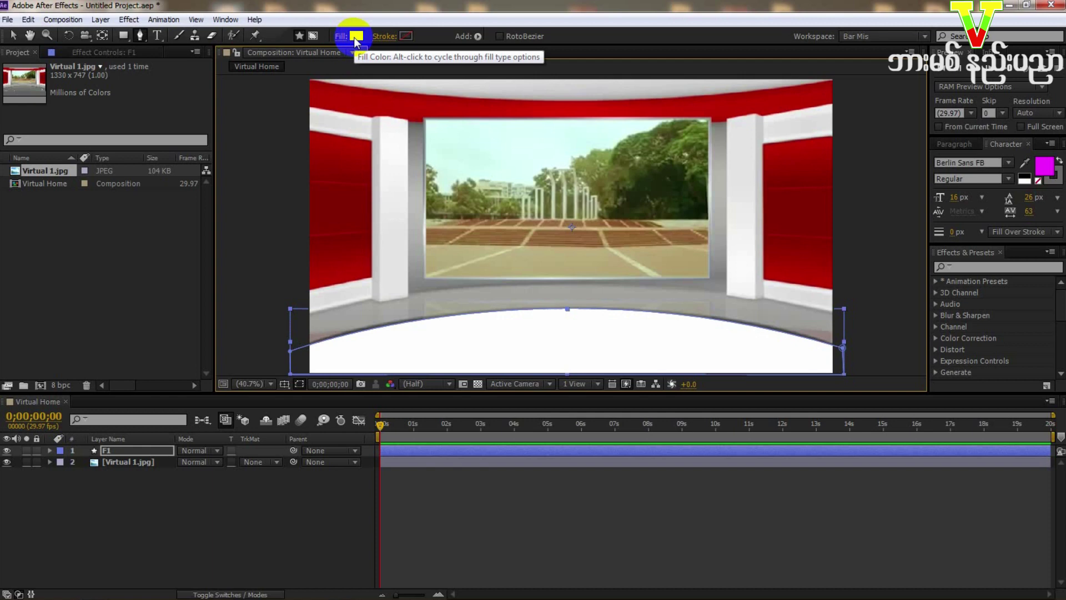
# Step: Set F1's fill to the grey 6F6F6F, toggling the layer's visibility to compare it with the reference floor
pyautogui.click(355, 37)
pyautogui.moveTo(732, 383); pyautogui.dragTo(688, 405)
pyautogui.click(993, 331)
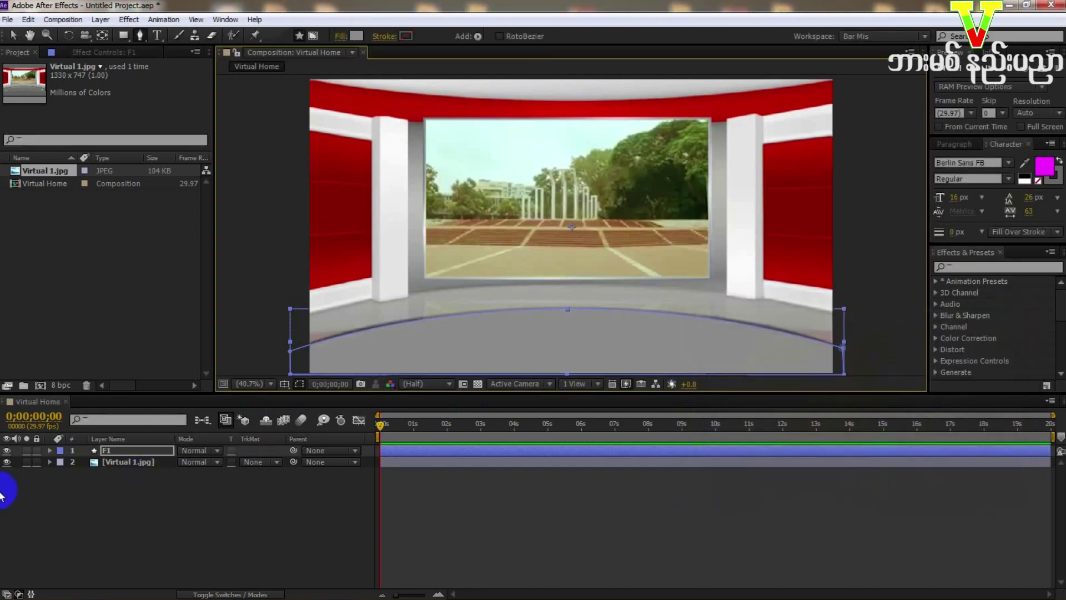
pyautogui.click(7, 452)
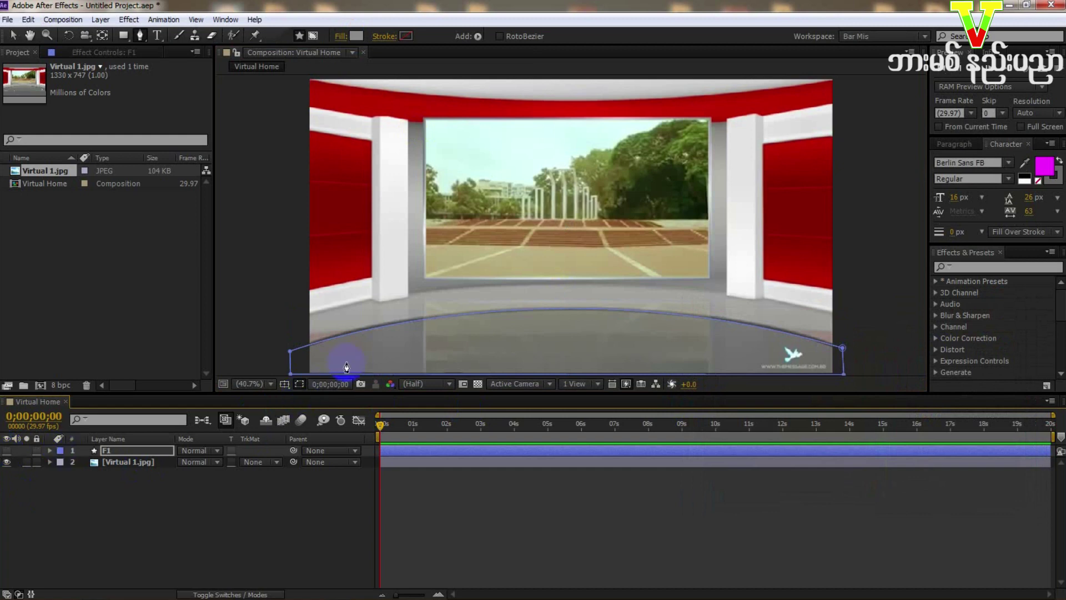
pyautogui.click(7, 451)
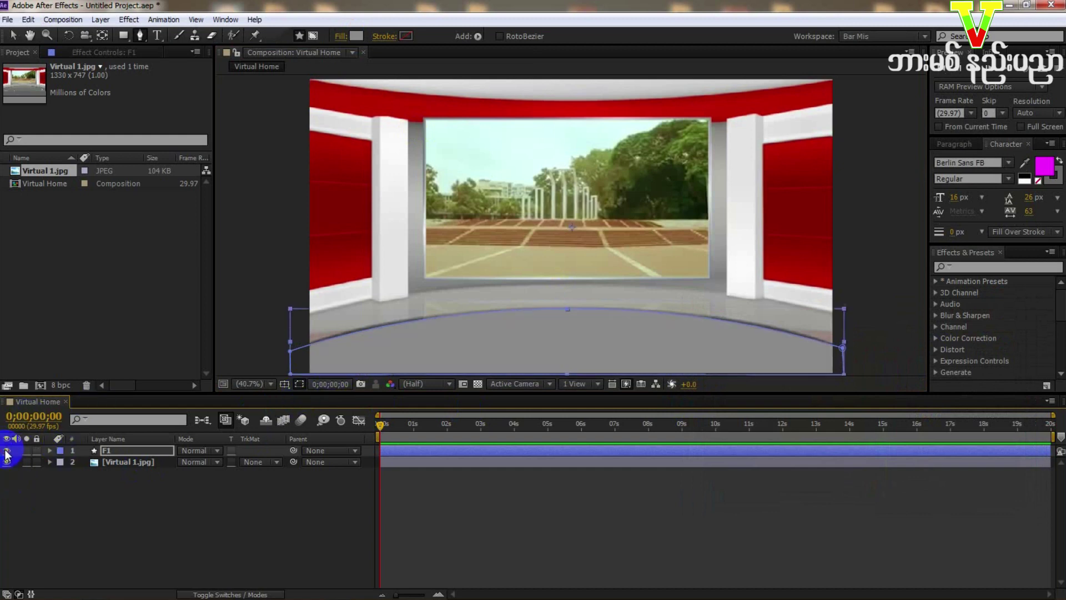
pyautogui.click(355, 35)
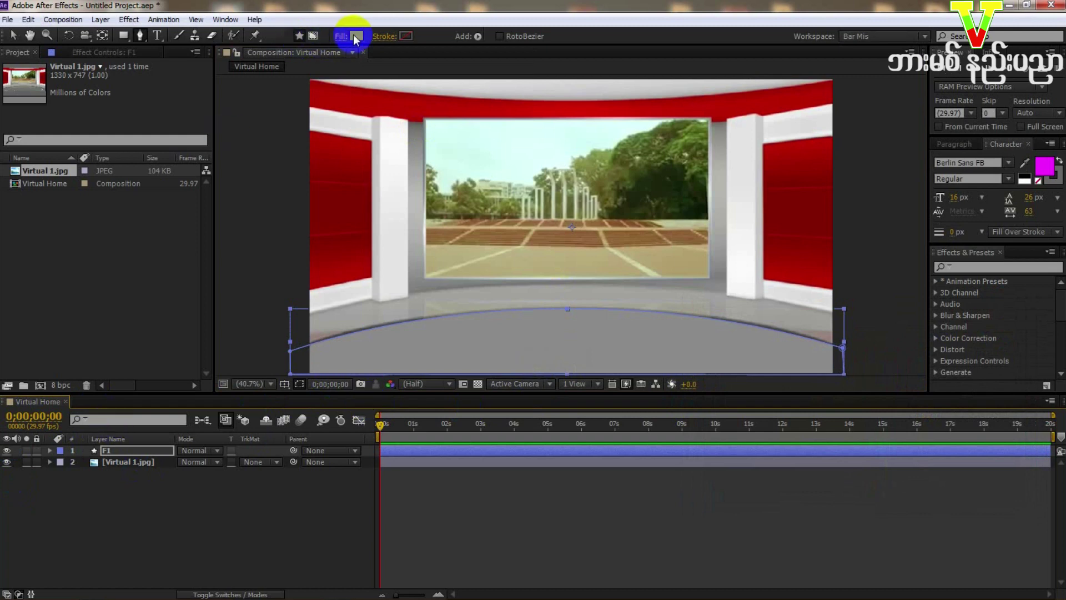
pyautogui.moveTo(706, 414); pyautogui.dragTo(700, 425)
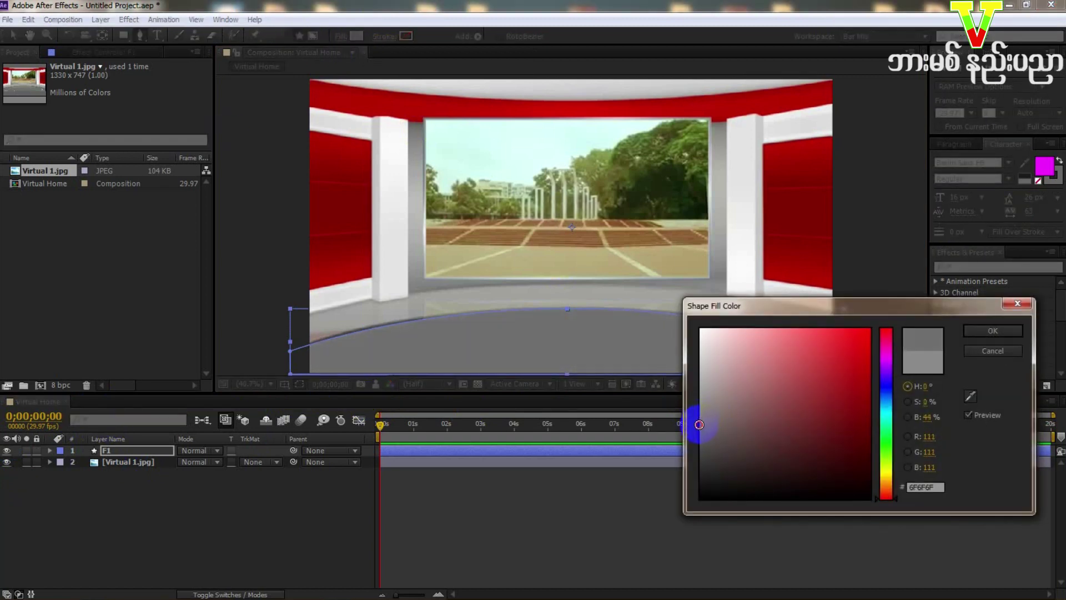
pyautogui.click(994, 330)
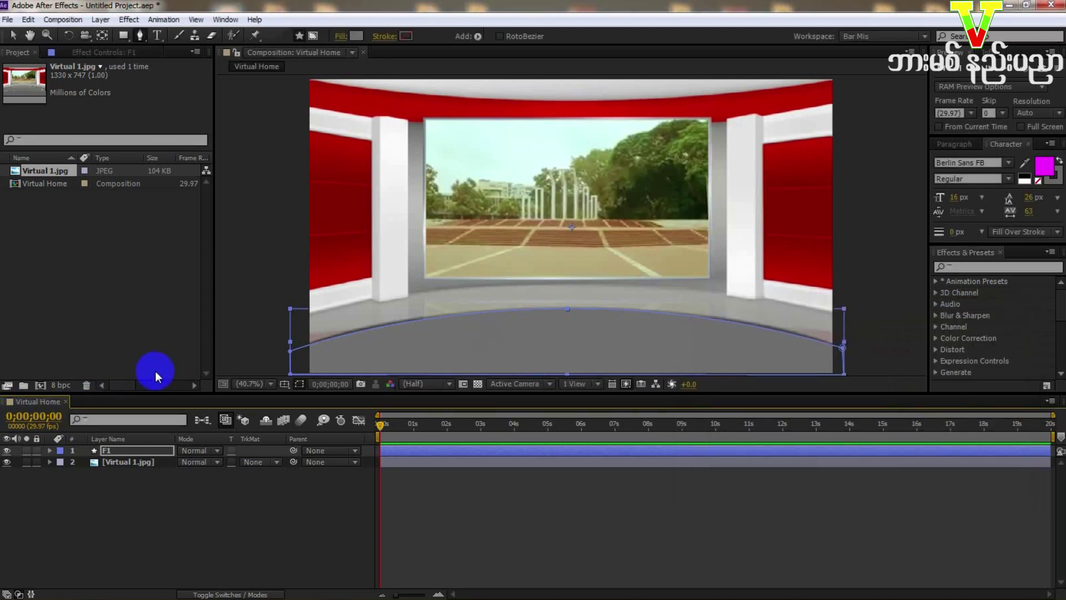
# Step: Hide F1 and deselect it to examine the floor edge in the reference image
pyautogui.click(6, 452)
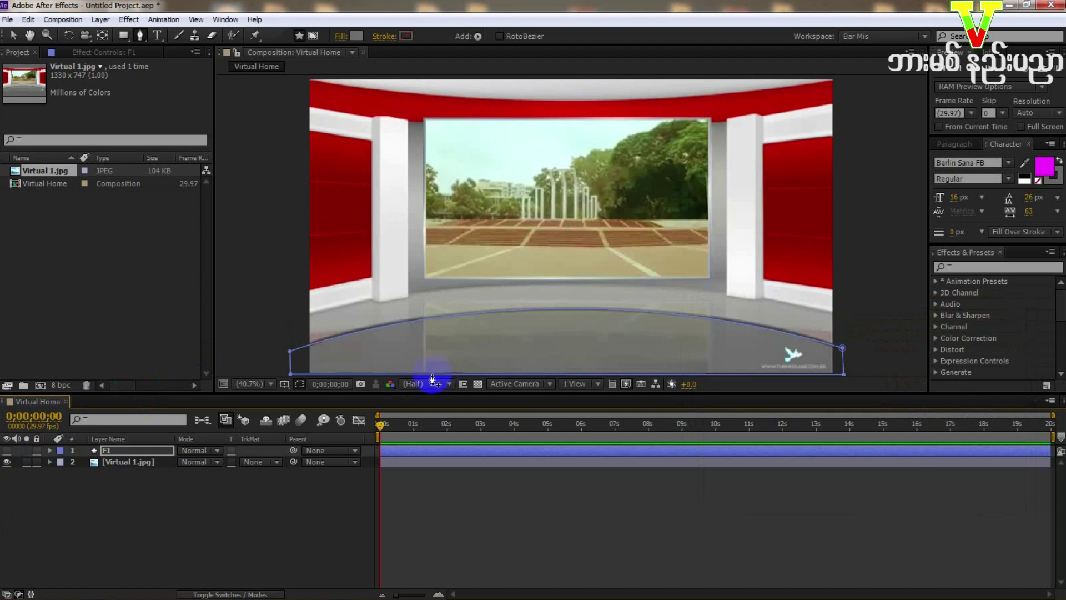
pyautogui.click(836, 351)
pyautogui.click(291, 511)
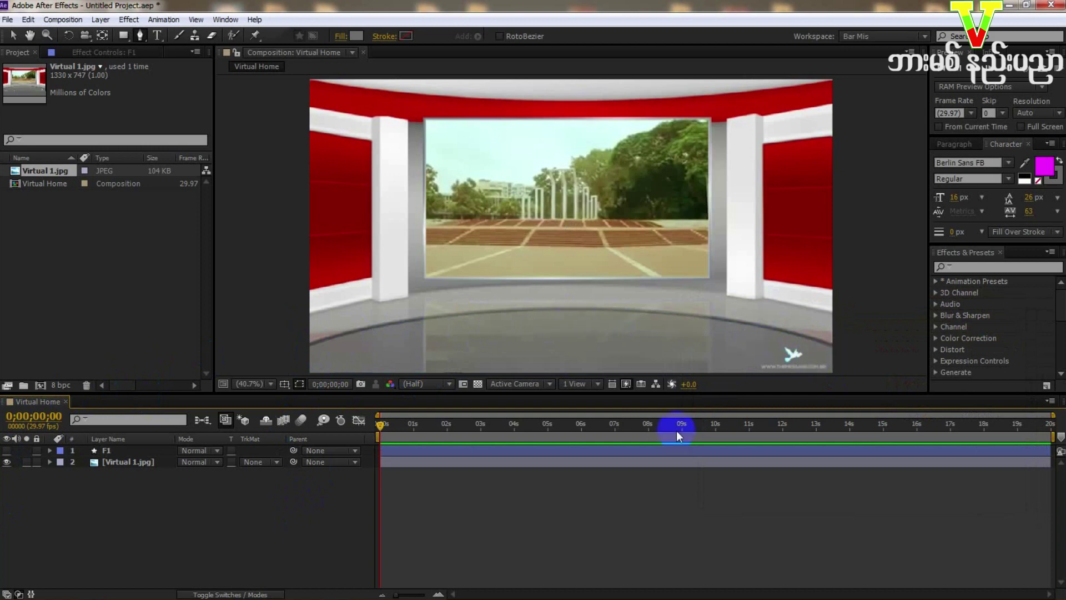
# Step: Give the visible F1 shape a Solid Color stroke 16 px wide in a dark colour
pyautogui.click(628, 450)
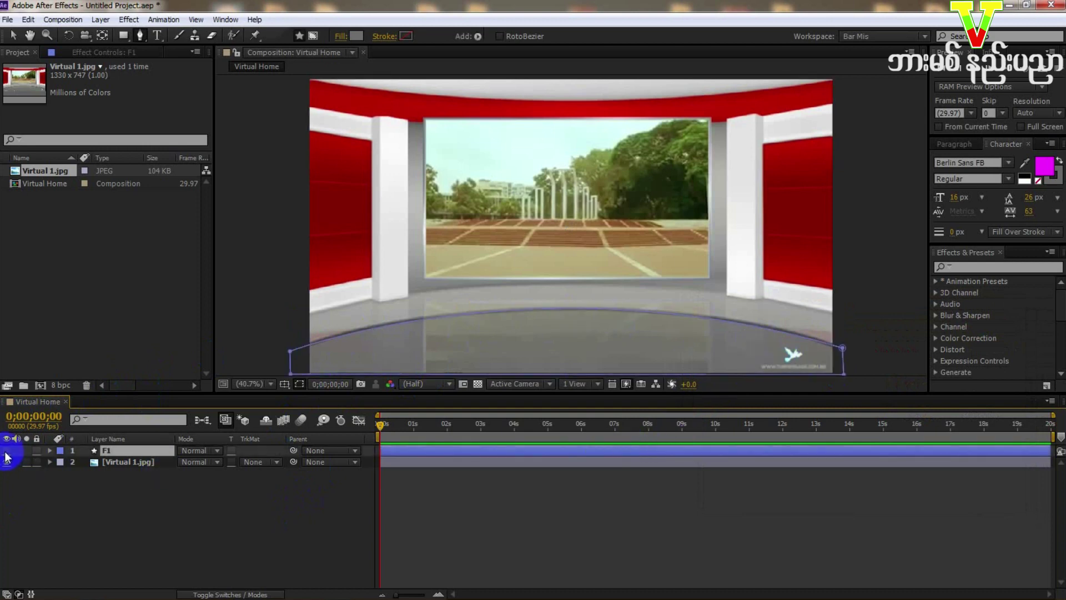
pyautogui.click(385, 36)
pyautogui.click(483, 264)
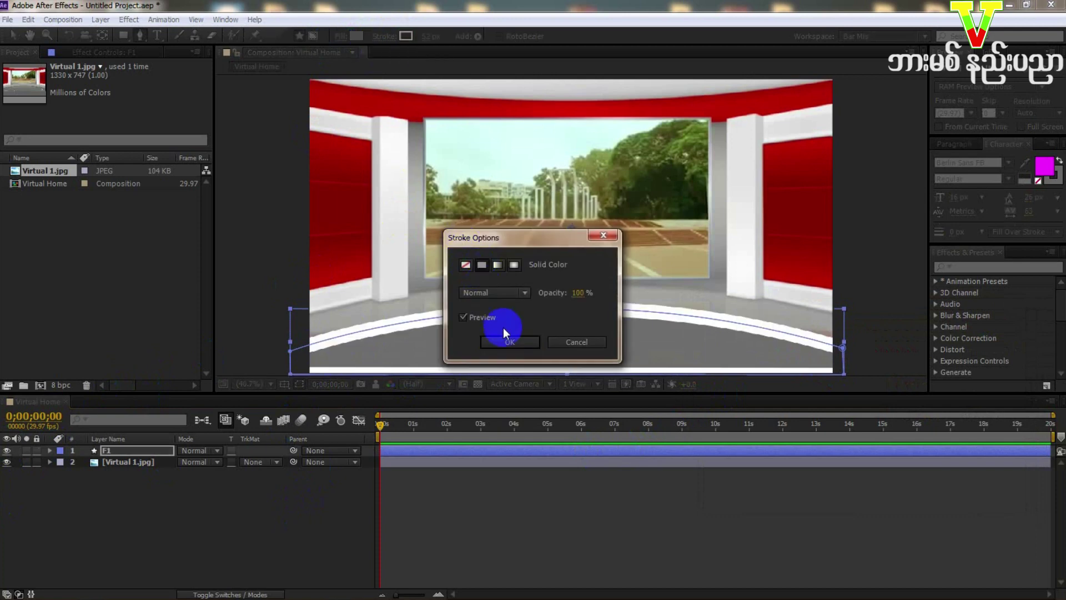
pyautogui.click(506, 343)
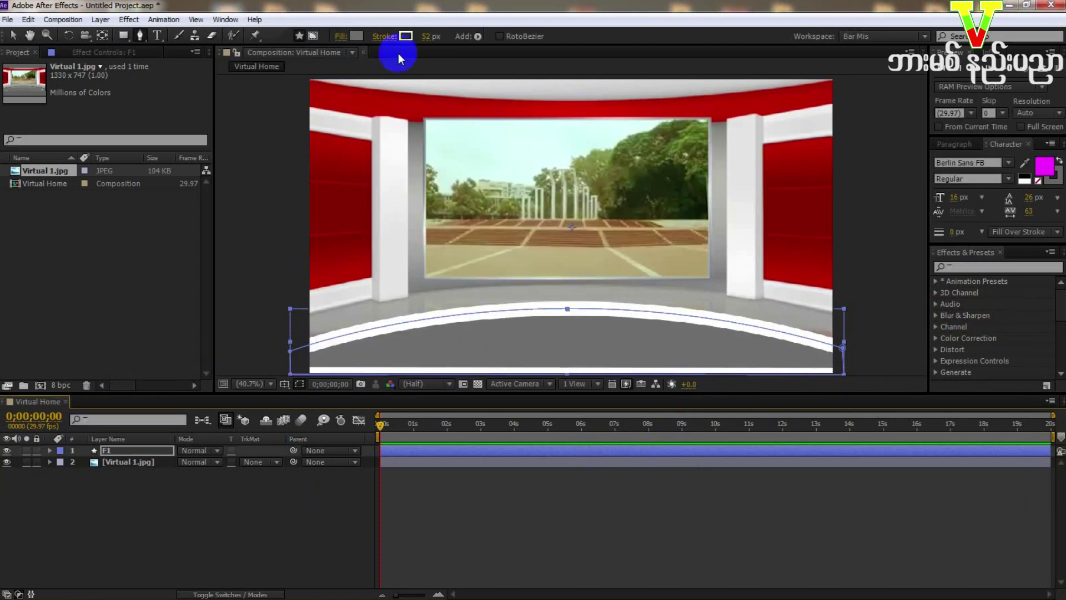
pyautogui.moveTo(423, 36); pyautogui.dragTo(397, 37)
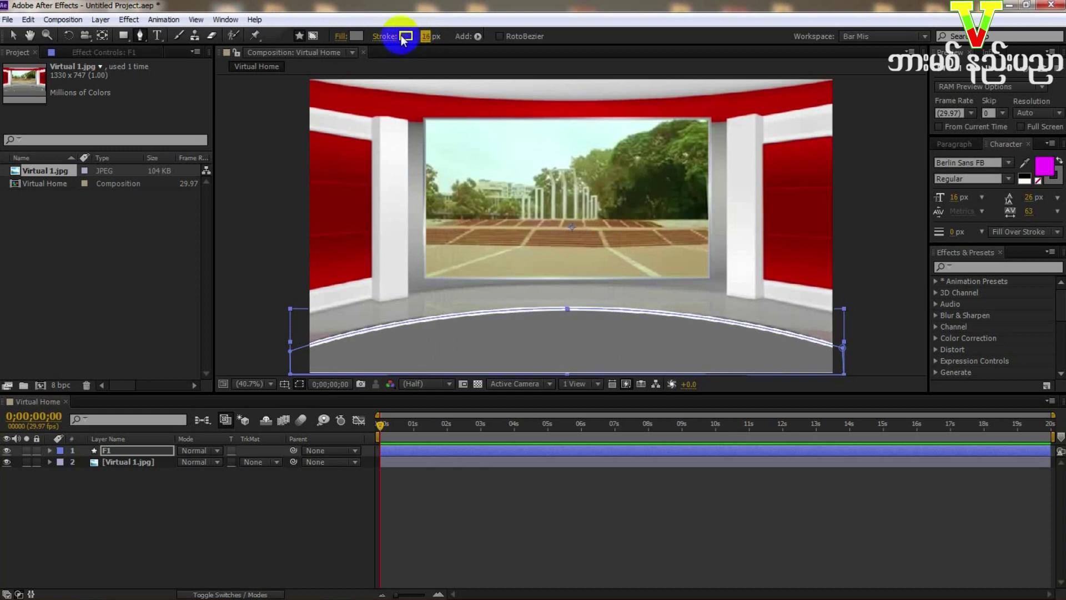
pyautogui.click(403, 37)
pyautogui.moveTo(719, 440)
pyautogui.mouseDown()
pyautogui.moveTo(685, 488)
pyautogui.moveTo(664, 386)
pyautogui.moveTo(664, 442)
pyautogui.moveTo(804, 392)
pyautogui.mouseUp()
pyautogui.click(976, 332)
# Step: Stretch F1 with the Selection tool so its lower corners fall below the frame and its arc sits lower on the floor
pyautogui.click(293, 388)
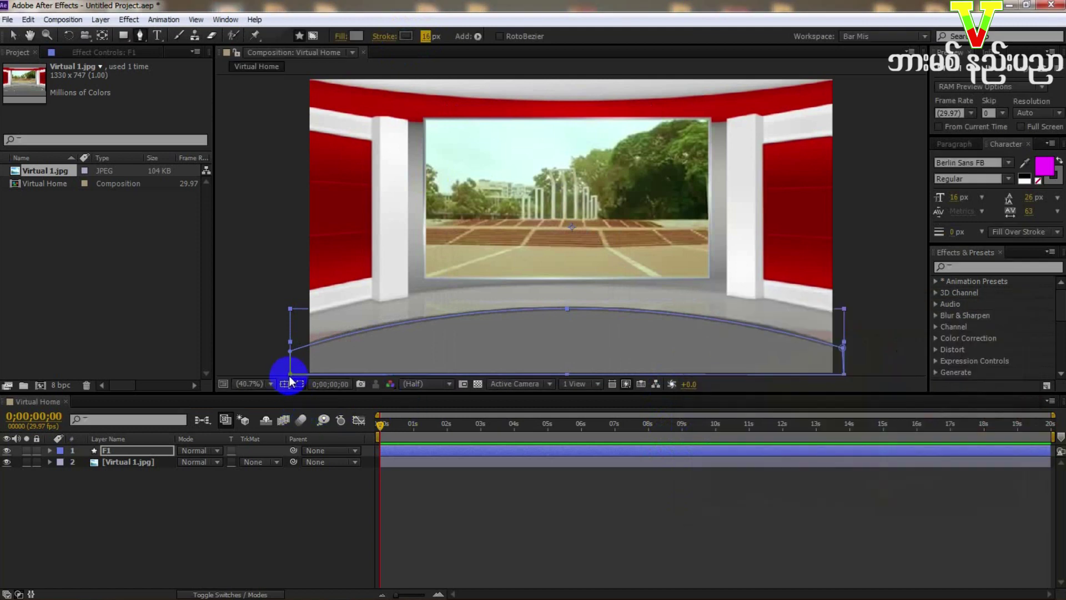
pyautogui.press('v')
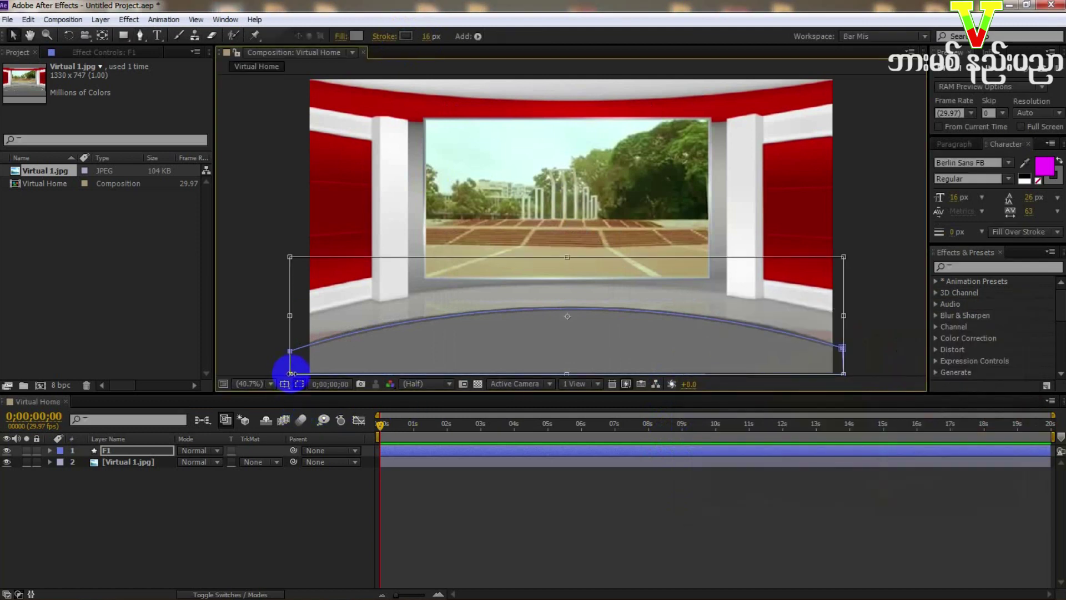
pyautogui.click(222, 507)
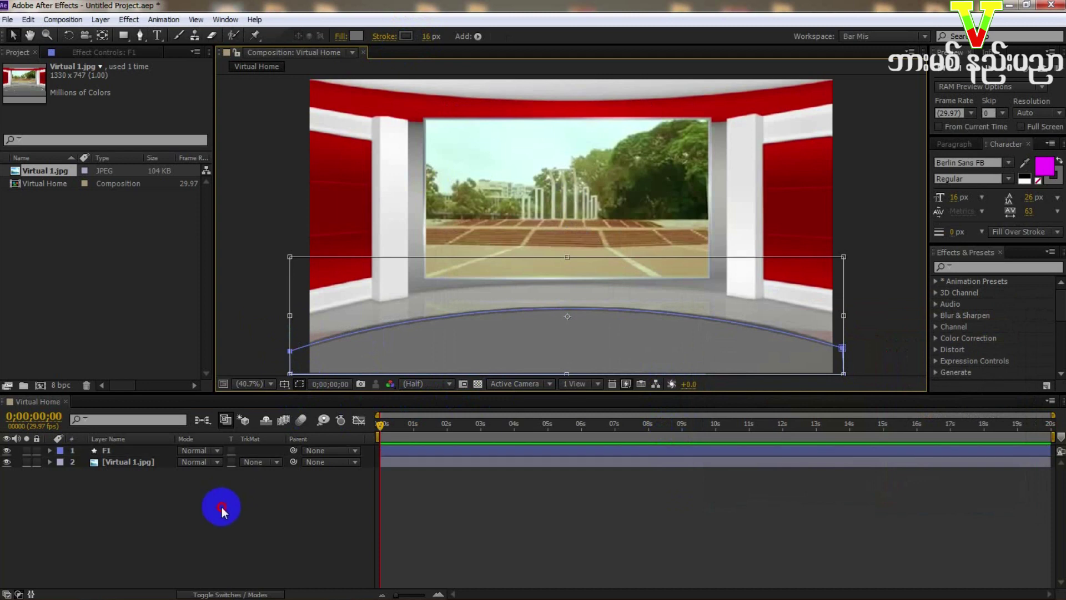
pyautogui.click(147, 451)
pyautogui.moveTo(290, 375); pyautogui.dragTo(292, 374)
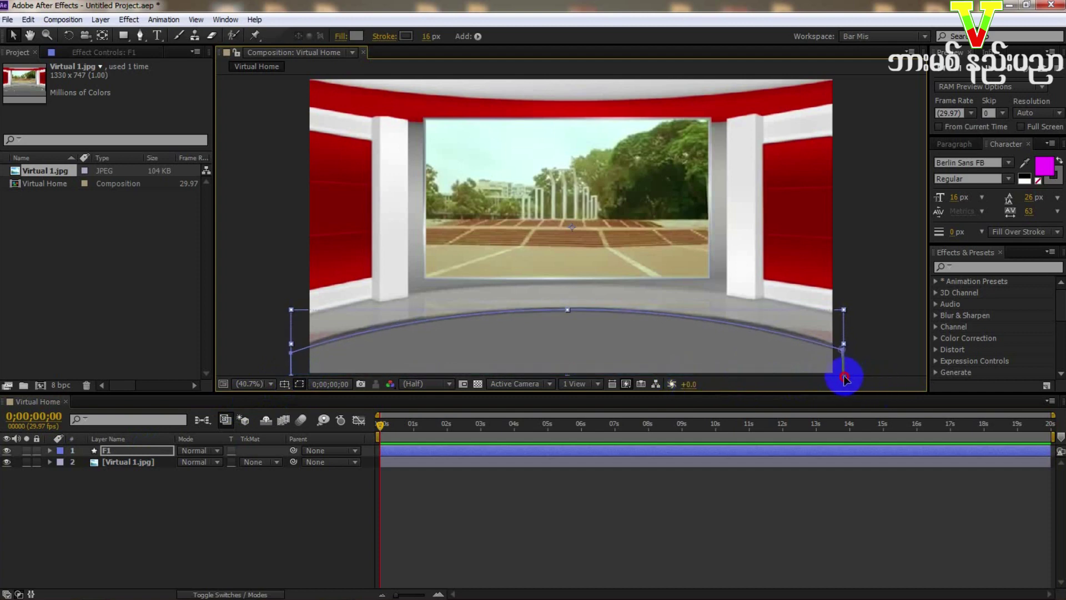
pyautogui.moveTo(845, 374); pyautogui.dragTo(846, 387)
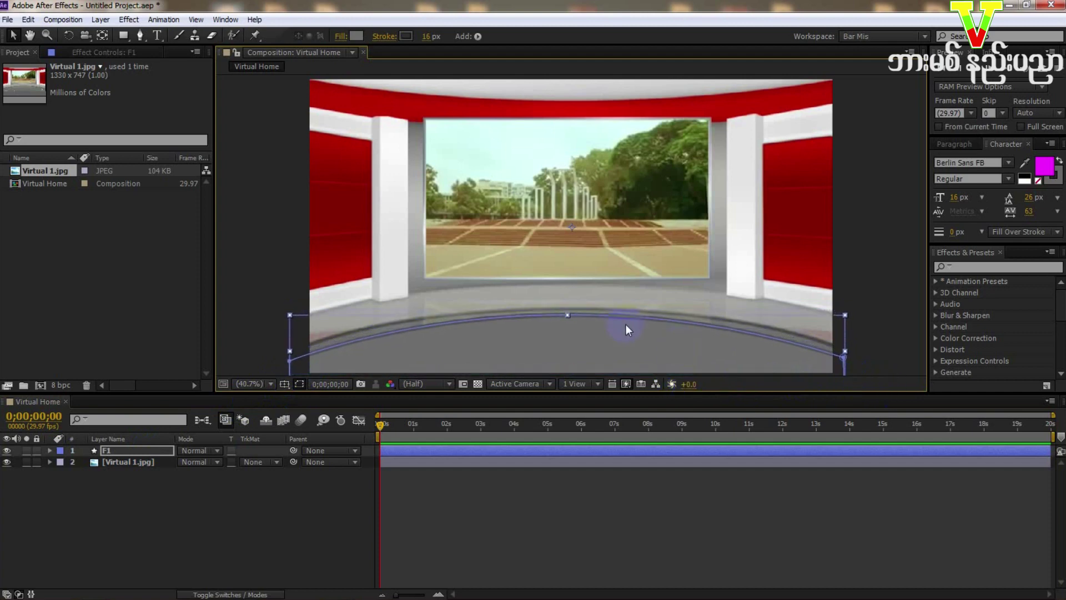
pyautogui.moveTo(568, 315); pyautogui.dragTo(568, 321)
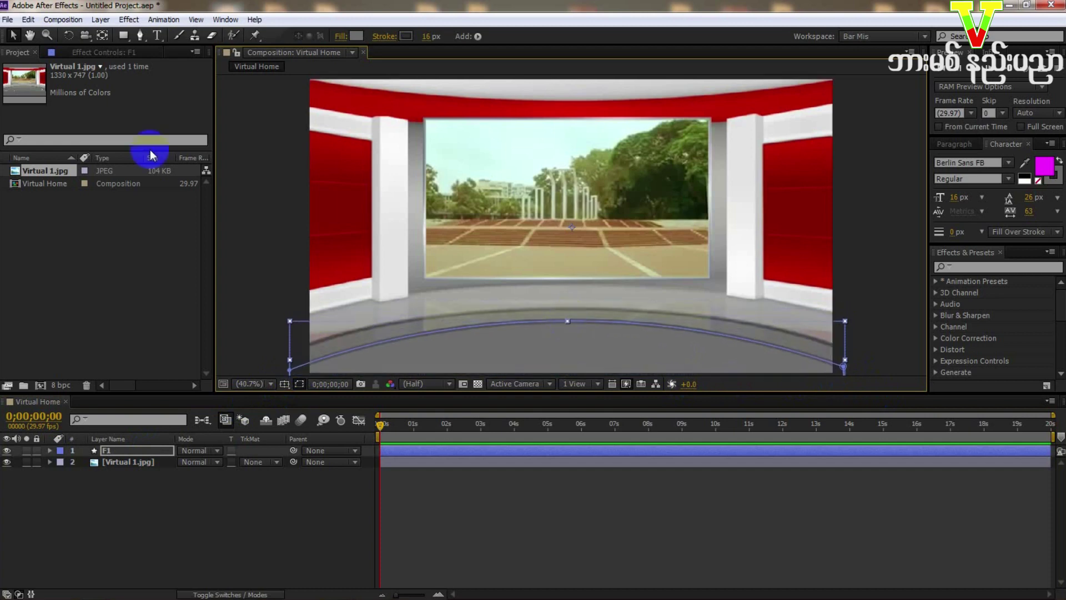
# Step: Reposition F1 with the Selection tool so its arc follows the dark floor edge in the reference, undoing the accidental tilt
pyautogui.click(12, 36)
pyautogui.click(290, 321)
pyautogui.moveTo(289, 318); pyautogui.dragTo(298, 281)
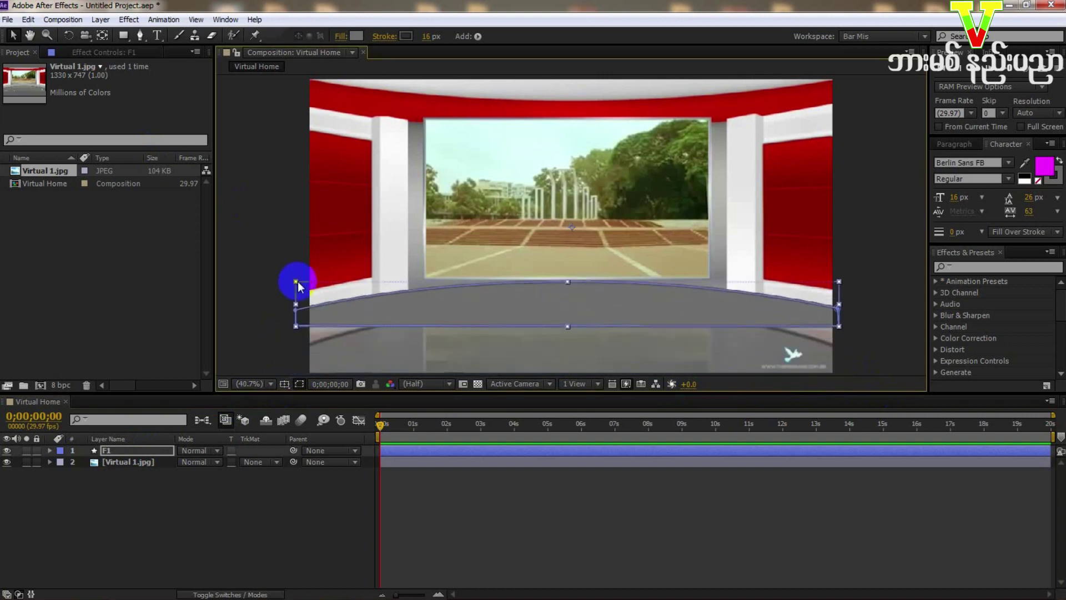
pyautogui.moveTo(566, 342); pyautogui.dragTo(569, 343)
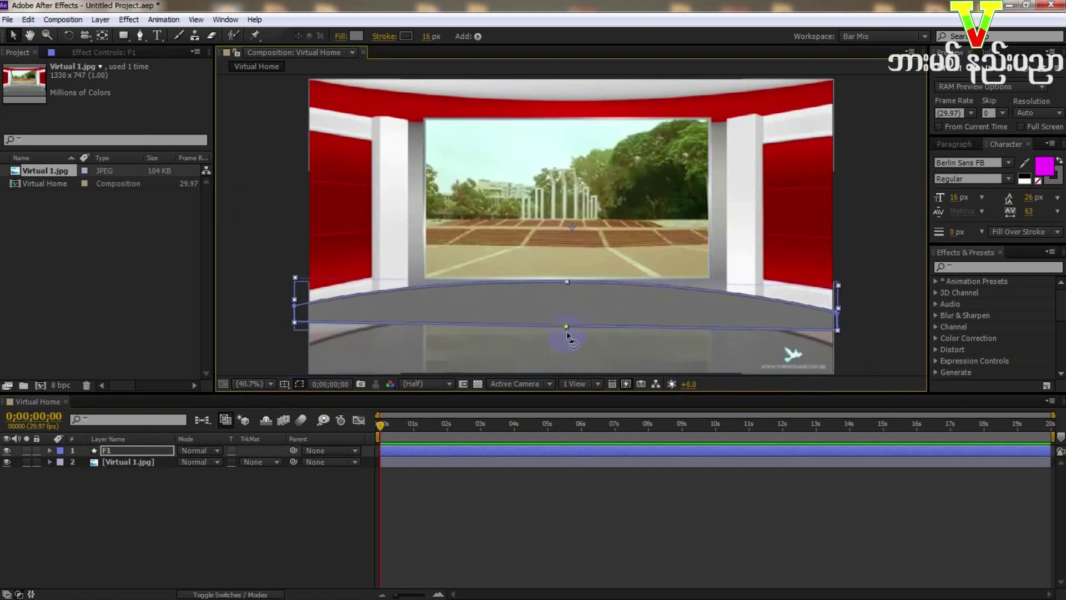
pyautogui.hotkey('ctrl', 'z')
pyautogui.moveTo(568, 326)
pyautogui.mouseDown()
pyautogui.moveTo(568, 403)
pyautogui.moveTo(549, 325)
pyautogui.mouseUp()
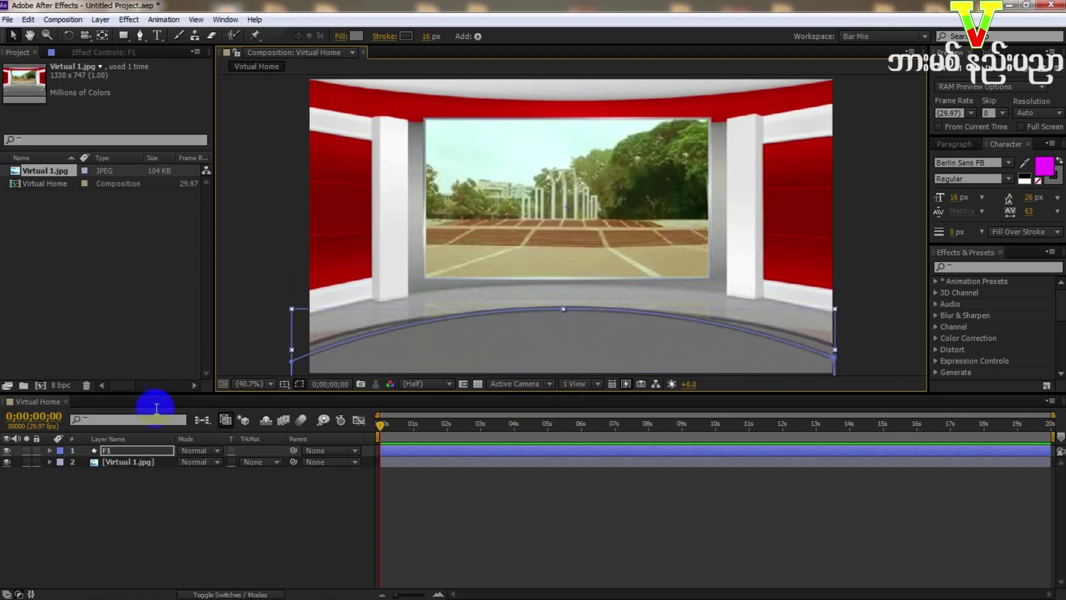
# Step: Move F1's two upper corner points with the Pen tool onto the ends of the reference floor edge at the frame sides
pyautogui.click(39, 450)
pyautogui.click(50, 451)
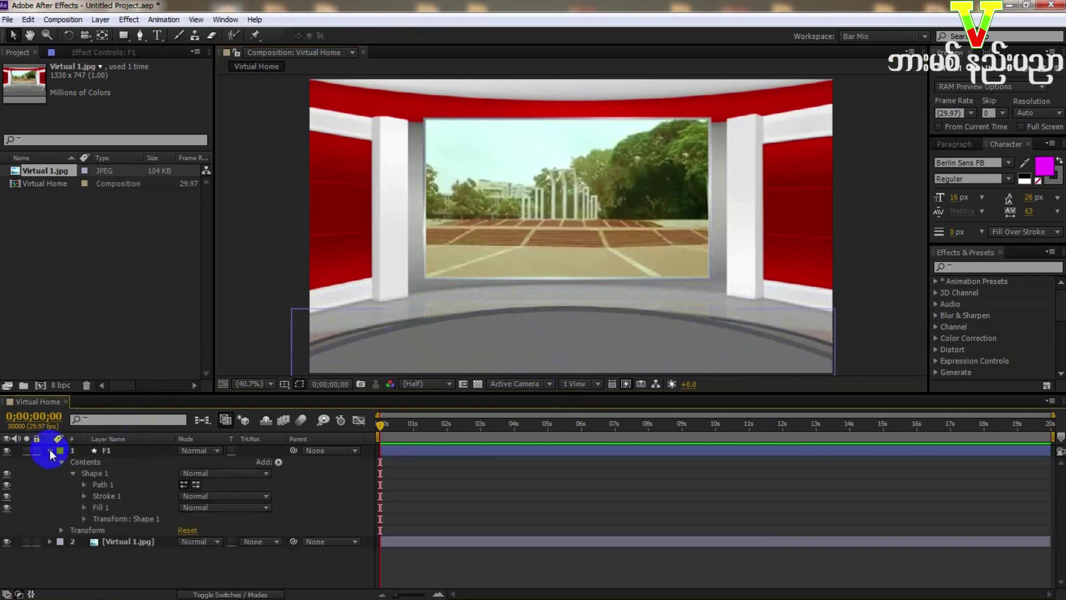
pyautogui.click(111, 475)
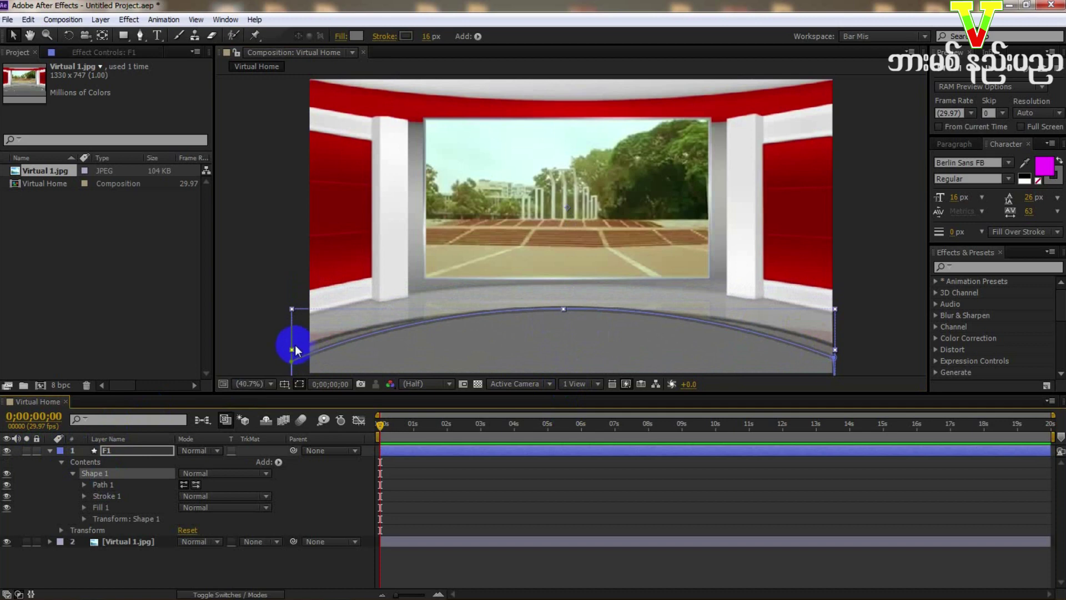
pyautogui.click(110, 498)
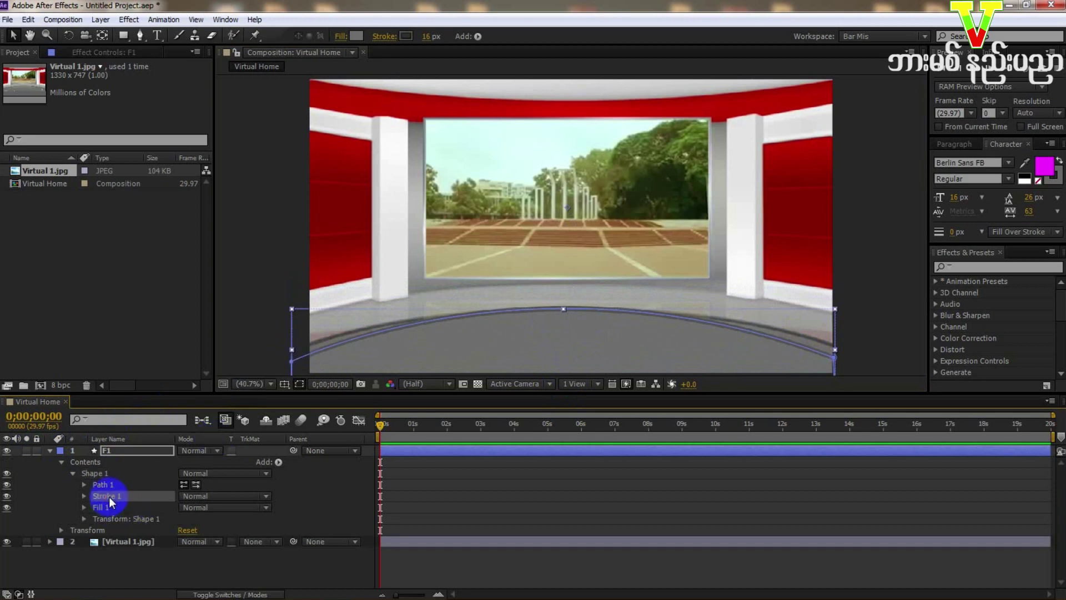
pyautogui.click(292, 350)
pyautogui.click(834, 350)
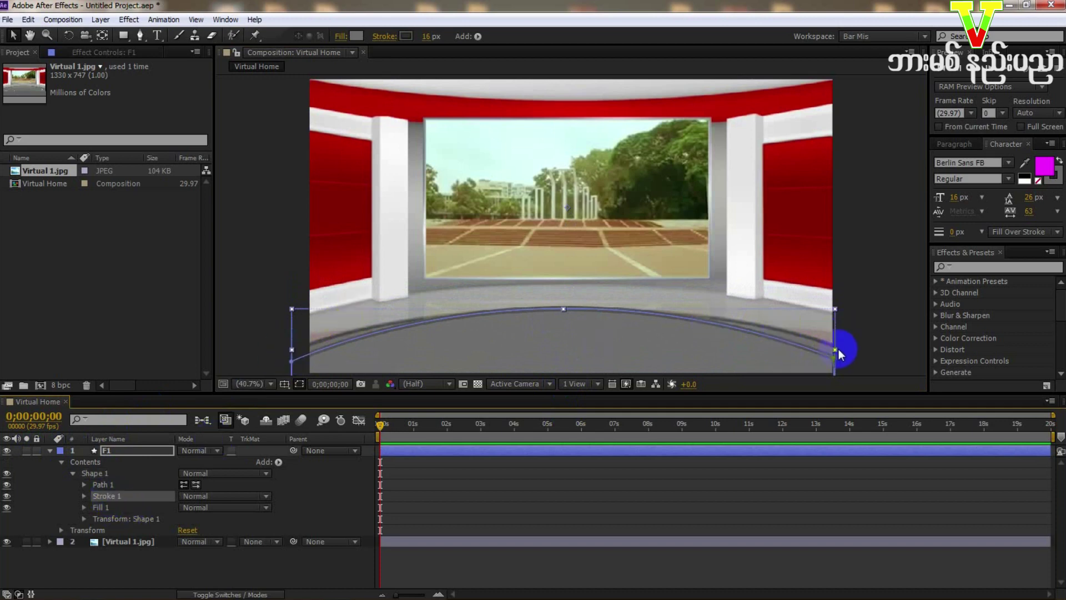
pyautogui.click(140, 35)
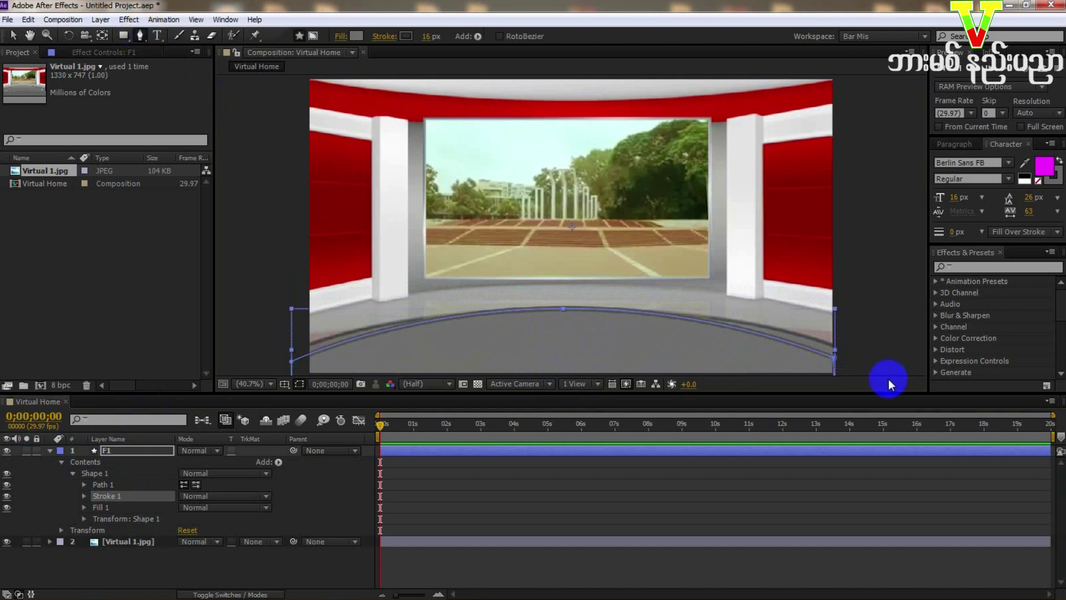
pyautogui.moveTo(838, 359); pyautogui.dragTo(840, 351)
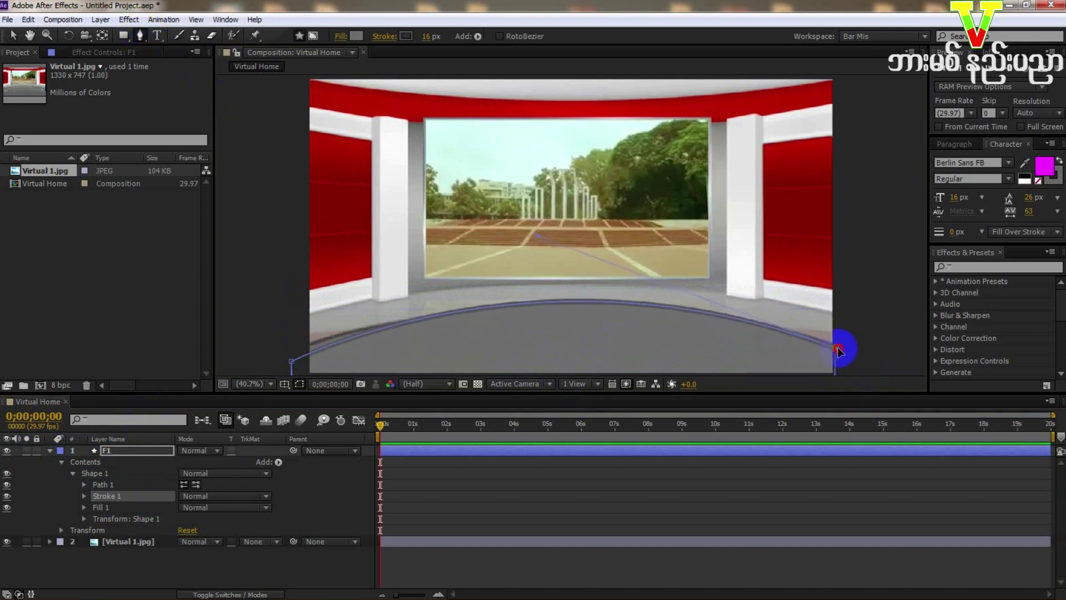
pyautogui.moveTo(290, 361); pyautogui.dragTo(307, 346)
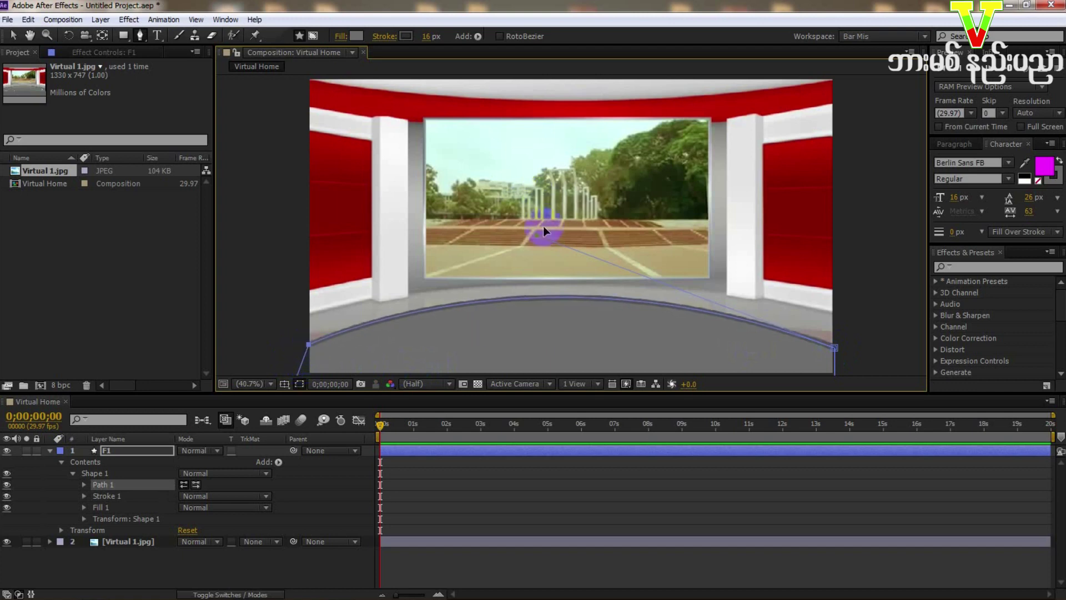
# Step: Flatten F1's arc by adjusting the right corner's curve handle, and toggle the layer's visibility to compare it with the reference
pyautogui.moveTo(537, 231); pyautogui.dragTo(598, 260)
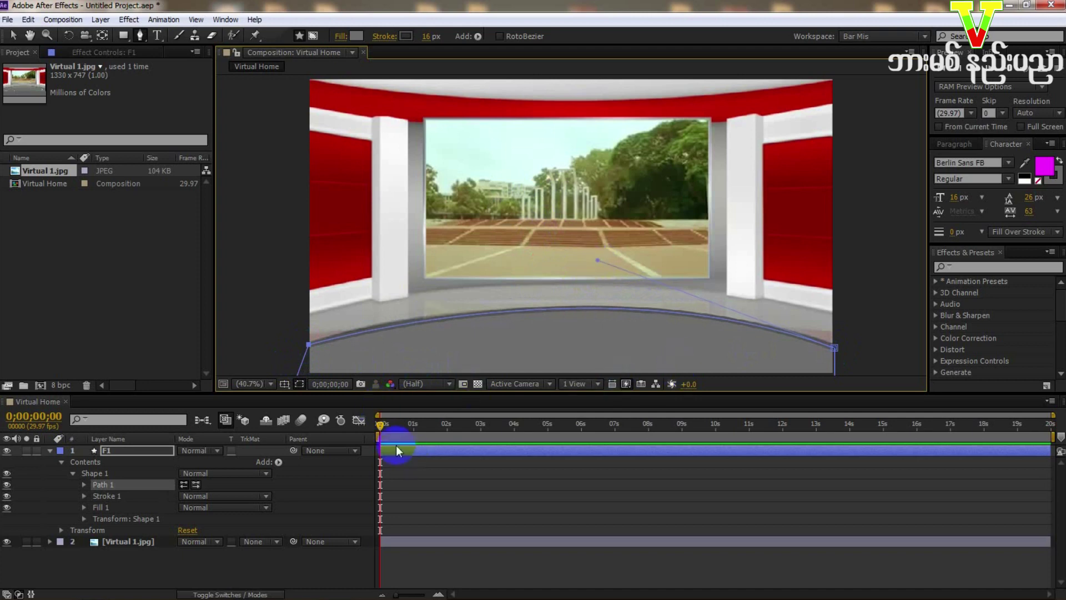
pyautogui.click(50, 451)
pyautogui.click(116, 516)
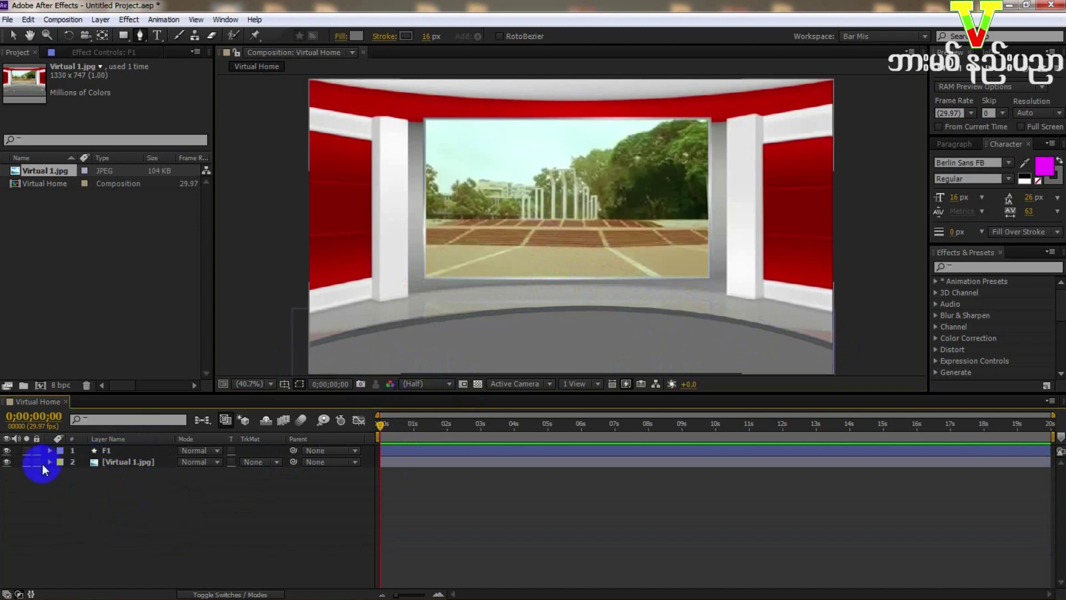
pyautogui.click(7, 451)
pyautogui.click(6, 451)
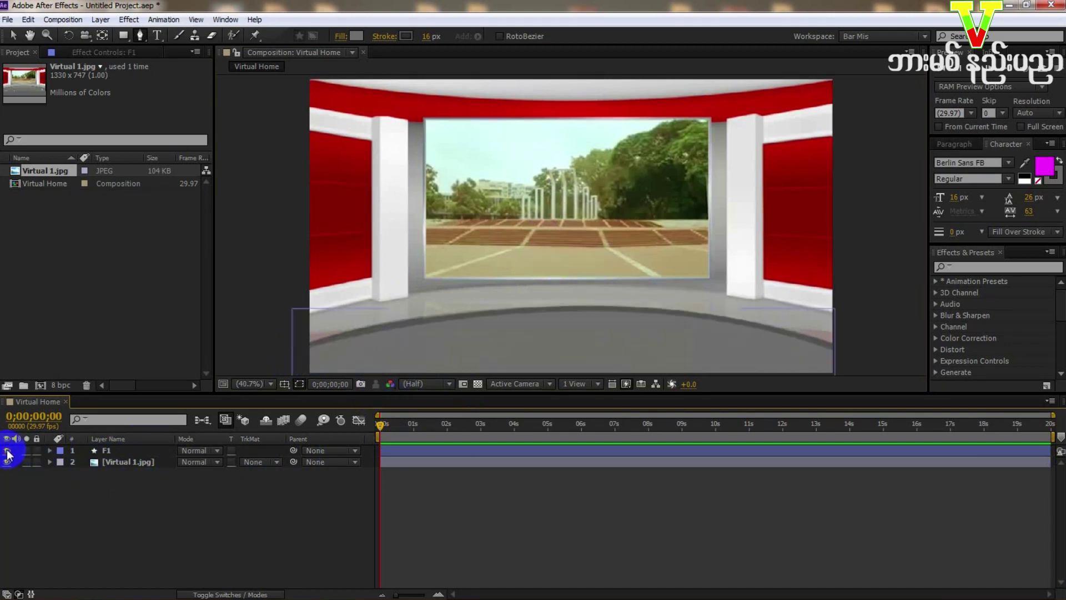
# Step: Set F1's stroke width to 10 px and briefly hide Virtual 1.jpg to check the shape on its own
pyautogui.click(485, 451)
pyautogui.click(426, 37)
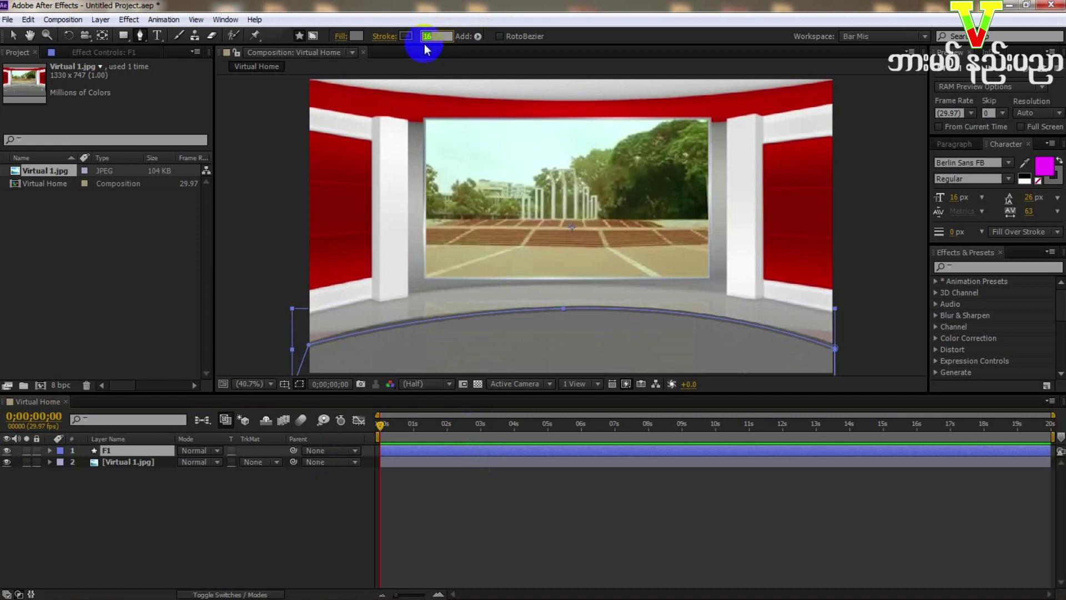
pyautogui.write('10')
pyautogui.press('Return')
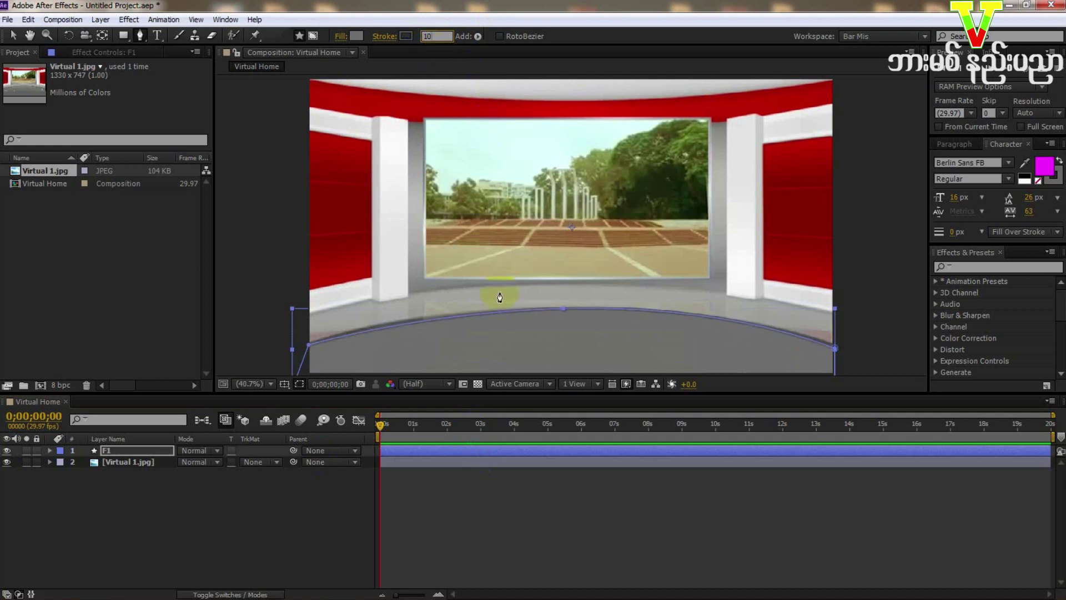
pyautogui.click(498, 535)
pyautogui.click(7, 462)
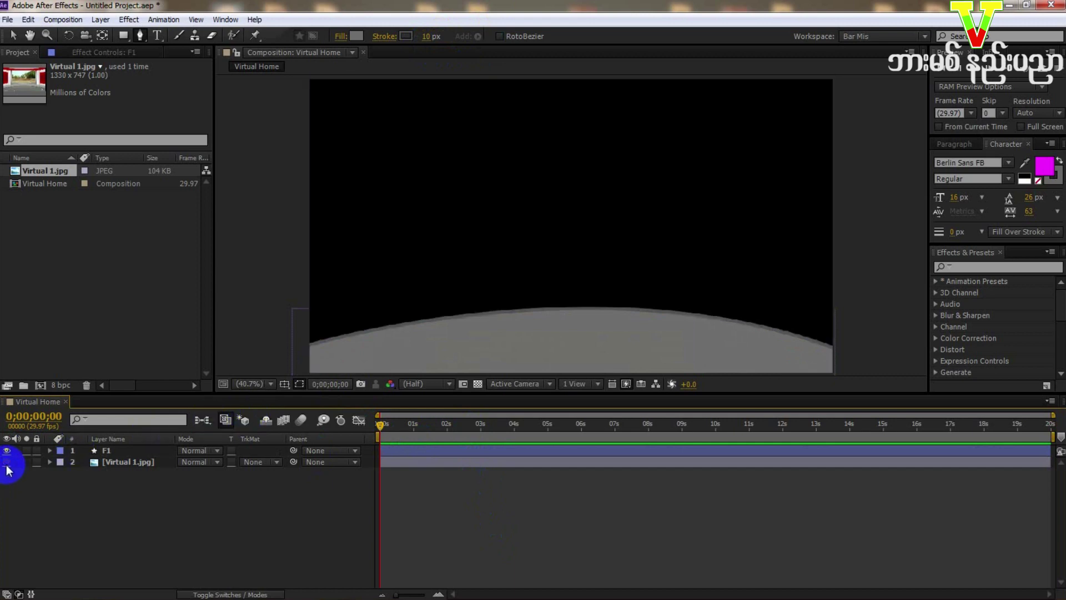
pyautogui.click(7, 462)
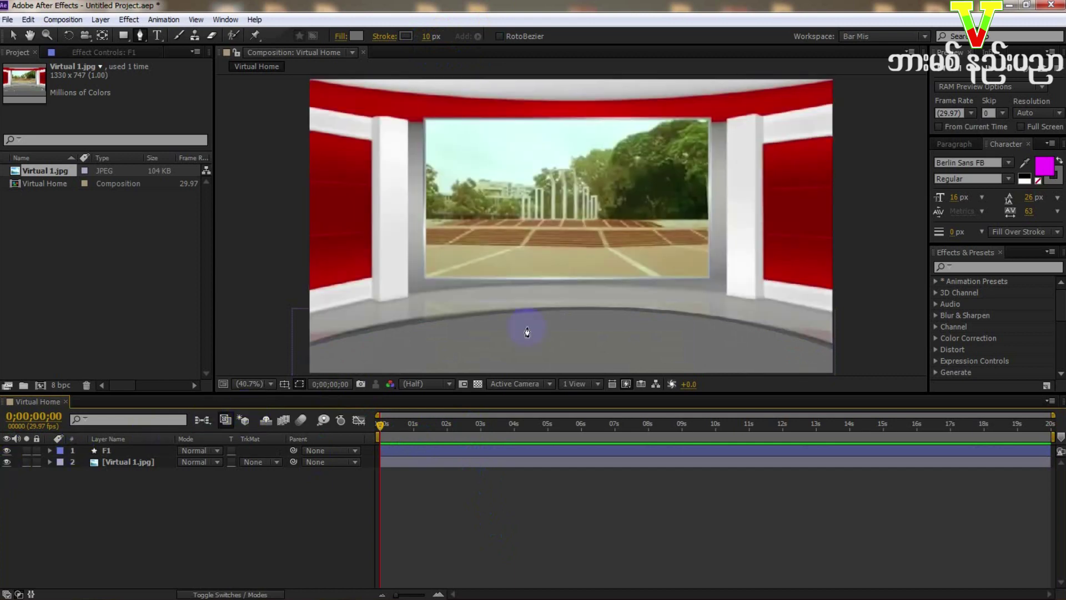
# Step: Fine-tune F1's upper-right corner point and its curve handle to even out the arc, and deselect the layer
pyautogui.click(401, 449)
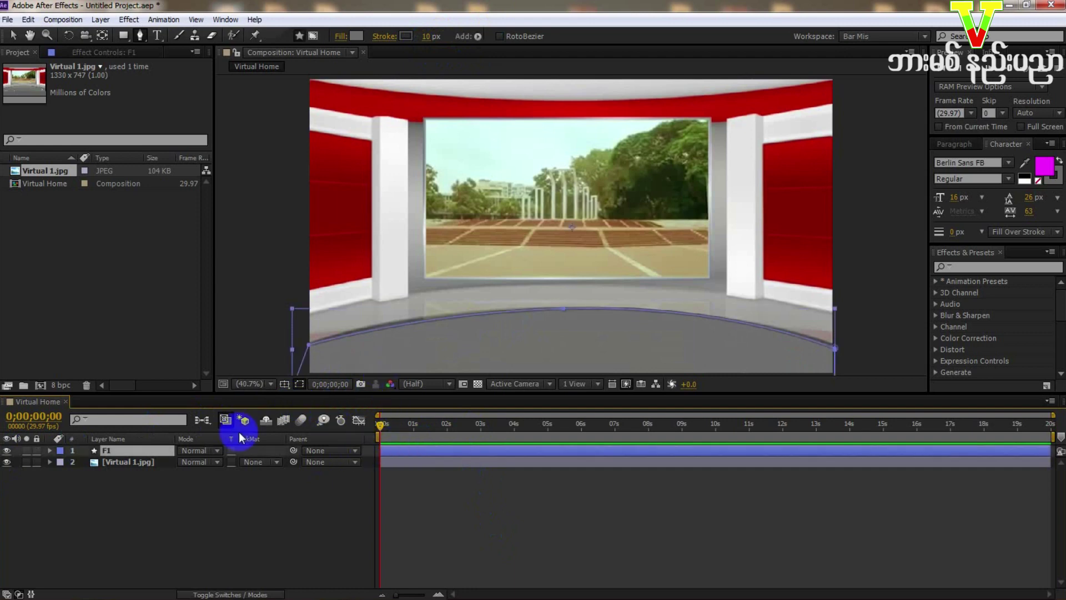
pyautogui.click(131, 463)
pyautogui.click(49, 450)
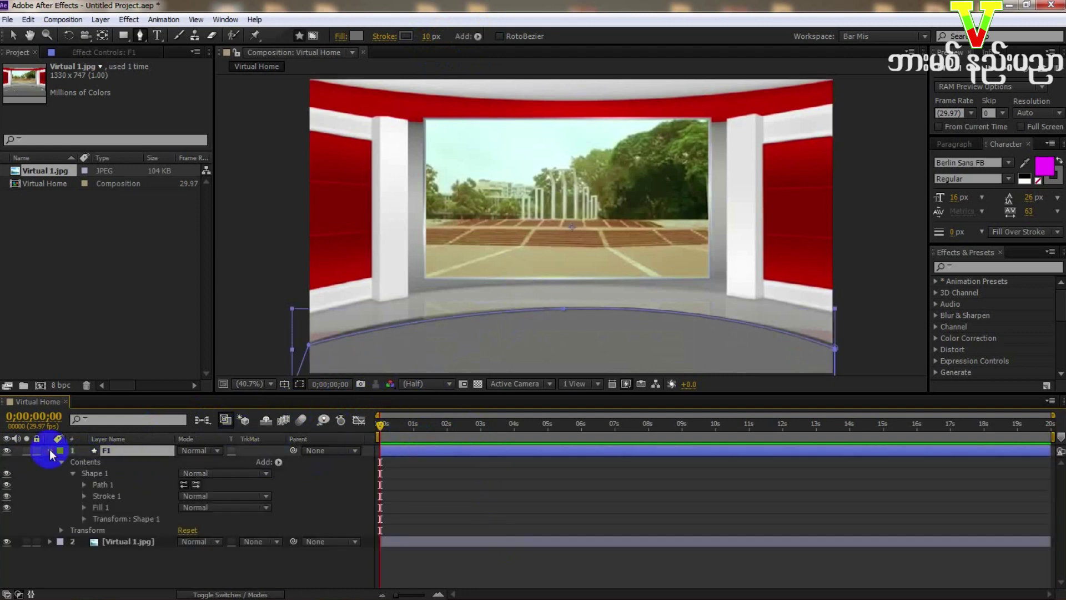
pyautogui.click(105, 494)
pyautogui.click(841, 353)
pyautogui.click(836, 350)
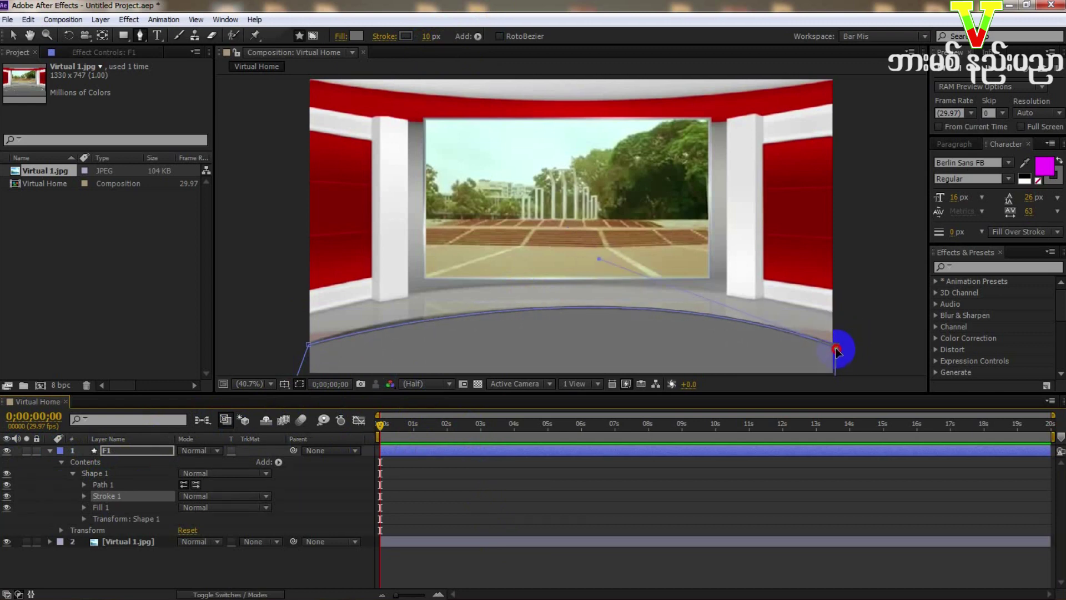
pyautogui.click(836, 350)
pyautogui.moveTo(596, 259)
pyautogui.mouseDown()
pyautogui.moveTo(495, 280)
pyautogui.moveTo(584, 261)
pyautogui.mouseUp()
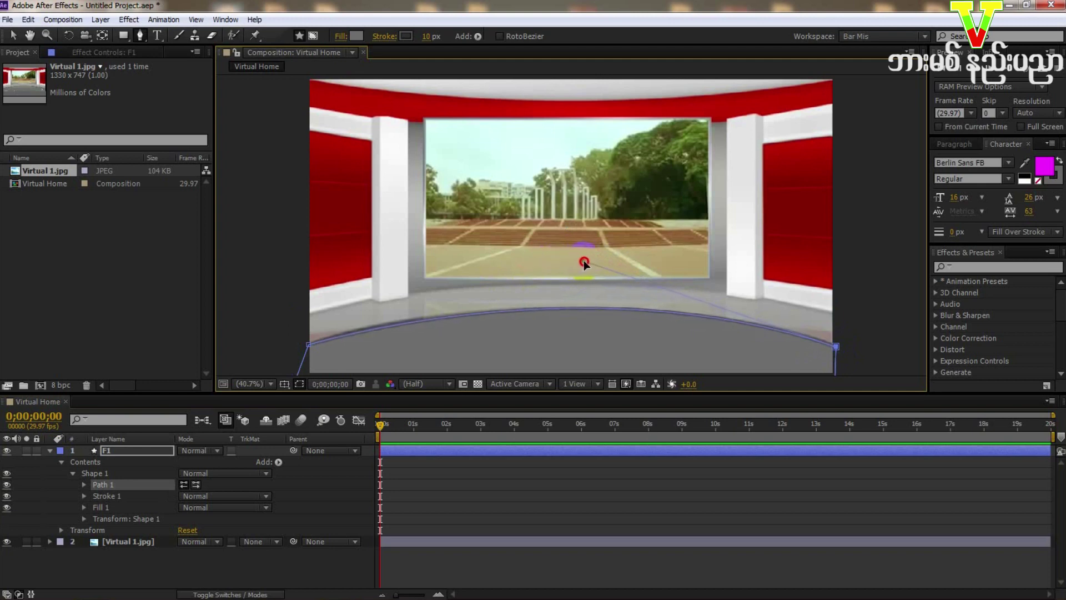
pyautogui.click(49, 451)
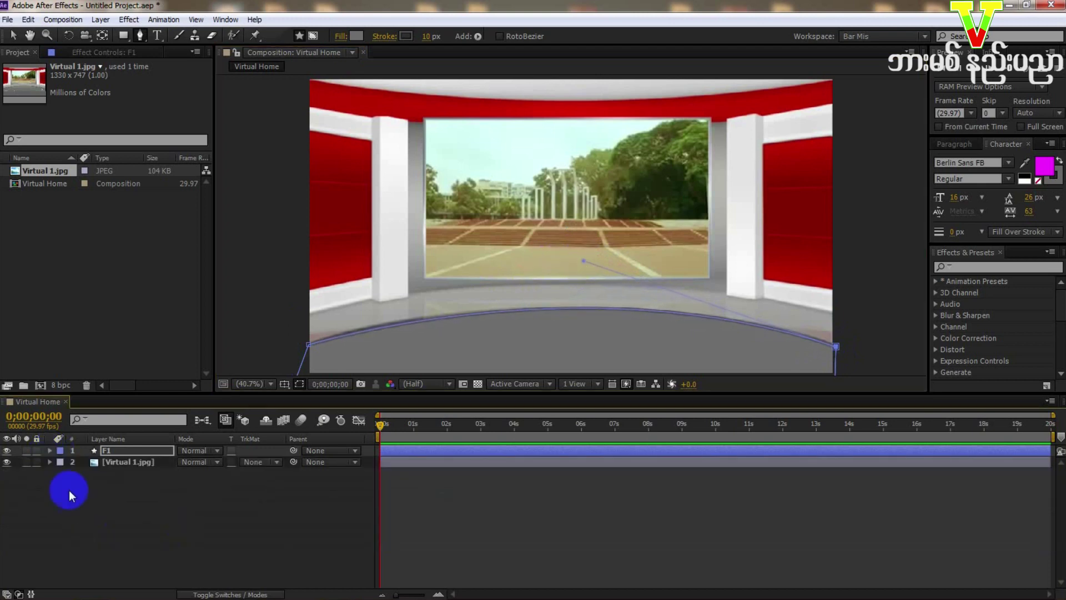
pyautogui.click(146, 501)
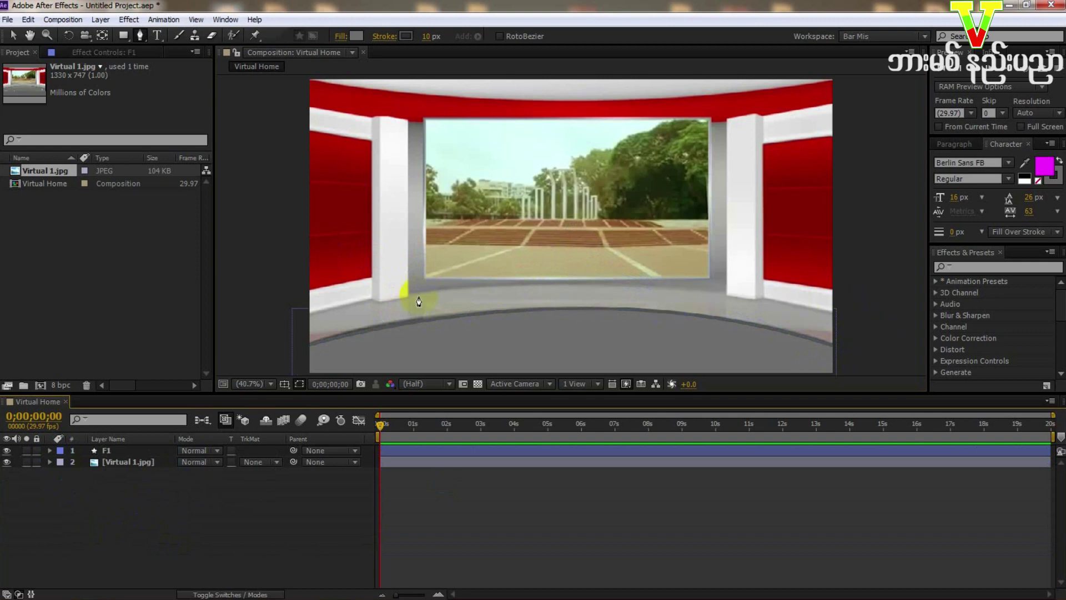
# Step: Start a new Pen shape with a line across the floor between the frame sides, and bend it into an arc along the wall base
pyautogui.click(304, 321)
pyautogui.click(870, 324)
pyautogui.moveTo(870, 320); pyautogui.dragTo(848, 321)
pyautogui.click(849, 319)
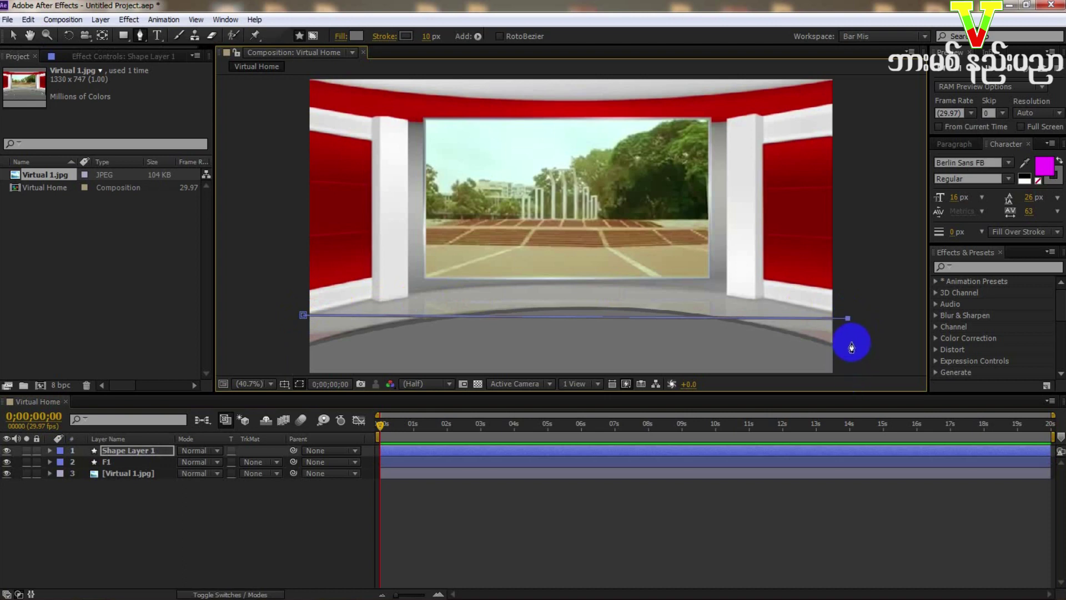
pyautogui.moveTo(851, 324); pyautogui.dragTo(849, 323)
pyautogui.moveTo(674, 322); pyautogui.dragTo(572, 244)
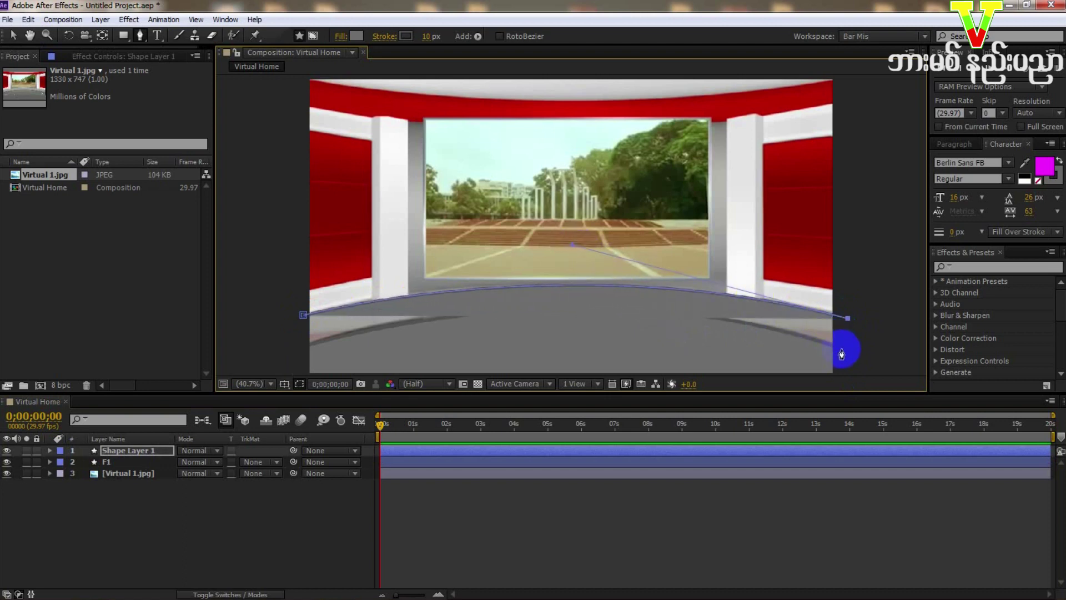
# Step: Add the lower corners, close the new floor shape, and pull its upper-left point farther outside the frame
pyautogui.click(849, 374)
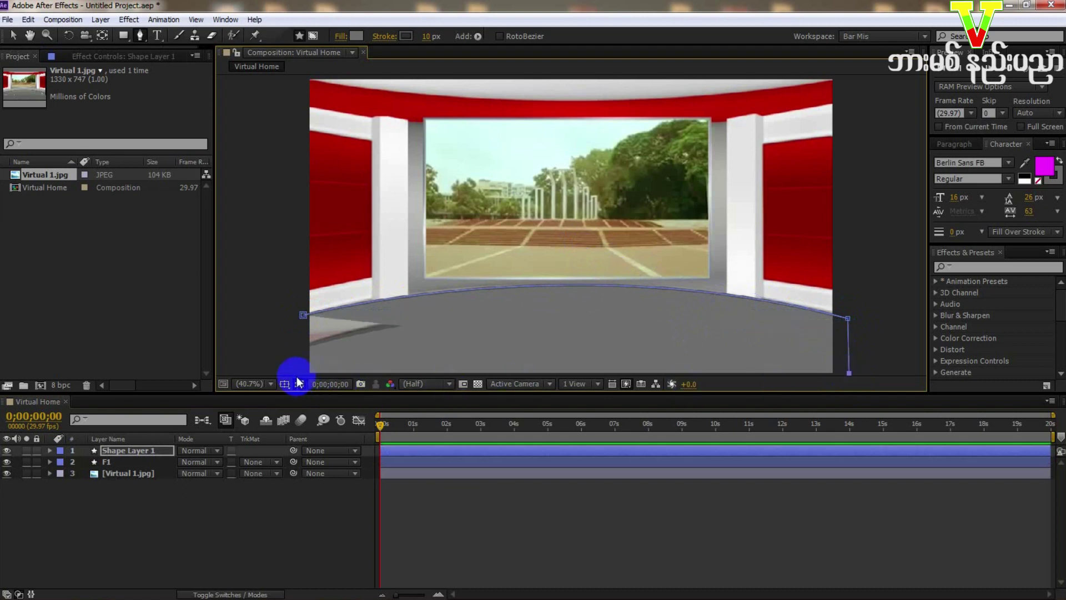
pyautogui.click(282, 371)
pyautogui.click(304, 316)
pyautogui.moveTo(304, 318); pyautogui.dragTo(279, 315)
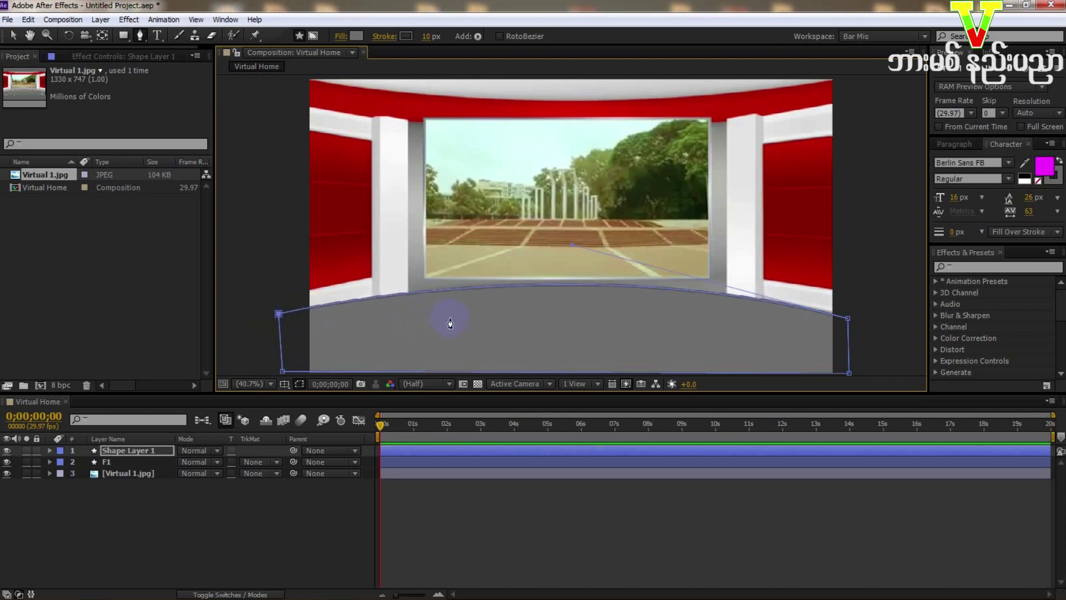
# Step: Rename the new shape layer F2 and place it below F1 in the layer stack
pyautogui.click(150, 452)
pyautogui.rightClick(156, 452)
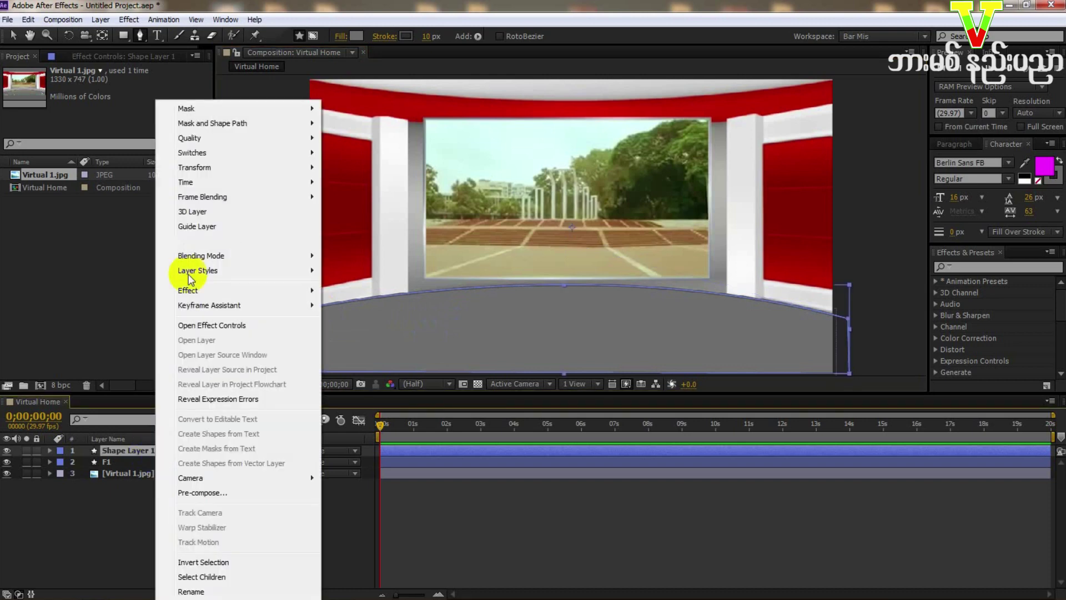
pyautogui.click(169, 591)
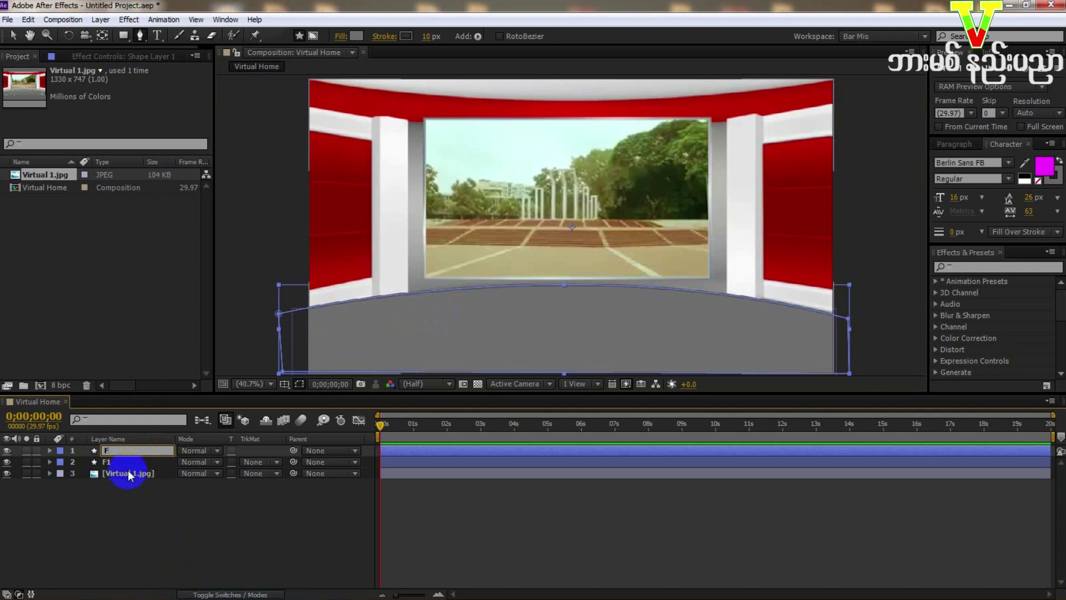
pyautogui.write('F2')
pyautogui.click(140, 528)
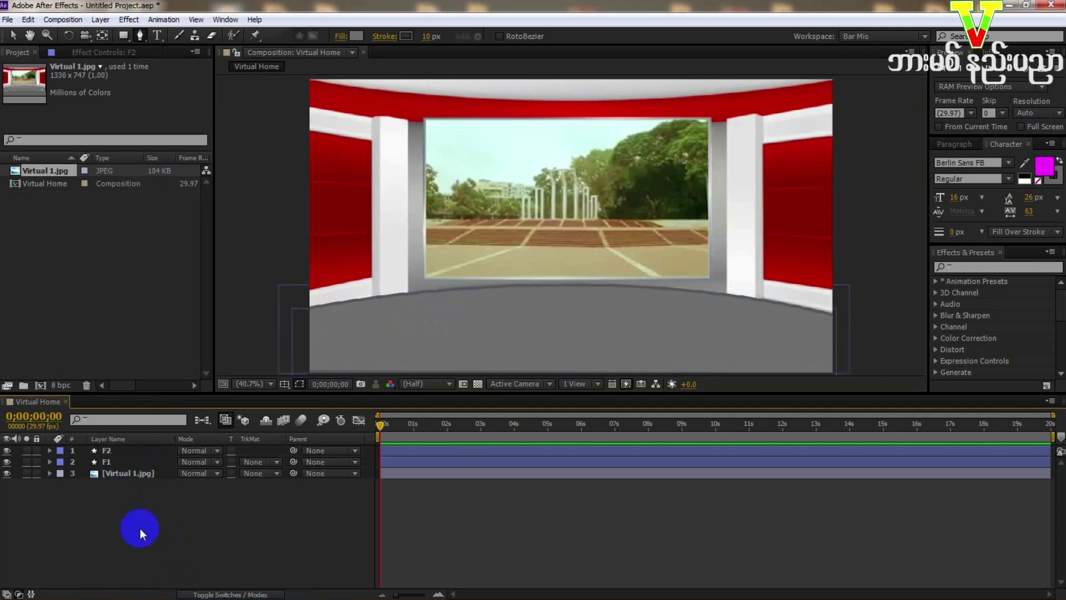
pyautogui.click(118, 450)
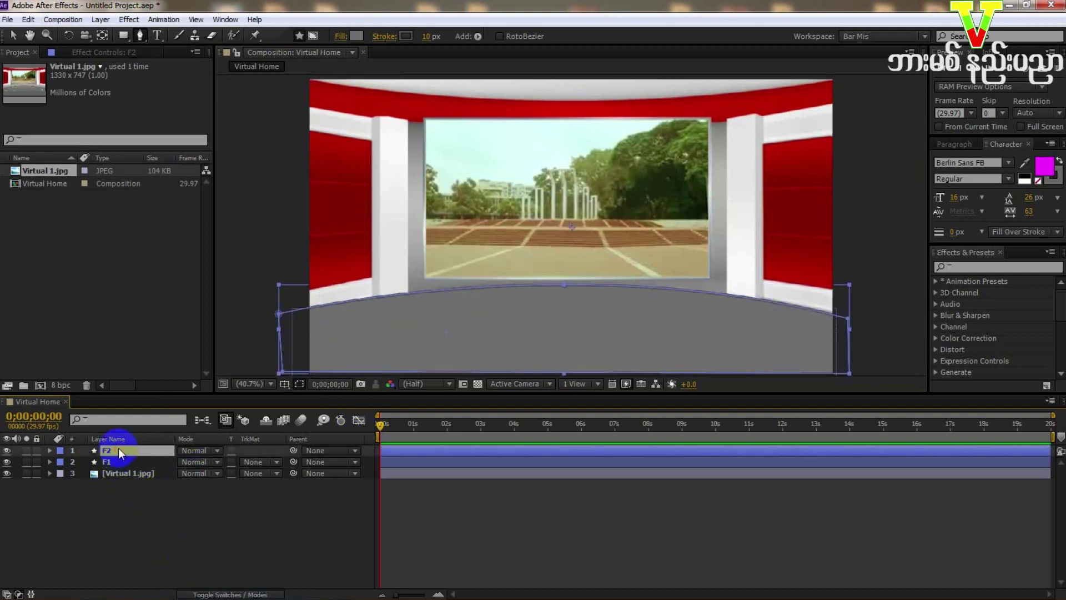
pyautogui.moveTo(118, 448); pyautogui.dragTo(118, 471)
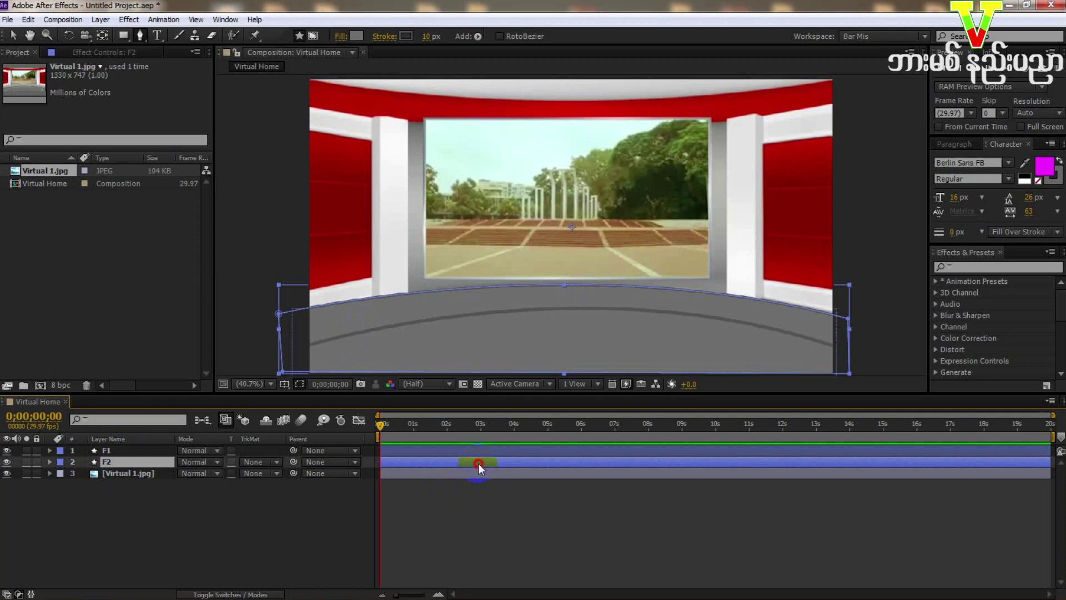
# Step: Set F2's fill to the lighter grey A5A5A5
pyautogui.click(357, 37)
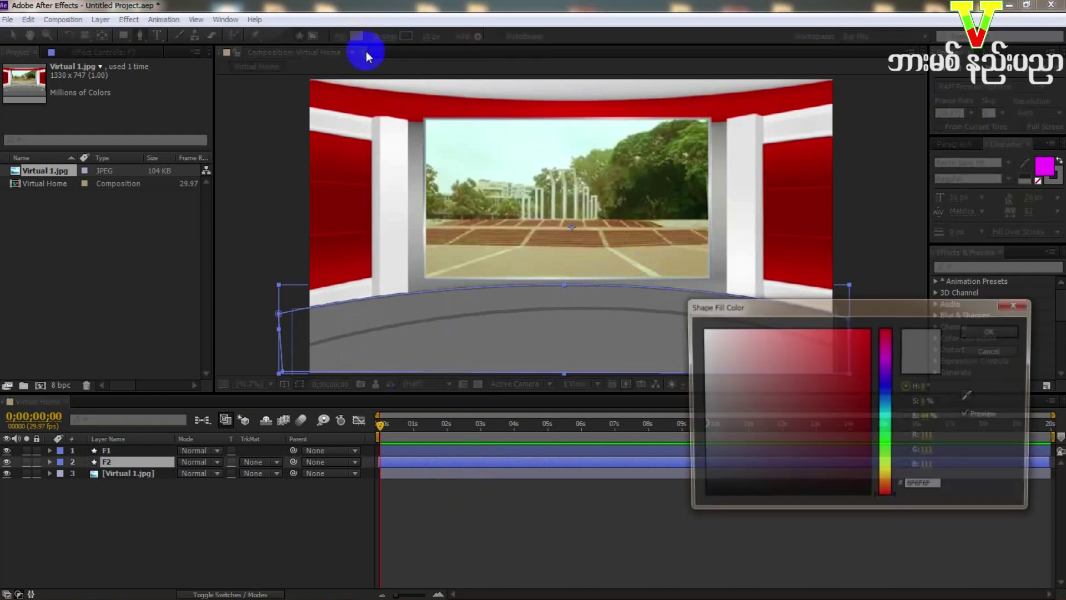
pyautogui.moveTo(703, 388); pyautogui.dragTo(697, 389)
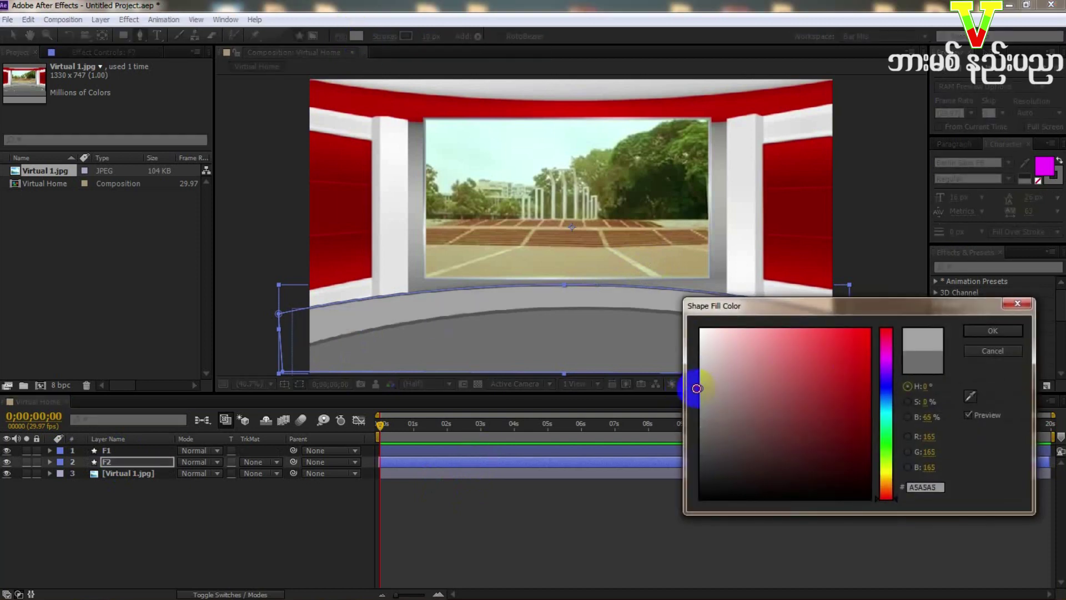
pyautogui.click(980, 332)
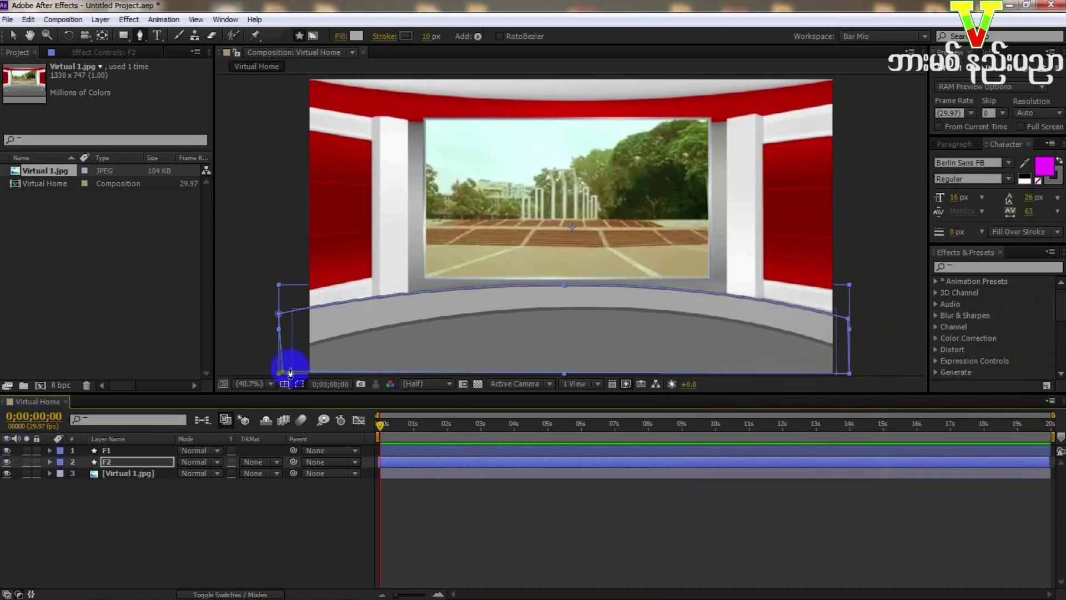
# Step: Set F2's stroke to None and deselect the layer
pyautogui.click(383, 36)
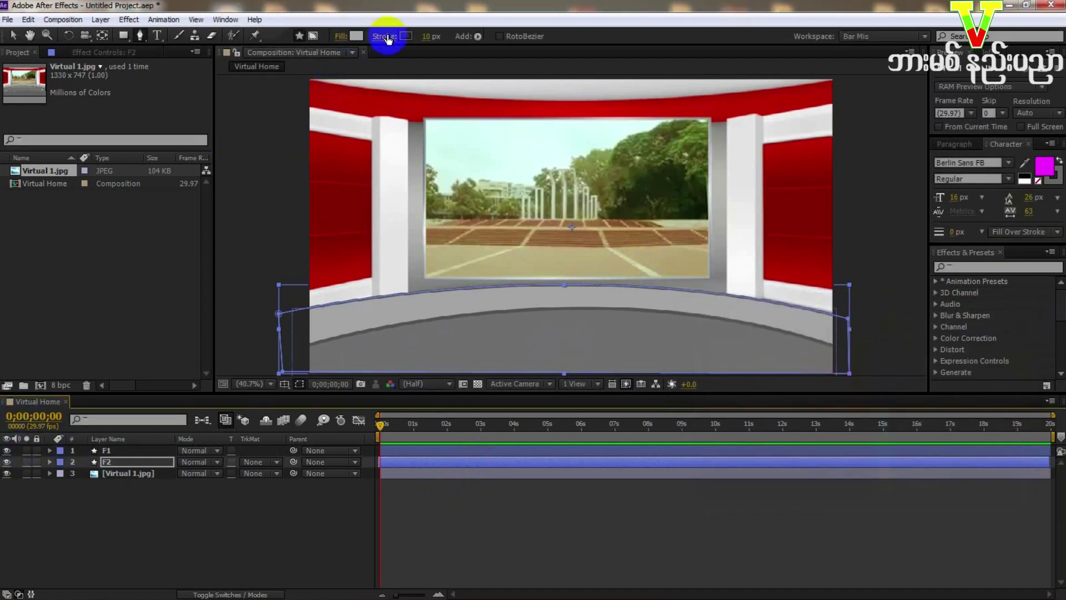
pyautogui.click(465, 265)
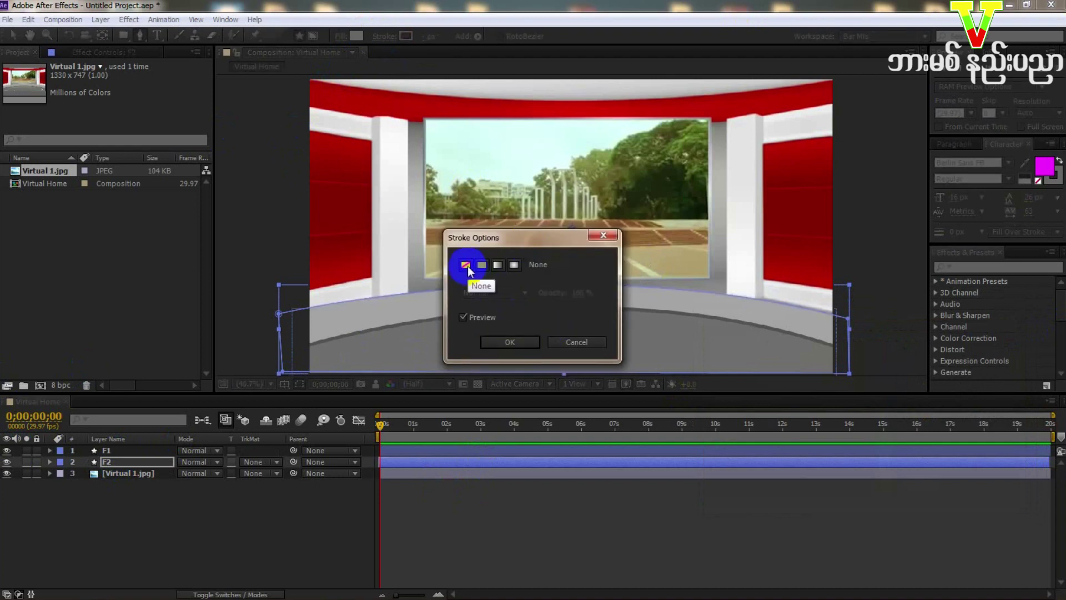
pyautogui.click(509, 342)
pyautogui.click(295, 510)
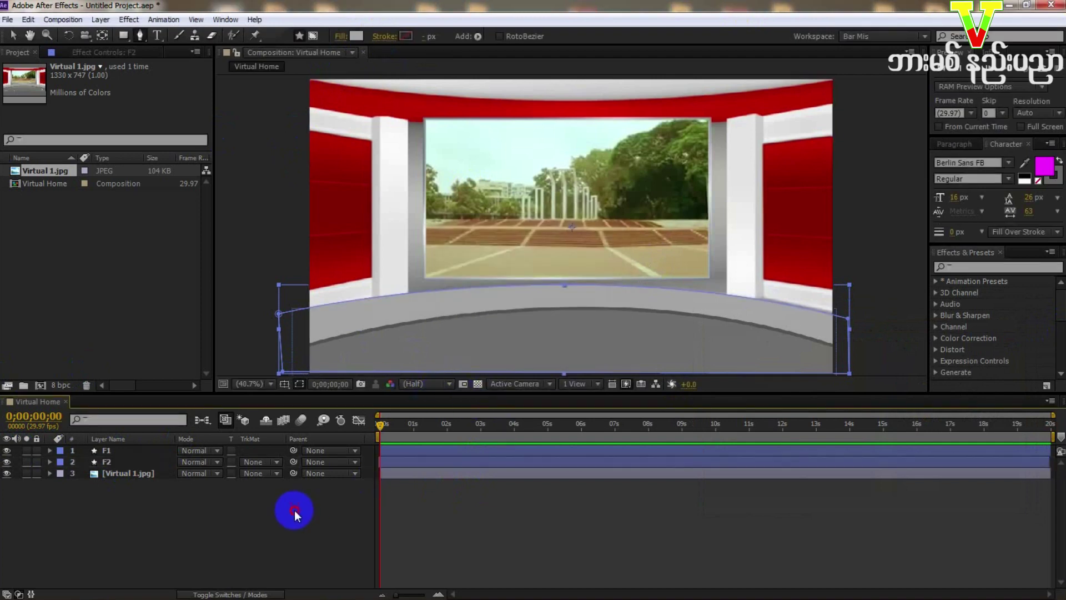
# Step: Toggle the visibility of F2 and F1 off and on to compare the traced floor with the reference image
pyautogui.click(7, 463)
pyautogui.click(7, 451)
pyautogui.click(7, 451)
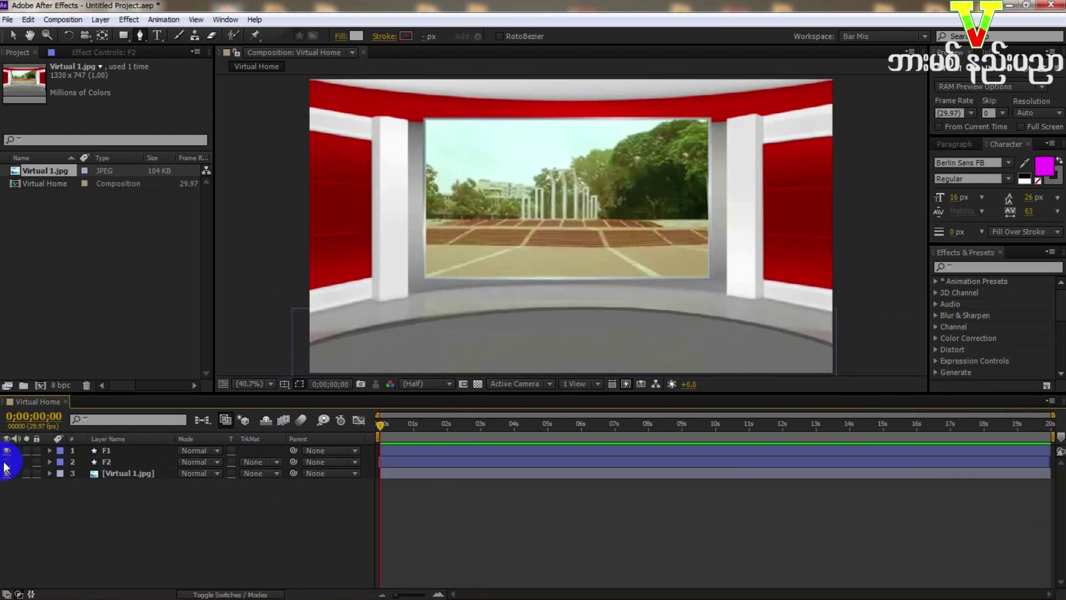
pyautogui.click(6, 464)
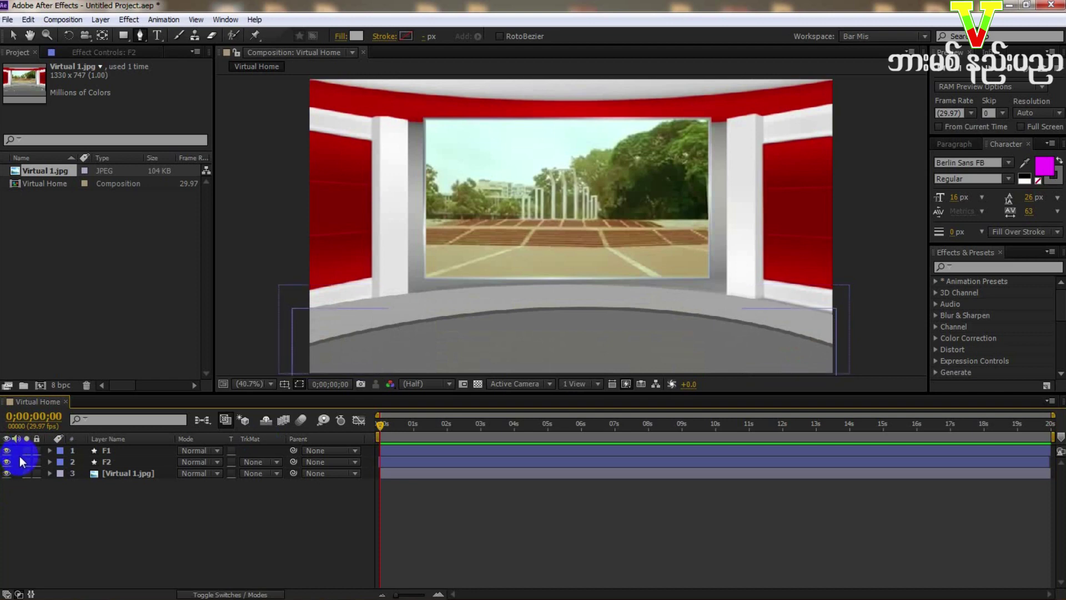
pyautogui.click(454, 326)
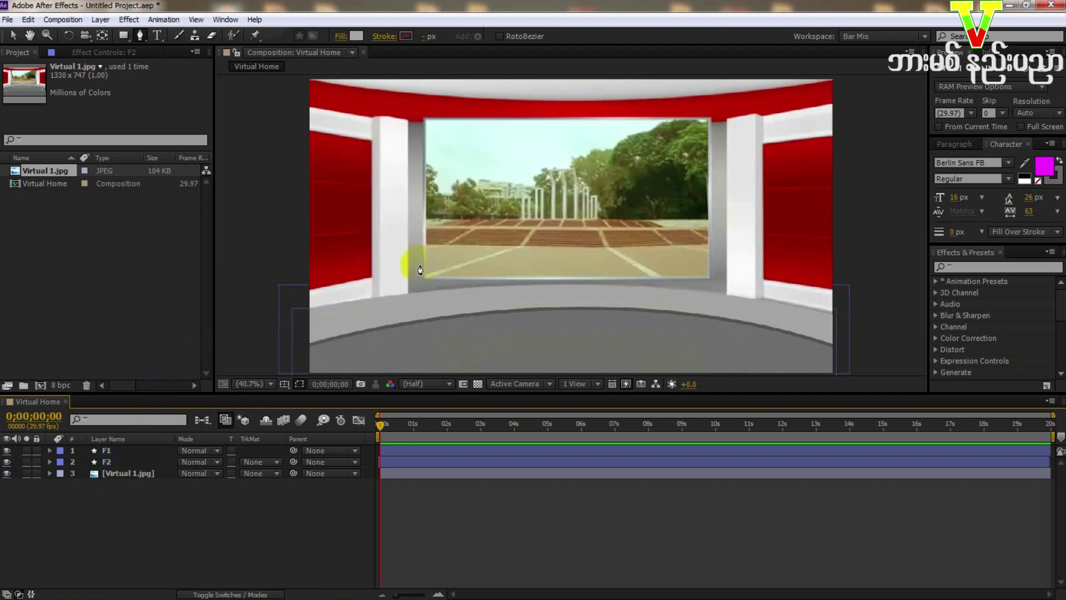
pyautogui.click(381, 104)
pyautogui.click(66, 449)
pyautogui.keyDown('shift'); pyautogui.click(74, 460); pyautogui.keyUp('shift')
pyautogui.click(60, 450)
pyautogui.click(99, 449)
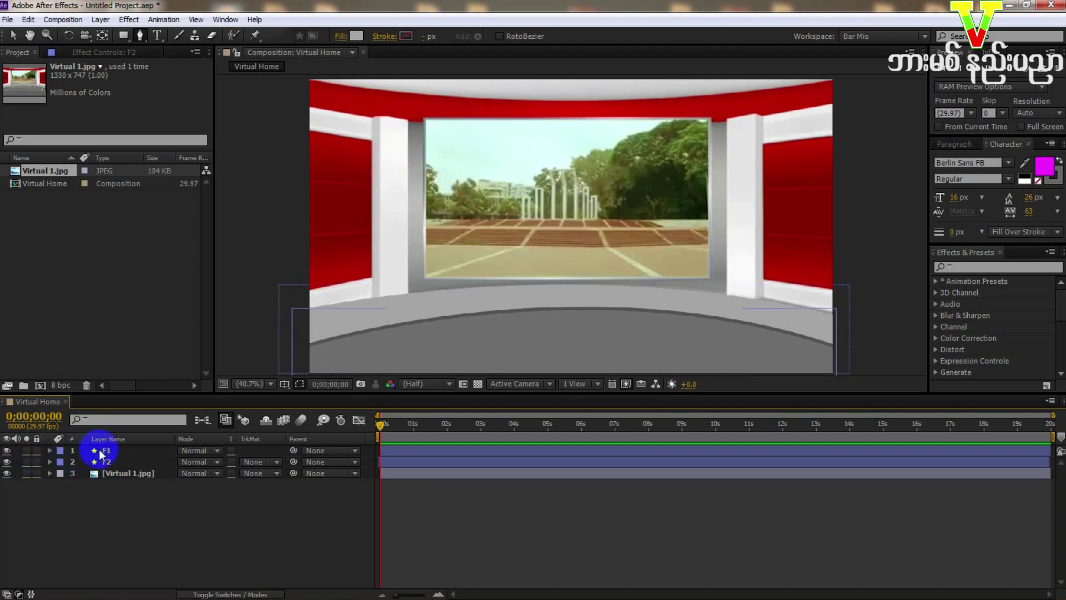
# Step: Hide the F1 and F2 layers so only the Virtual 1.jpg reference shows, and leave no layer selected
pyautogui.click(7, 451)
pyautogui.click(7, 462)
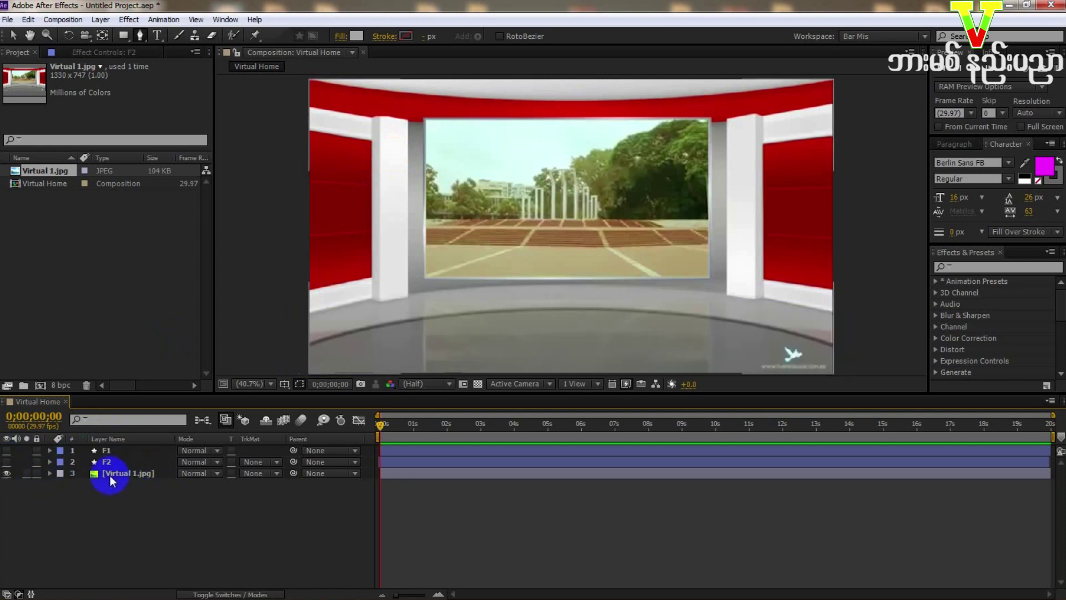
pyautogui.click(378, 462)
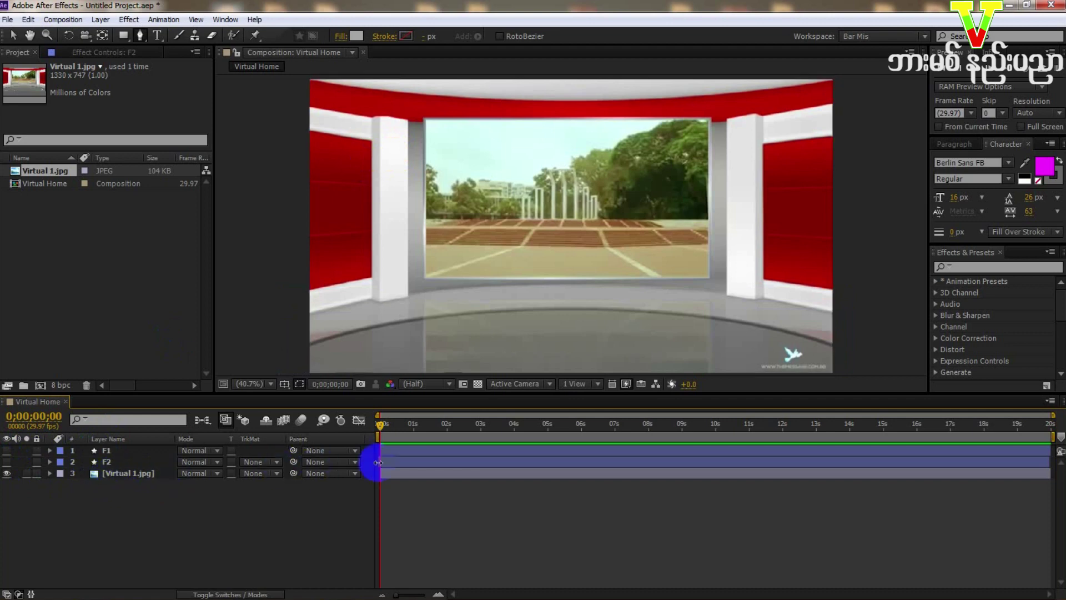
pyautogui.click(407, 473)
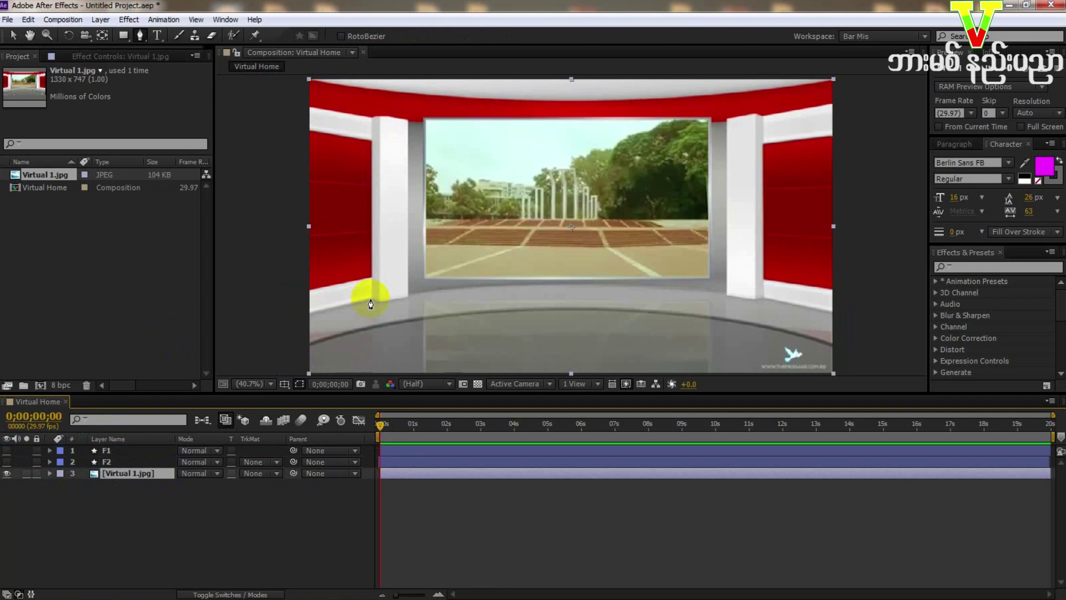
pyautogui.click(136, 476)
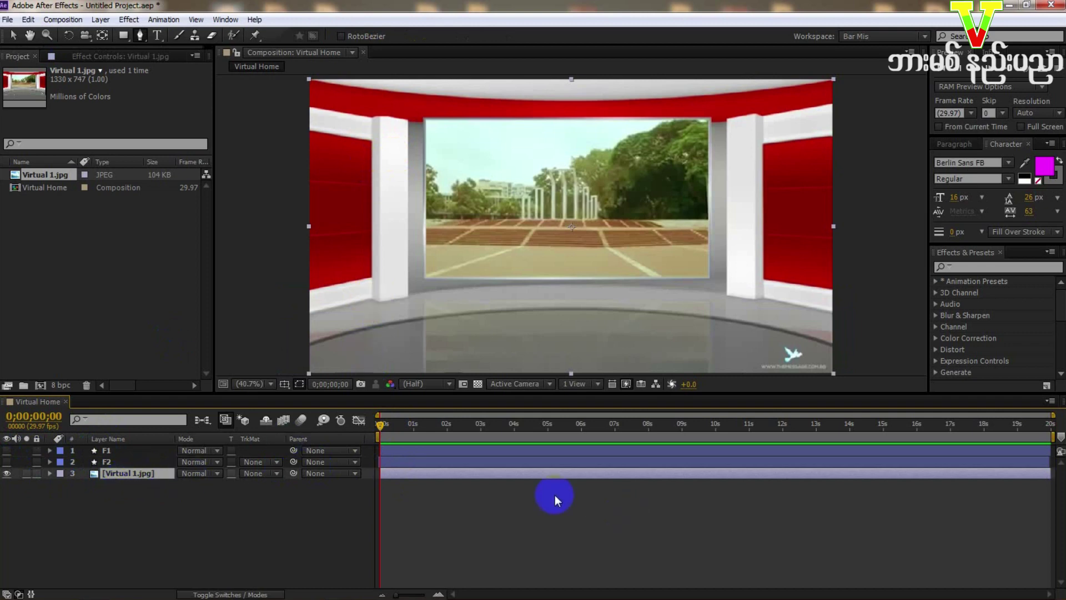
pyautogui.click(506, 509)
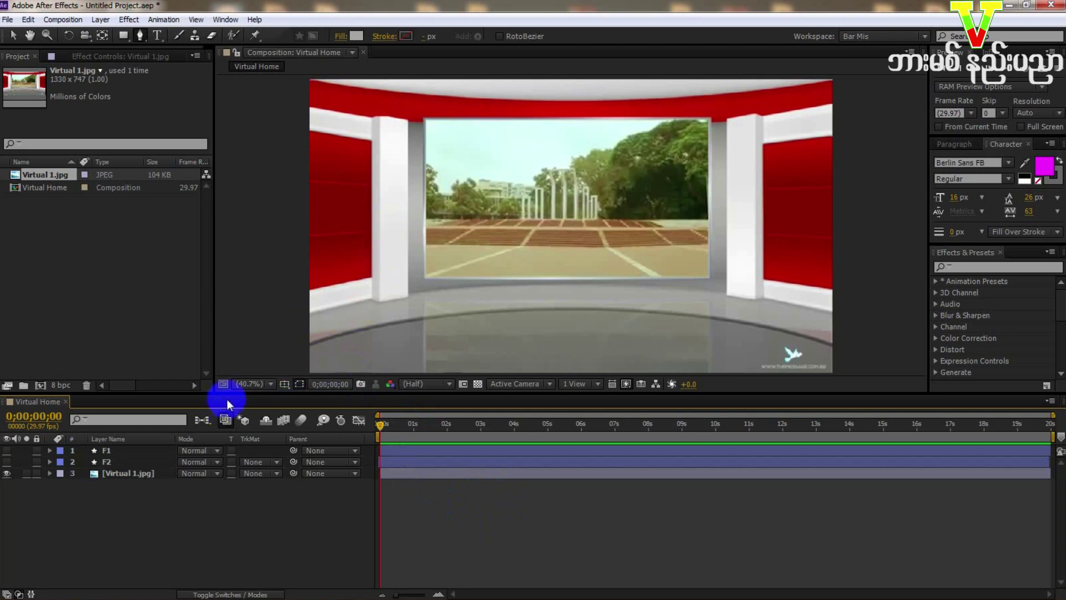
# Step: At 100% magnification, start a new Pen shape along the left wall's base, from just outside the frame to the white pillar
pyautogui.click(249, 383)
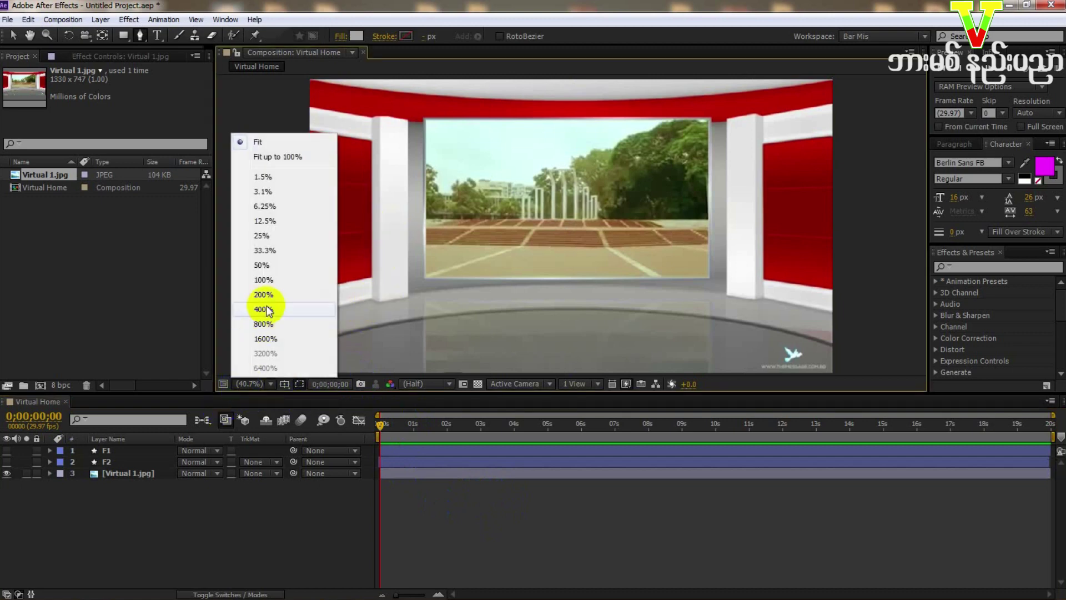
pyautogui.click(261, 265)
pyautogui.click(251, 384)
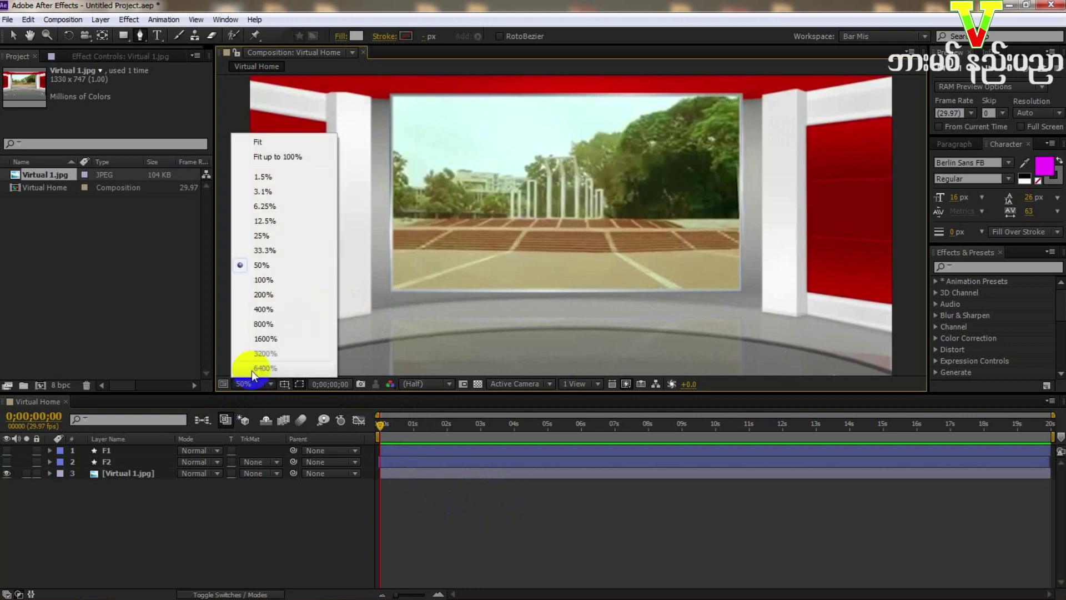
pyautogui.click(262, 280)
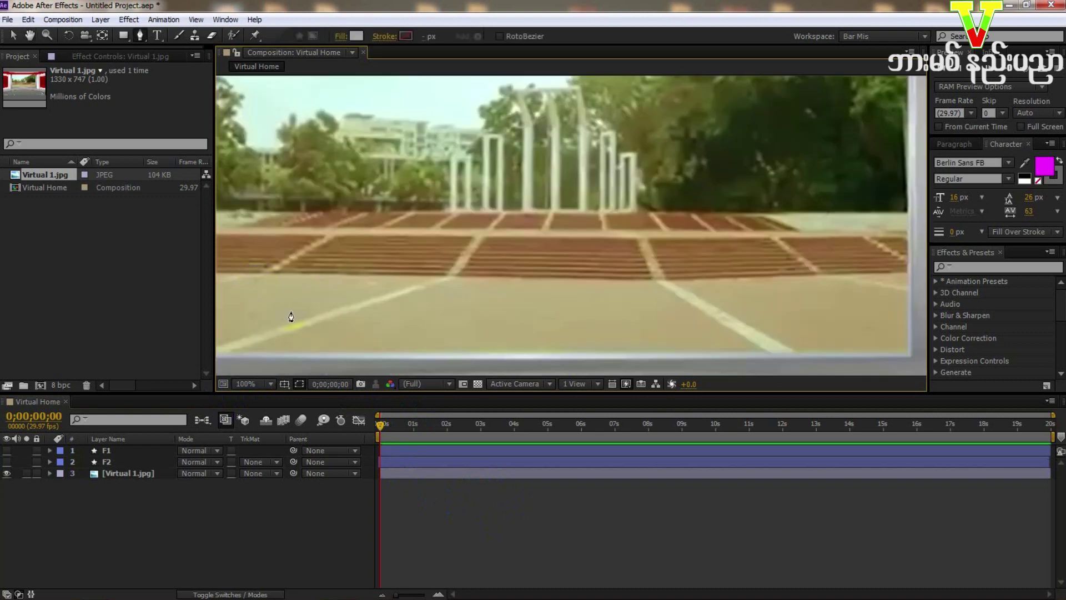
pyautogui.press('space')
pyautogui.moveTo(291, 316); pyautogui.dragTo(465, 188)
pyautogui.moveTo(303, 297); pyautogui.dragTo(519, 248)
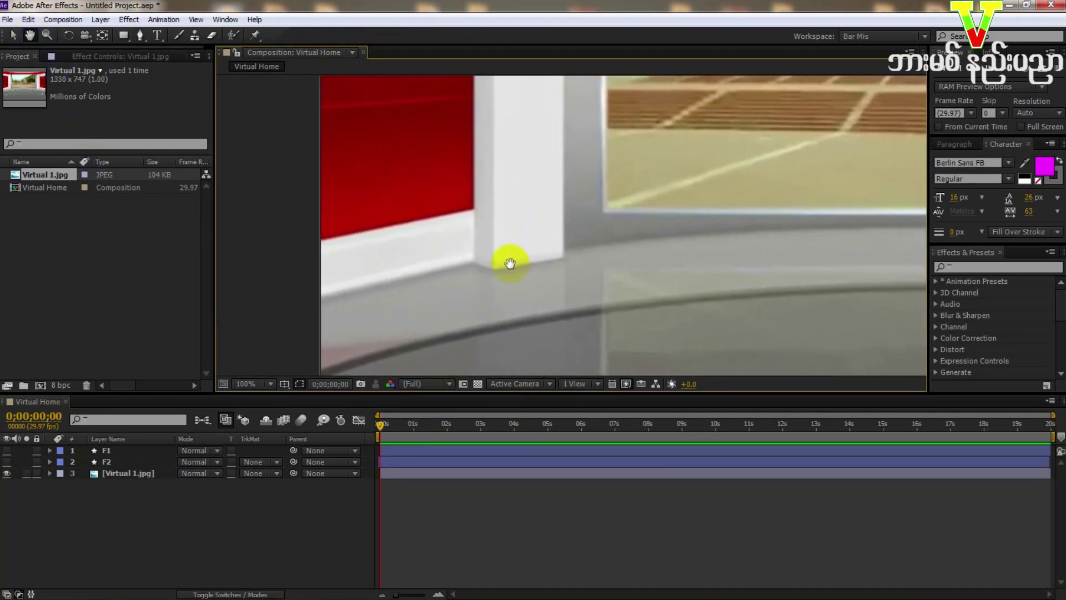
pyautogui.click(14, 36)
pyautogui.moveTo(405, 248); pyautogui.dragTo(382, 279)
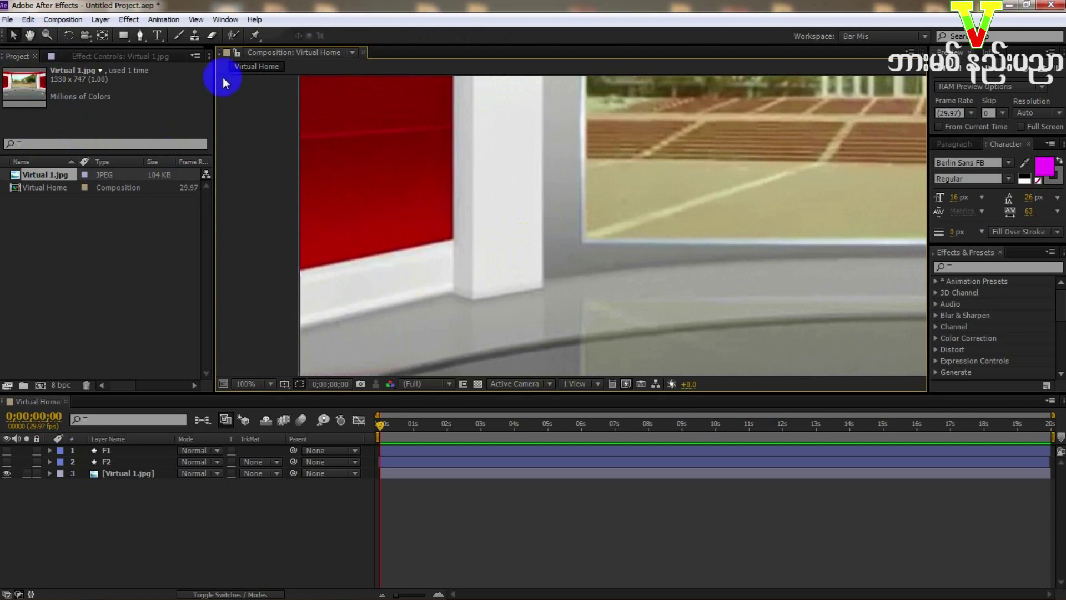
pyautogui.click(138, 36)
pyautogui.click(141, 36)
pyautogui.click(515, 538)
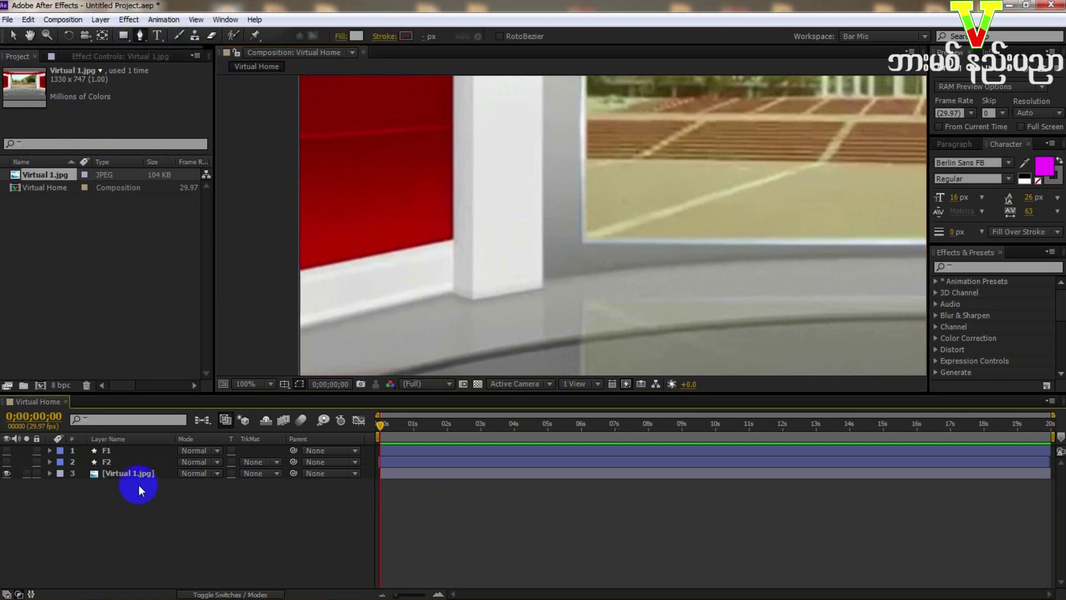
pyautogui.click(144, 451)
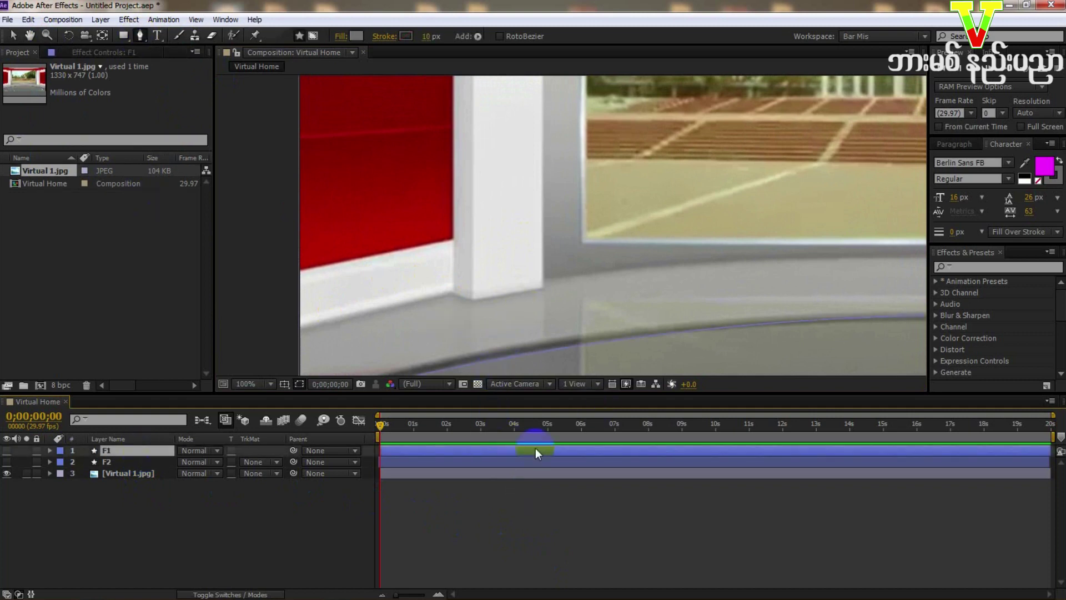
pyautogui.click(453, 501)
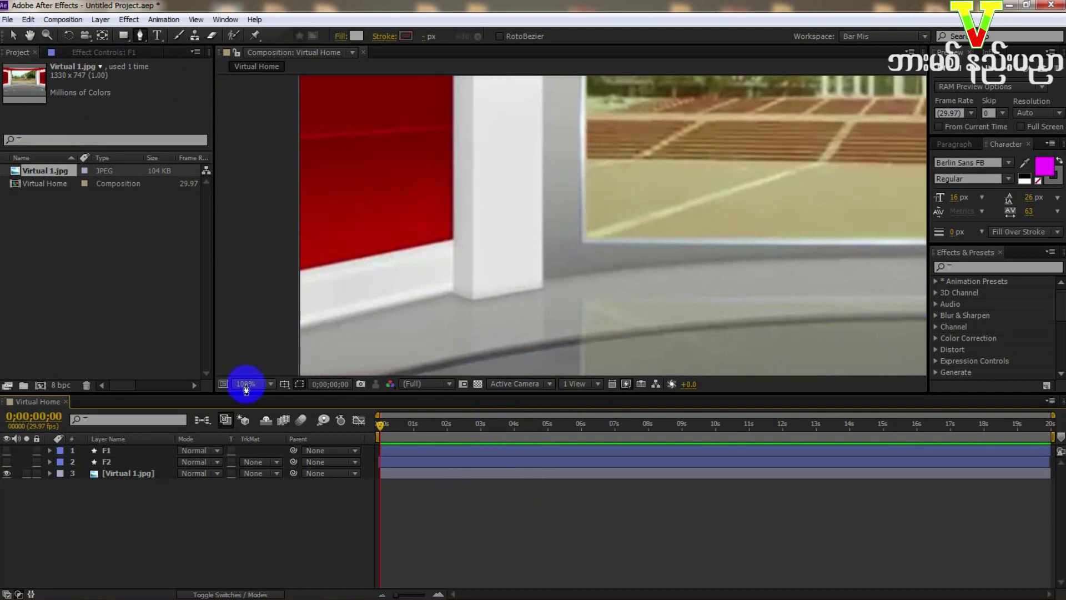
pyautogui.click(289, 332)
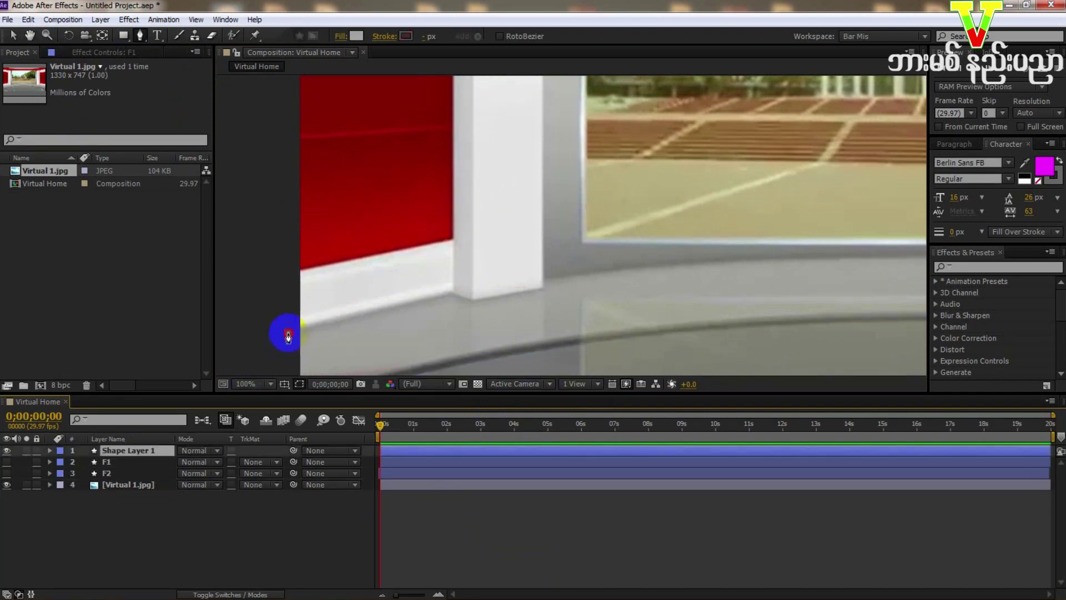
pyautogui.click(451, 292)
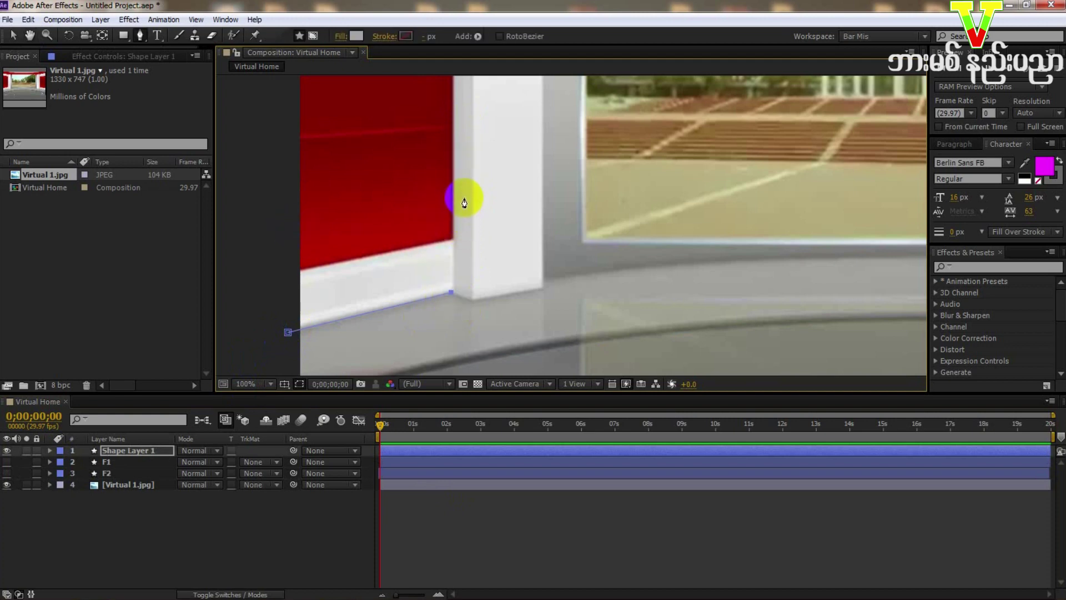
# Step: Add the left wall's two upper corners along the red band and close the shape at its starting point outside the frame
pyautogui.press('space')
pyautogui.moveTo(485, 155); pyautogui.dragTo(468, 358)
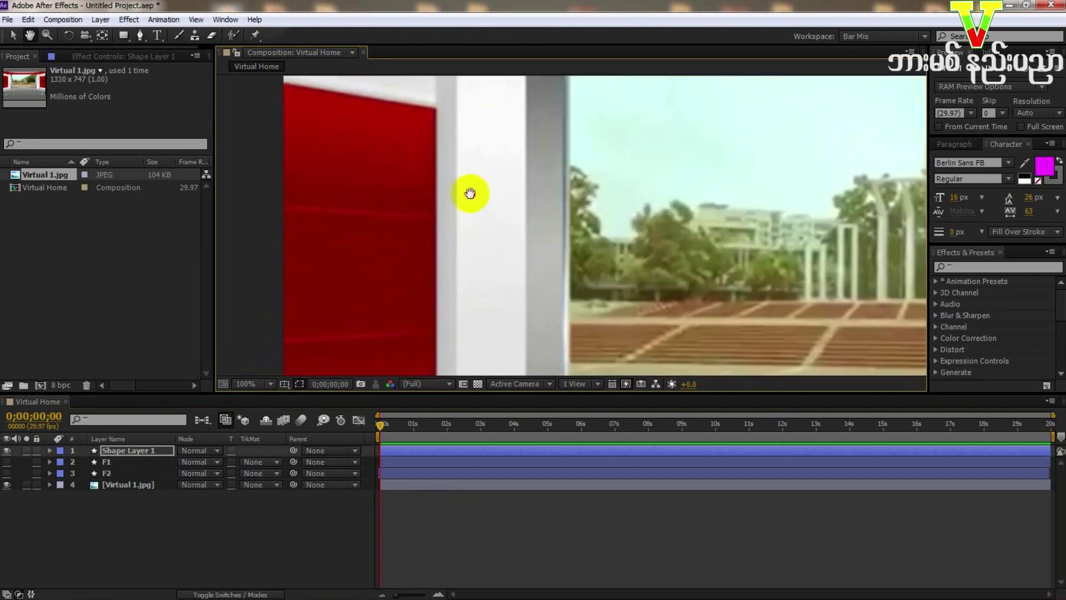
pyautogui.moveTo(470, 193); pyautogui.dragTo(503, 340)
pyautogui.click(469, 199)
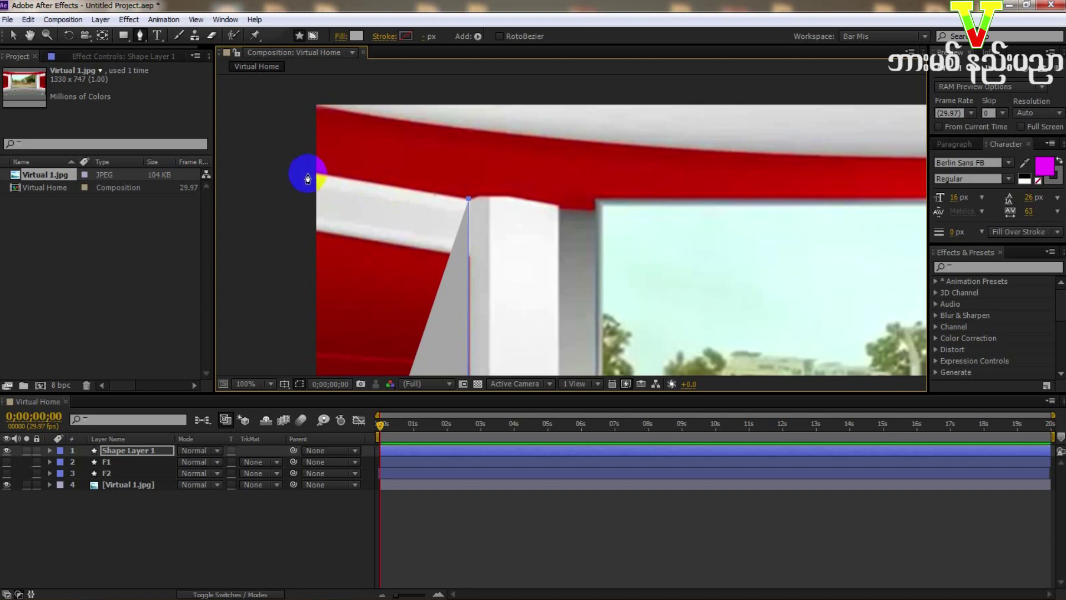
pyautogui.press('space')
pyautogui.moveTo(457, 282); pyautogui.dragTo(479, 187)
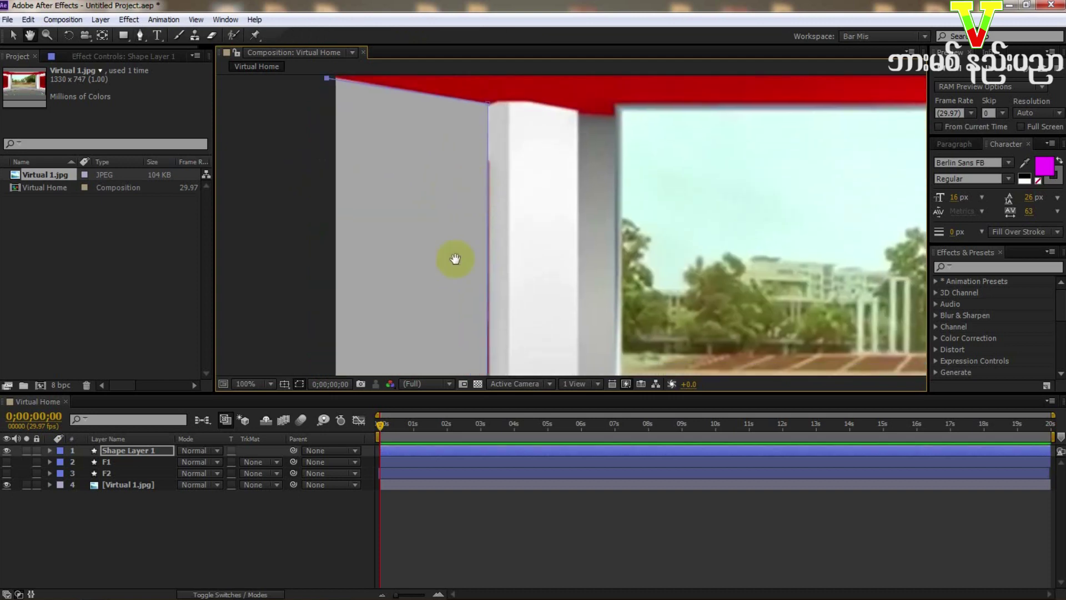
pyautogui.moveTo(455, 259); pyautogui.dragTo(477, 96)
pyautogui.scroll(-3, 457, 265)
pyautogui.click(348, 336)
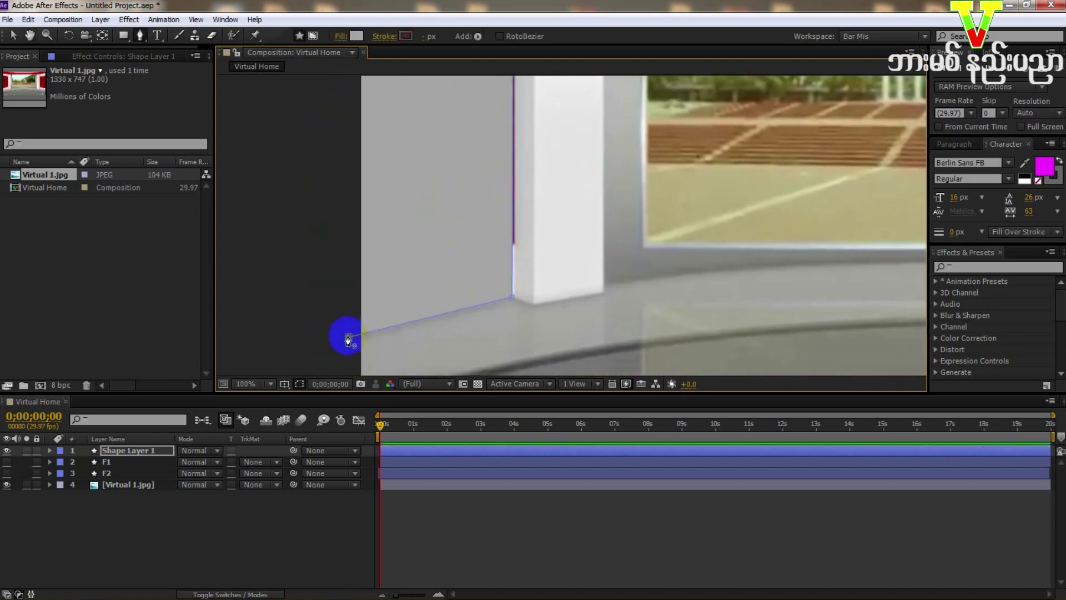
# Step: Fine-tune the wall shape's lower and upper corner points so its inner edge meets the white pillar
pyautogui.moveTo(513, 296); pyautogui.dragTo(516, 298)
pyautogui.moveTo(552, 259); pyautogui.dragTo(570, 431)
pyautogui.moveTo(577, 139); pyautogui.dragTo(596, 264)
pyautogui.moveTo(545, 148); pyautogui.dragTo(548, 150)
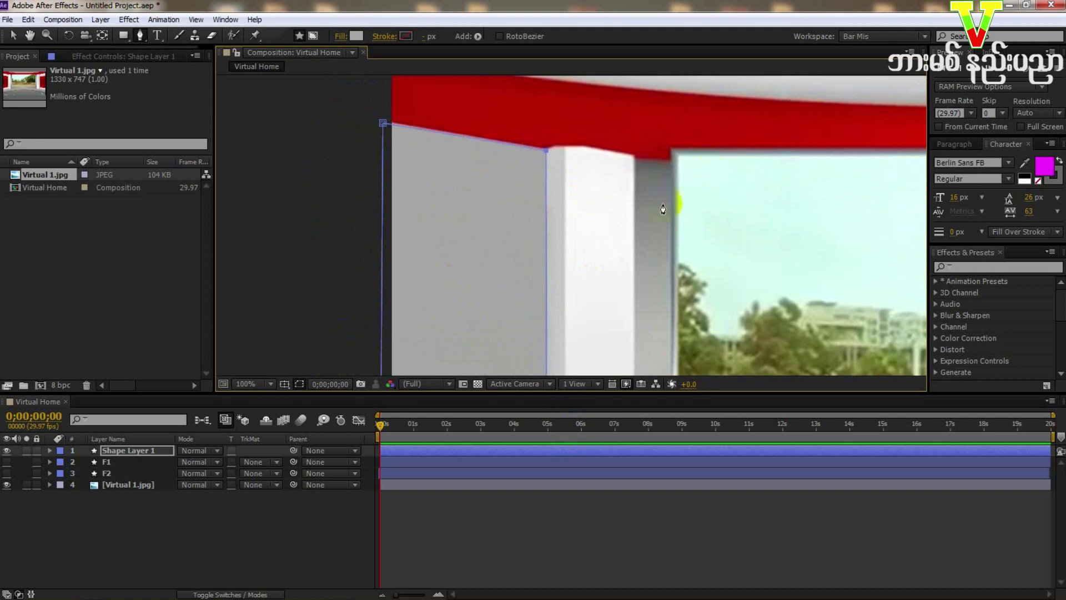
pyautogui.moveTo(669, 248); pyautogui.dragTo(638, 126)
pyautogui.press('g')
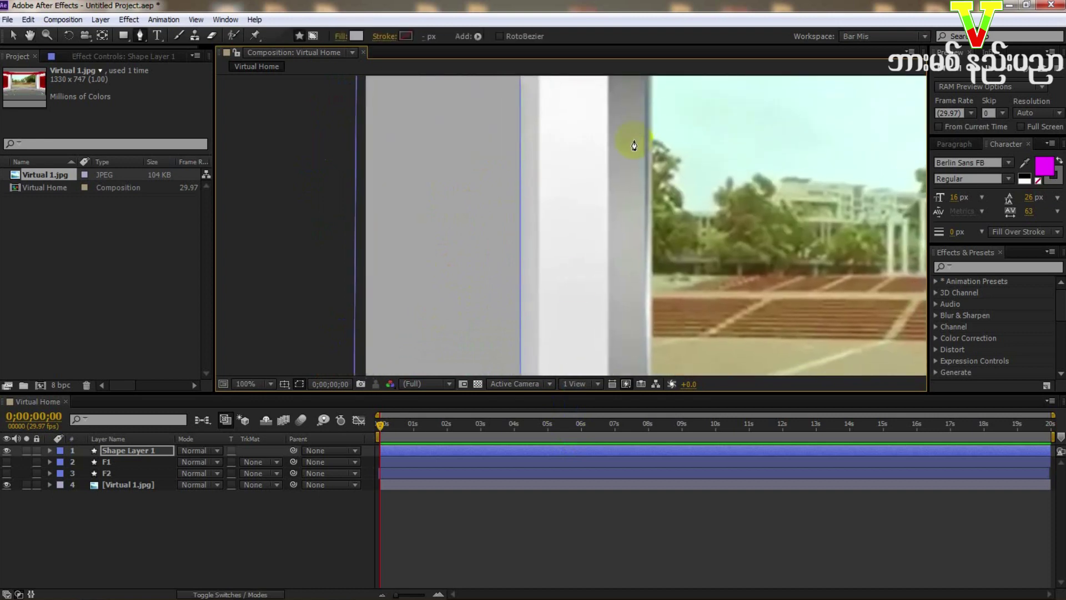
# Step: Select the new wall shape layer and set its fill to the near-white F4F4F4
pyautogui.click(487, 448)
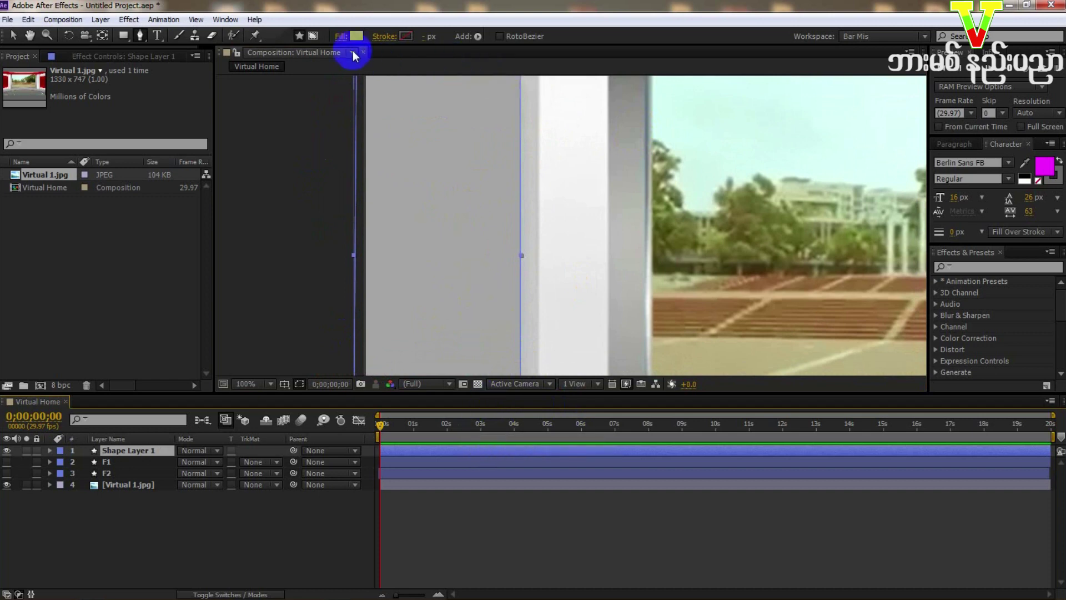
pyautogui.click(355, 37)
pyautogui.click(699, 346)
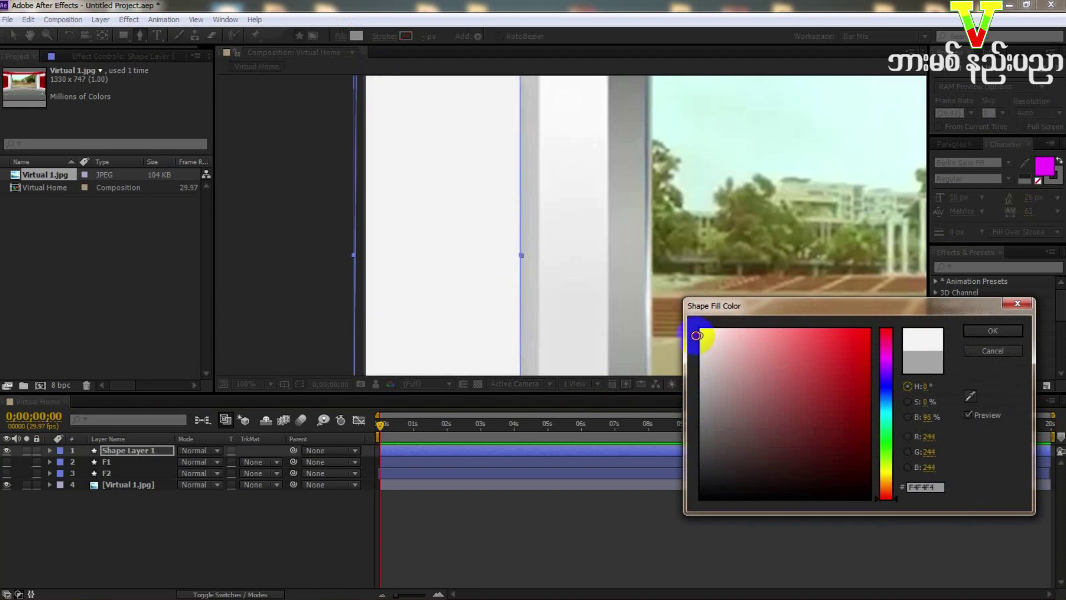
pyautogui.click(993, 330)
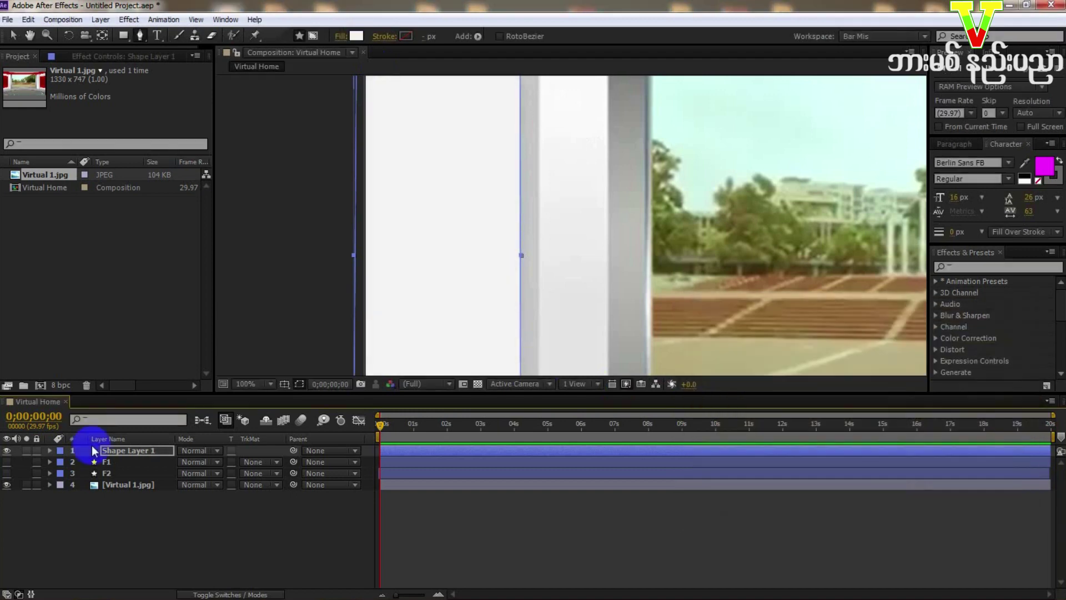
# Step: Expand Shape Layer 1 and its Contents group down to the shape inside it
pyautogui.click(49, 451)
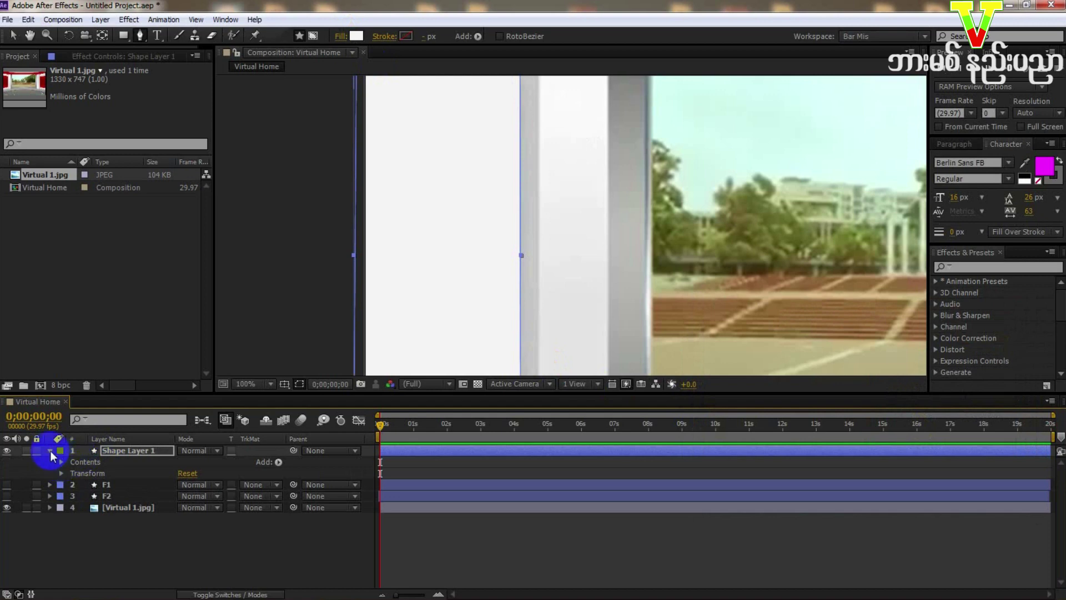
pyautogui.click(61, 462)
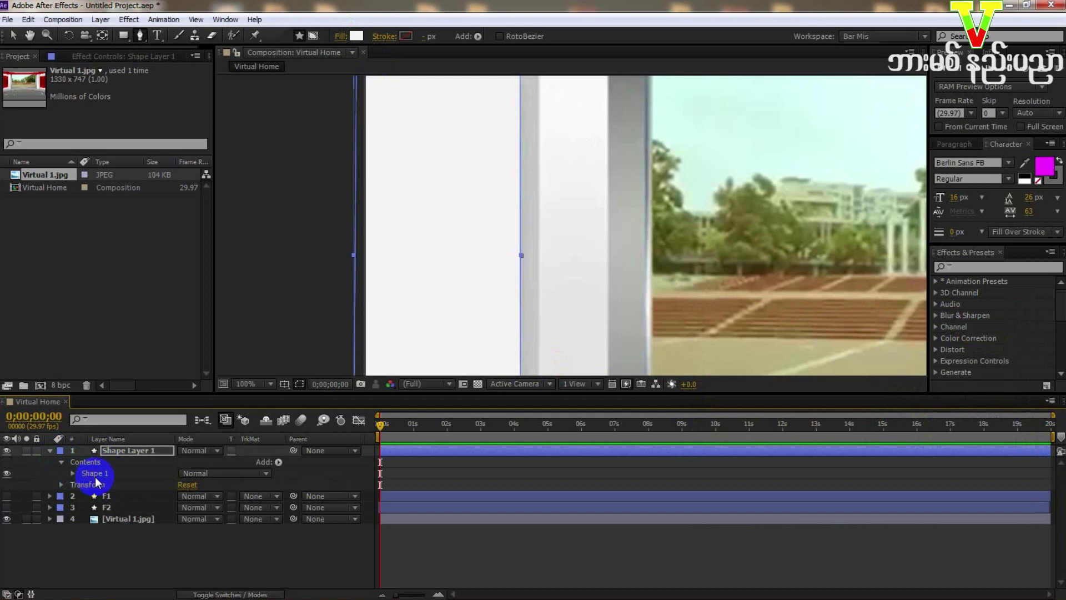
pyautogui.click(478, 286)
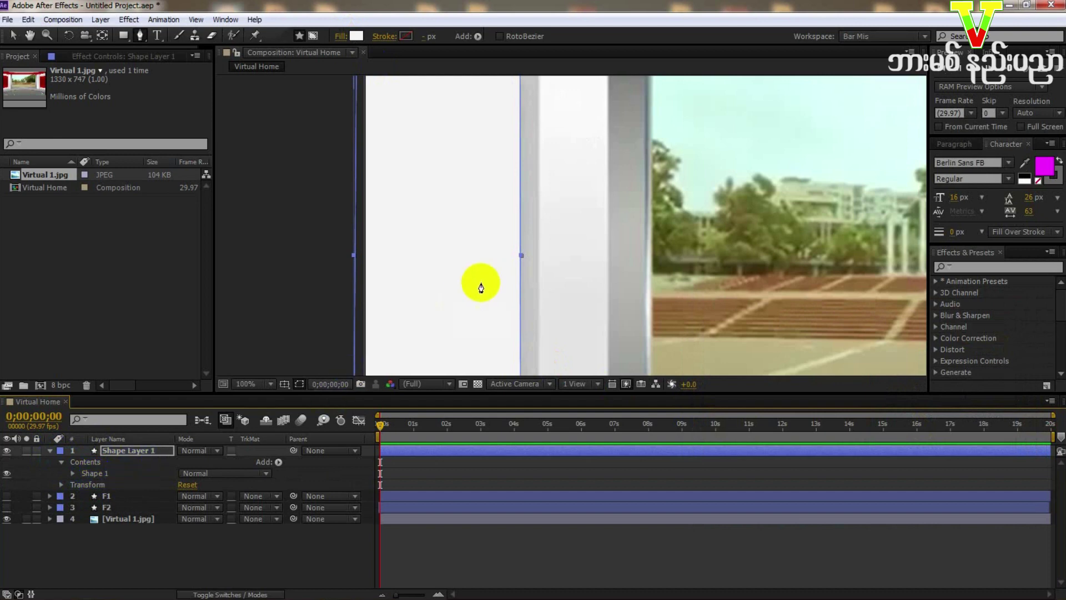
# Step: Start a second Pen path in Shape Layer 1 across the top of the pillar's narrow grey side, just under the red band
pyautogui.click(494, 451)
pyautogui.press('space')
pyautogui.moveTo(553, 114); pyautogui.dragTo(545, 256)
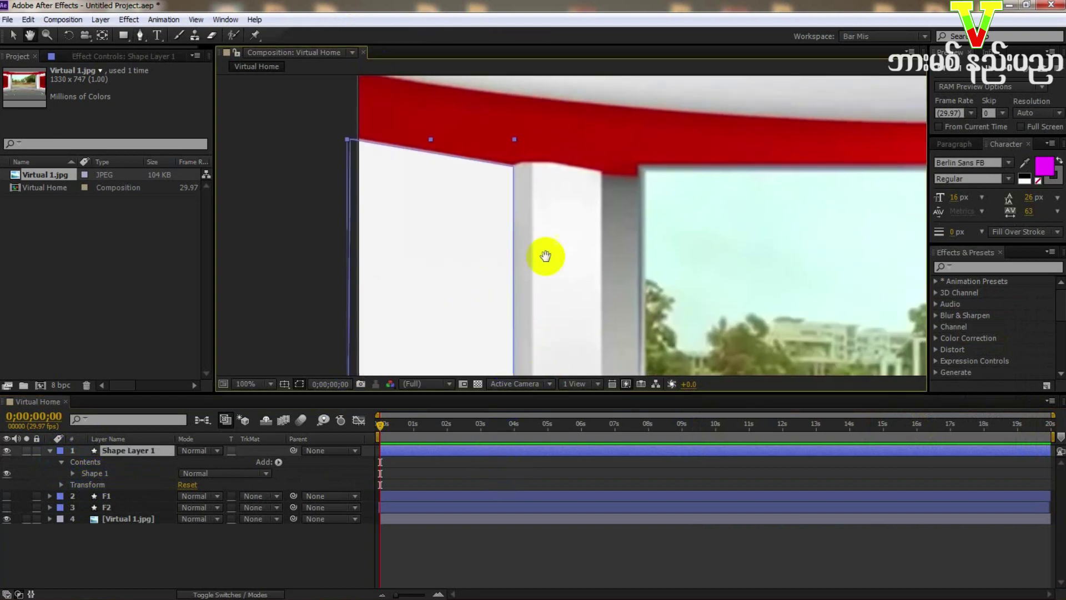
pyautogui.press('g')
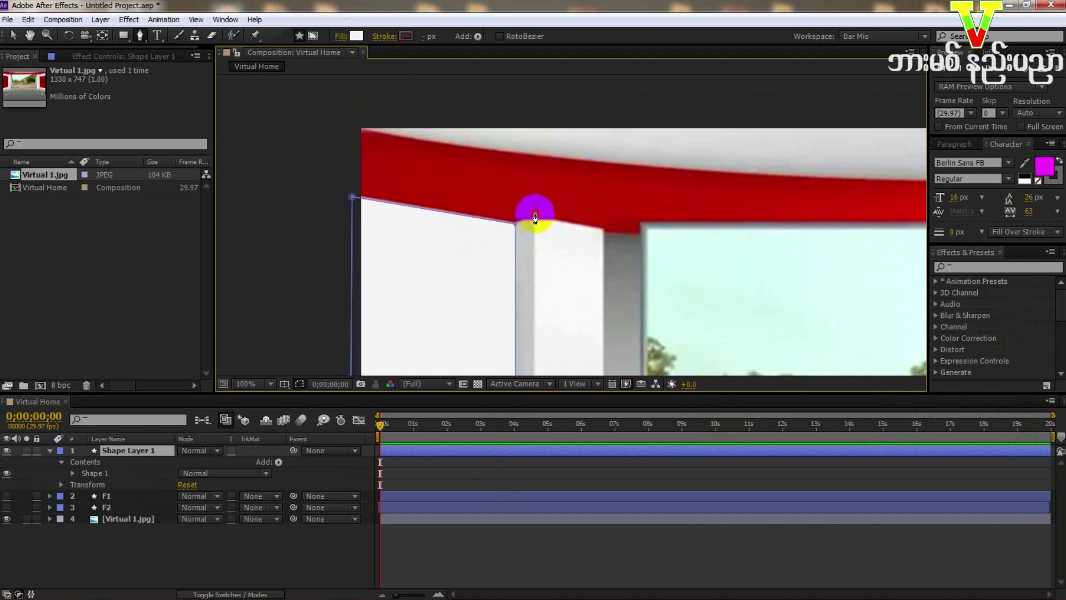
pyautogui.click(535, 215)
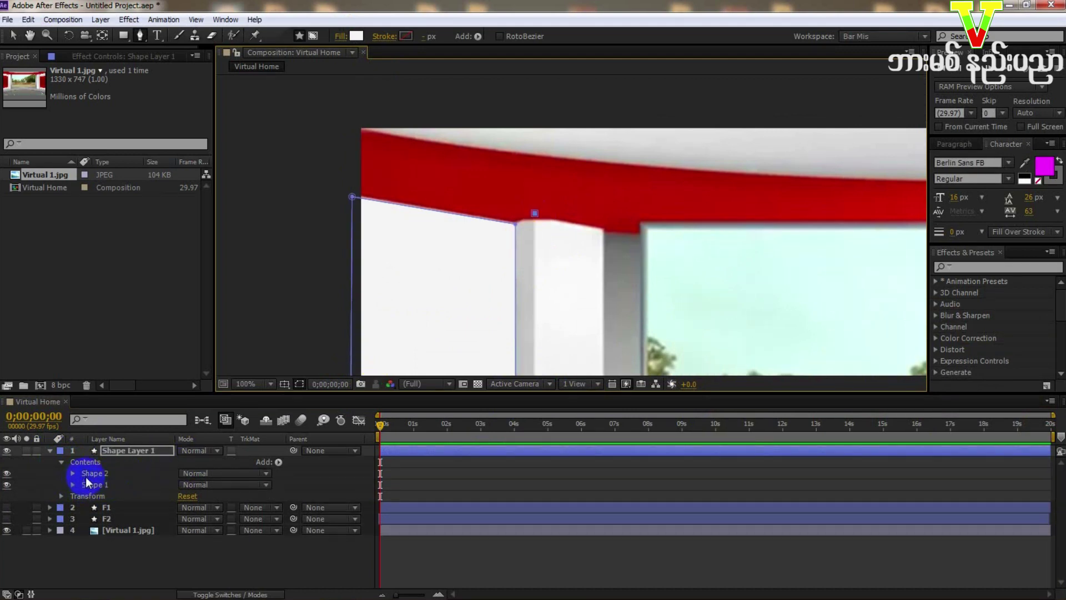
pyautogui.click(513, 221)
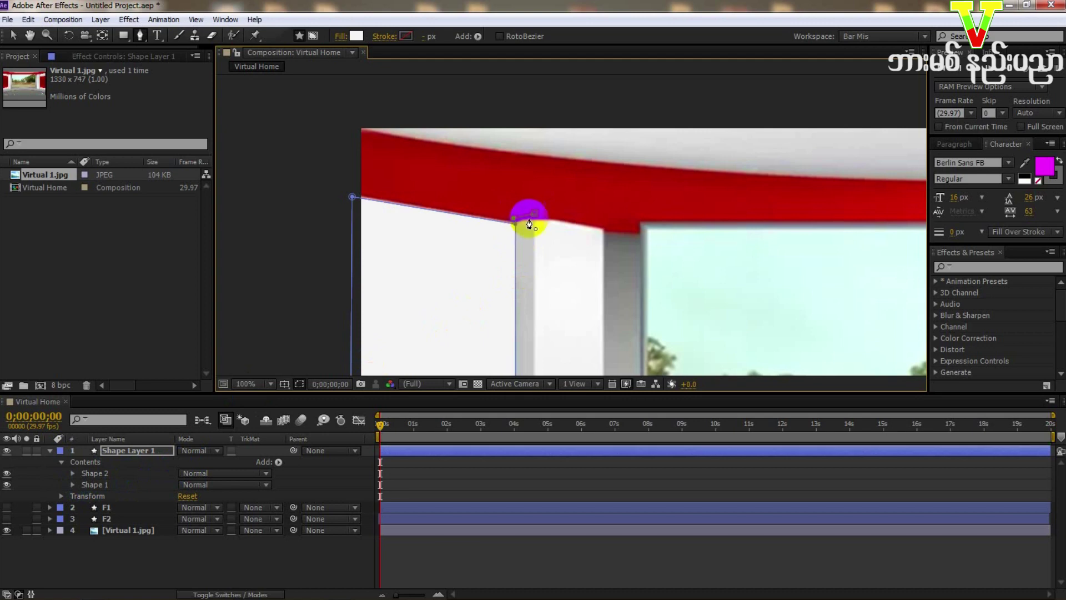
# Step: Add the two lower corners at the base of the pillar's narrow grey side and close the path at its upper starting point
pyautogui.press('space')
pyautogui.moveTo(545, 291); pyautogui.dragTo(538, 129)
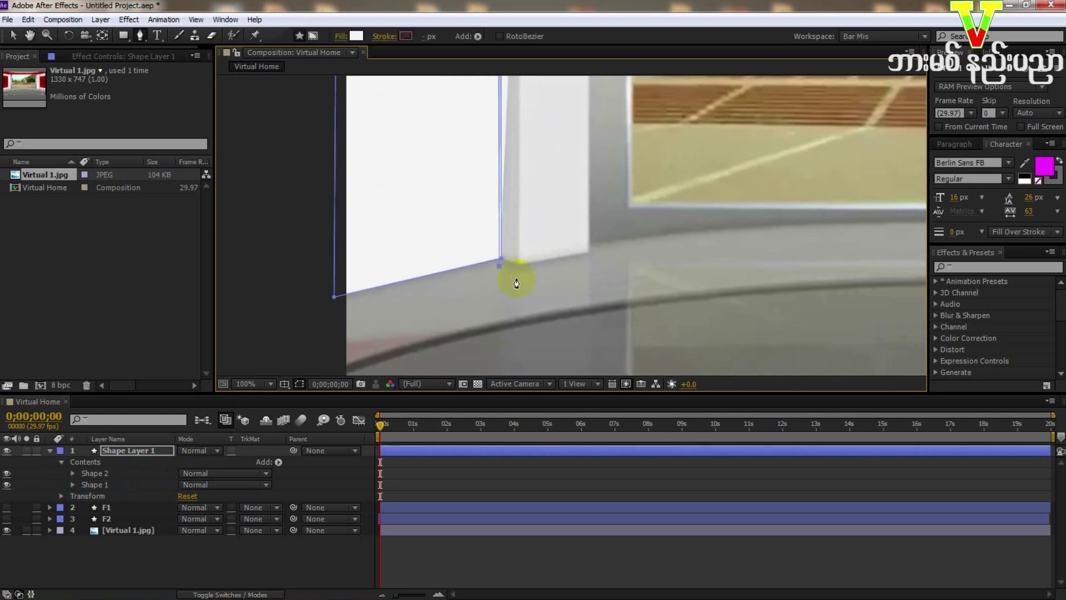
pyautogui.moveTo(516, 277); pyautogui.dragTo(517, 279)
pyautogui.click(520, 264)
pyautogui.press('space')
pyautogui.moveTo(536, 172); pyautogui.dragTo(545, 295)
pyautogui.moveTo(548, 157); pyautogui.dragTo(543, 278)
pyautogui.click(539, 150)
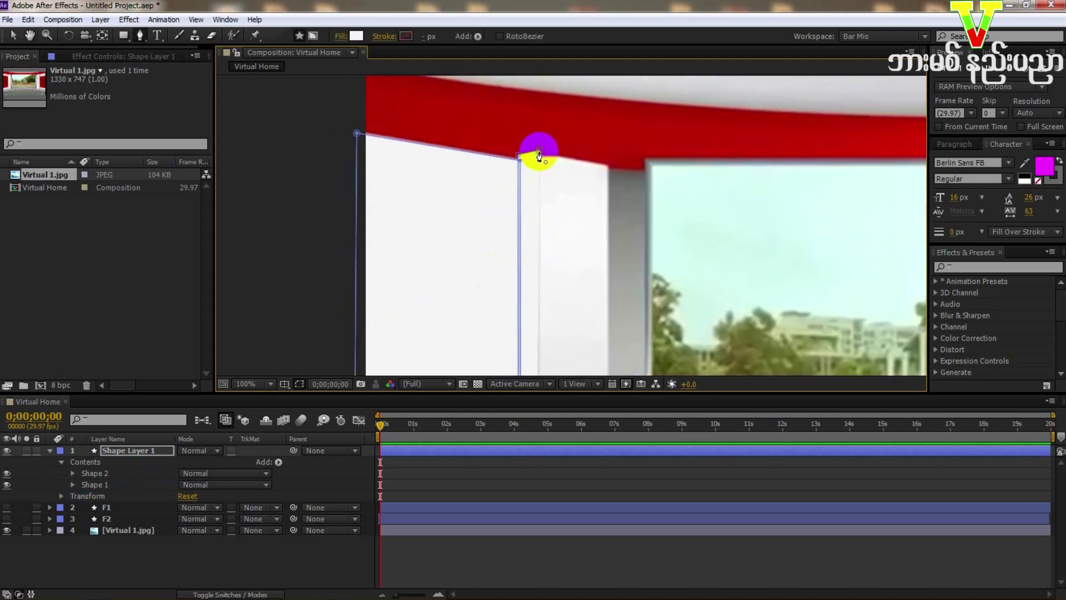
pyautogui.moveTo(539, 149); pyautogui.dragTo(519, 160)
# Step: Align the strip shape's lower outer corner with the pillar base and move Shape 2 below Shape 1 in the layer contents
pyautogui.press('space')
pyautogui.moveTo(581, 338); pyautogui.dragTo(548, 144)
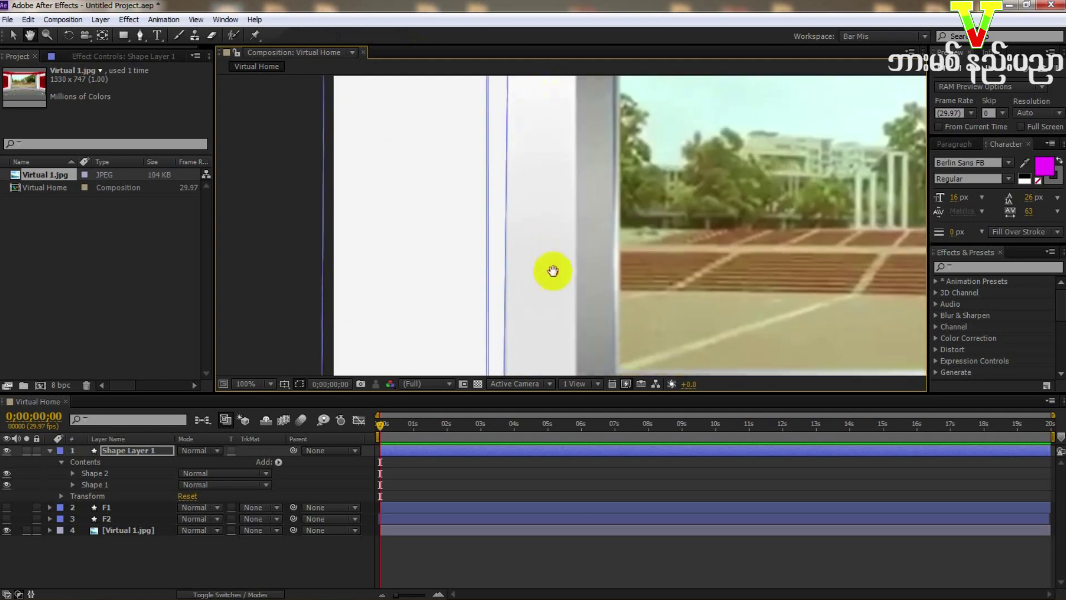
pyautogui.moveTo(552, 271); pyautogui.dragTo(548, 133)
pyautogui.press('g')
pyautogui.moveTo(499, 304)
pyautogui.mouseDown()
pyautogui.moveTo(500, 282)
pyautogui.moveTo(483, 269)
pyautogui.moveTo(482, 288)
pyautogui.moveTo(502, 289)
pyautogui.mouseUp()
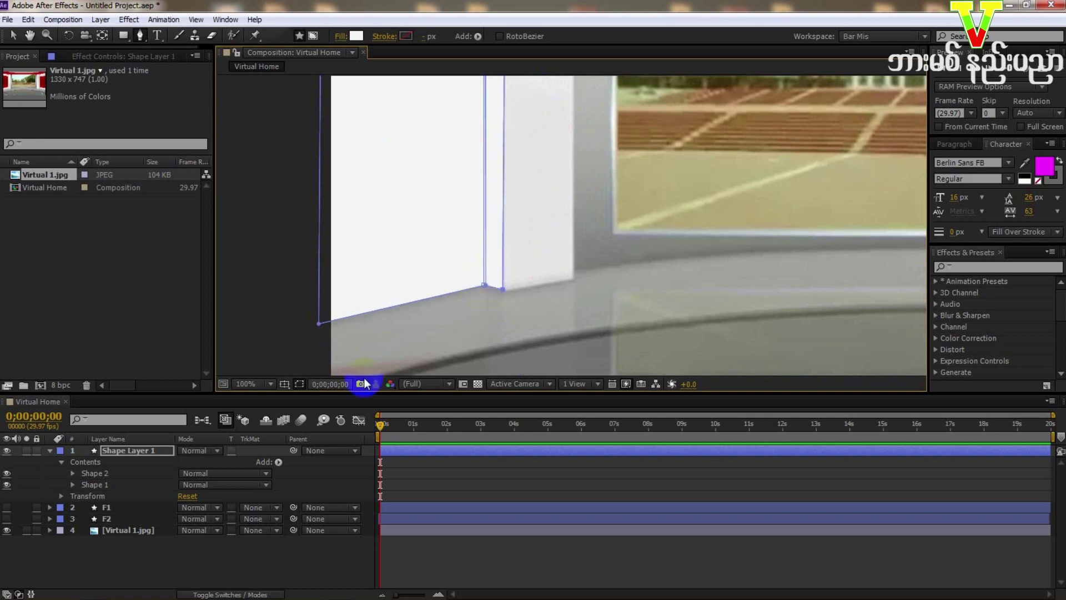
pyautogui.moveTo(96, 473); pyautogui.dragTo(97, 491)
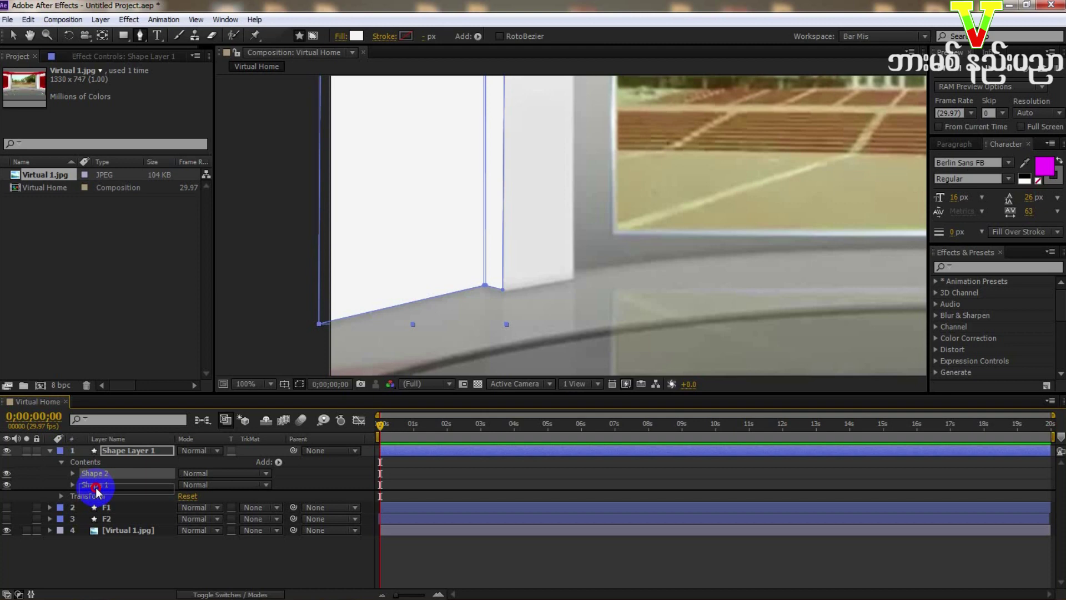
pyautogui.moveTo(97, 490); pyautogui.dragTo(97, 486)
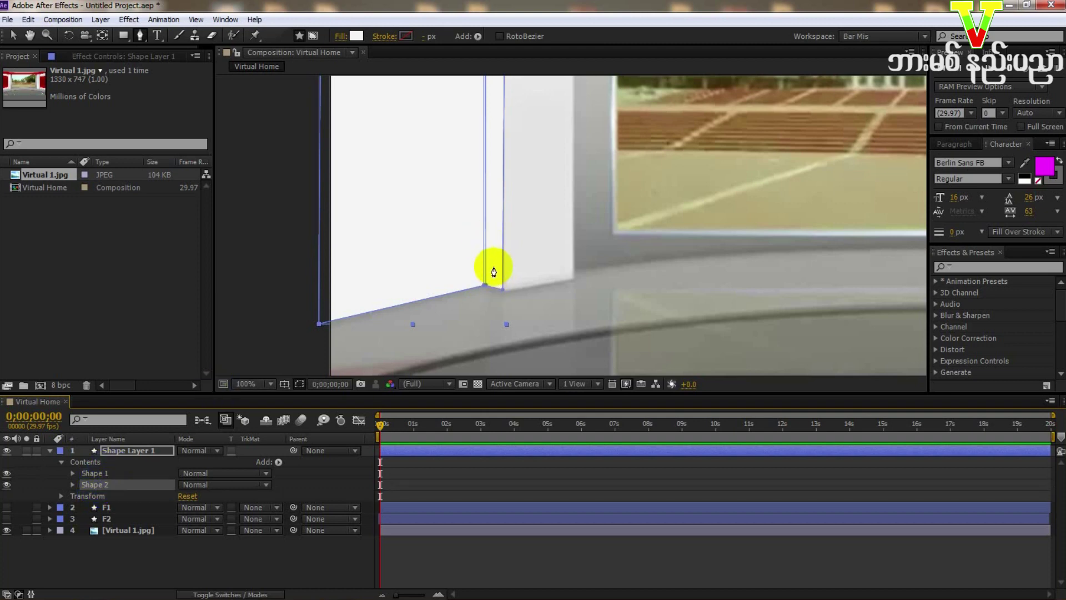
# Step: Try to adjust the strip shape's upper corner point where it meets the red band
pyautogui.press('space')
pyautogui.moveTo(548, 181); pyautogui.dragTo(547, 323)
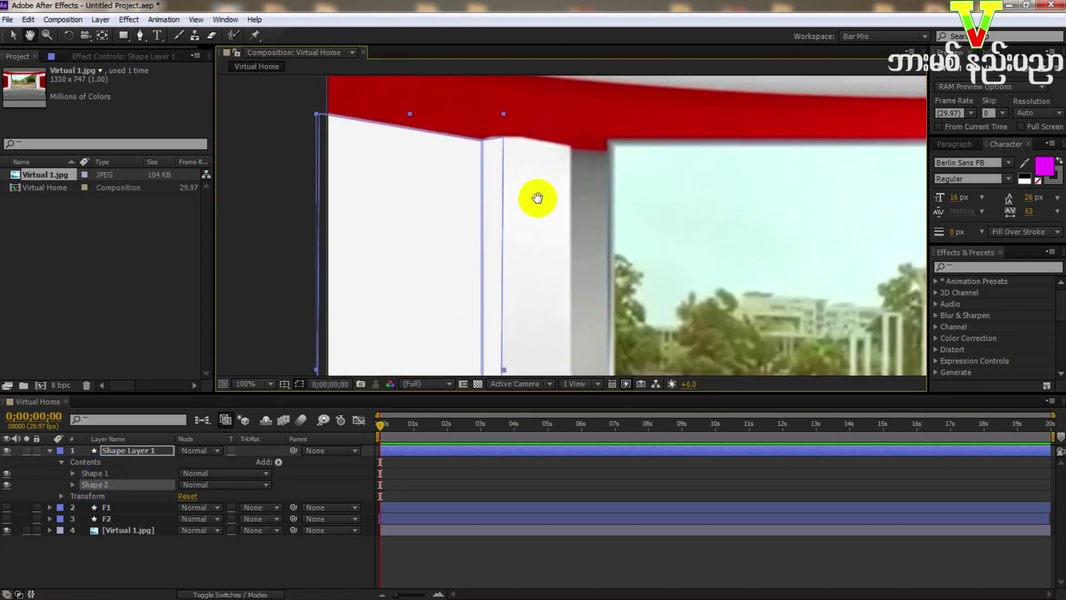
pyautogui.press('g')
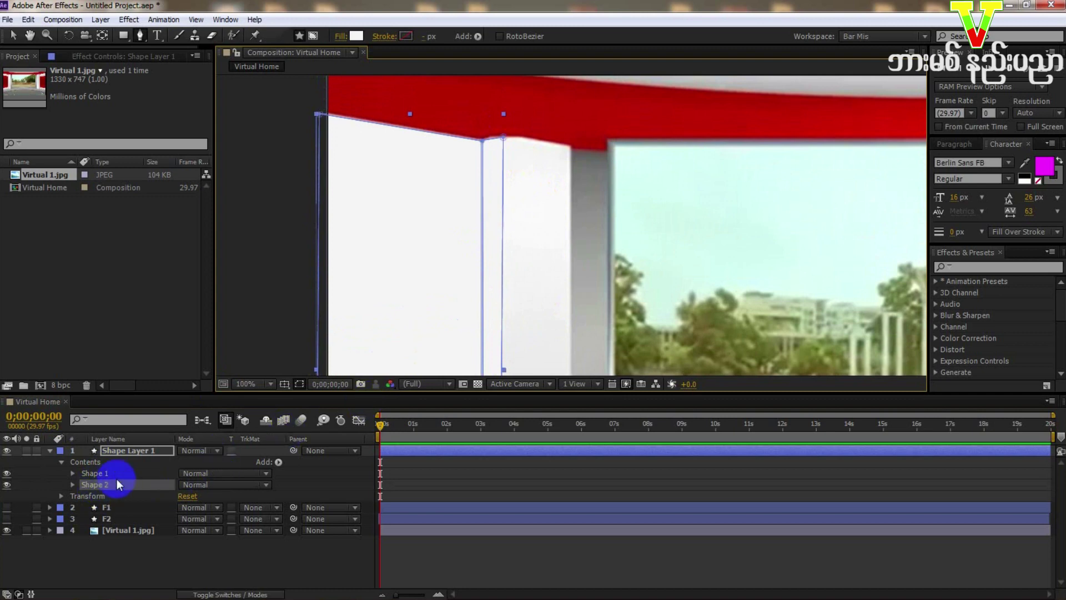
pyautogui.click(474, 451)
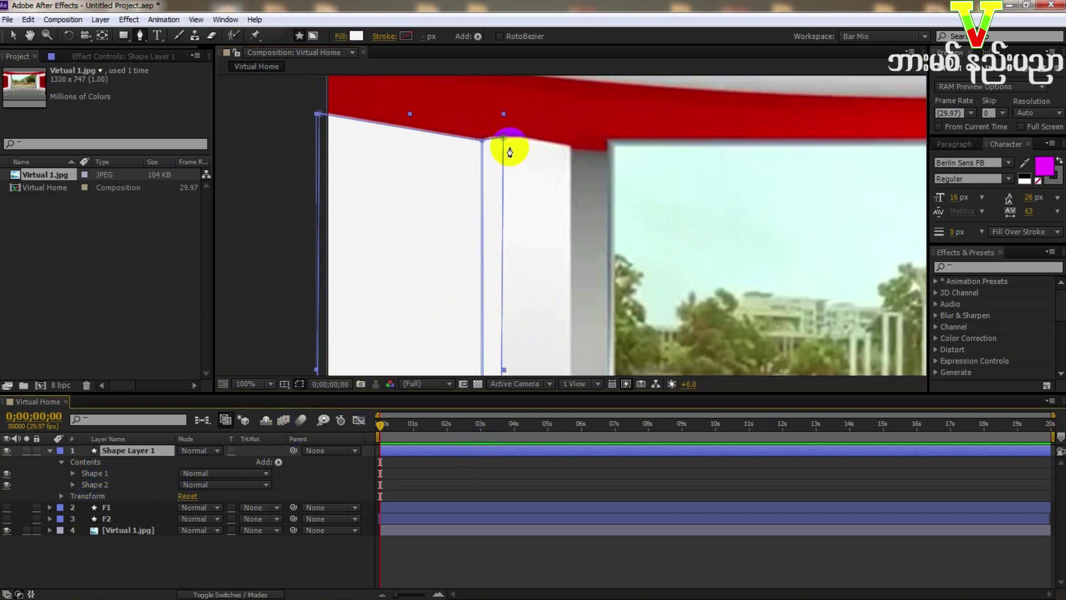
pyautogui.moveTo(504, 140)
pyautogui.mouseDown()
pyautogui.moveTo(494, 132)
pyautogui.moveTo(502, 129)
pyautogui.mouseUp()
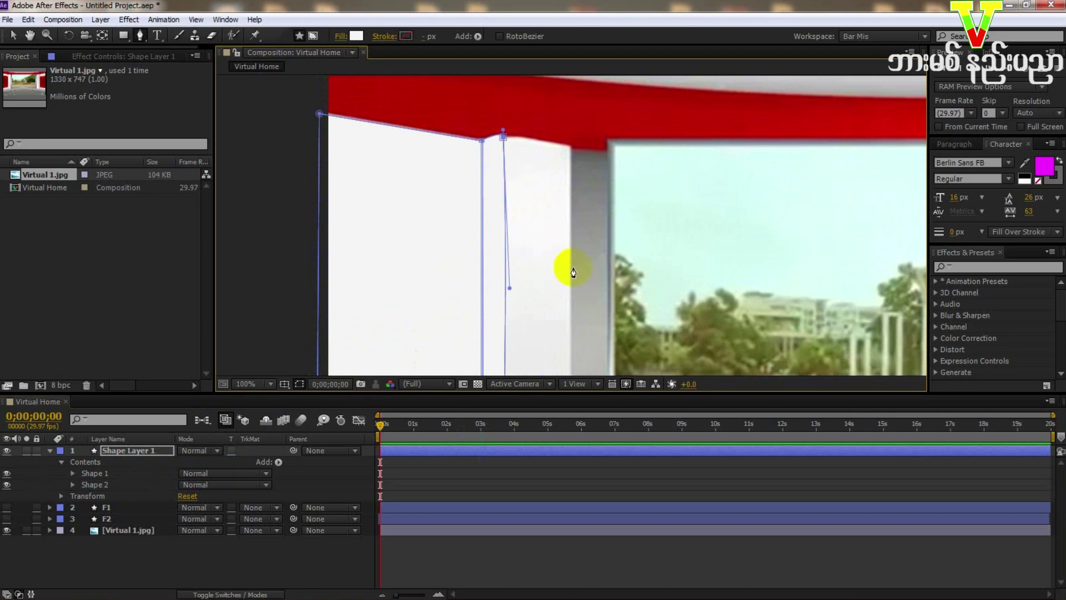
pyautogui.moveTo(535, 176); pyautogui.dragTo(570, 248)
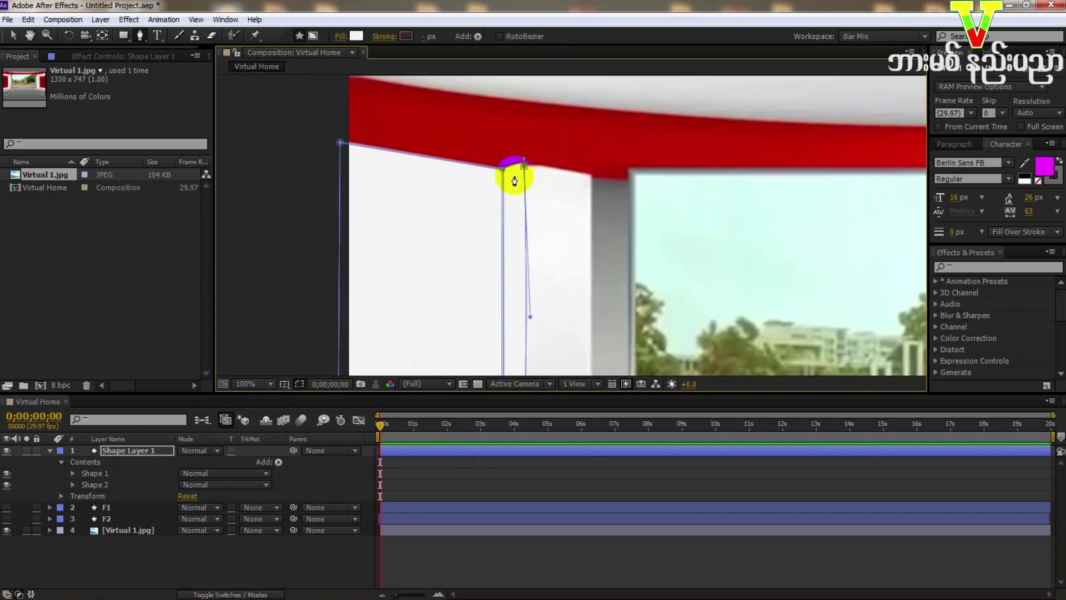
pyautogui.click(581, 482)
pyautogui.click(528, 228)
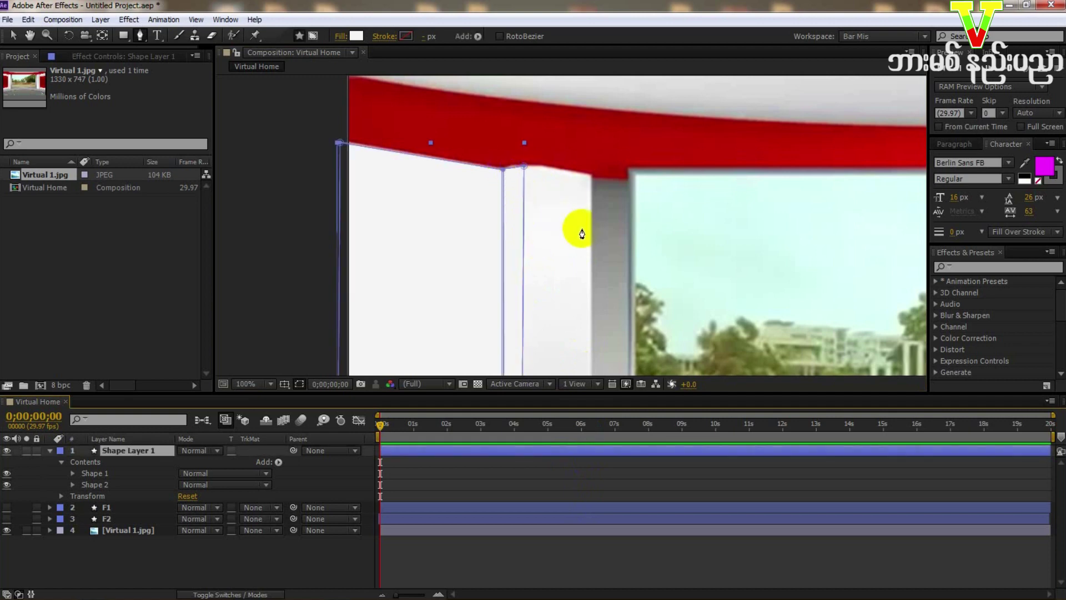
# Step: Fine-tune the strip shape's upper corner points to follow the pillar edge, and deselect the layer to check the fit
pyautogui.moveTo(578, 232); pyautogui.dragTo(613, 304)
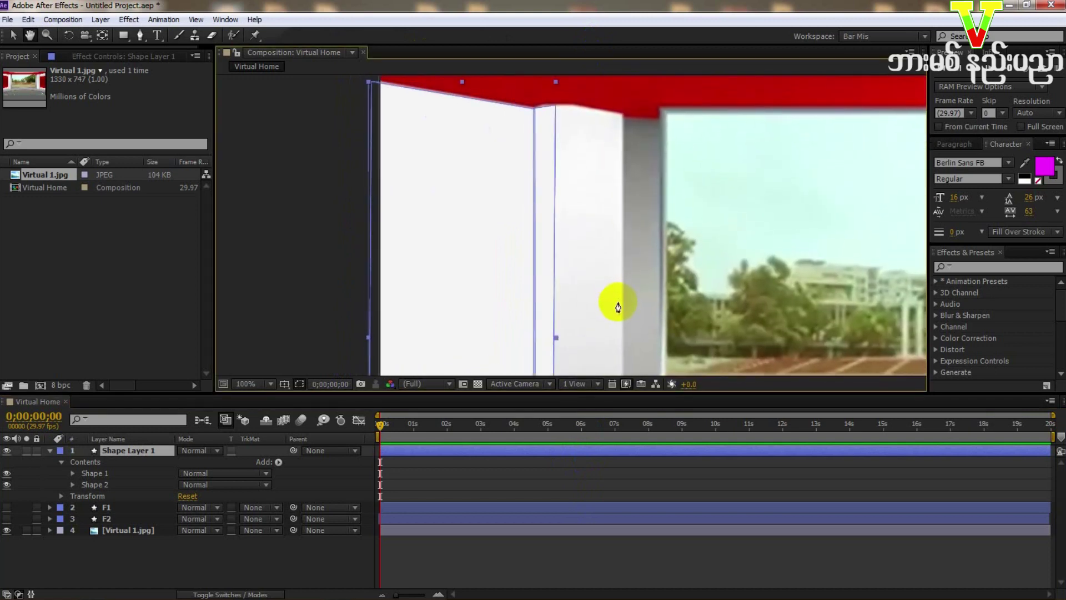
pyautogui.click(553, 105)
pyautogui.click(554, 103)
pyautogui.moveTo(553, 106); pyautogui.dragTo(551, 107)
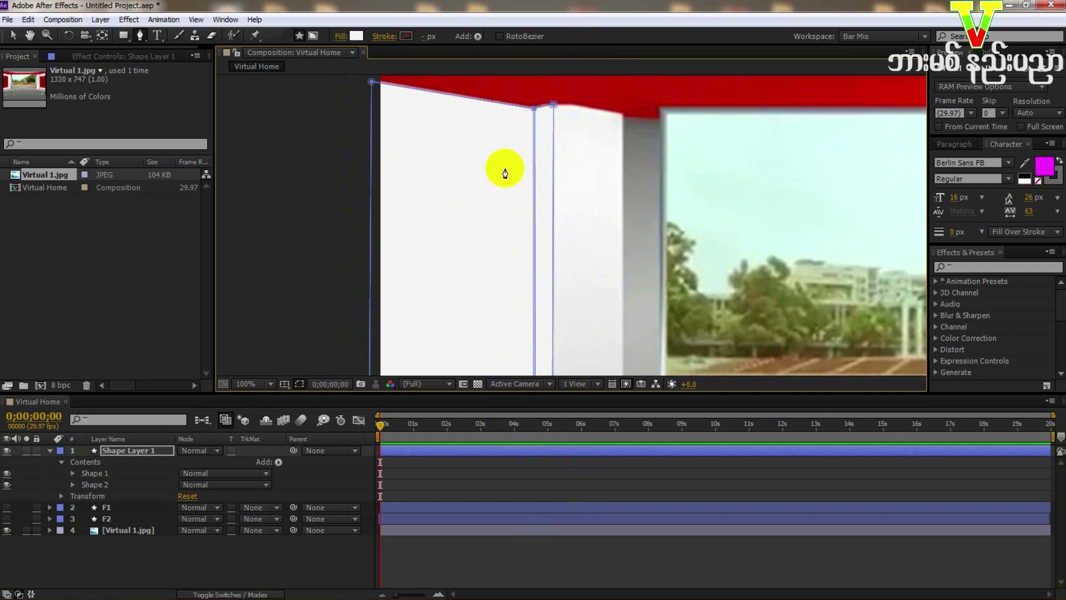
pyautogui.moveTo(533, 110); pyautogui.dragTo(548, 101)
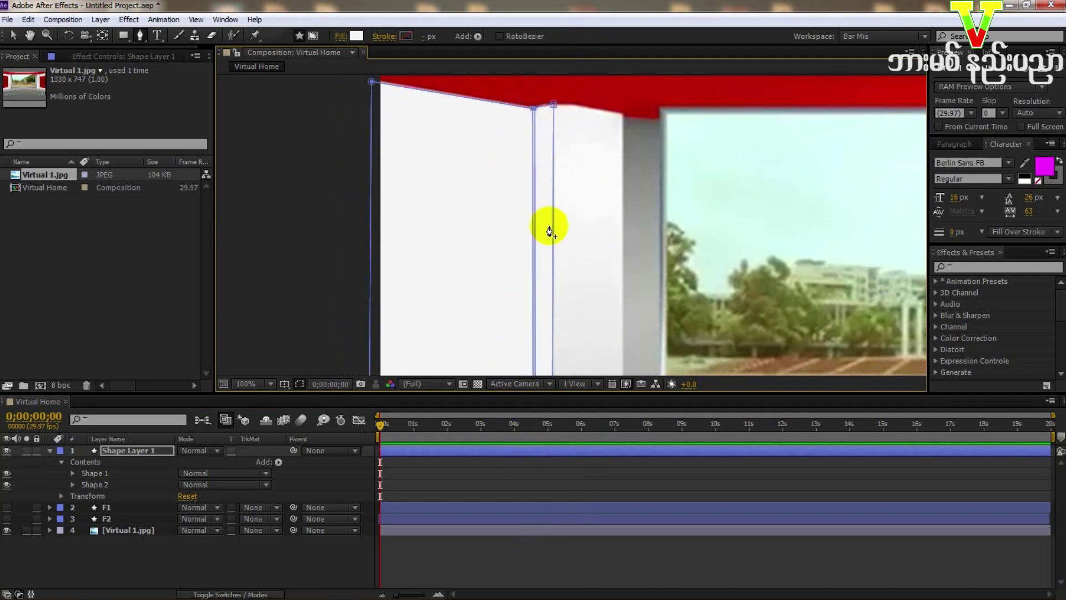
pyautogui.click(569, 562)
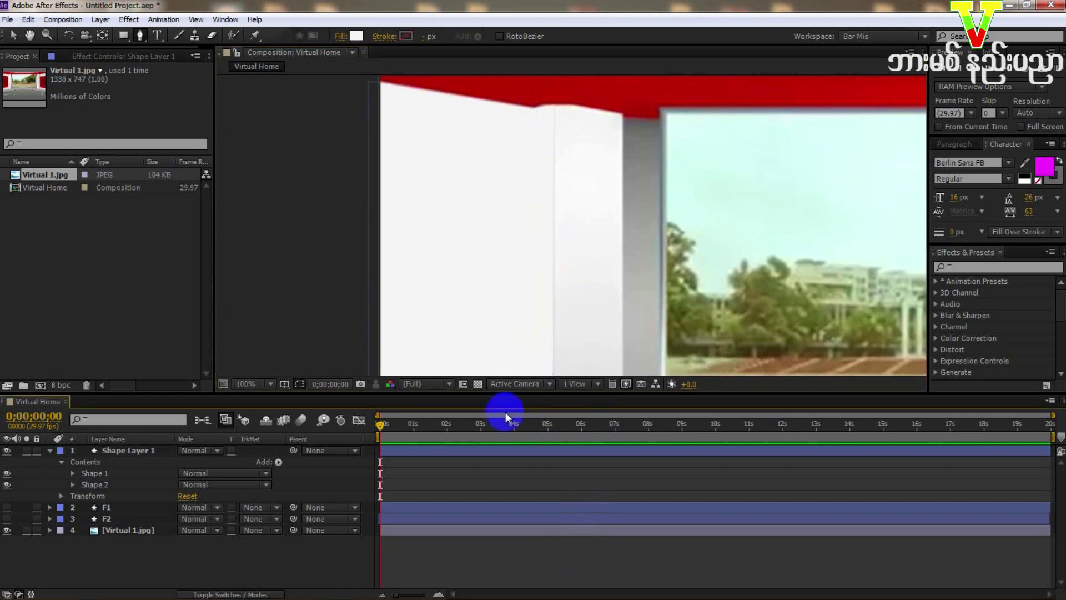
# Step: Select Shape 2 in the shape layer and set its fill to the light grey B0B0B0
pyautogui.click(501, 450)
pyautogui.click(101, 484)
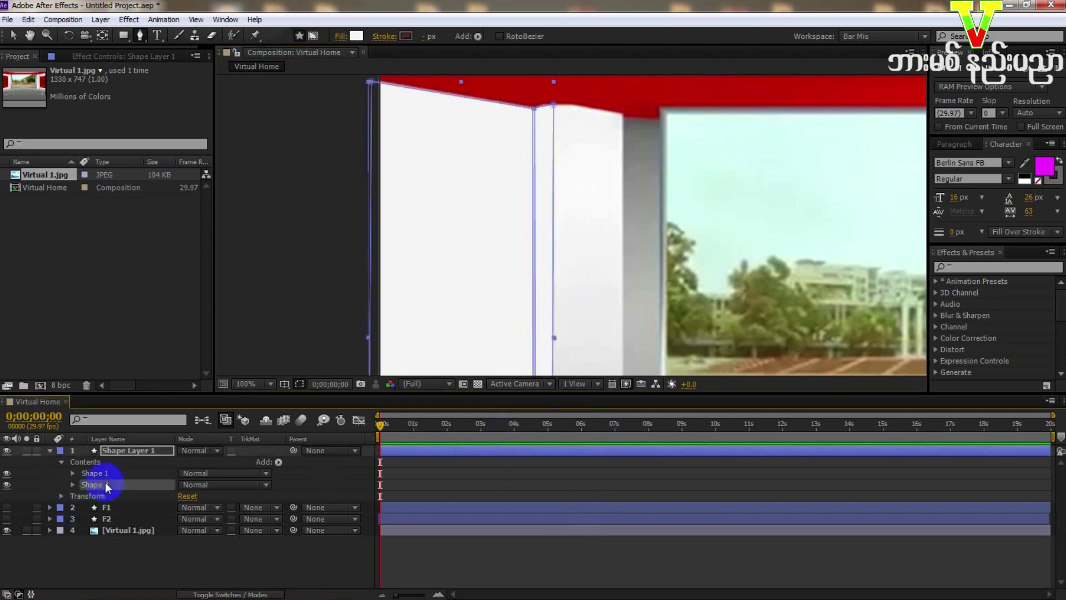
pyautogui.click(356, 35)
pyautogui.moveTo(744, 366); pyautogui.dragTo(715, 371)
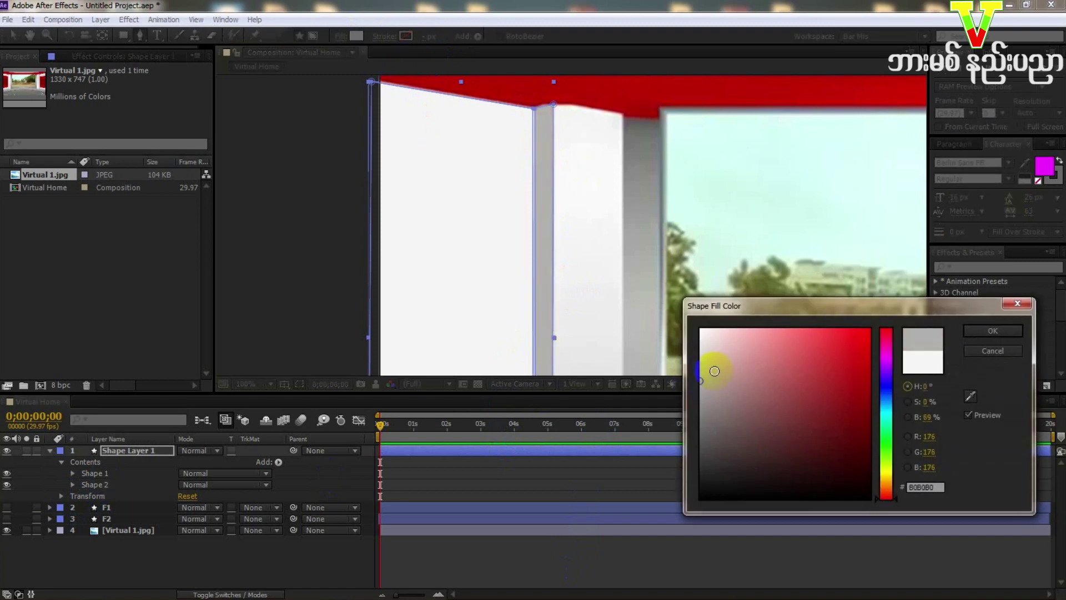
pyautogui.click(993, 331)
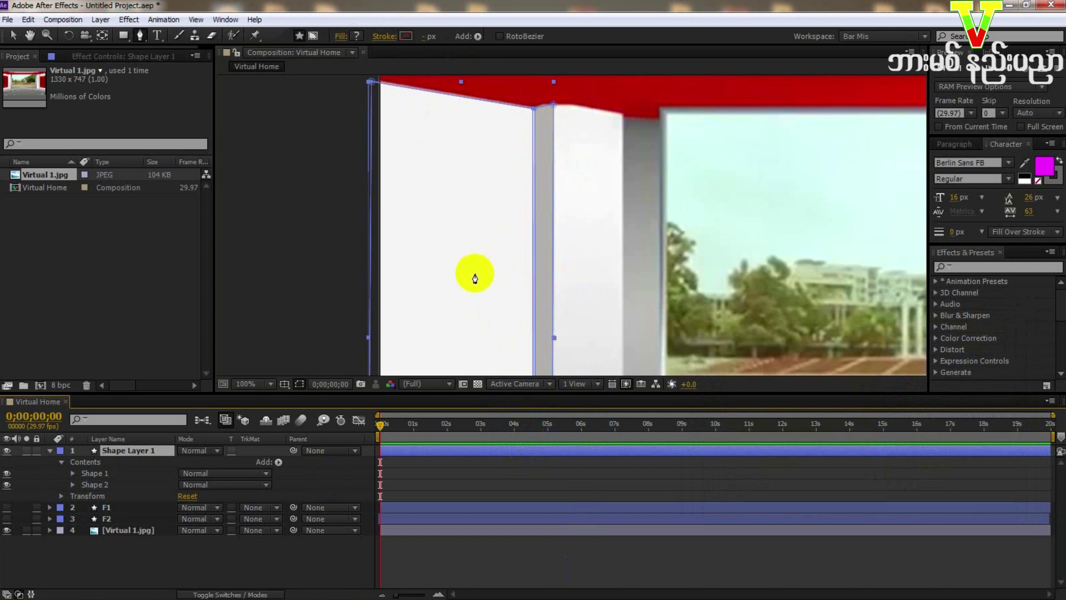
# Step: Darken Shape 2's fill to the grey A09E9E
pyautogui.click(26, 531)
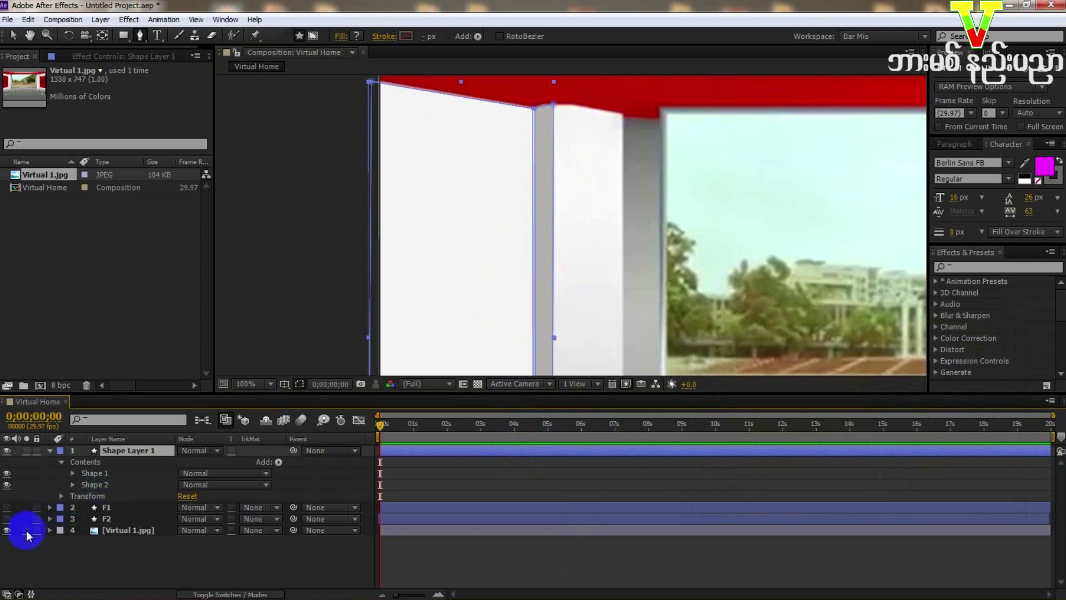
pyautogui.click(92, 484)
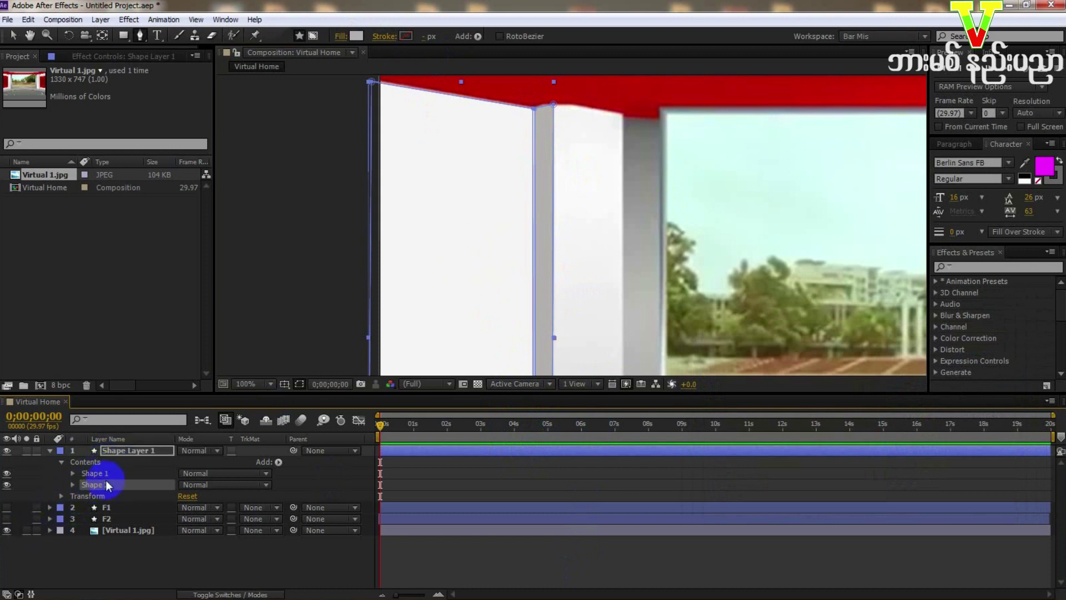
pyautogui.click(356, 36)
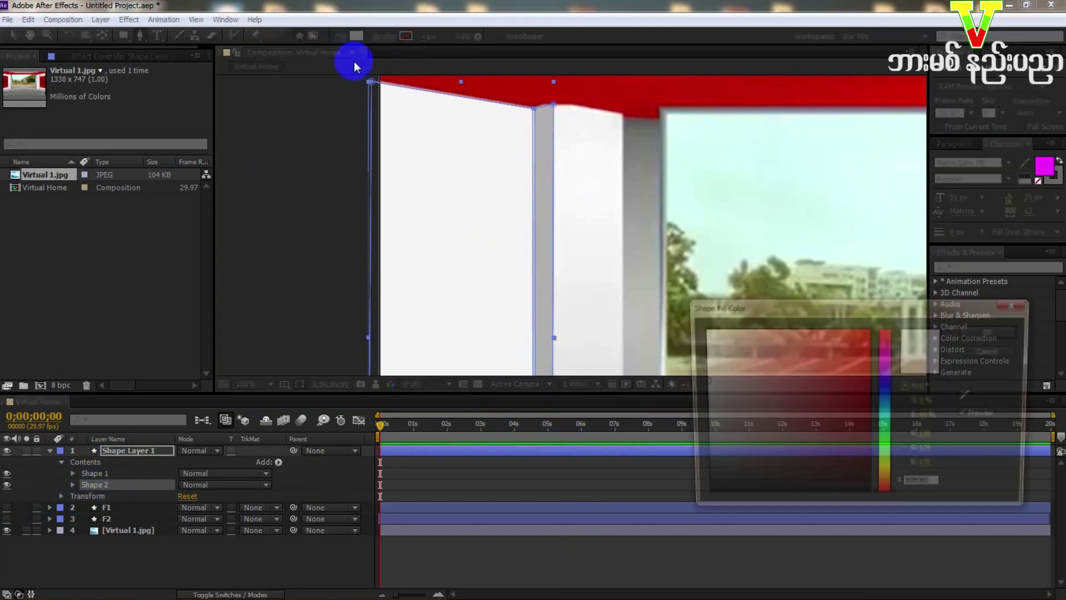
pyautogui.moveTo(717, 397); pyautogui.dragTo(702, 392)
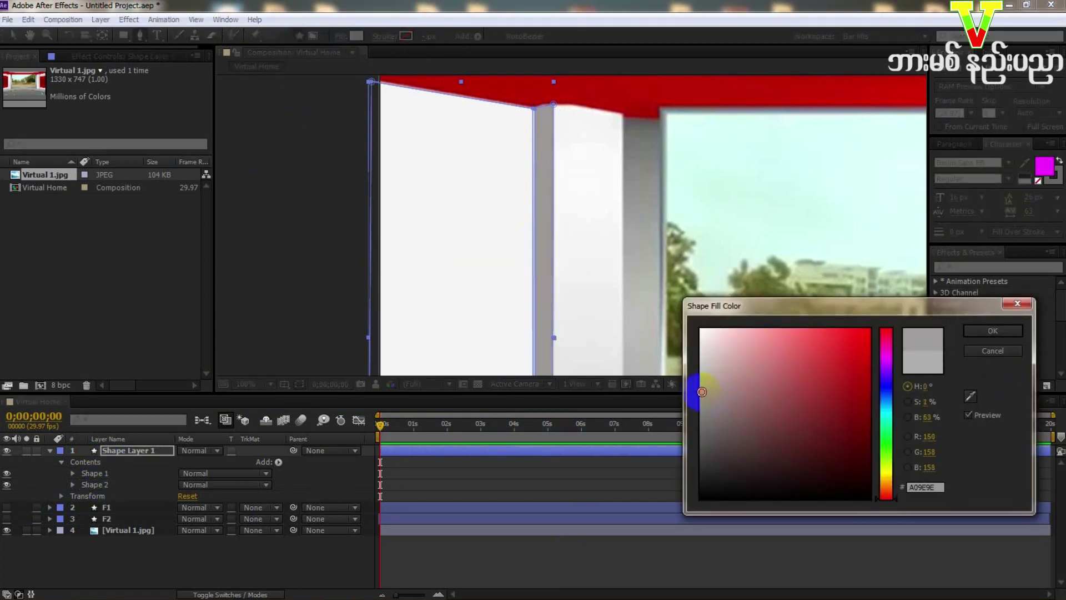
pyautogui.click(994, 332)
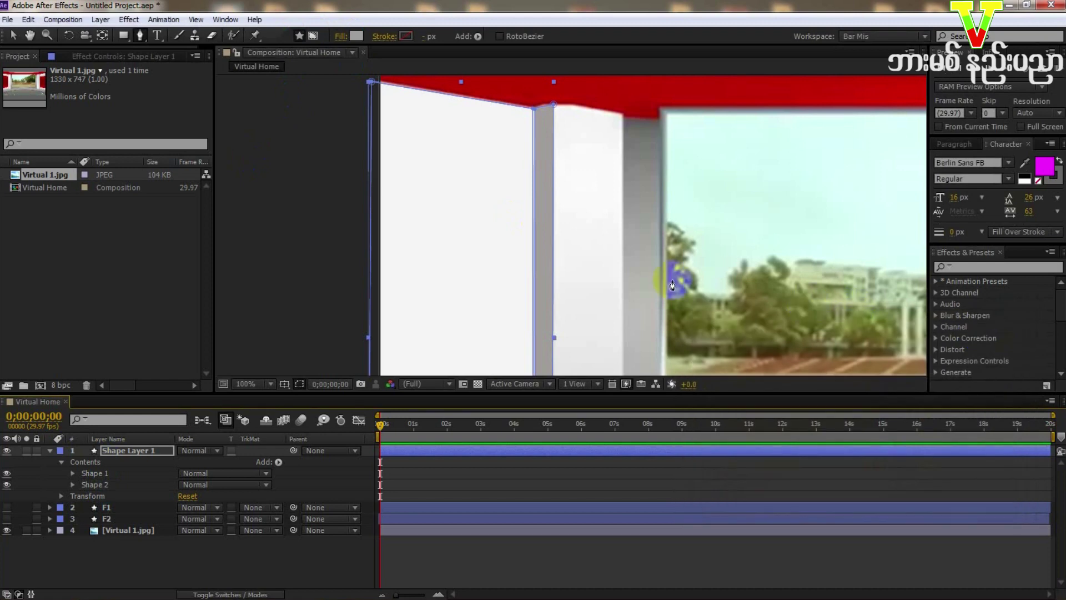
# Step: Trace the pillar's wide white front face with a closed four-corner Pen path in the same shape layer
pyautogui.click(626, 122)
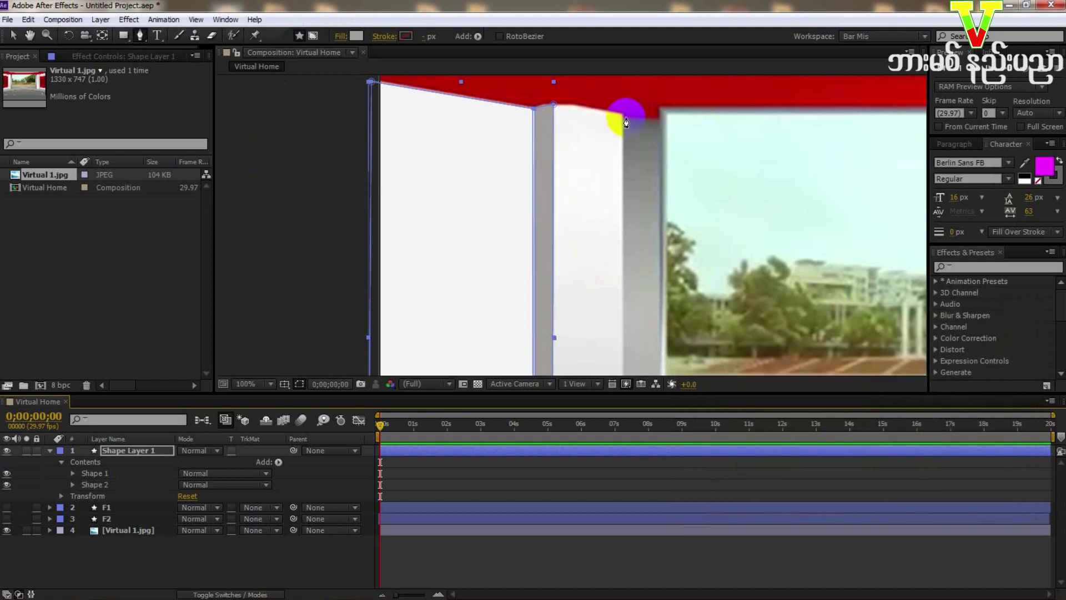
pyautogui.click(556, 105)
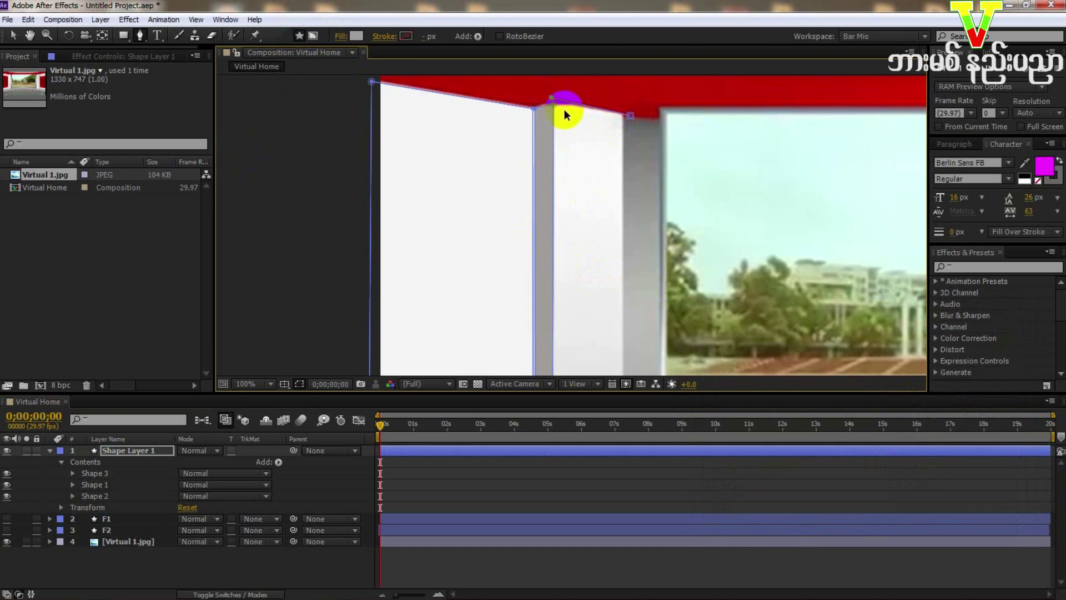
pyautogui.press('space')
pyautogui.moveTo(603, 270); pyautogui.dragTo(585, 100)
pyautogui.moveTo(586, 364); pyautogui.dragTo(589, 267)
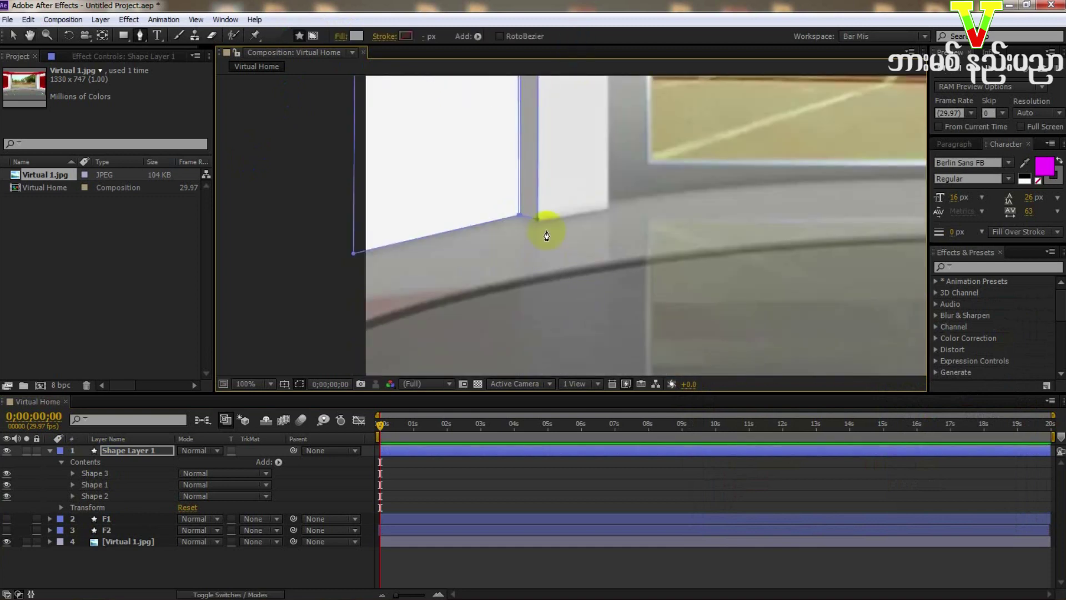
pyautogui.click(614, 219)
pyautogui.press('space')
pyautogui.moveTo(628, 150); pyautogui.dragTo(644, 291)
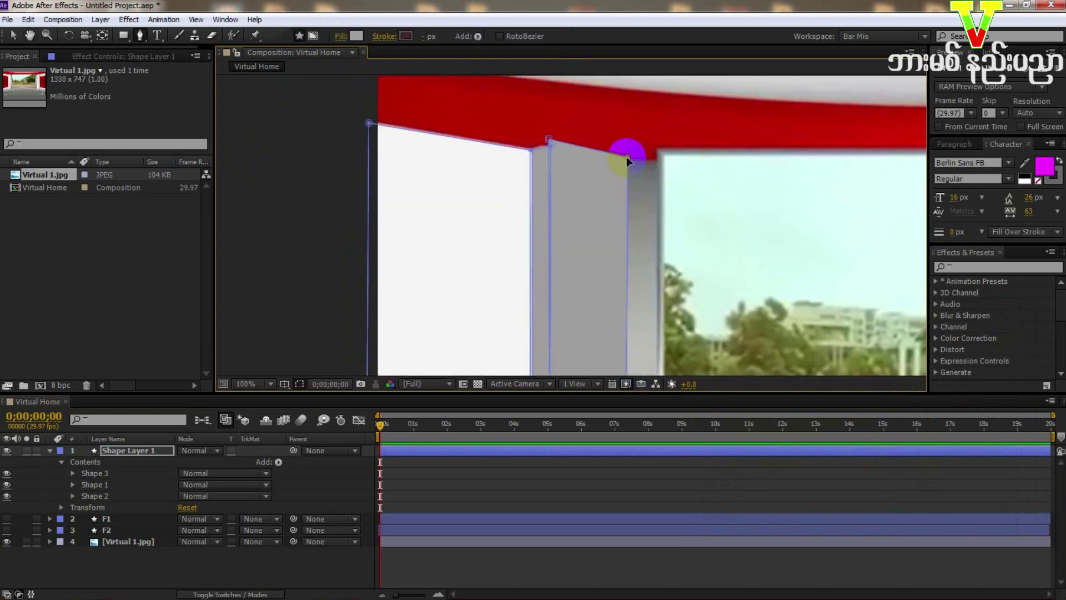
# Step: Move Shape 3 below Shape 2 in the layer contents and lower its upper inner corner to the red band's edge
pyautogui.moveTo(100, 478); pyautogui.dragTo(100, 503)
pyautogui.click(550, 134)
pyautogui.moveTo(548, 137); pyautogui.dragTo(548, 146)
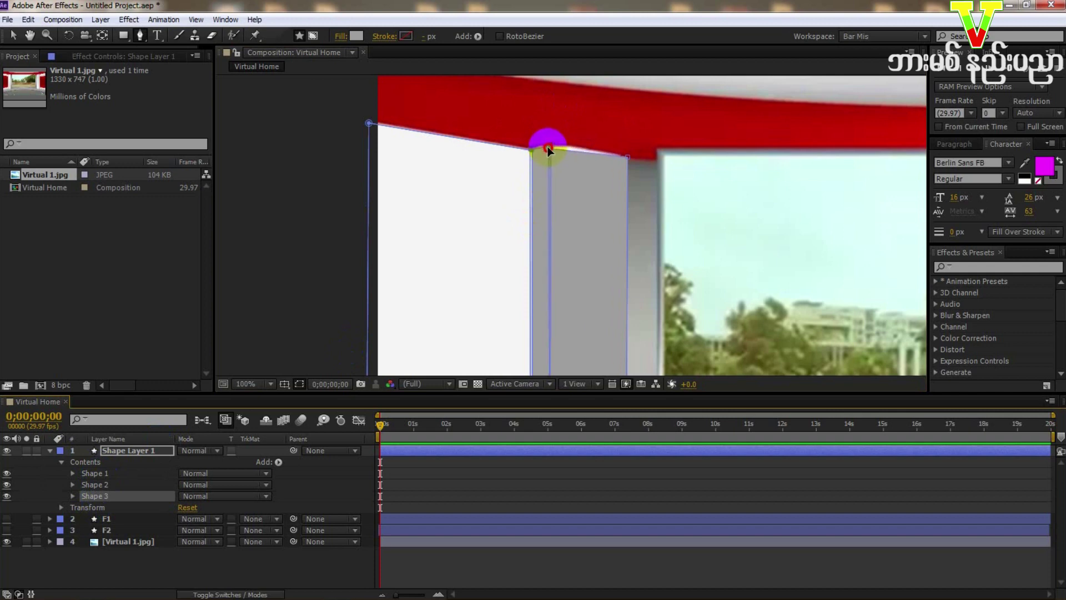
# Step: Move Shape 3's outer upper and lower corners slightly to match the pillar front face's edge in the reference image
pyautogui.moveTo(627, 157)
pyautogui.mouseDown()
pyautogui.moveTo(613, 165)
pyautogui.moveTo(620, 157)
pyautogui.mouseUp()
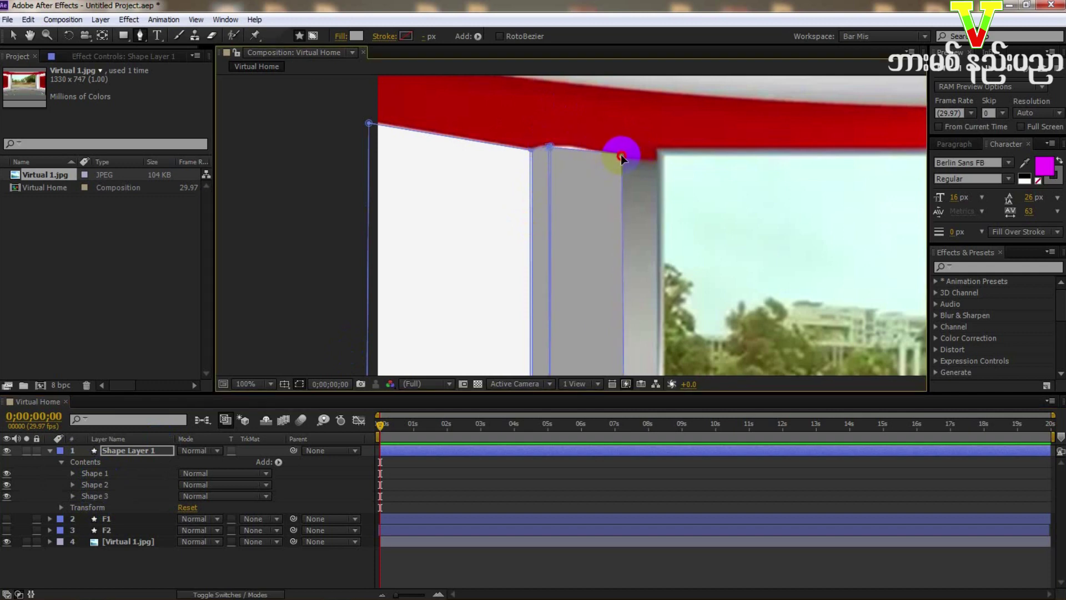
pyautogui.press('space')
pyautogui.moveTo(640, 312); pyautogui.dragTo(619, 148)
pyautogui.moveTo(611, 284); pyautogui.dragTo(533, 242)
pyautogui.moveTo(612, 238)
pyautogui.mouseDown()
pyautogui.moveTo(608, 216)
pyautogui.moveTo(608, 230)
pyautogui.mouseUp()
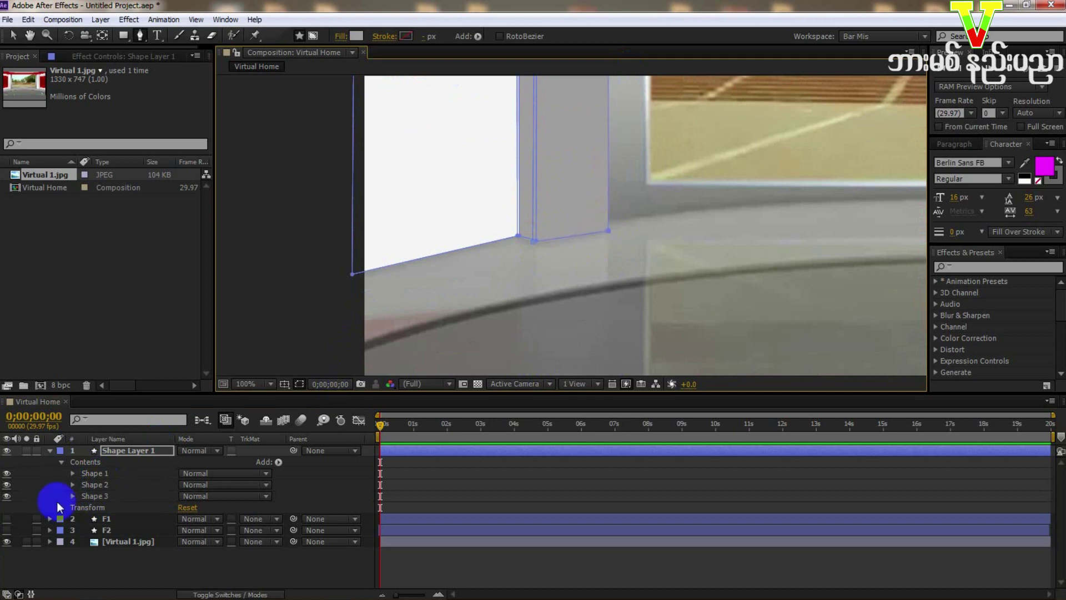
# Step: Set Shape 3's fill to the off-white F4F4F4 sampled from the adjoining left wall
pyautogui.click(90, 496)
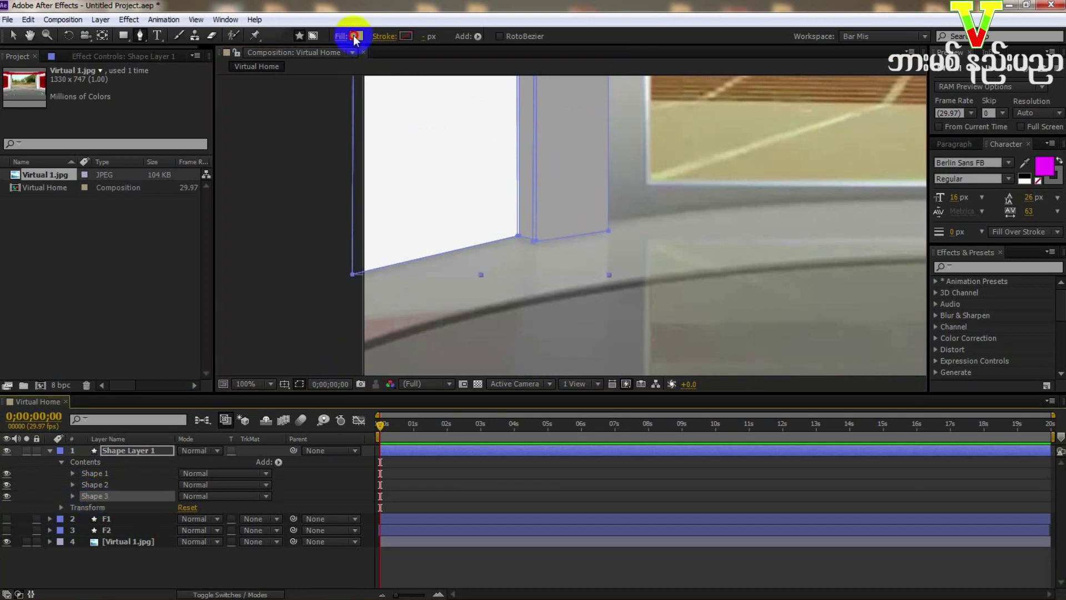
pyautogui.click(356, 36)
pyautogui.moveTo(768, 347); pyautogui.dragTo(702, 345)
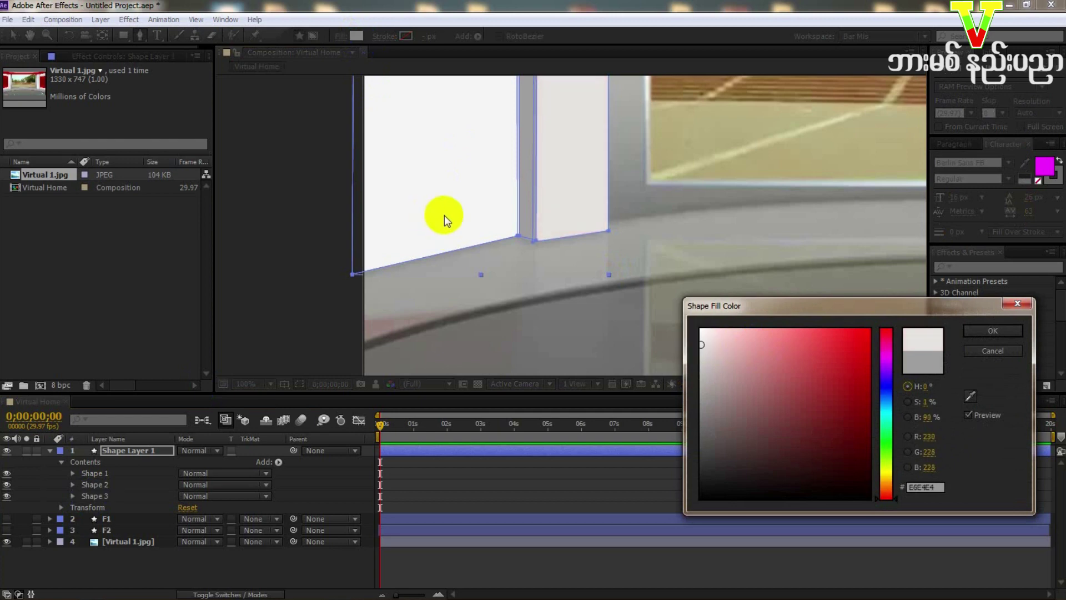
pyautogui.click(972, 396)
pyautogui.click(450, 191)
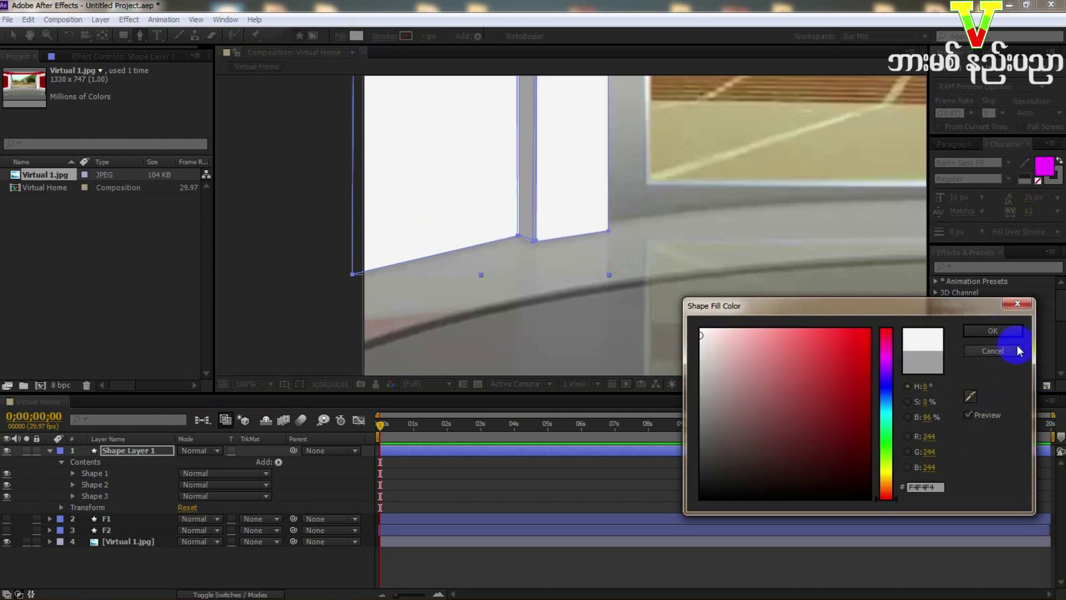
pyautogui.click(993, 330)
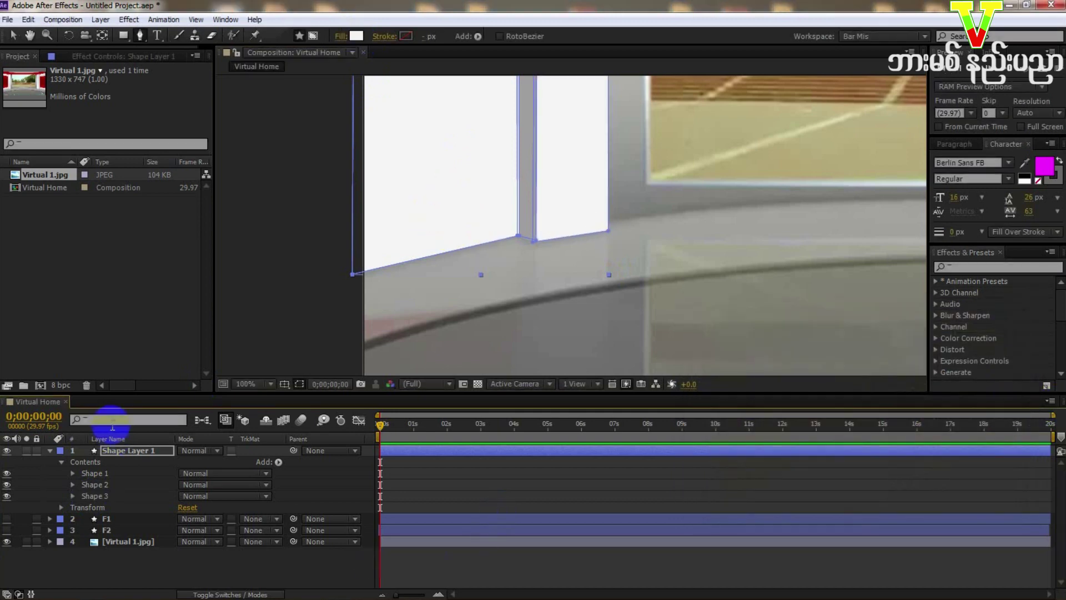
# Step: Lower Shape 2's bottom corner beside the pillar's front face so the grey strip meets that face's base
pyautogui.click(124, 447)
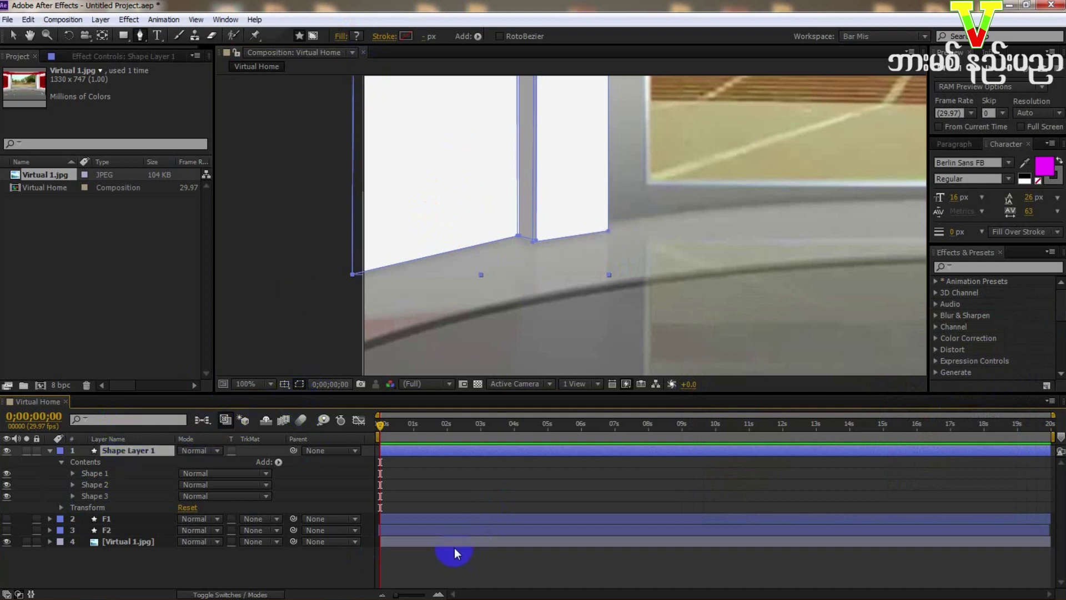
pyautogui.click(484, 564)
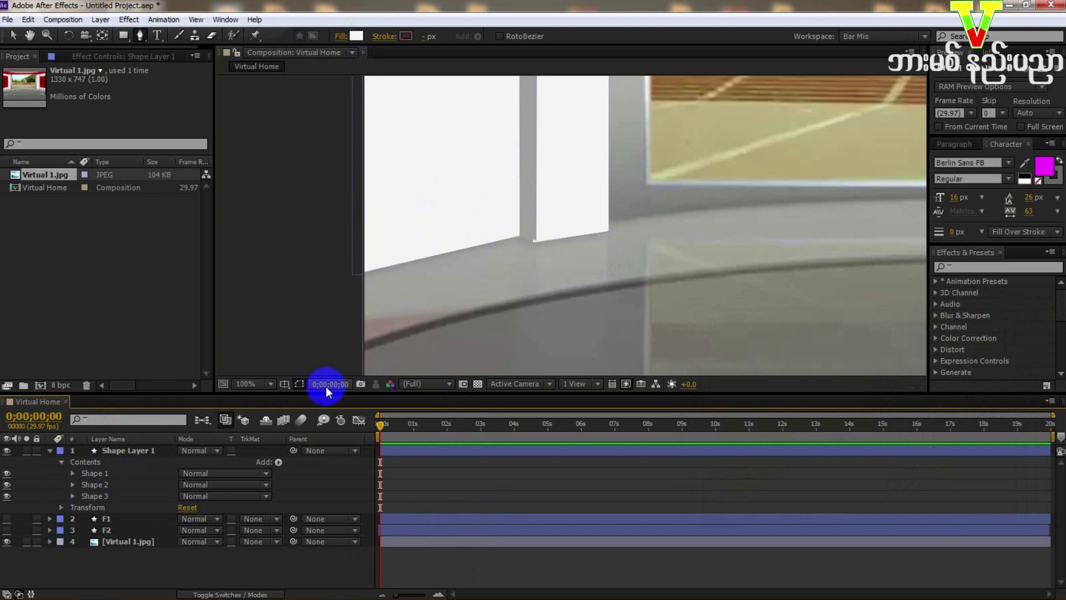
pyautogui.click(125, 455)
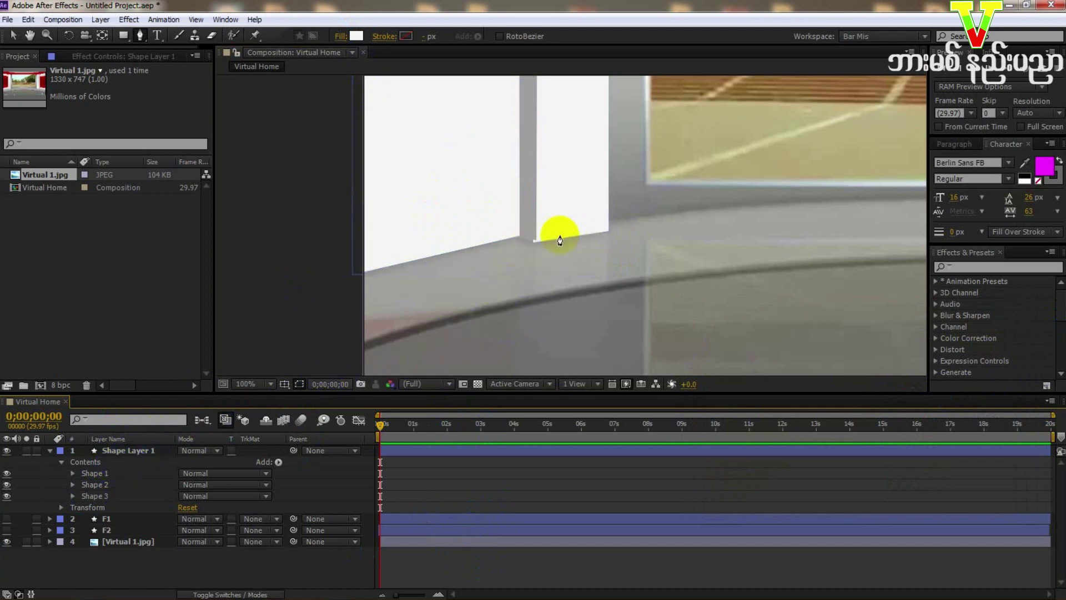
pyautogui.click(125, 483)
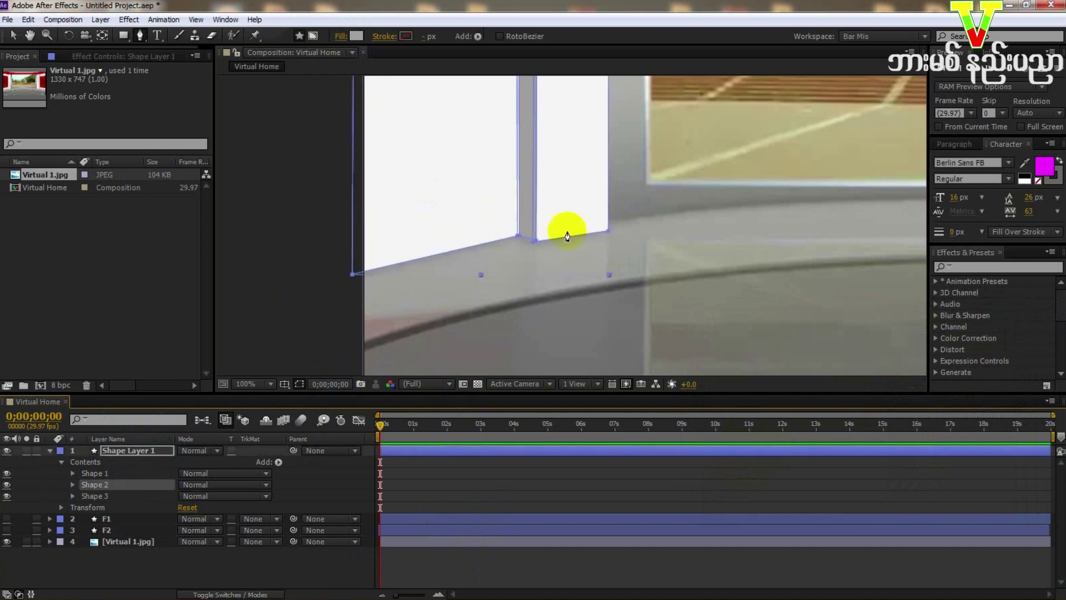
pyautogui.moveTo(537, 239); pyautogui.dragTo(535, 242)
pyautogui.click(531, 413)
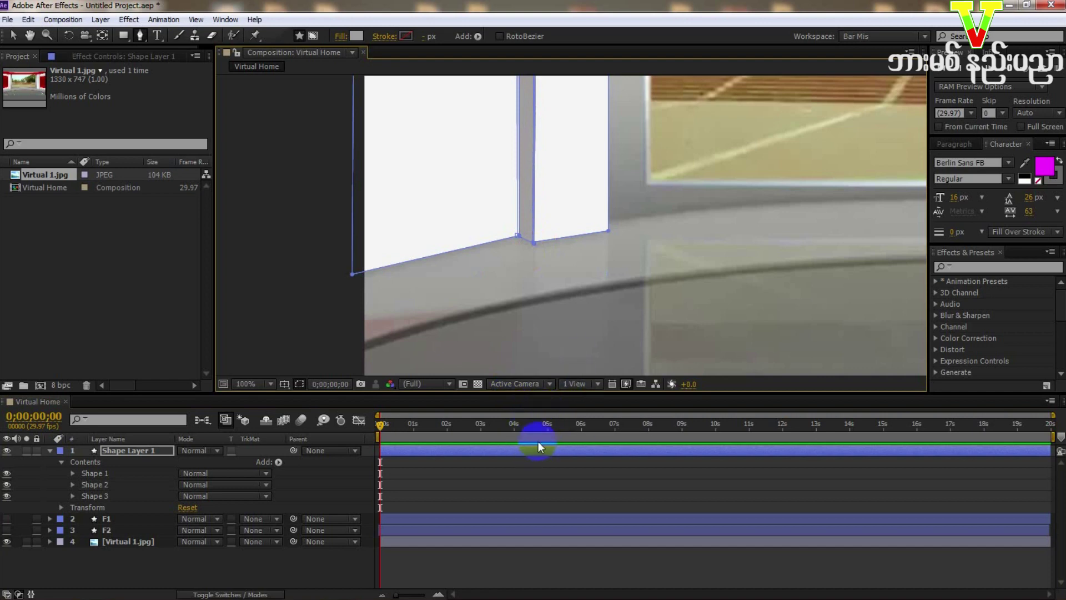
pyautogui.click(587, 458)
# Step: Hide the Virtual 1.jpg reference layer to inspect the upper ends of the wall and pillar shapes
pyautogui.press('space')
pyautogui.moveTo(555, 197); pyautogui.dragTo(574, 307)
pyautogui.moveTo(578, 181); pyautogui.dragTo(586, 305)
pyautogui.moveTo(590, 198); pyautogui.dragTo(603, 333)
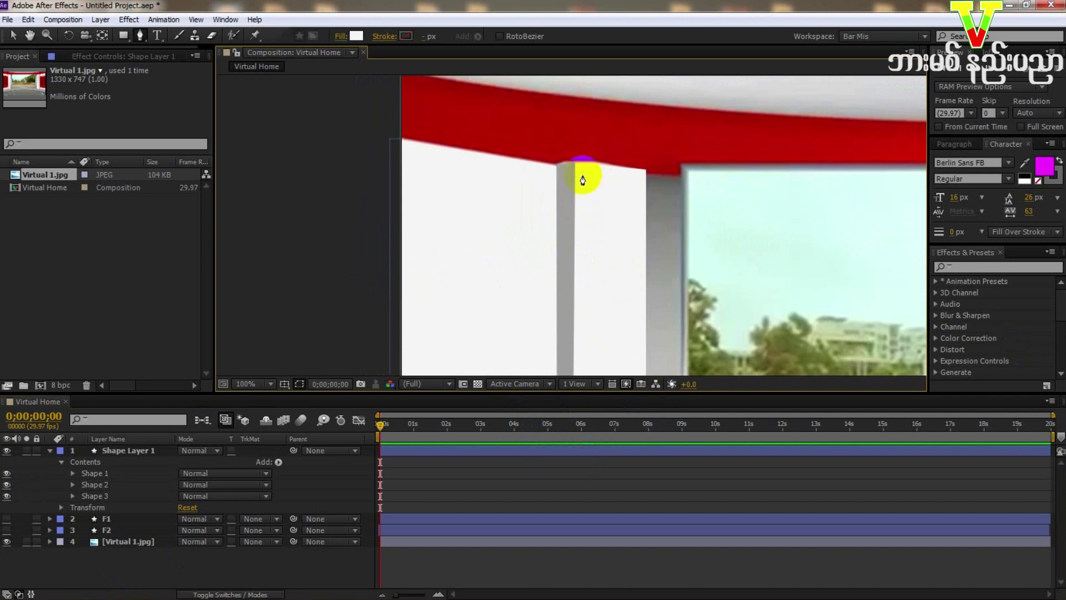
pyautogui.click(7, 542)
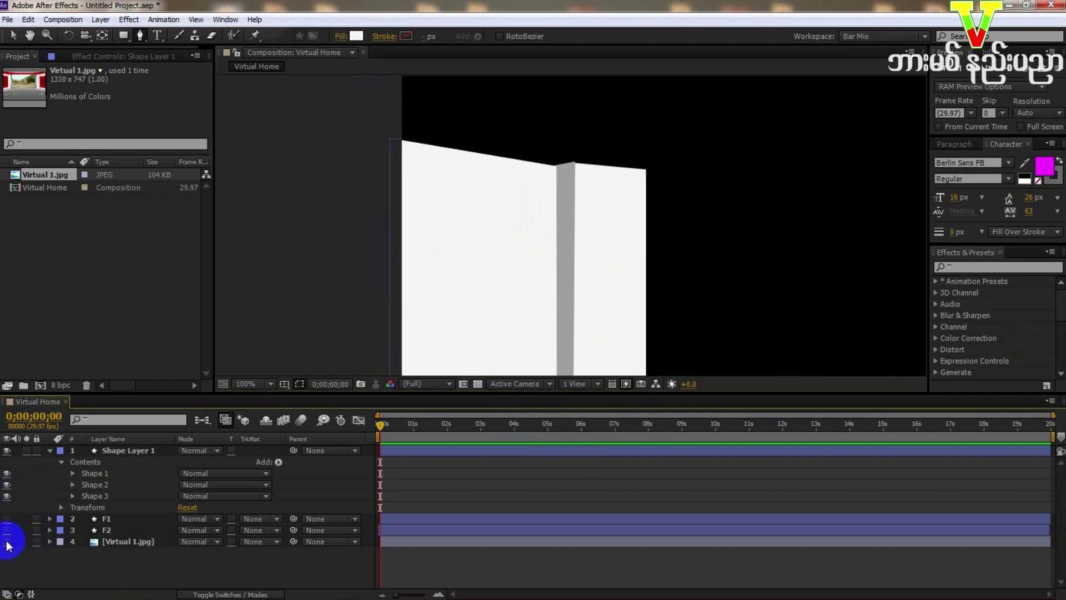
# Step: Adjust Shape 2's upper corner beside the pillar's front face at 200% magnification so the grey strip lines up with that face
pyautogui.click(571, 167)
pyautogui.click(285, 428)
pyautogui.click(104, 484)
pyautogui.click(128, 450)
pyautogui.click(574, 162)
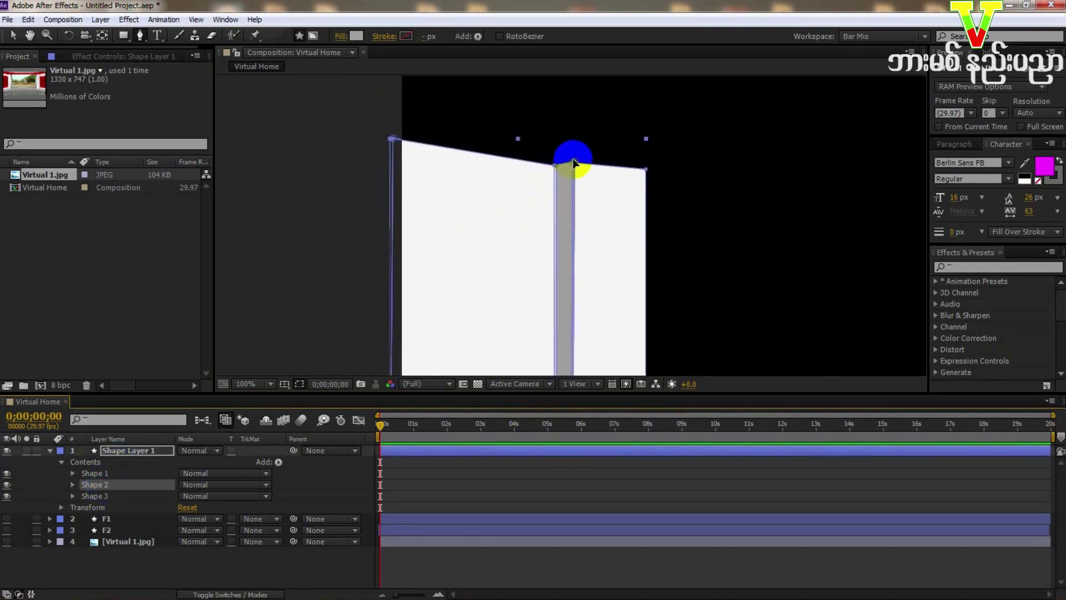
pyautogui.click(598, 476)
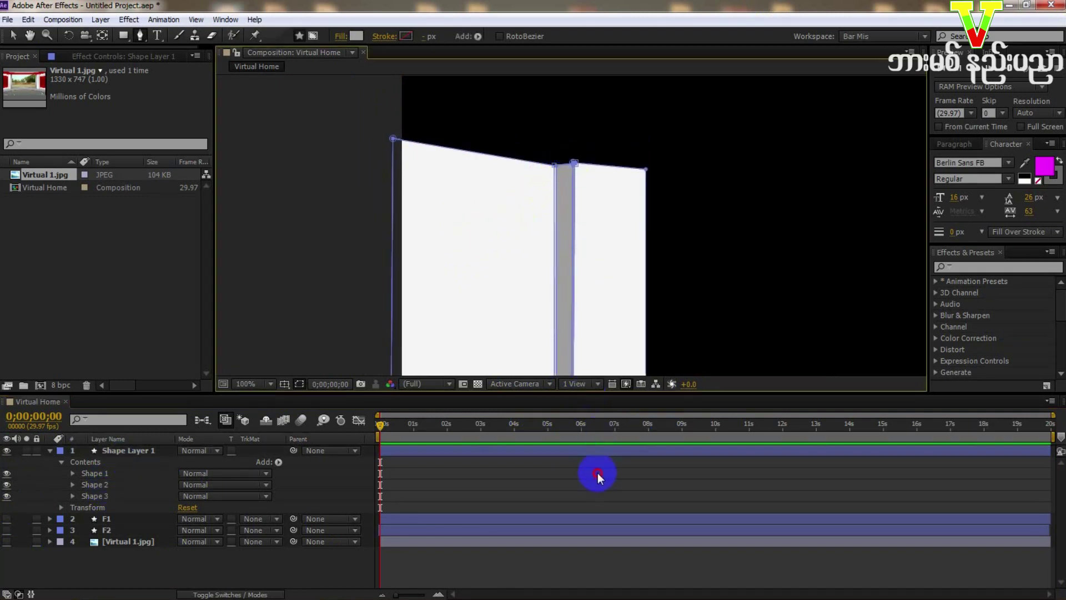
pyautogui.click(98, 484)
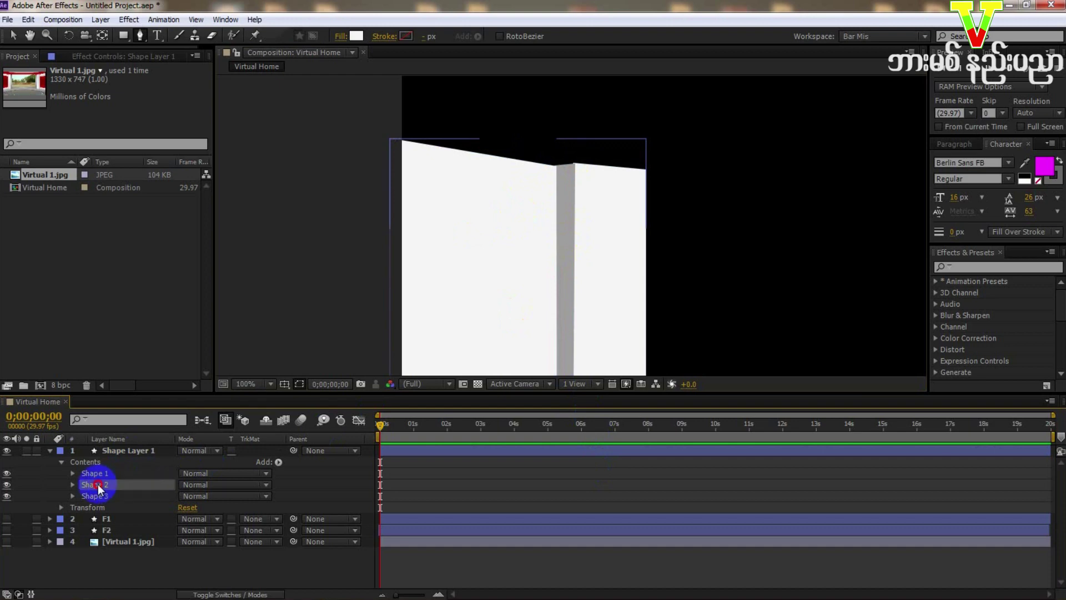
pyautogui.click(243, 388)
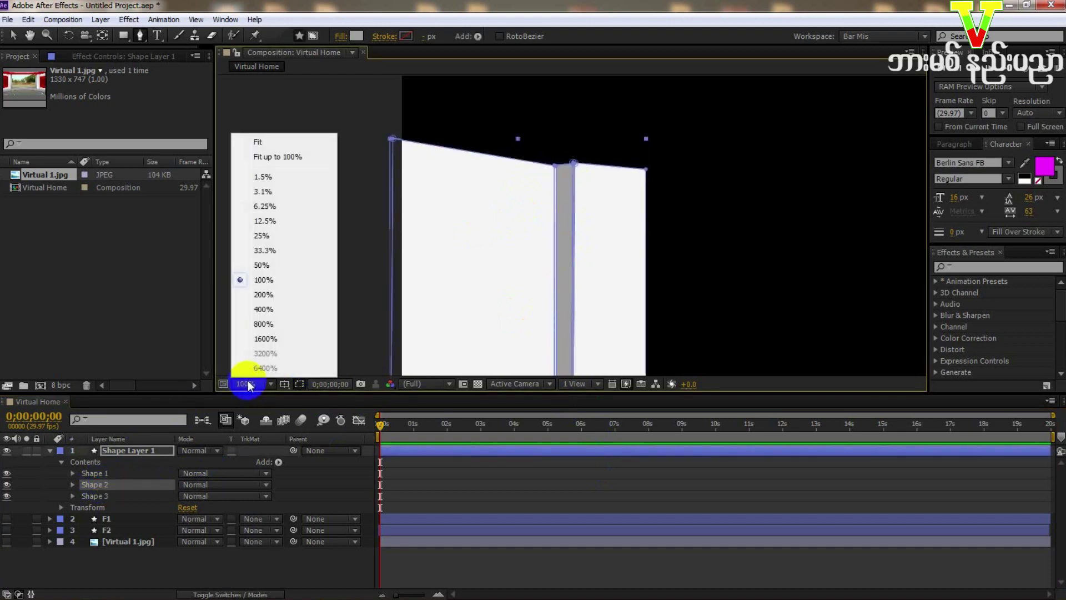
pyautogui.click(271, 298)
pyautogui.scroll(3, 572, 200)
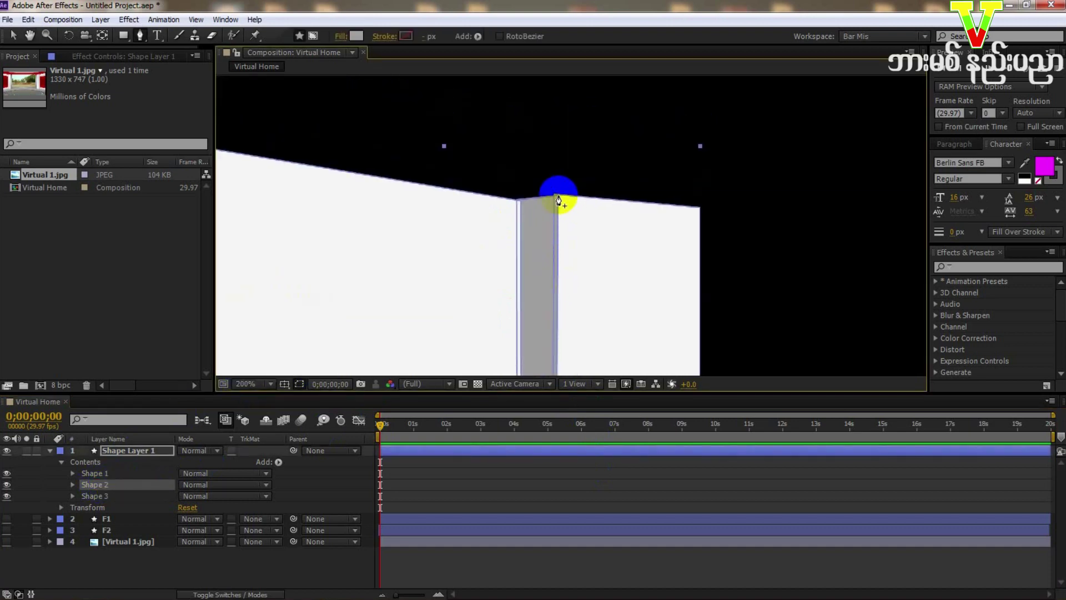
pyautogui.click(96, 485)
pyautogui.moveTo(555, 193)
pyautogui.mouseDown()
pyautogui.moveTo(545, 196)
pyautogui.moveTo(556, 198)
pyautogui.mouseUp()
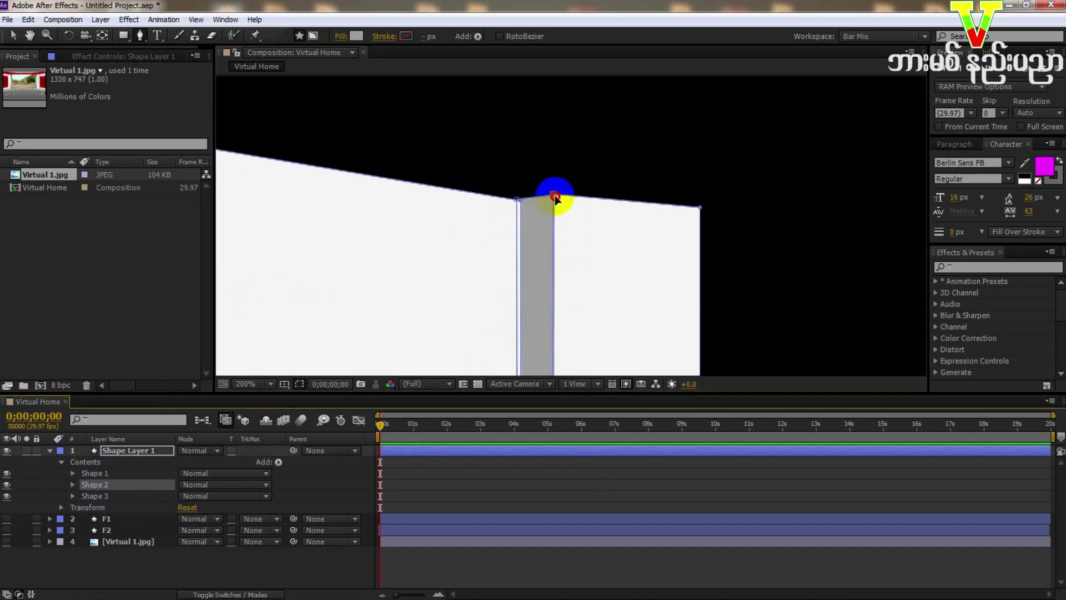
pyautogui.click(566, 464)
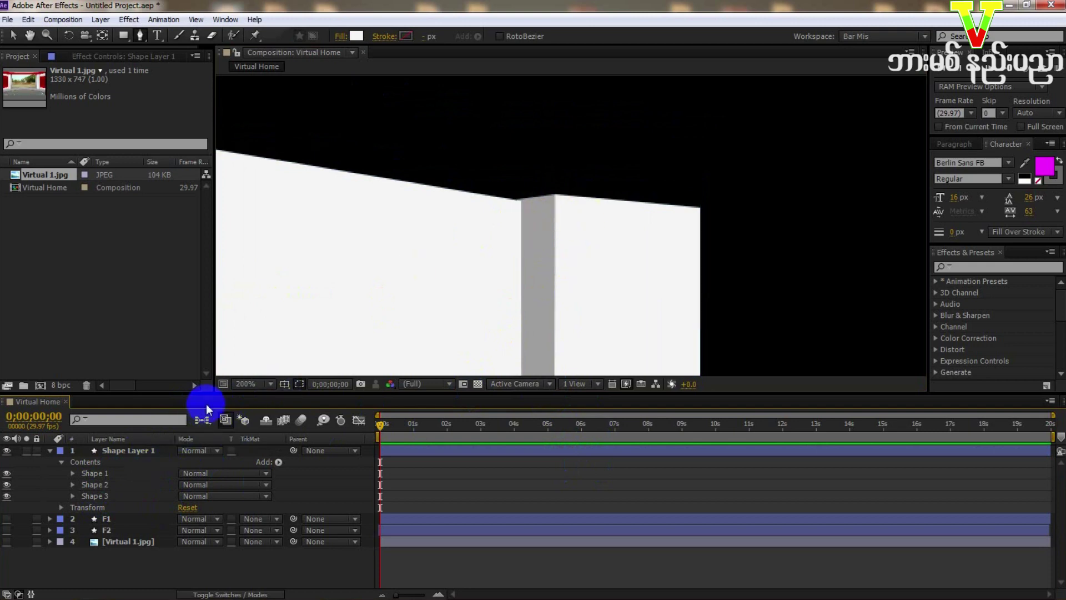
# Step: Make the F1 and F2 floor layers visible, check against Virtual 1.jpg, and leave that reference hidden
pyautogui.click(244, 383)
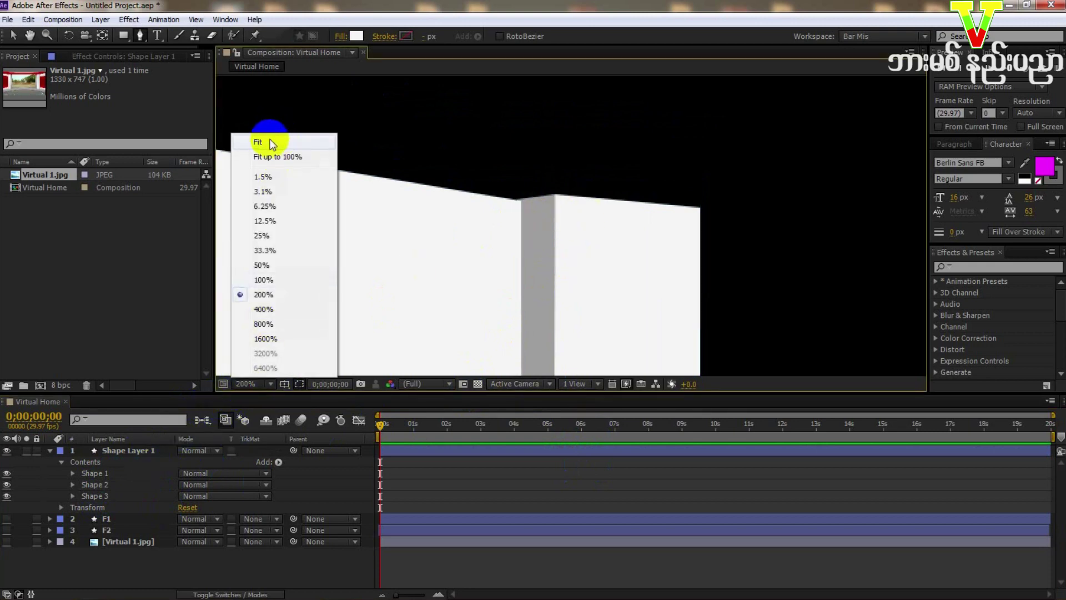
pyautogui.click(271, 144)
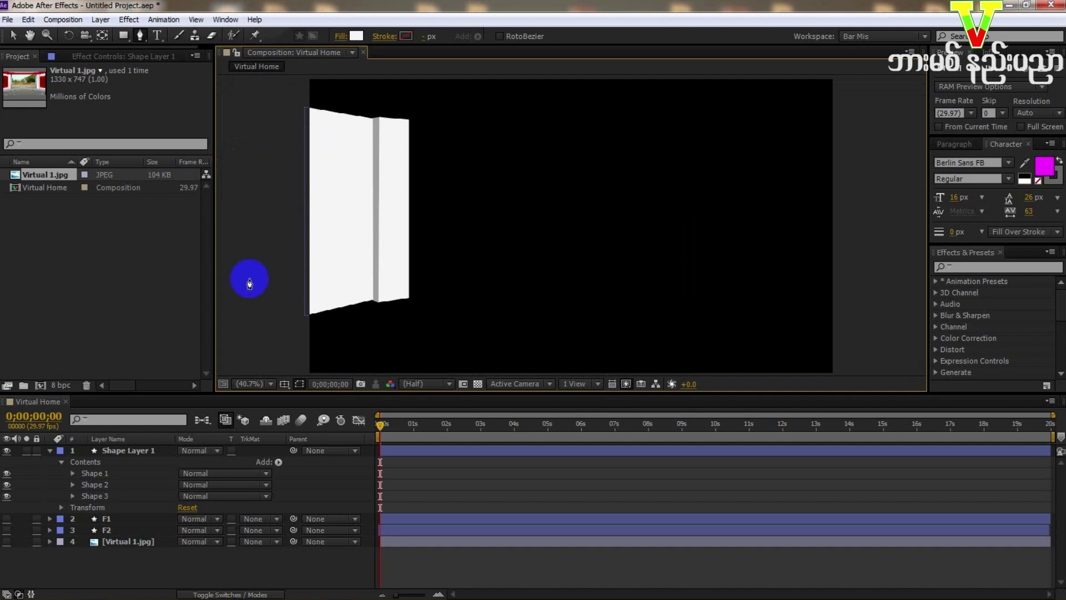
pyautogui.click(6, 542)
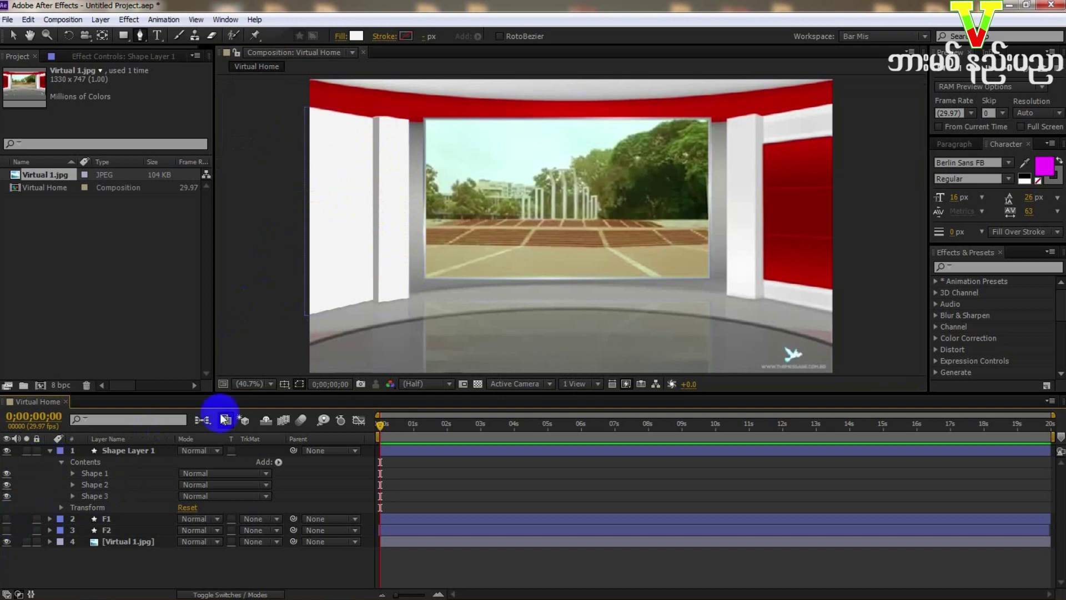
pyautogui.click(8, 531)
pyautogui.click(7, 531)
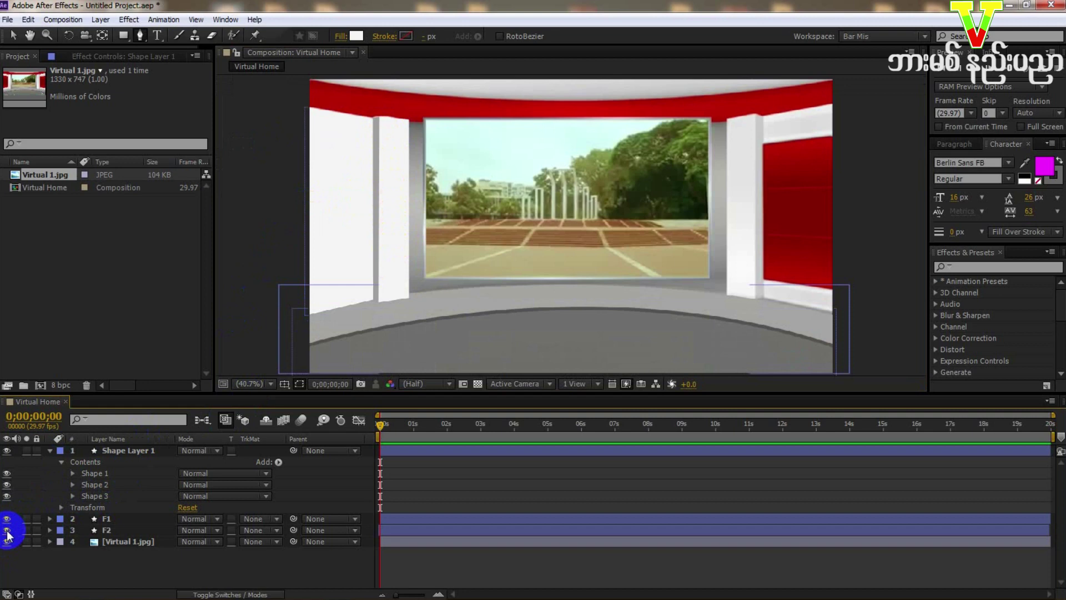
pyautogui.click(7, 541)
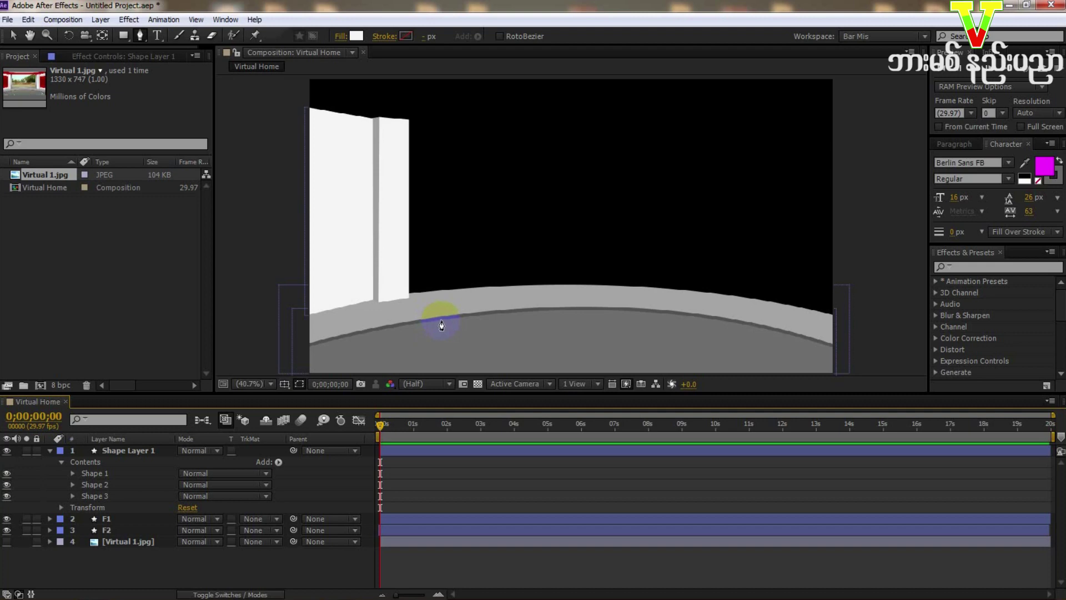
# Step: Duplicate Shape Layer 1 with the wall and pillar, and rename the original layer B1
pyautogui.click(139, 451)
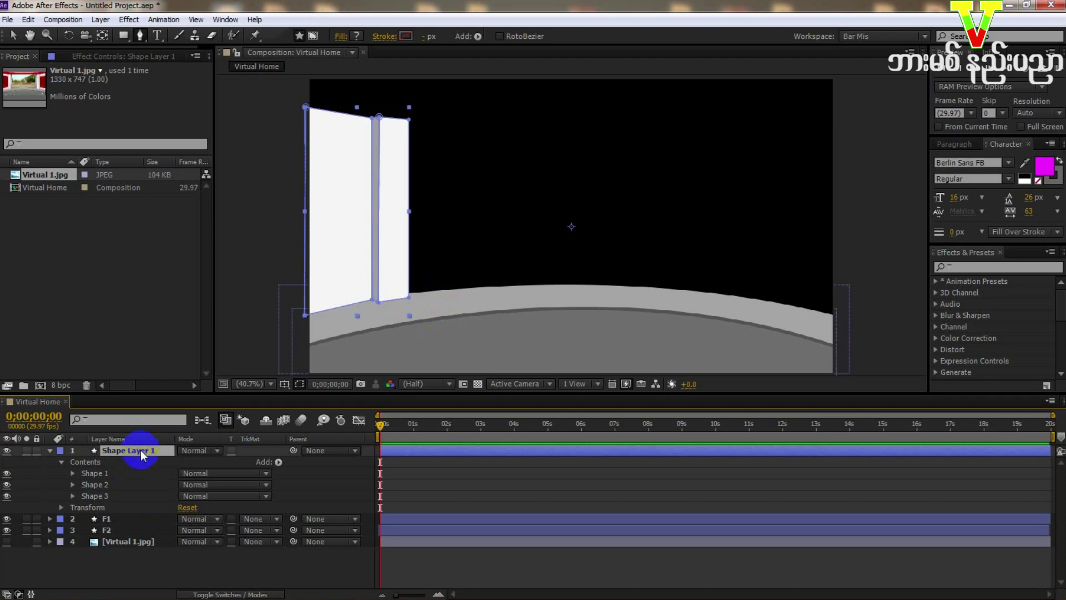
pyautogui.hotkey('ctrl', 'd')
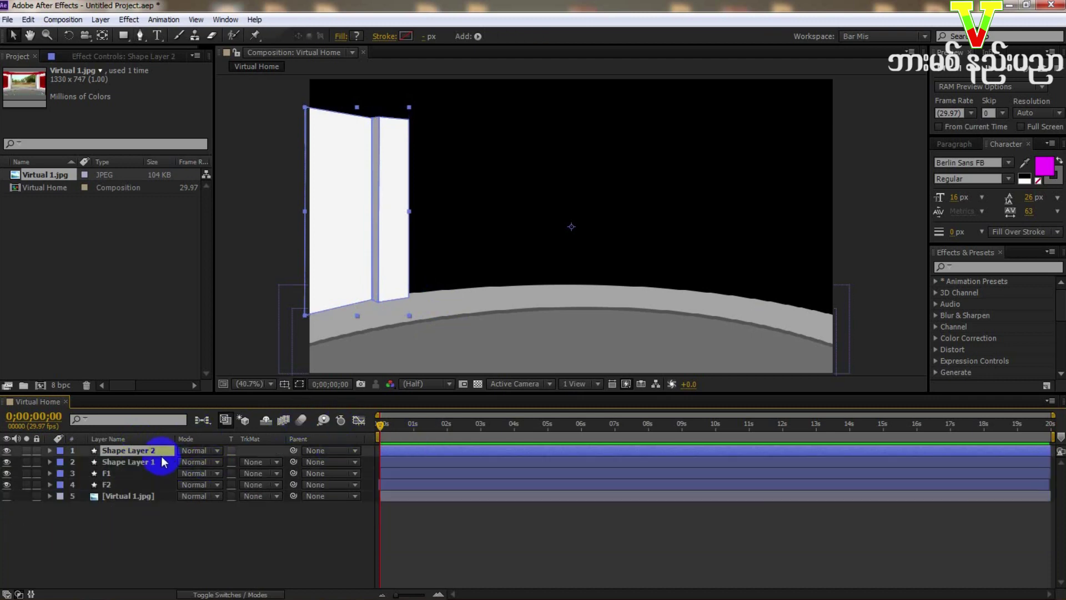
pyautogui.click(153, 463)
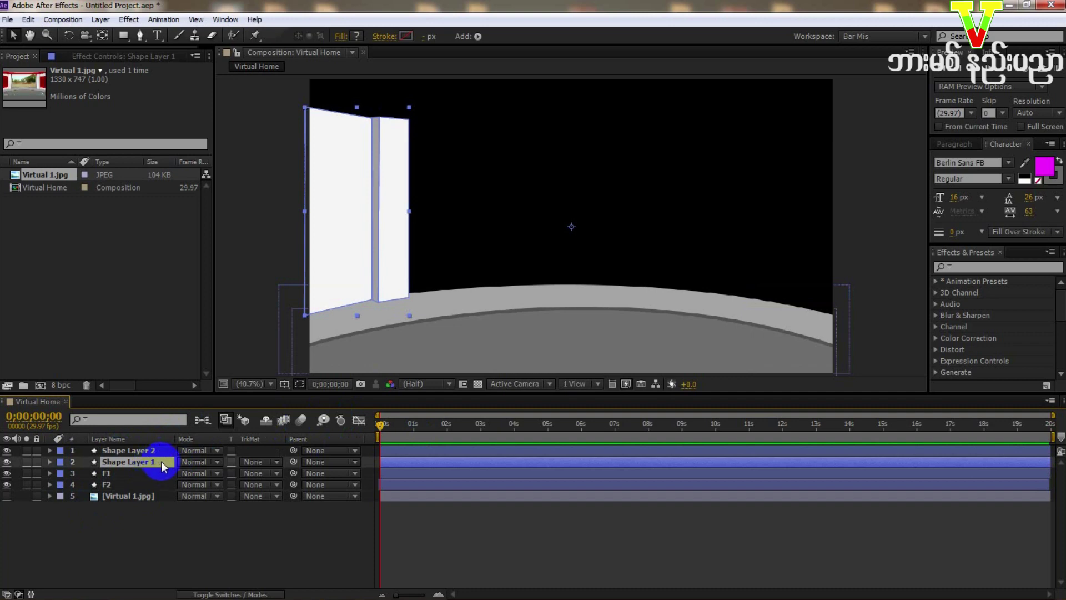
pyautogui.rightClick(161, 462)
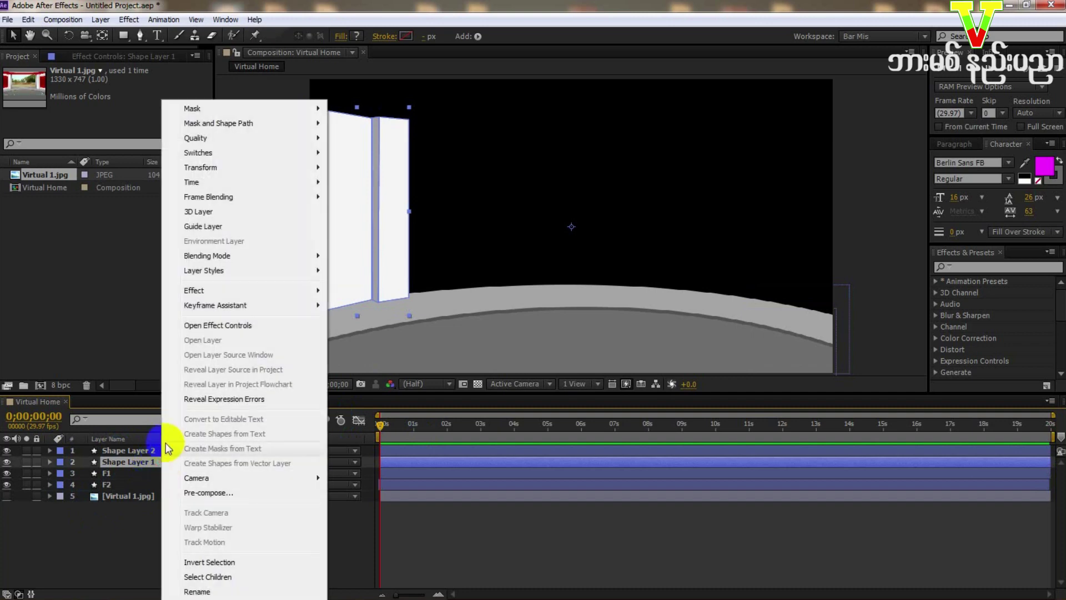
pyautogui.click(189, 592)
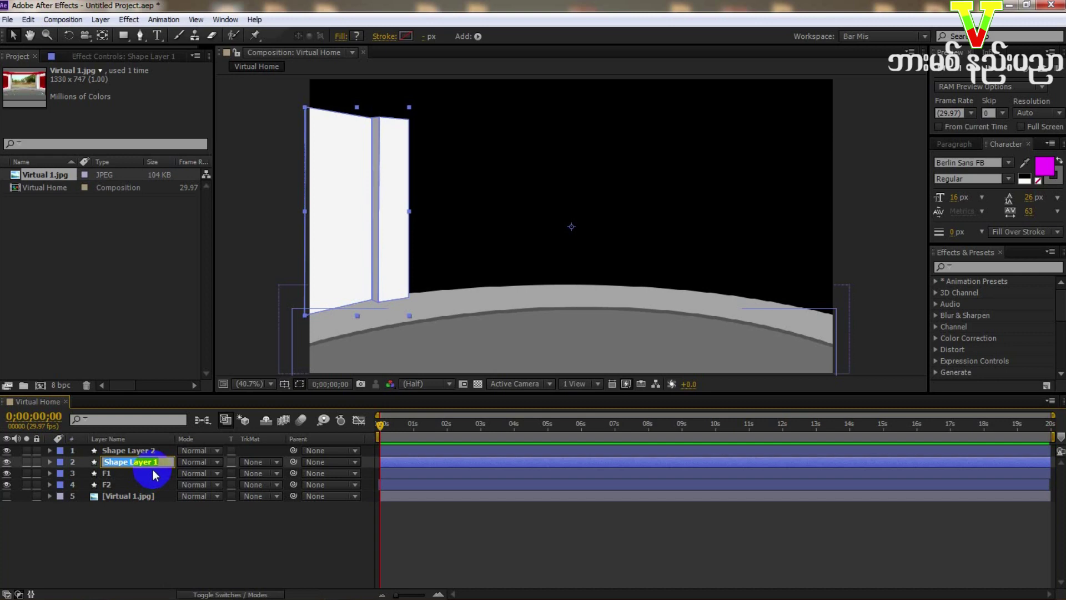
pyautogui.press('BackSpace')
pyautogui.write('I')
pyautogui.write('I')
pyautogui.write('B')
pyautogui.write('1')
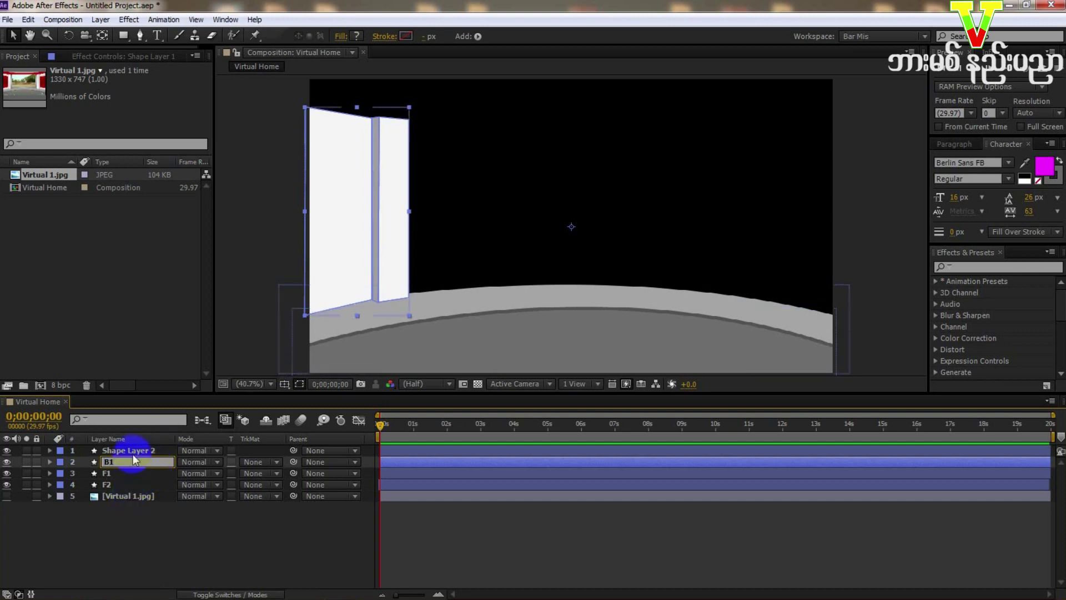
# Step: Rename the duplicated wall and pillar layer B1 COPY and select it
pyautogui.click(134, 454)
pyautogui.rightClick(134, 453)
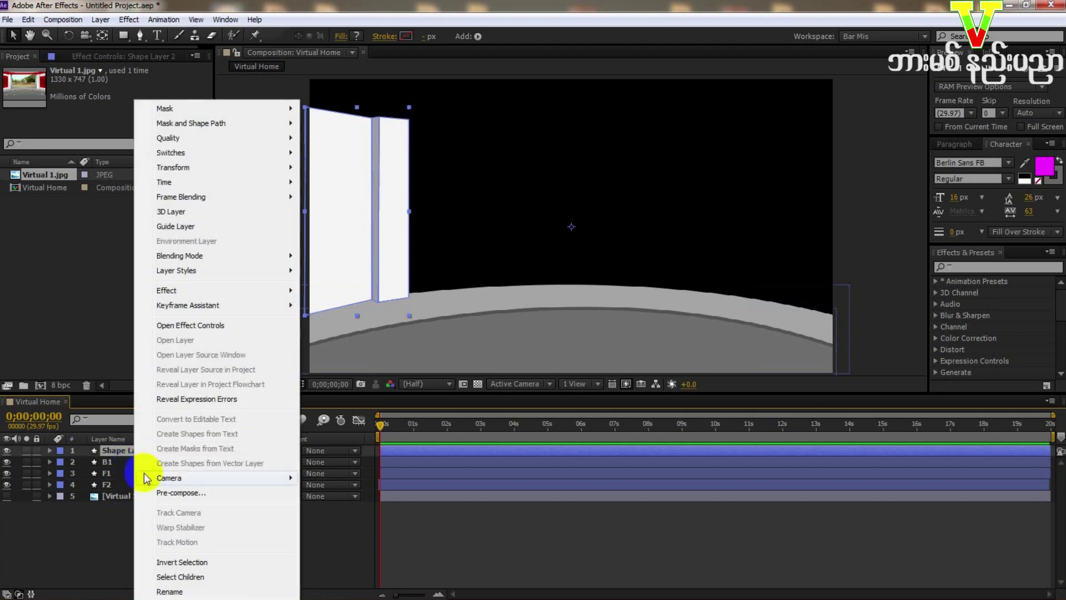
pyautogui.click(164, 590)
pyautogui.write('B2')
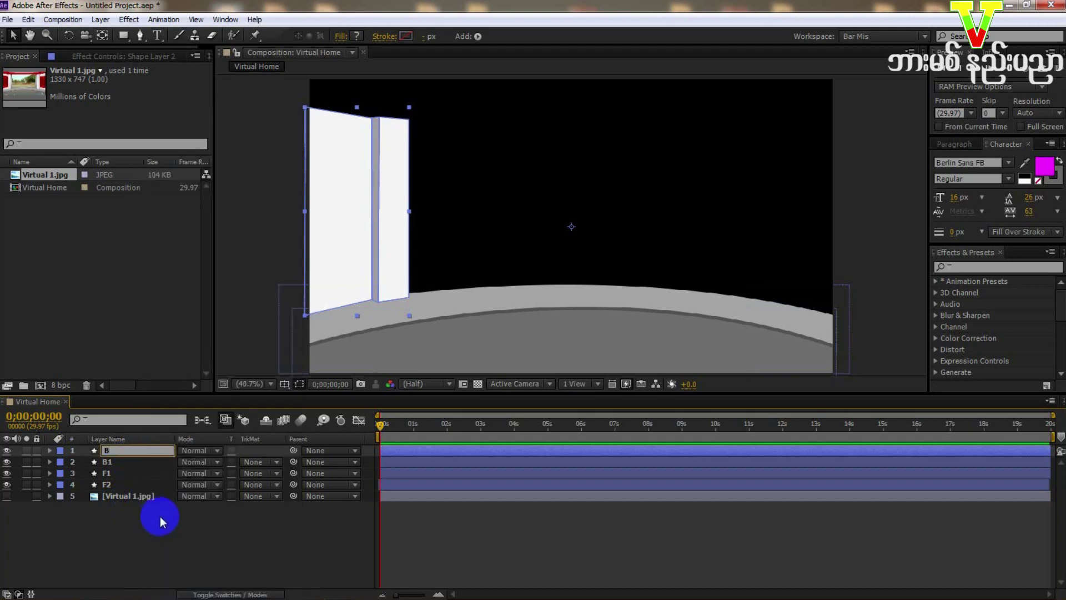
pyautogui.press('BackSpace')
pyautogui.write('1 COPY')
pyautogui.click(138, 524)
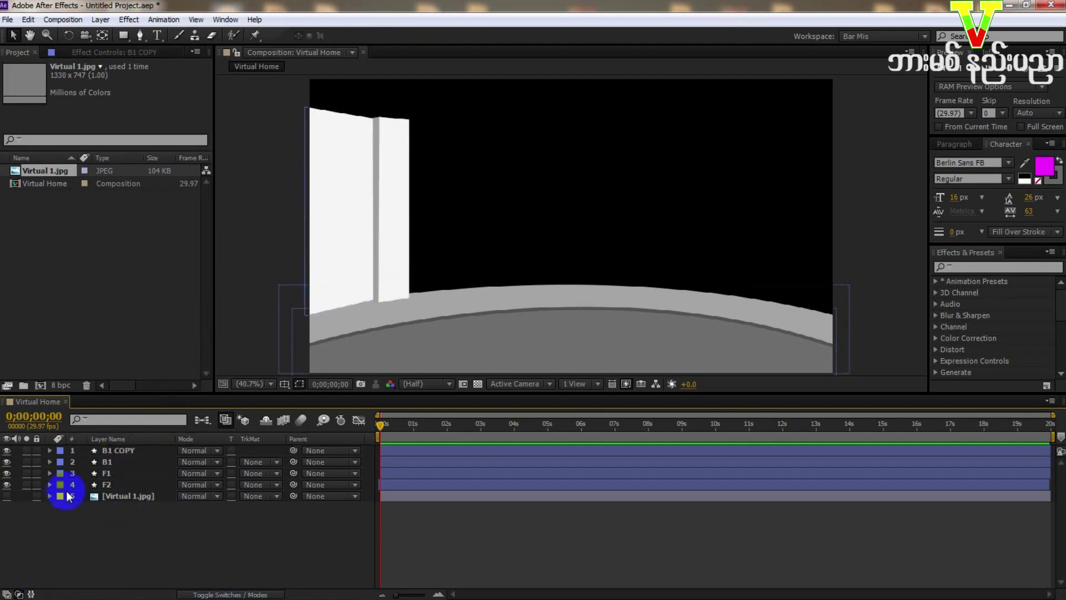
pyautogui.click(147, 451)
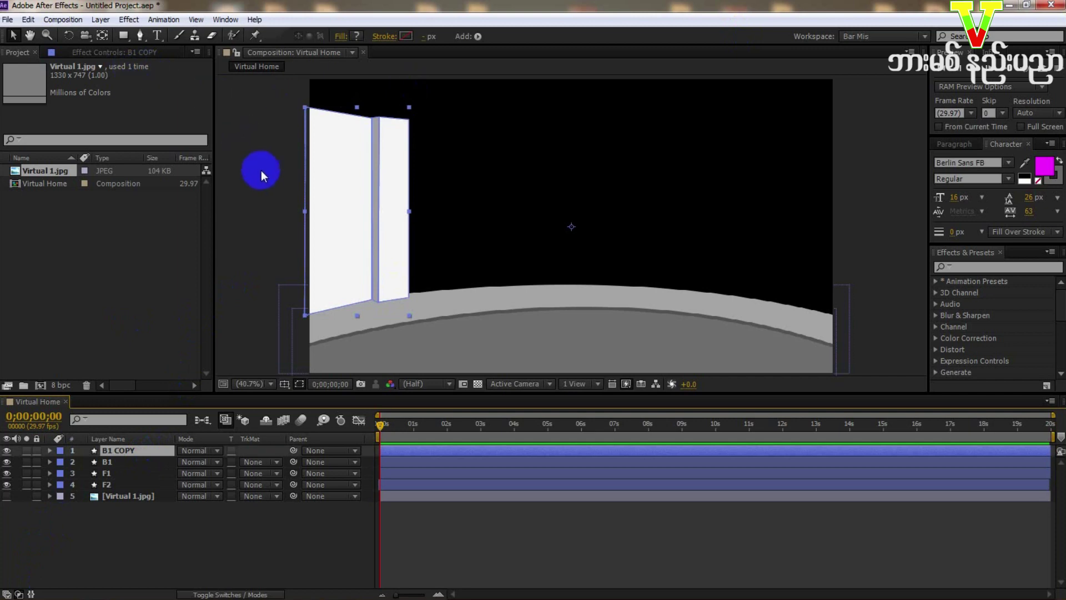
# Step: Flip B1 COPY horizontally across the composition's centre so the wall and pillar stand mirrored on the right side
pyautogui.moveTo(306, 213); pyautogui.dragTo(856, 259)
pyautogui.press('capslock')
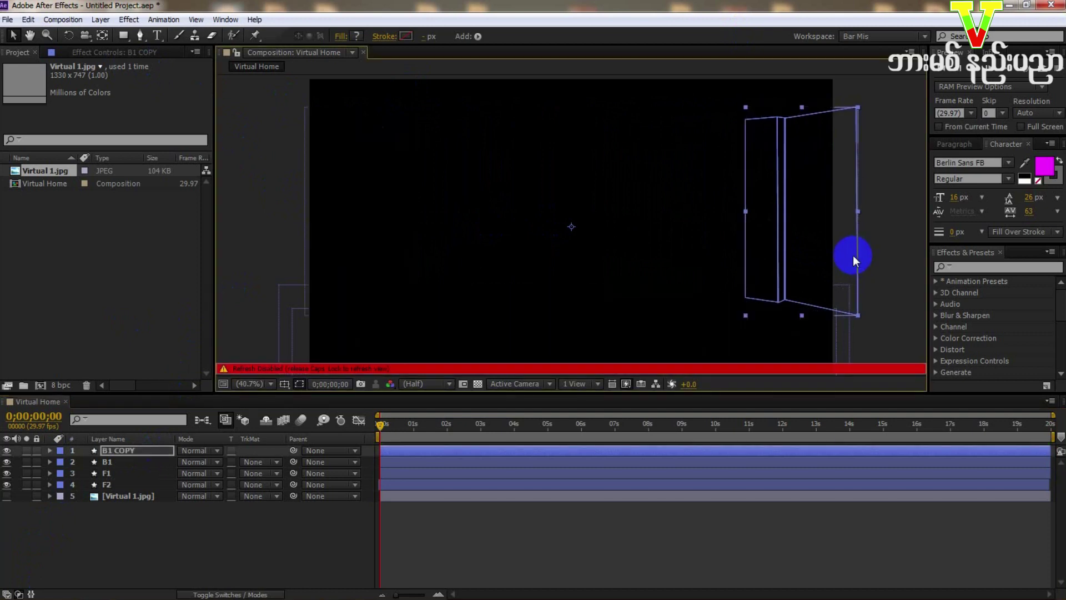
pyautogui.press('capslock')
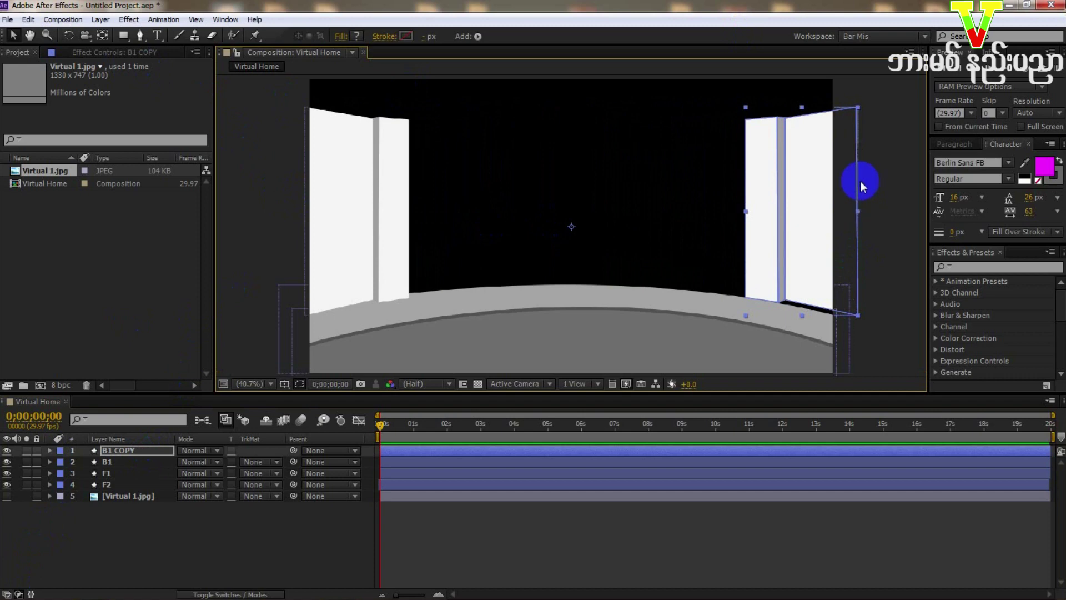
pyautogui.moveTo(859, 111); pyautogui.dragTo(858, 113)
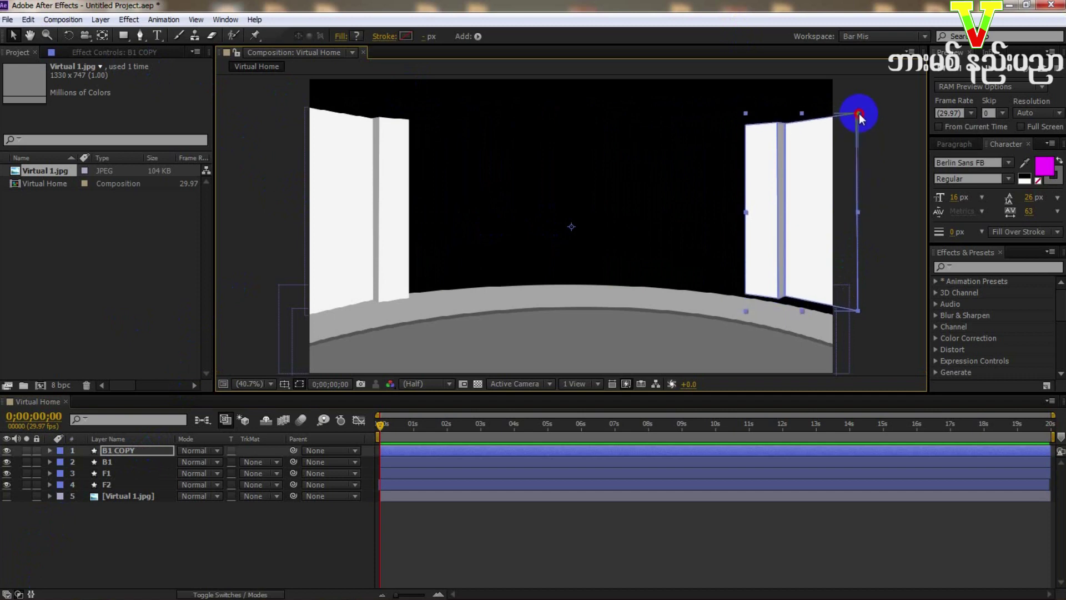
pyautogui.hotkey('ctrl', 'z')
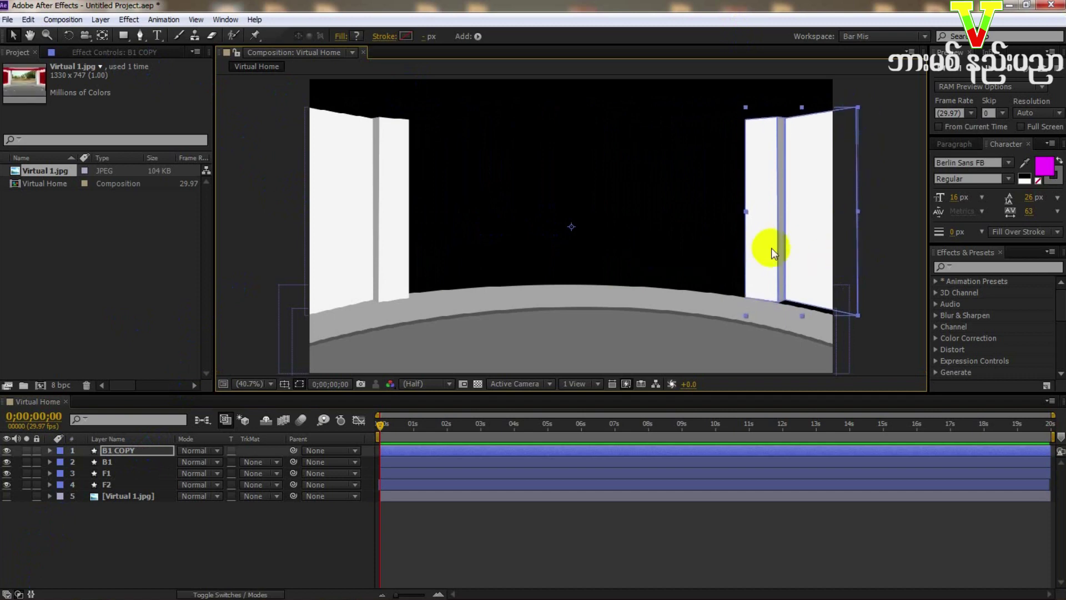
# Step: Move B1 COPY inward to match the right wall and pillar in Virtual 1.jpg, and leave that reference hidden
pyautogui.moveTo(838, 262); pyautogui.dragTo(836, 268)
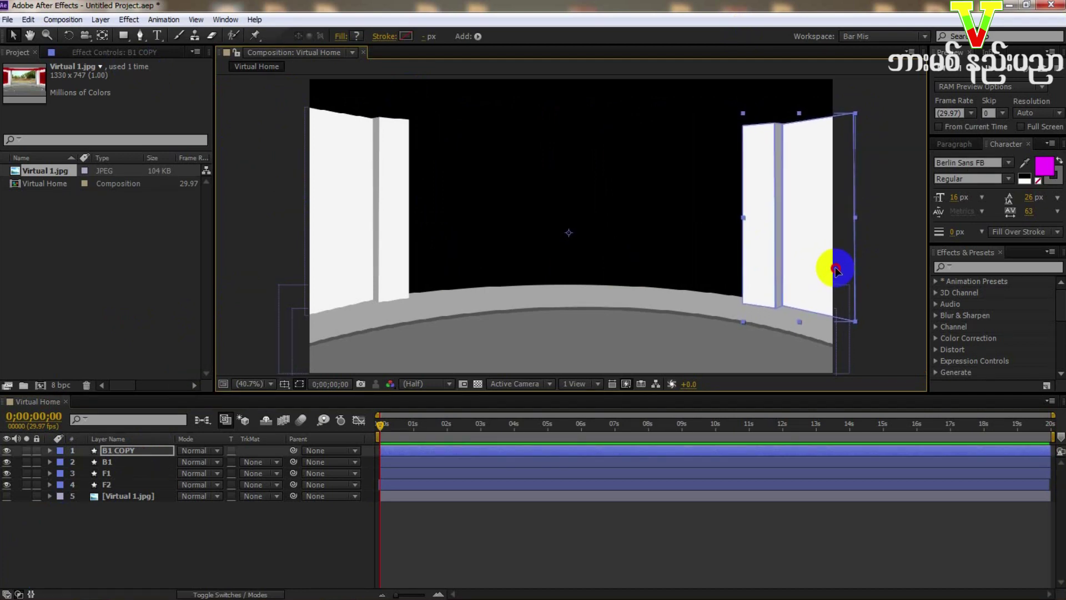
pyautogui.moveTo(837, 271); pyautogui.dragTo(805, 261)
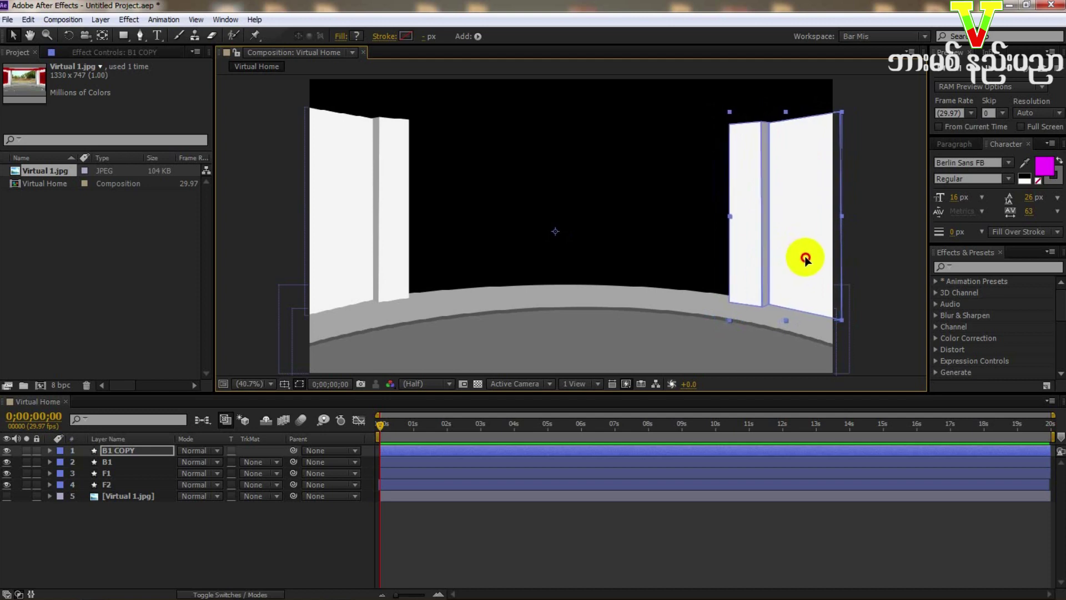
pyautogui.click(7, 496)
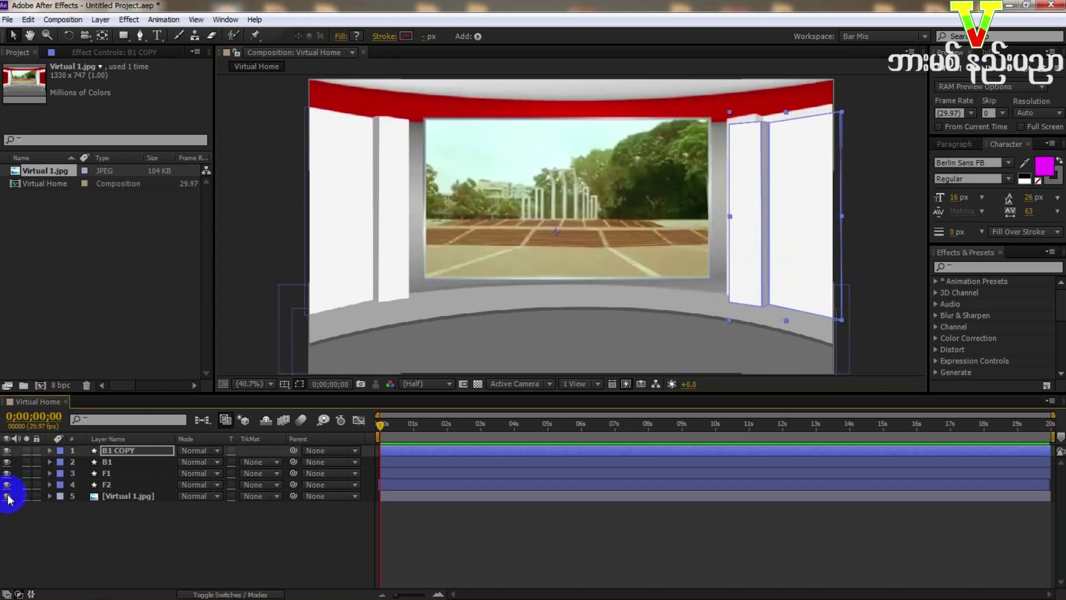
pyautogui.moveTo(792, 259); pyautogui.dragTo(790, 252)
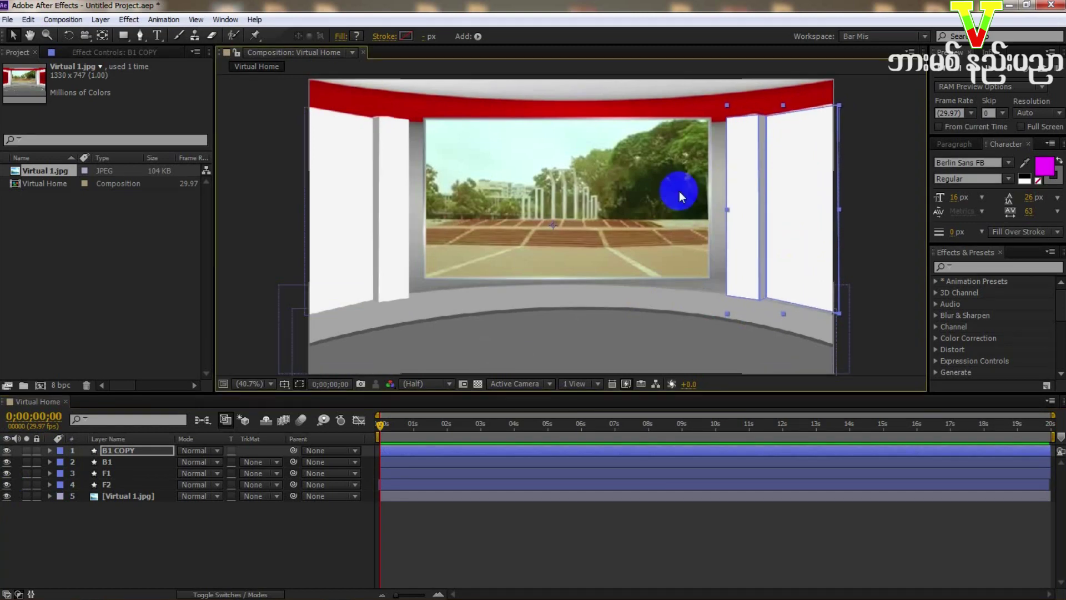
pyautogui.click(461, 548)
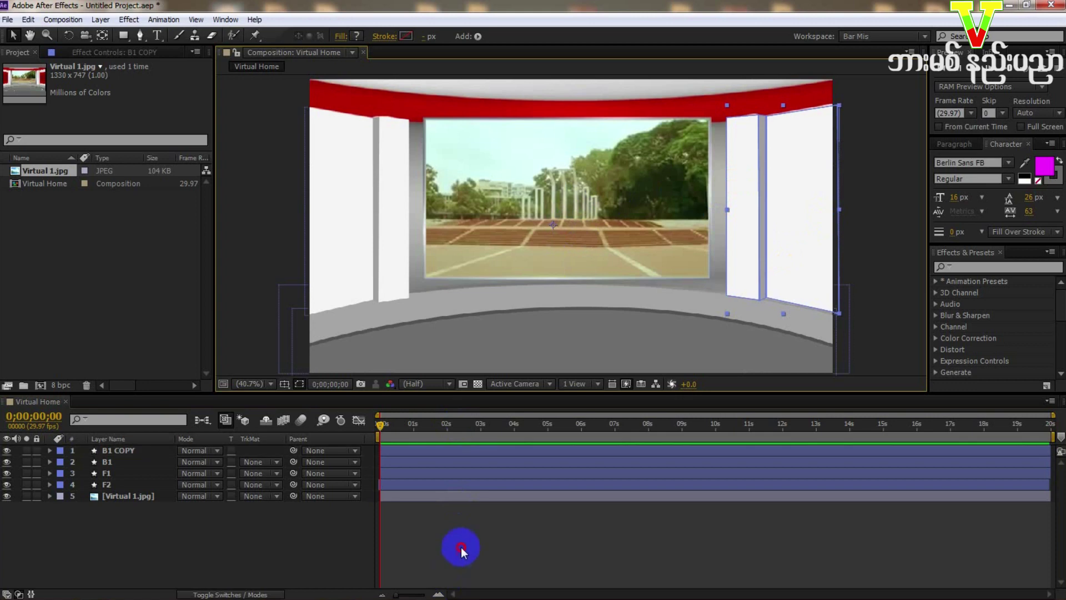
pyautogui.click(7, 485)
pyautogui.click(7, 496)
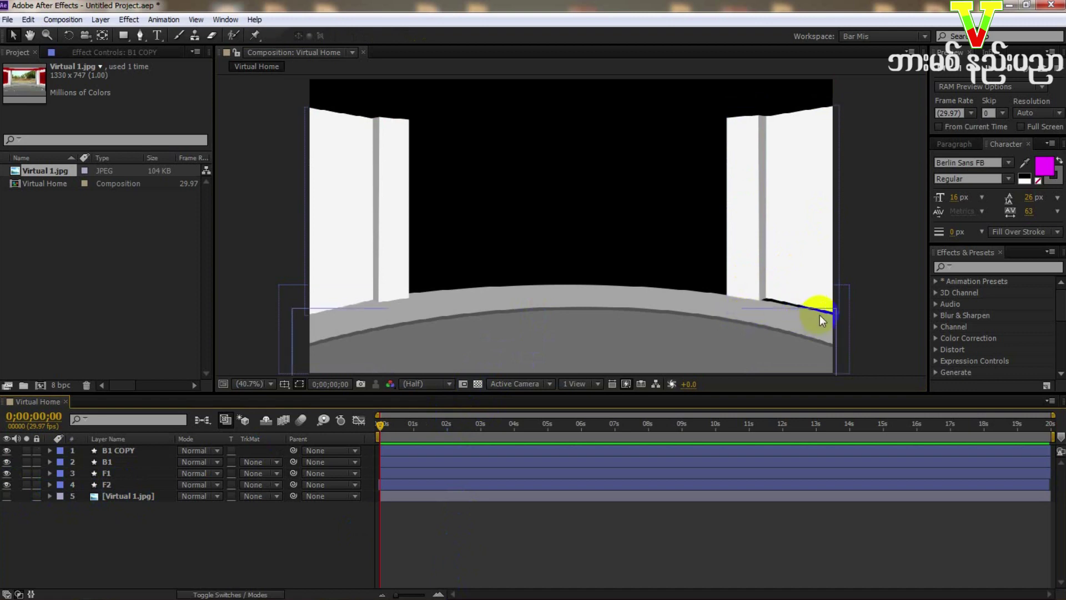
# Step: Try to grab the F2 floor layer's upper right corner with the Pen tool
pyautogui.click(102, 495)
pyautogui.click(108, 475)
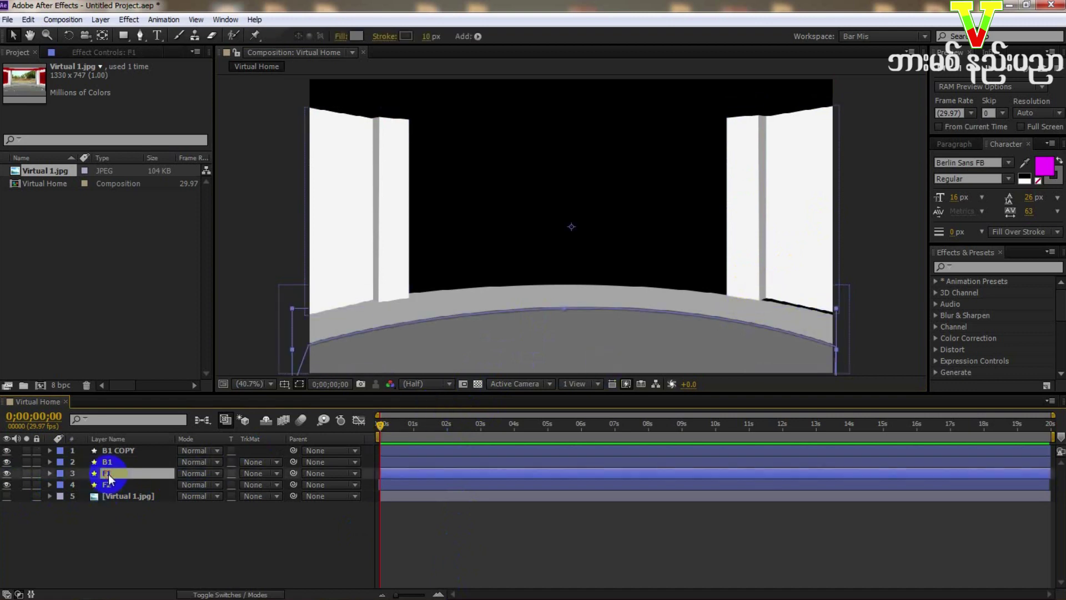
pyautogui.click(108, 484)
pyautogui.click(238, 80)
pyautogui.click(140, 35)
pyautogui.click(850, 286)
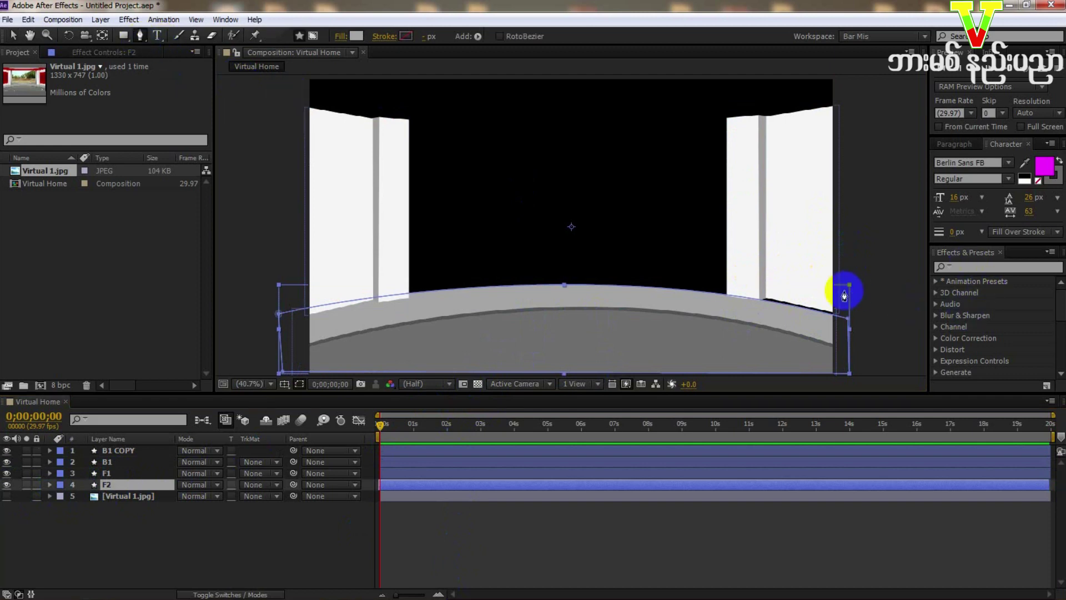
pyautogui.click(391, 515)
pyautogui.click(414, 485)
pyautogui.click(850, 286)
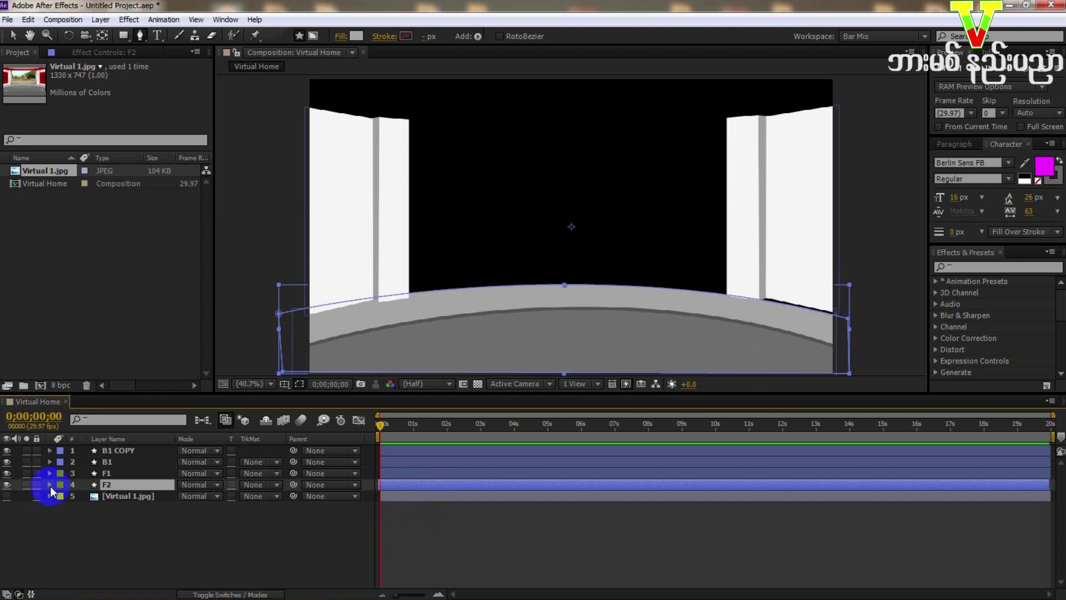
# Step: Expand F2's contents and enlarge Shape 1 about its centre so the floor fills the gap under the right wall
pyautogui.click(50, 484)
pyautogui.click(62, 495)
pyautogui.click(87, 508)
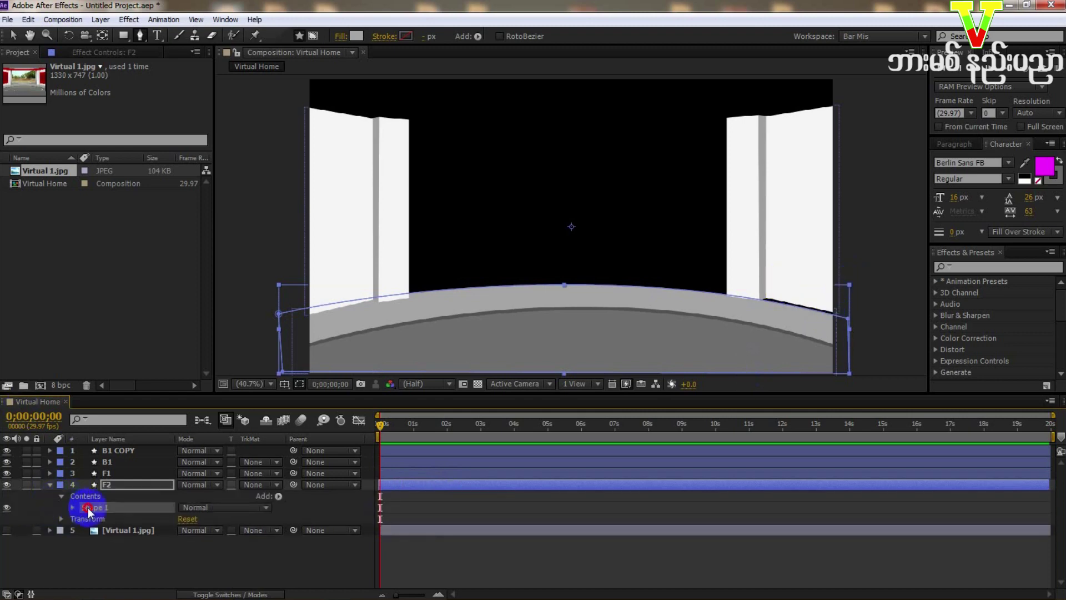
pyautogui.click(852, 284)
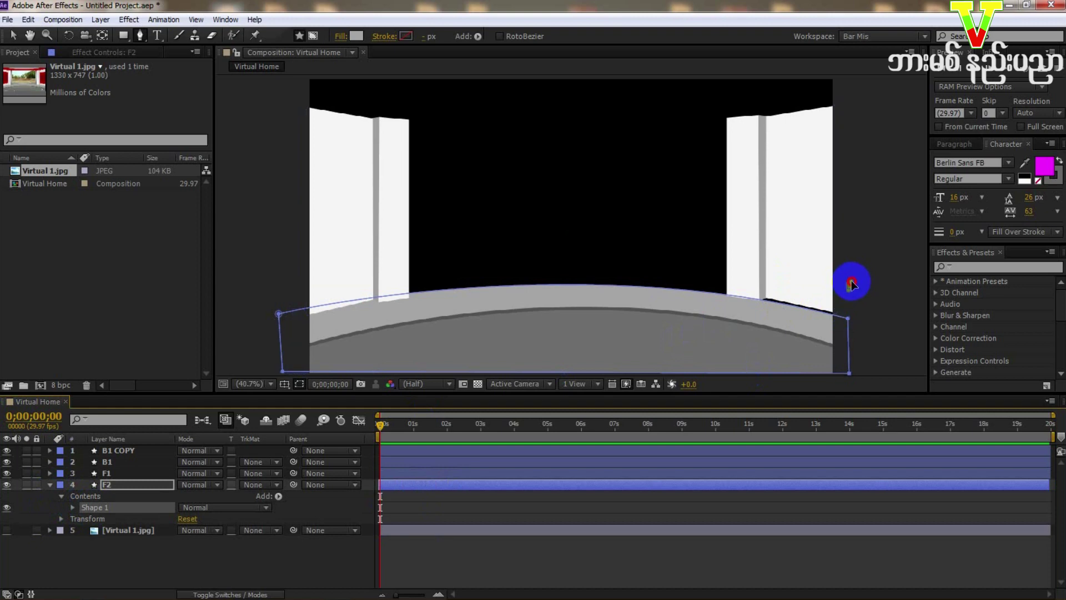
pyautogui.hotkey('ctrl', 'z')
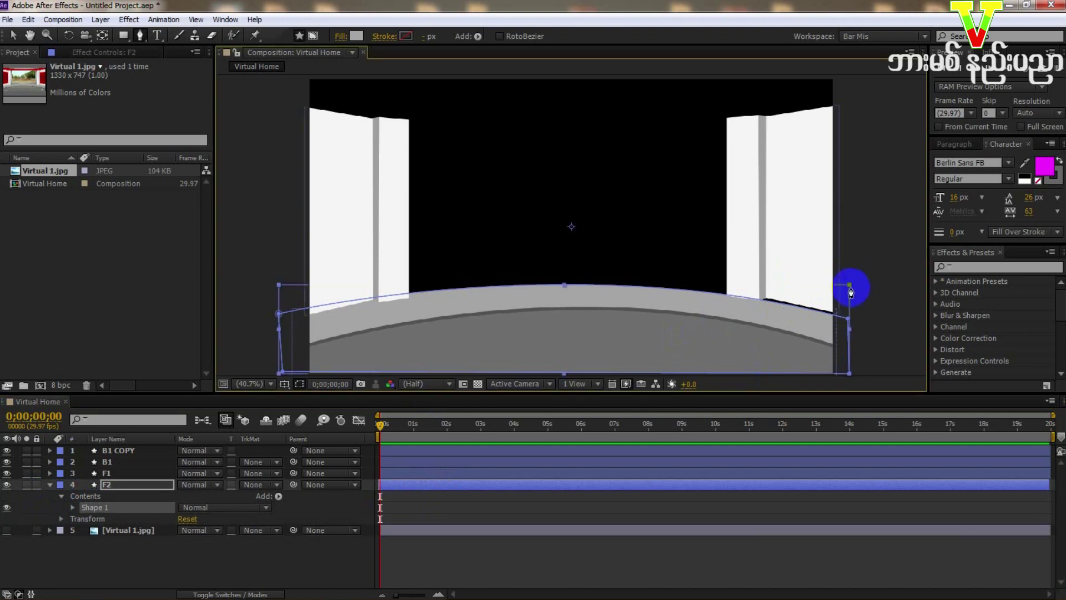
pyautogui.click(95, 366)
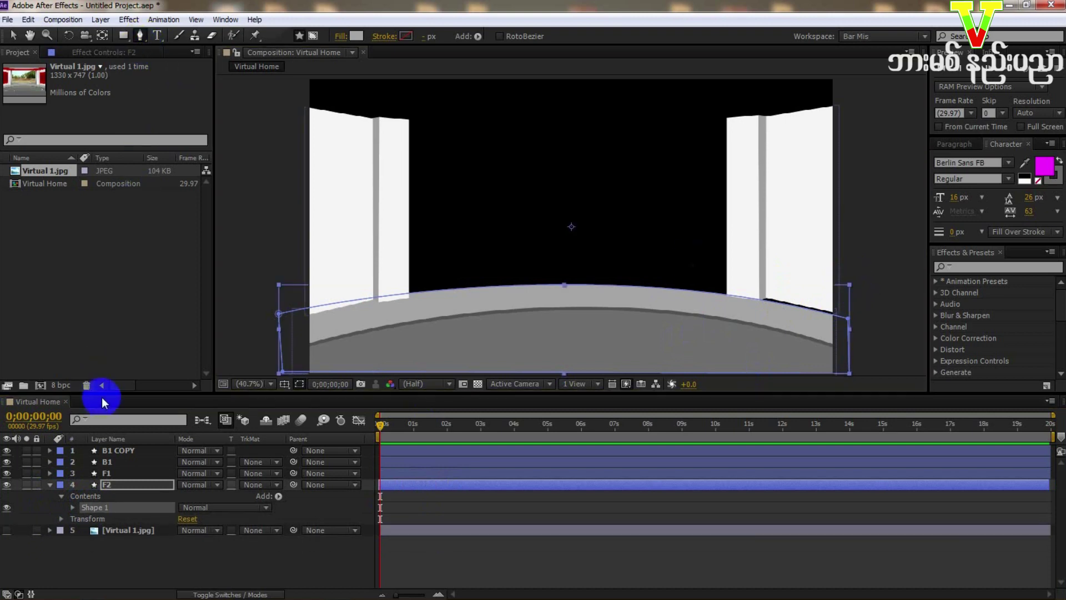
pyautogui.click(138, 487)
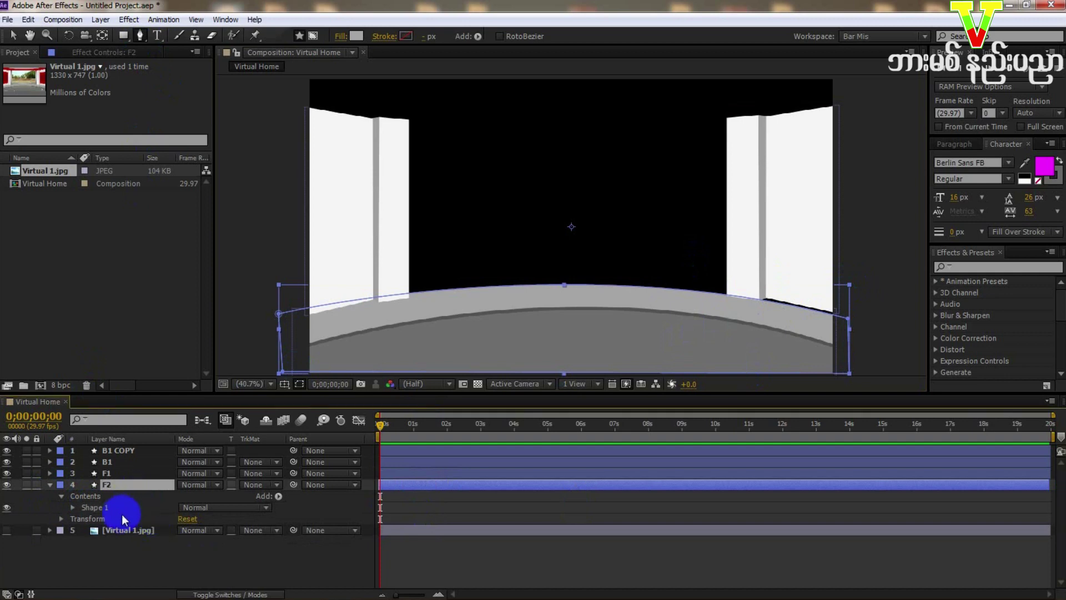
pyautogui.click(119, 508)
pyautogui.click(13, 35)
pyautogui.moveTo(849, 286); pyautogui.dragTo(861, 283)
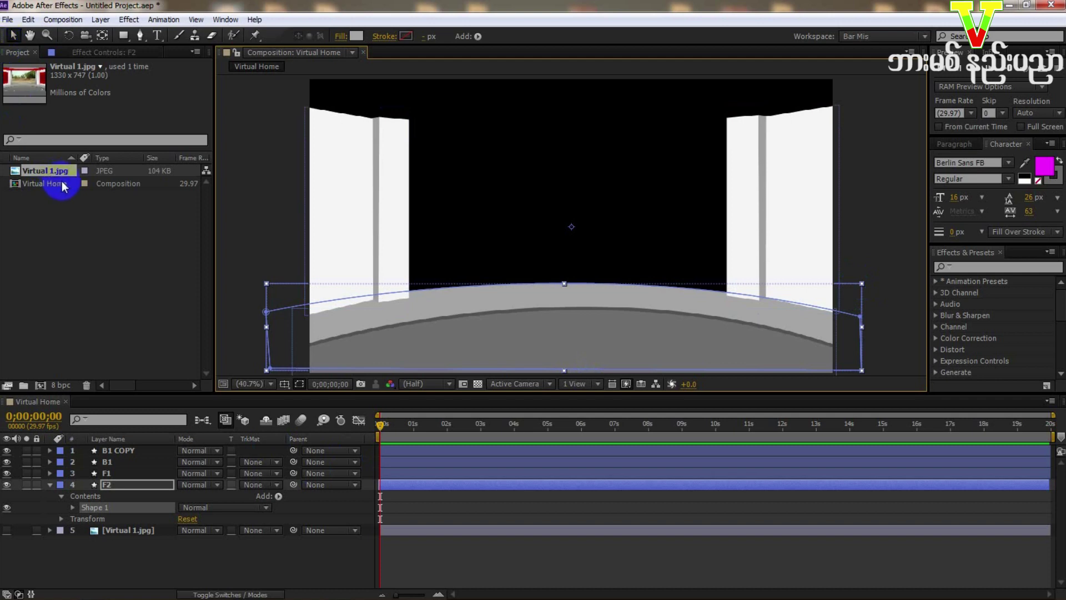
pyautogui.click(148, 567)
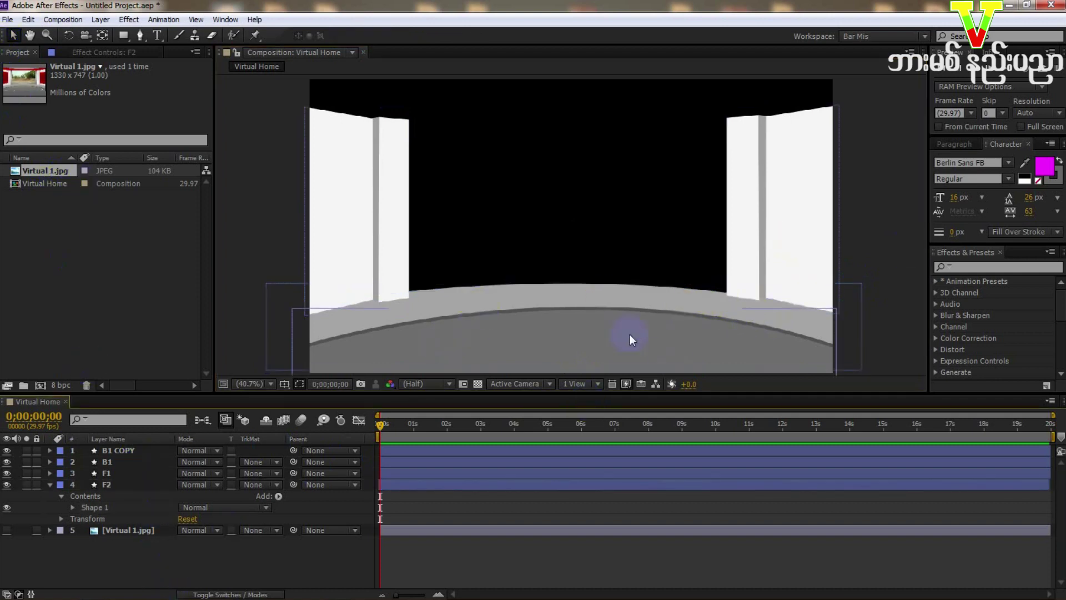
# Step: Enlarge the F2 floor slightly further beyond both sides of the composition, and collapse its properties
pyautogui.click(123, 495)
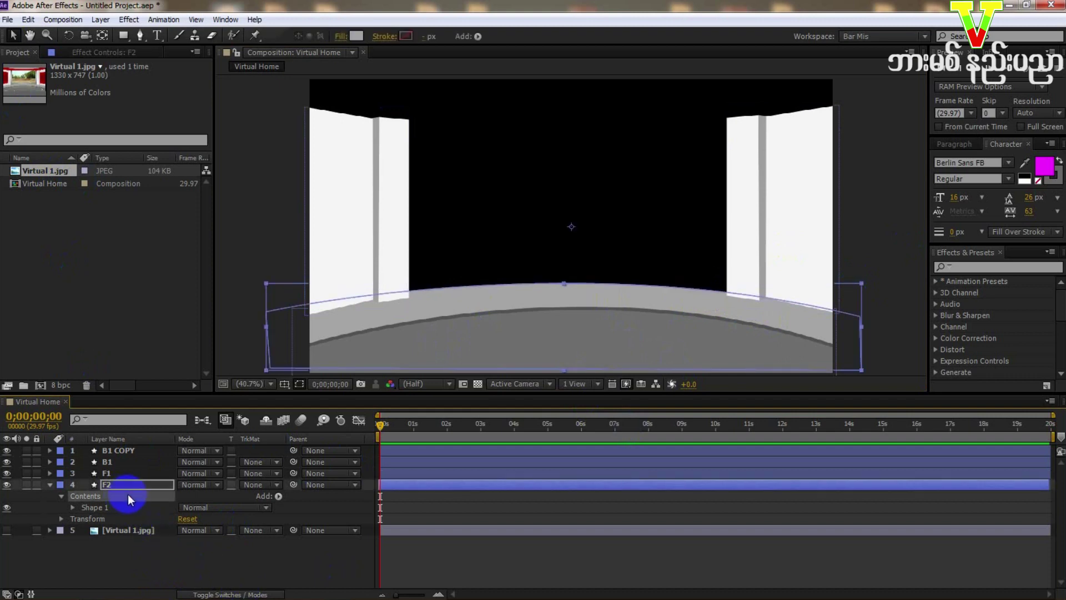
pyautogui.moveTo(862, 281); pyautogui.dragTo(879, 282)
pyautogui.click(143, 547)
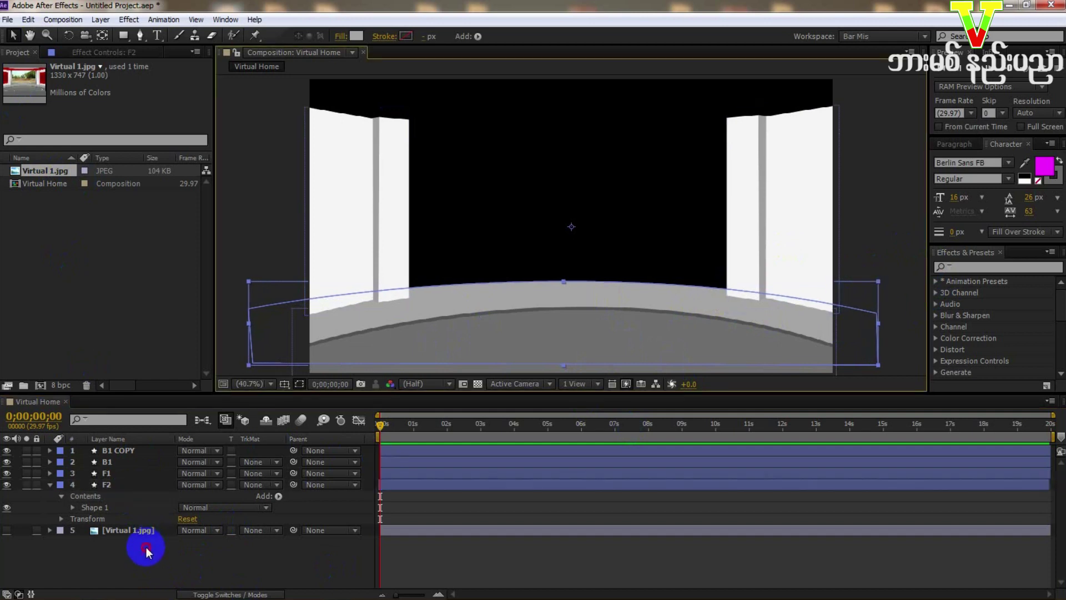
pyautogui.click(46, 482)
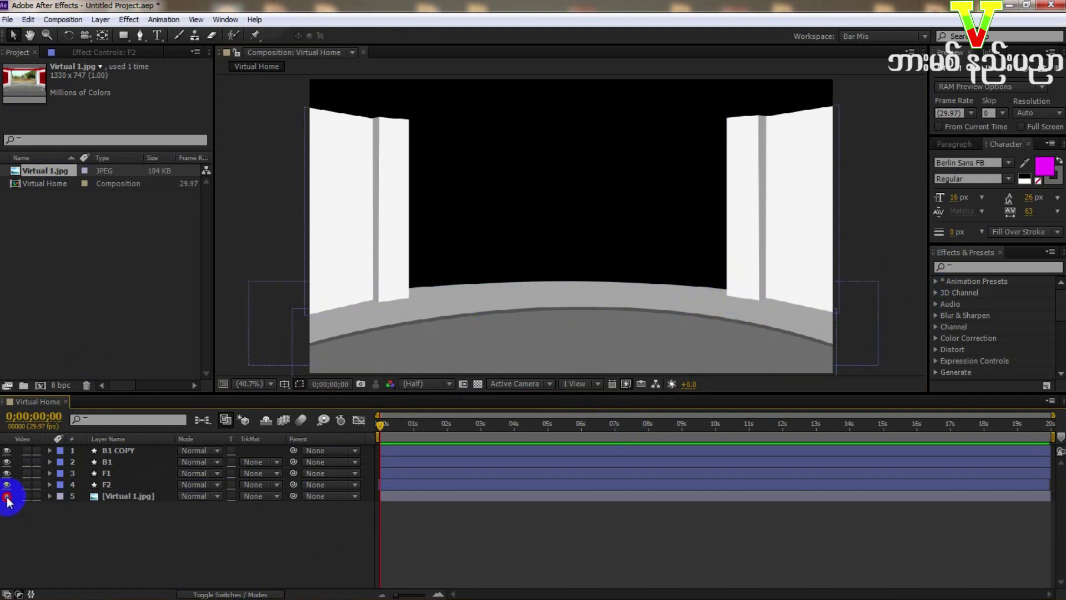
# Step: Show Virtual 1.jpg and trace the white ceiling above the red band with the Pen tool, curving its lower edge downward
pyautogui.click(7, 497)
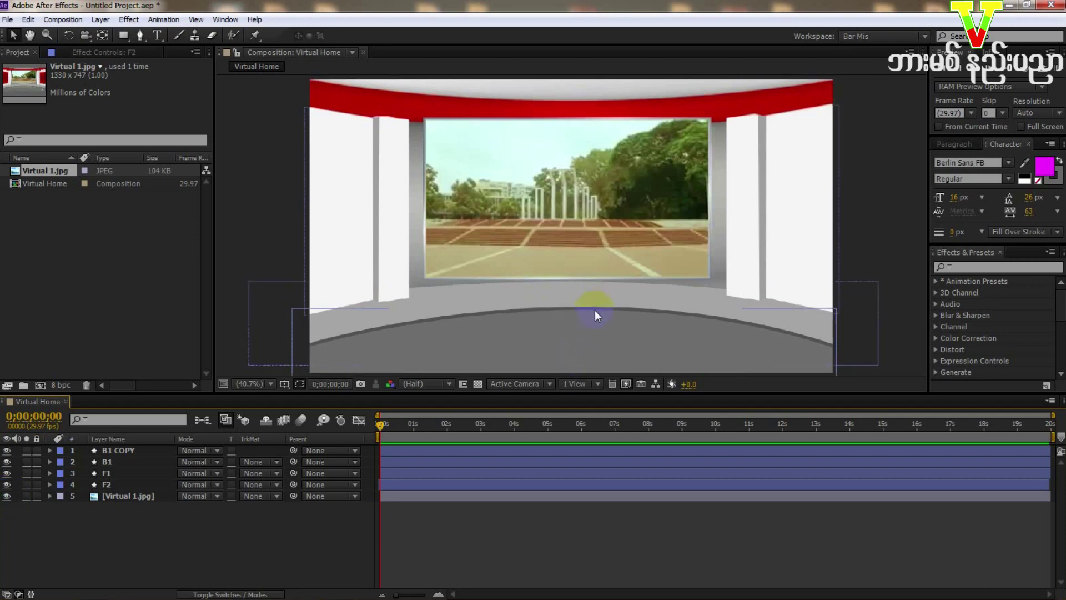
pyautogui.click(455, 225)
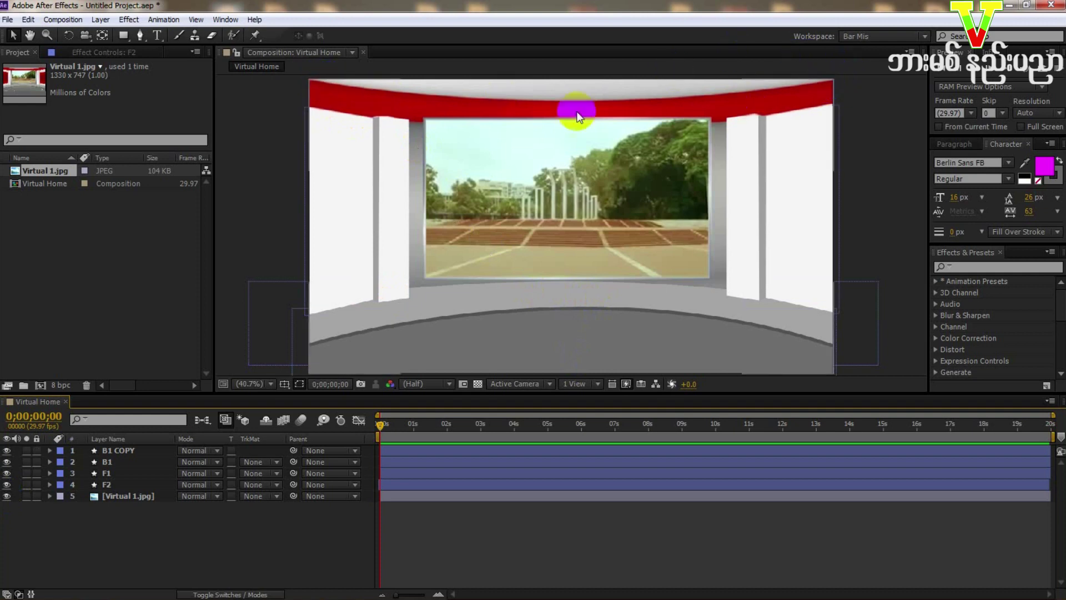
pyautogui.click(140, 35)
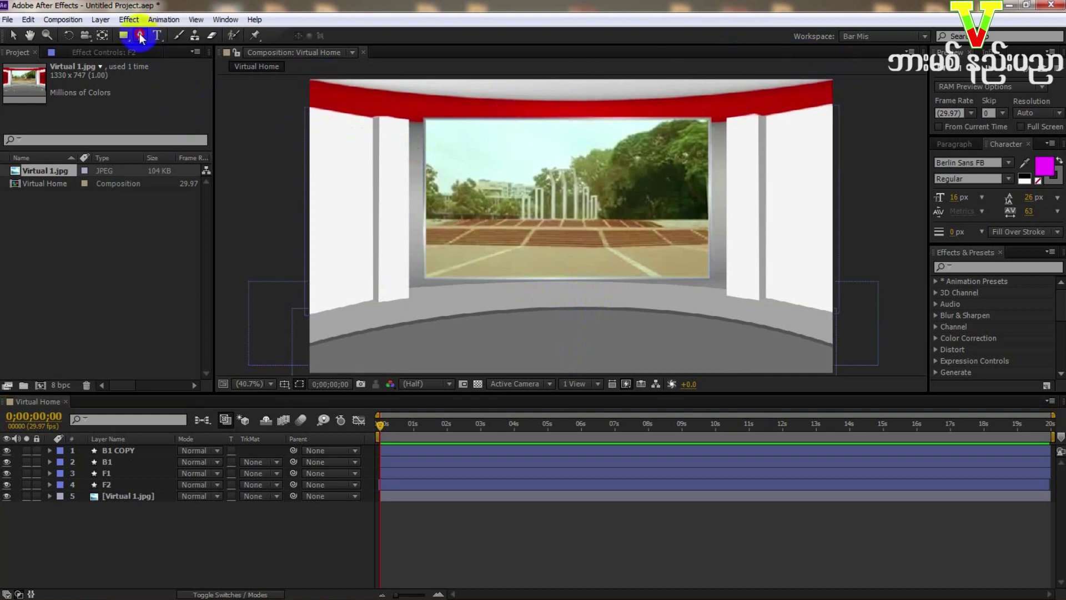
pyautogui.click(306, 79)
pyautogui.click(838, 80)
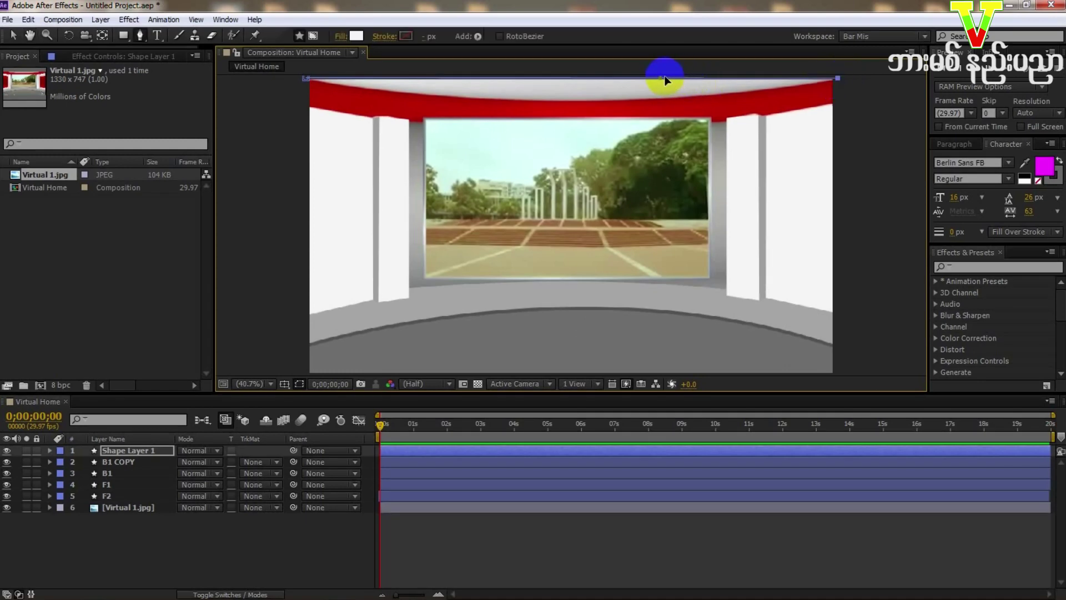
pyautogui.moveTo(660, 78); pyautogui.dragTo(581, 132)
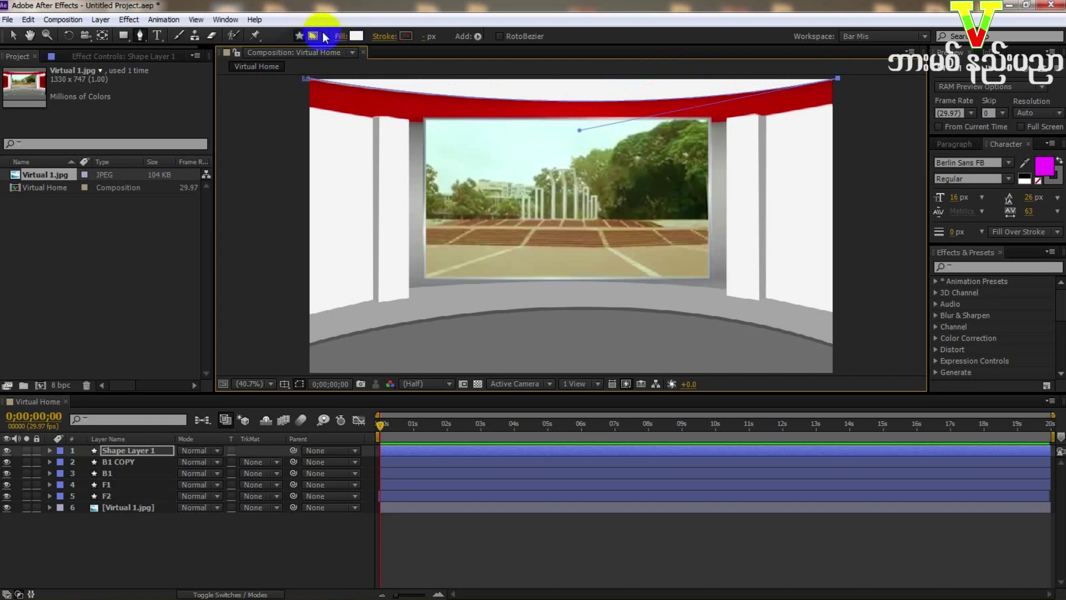
# Step: Give the ceiling shape a radial gradient fill from white to dark grey 2B2B2B, and deselect it
pyautogui.click(340, 37)
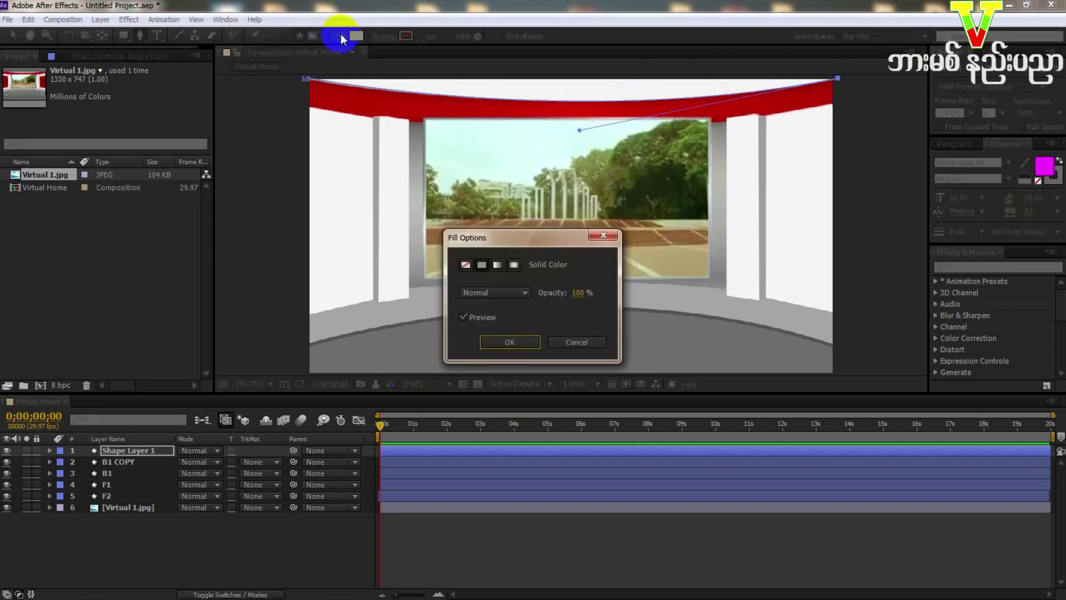
pyautogui.click(513, 265)
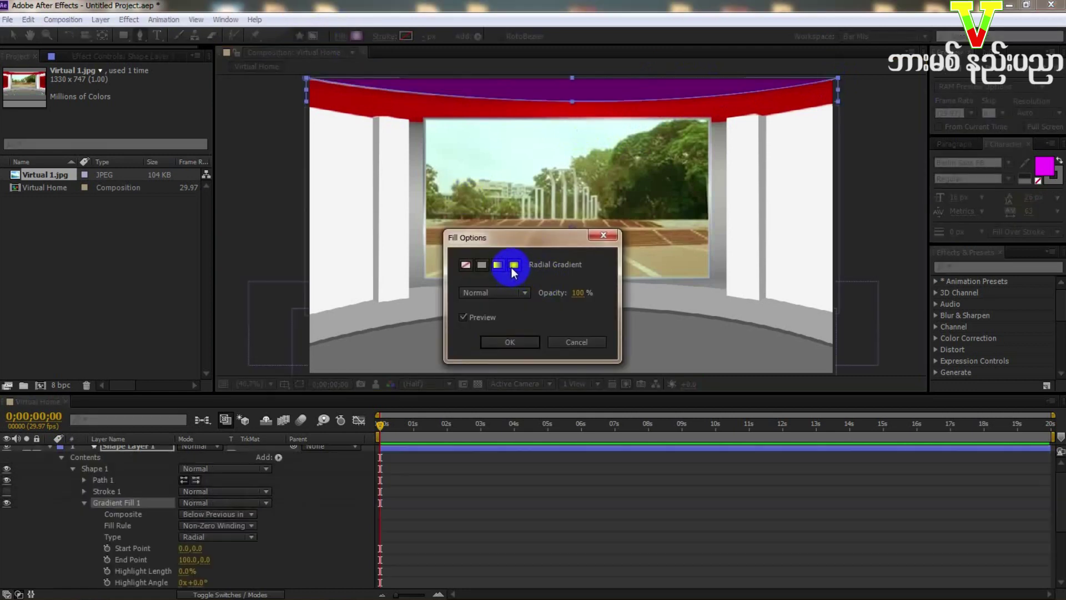
pyautogui.click(509, 341)
pyautogui.click(355, 36)
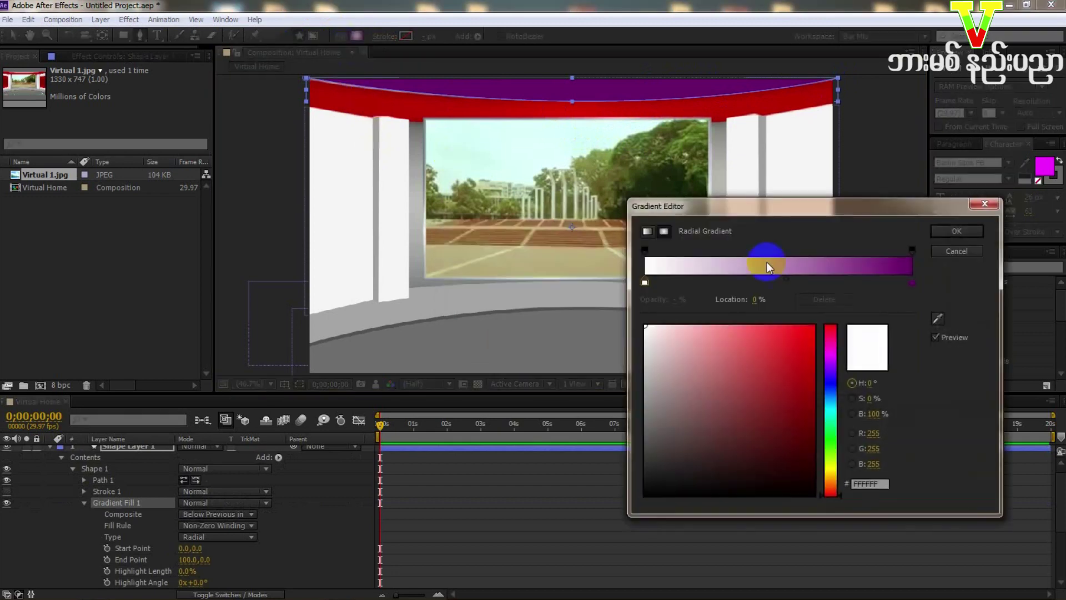
pyautogui.click(913, 281)
pyautogui.click(646, 467)
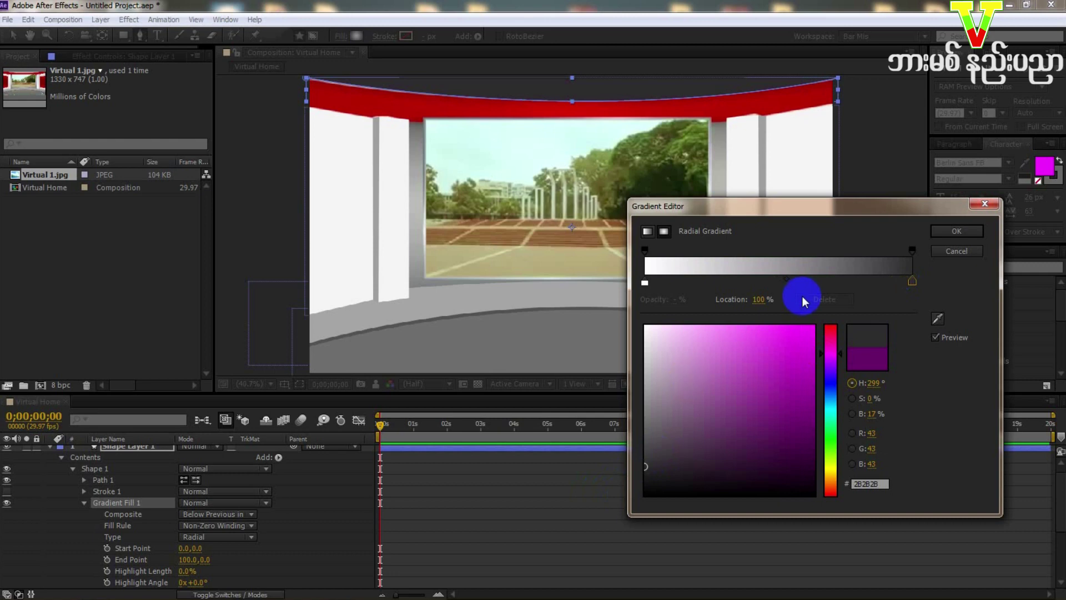
pyautogui.click(645, 283)
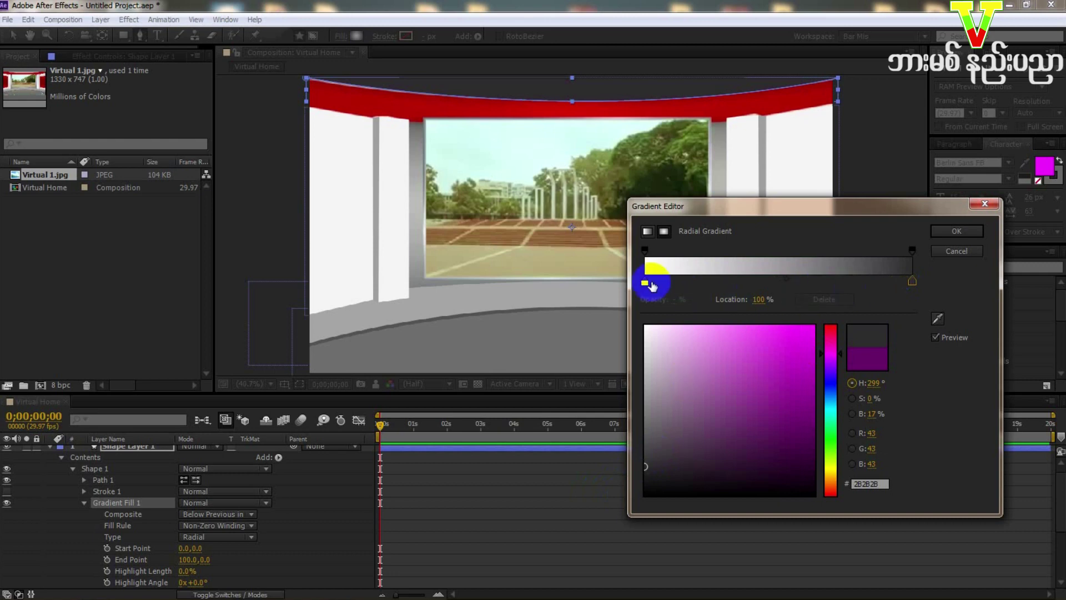
pyautogui.click(957, 231)
pyautogui.click(102, 35)
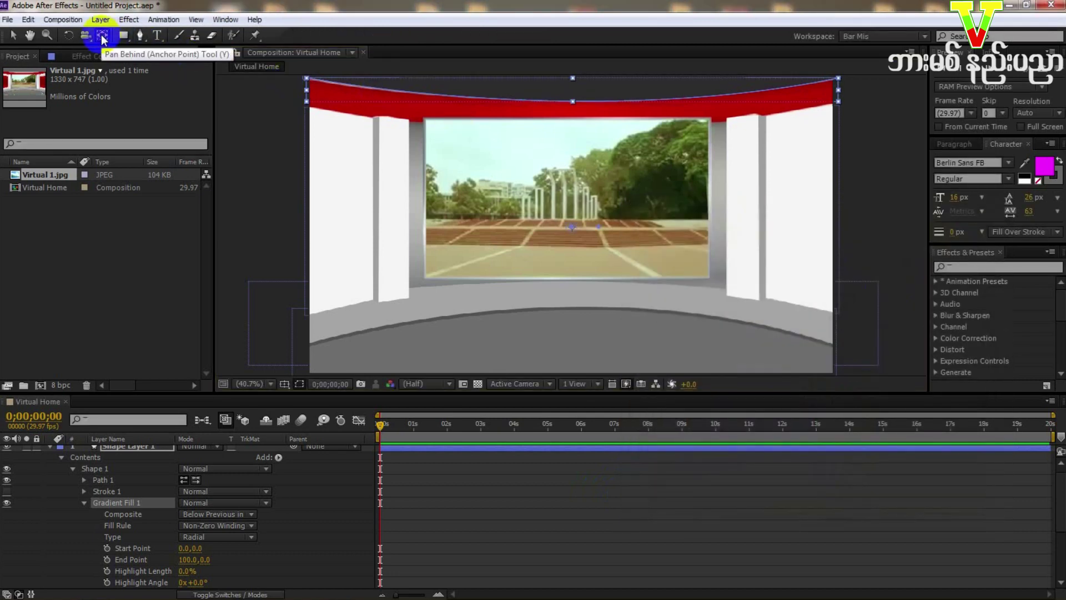
pyautogui.click(568, 511)
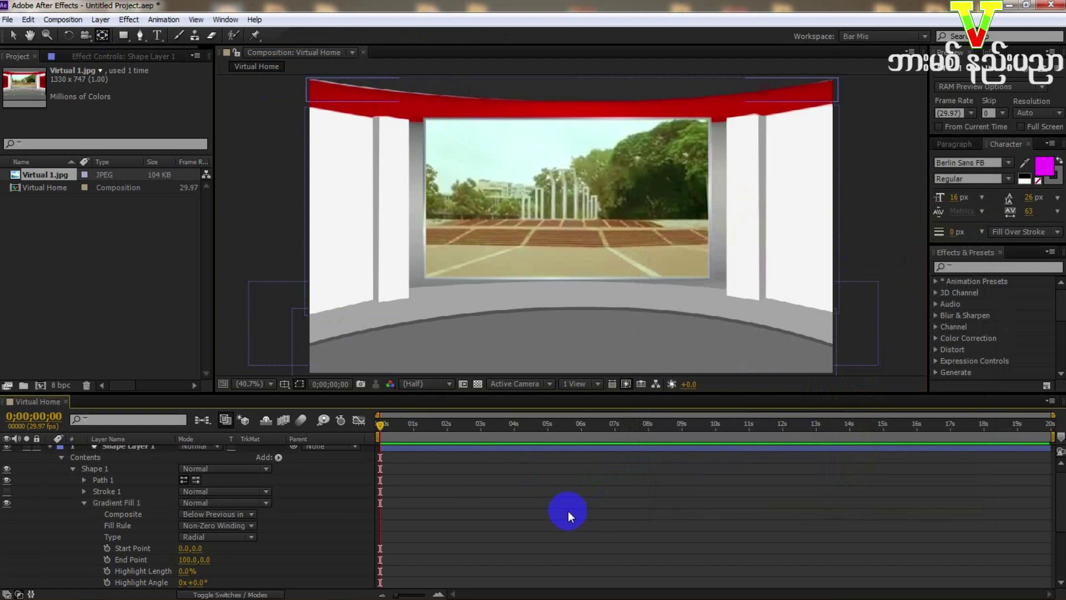
# Step: Select the ceiling shape layer and lighten the dark end colour of its radial gradient fill to a mid grey
pyautogui.click(525, 449)
pyautogui.click(140, 37)
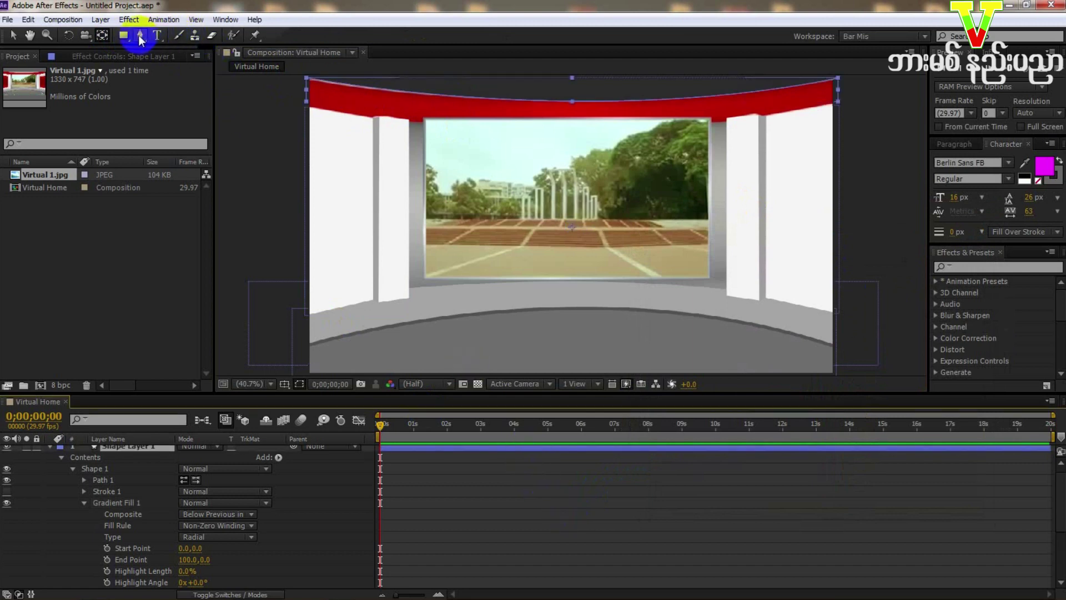
pyautogui.click(356, 38)
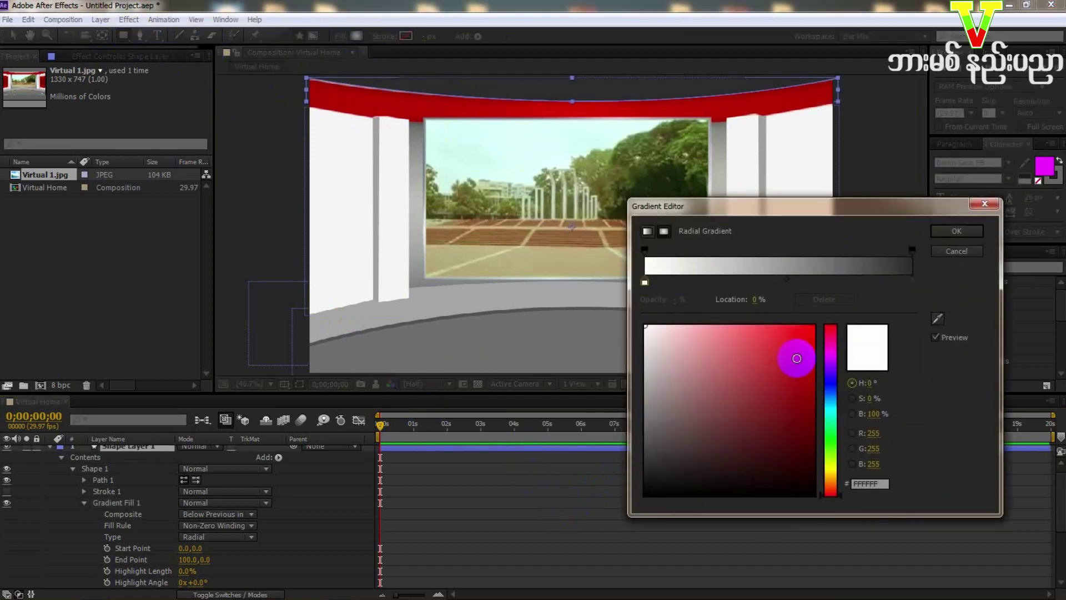
pyautogui.moveTo(657, 343); pyautogui.dragTo(630, 321)
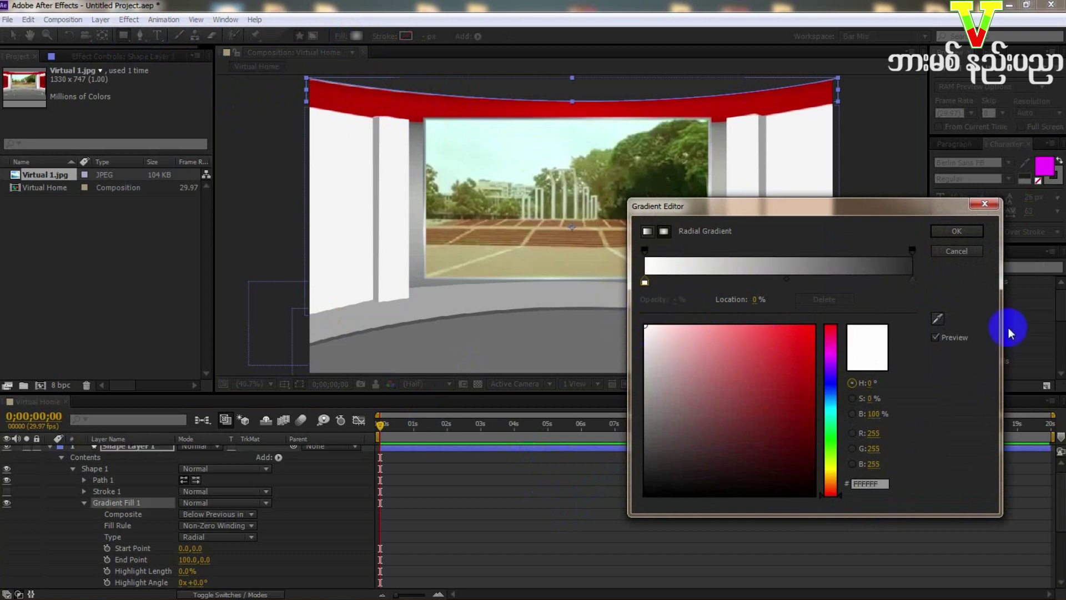
pyautogui.click(912, 281)
pyautogui.click(645, 436)
pyautogui.click(861, 281)
pyautogui.click(955, 231)
# Step: Stretch the ceiling's radial gradient by moving its end point to about -1132, -835, deselect the layer and collapse its properties
pyautogui.click(156, 52)
pyautogui.click(103, 35)
pyautogui.click(604, 238)
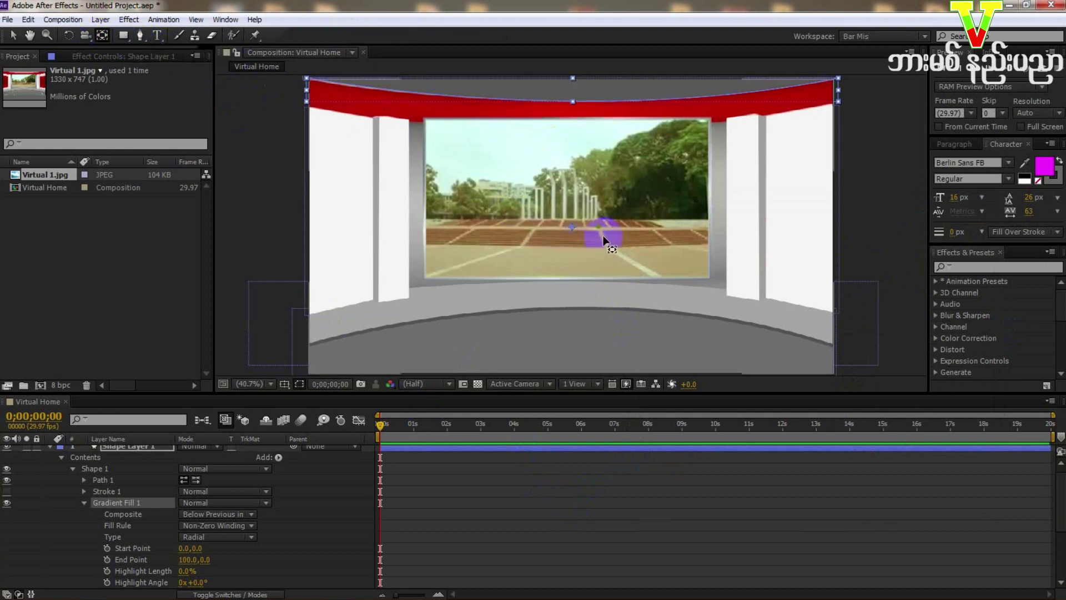
pyautogui.moveTo(599, 226); pyautogui.dragTo(271, 3)
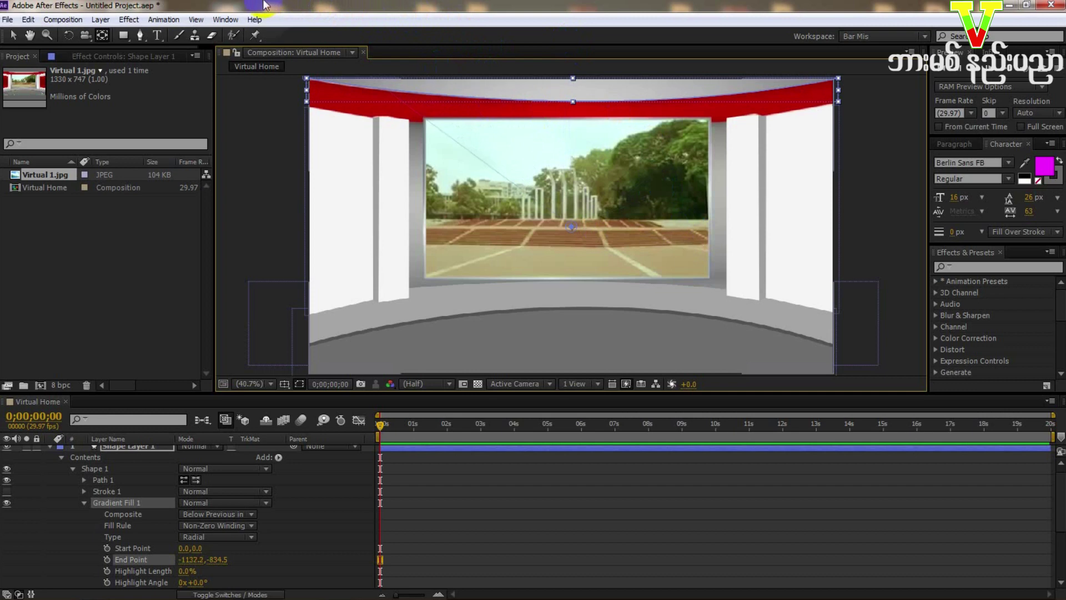
pyautogui.click(618, 235)
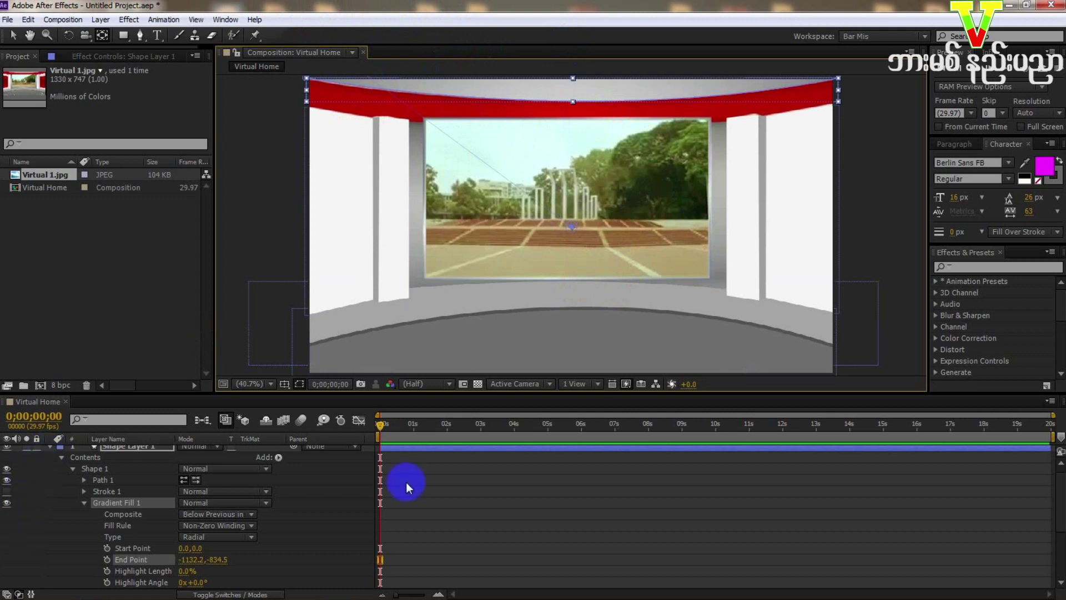
pyautogui.click(502, 496)
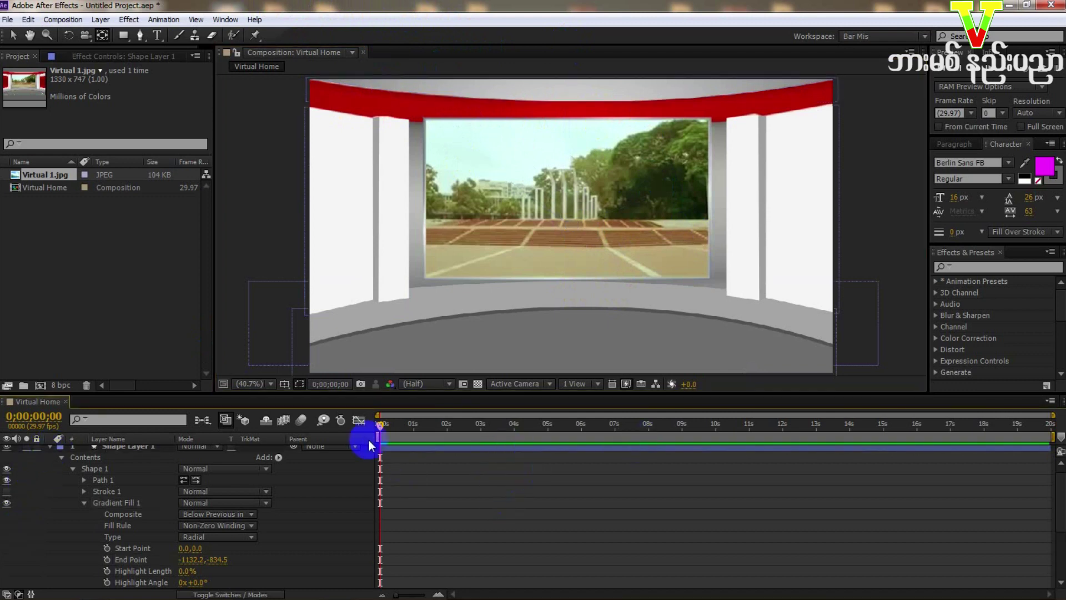
pyautogui.click(49, 448)
# Step: Inspect the ceiling layer's gradient colours in the Gradient Editor and its gradient line in the composition, and deselect the layer
pyautogui.click(521, 450)
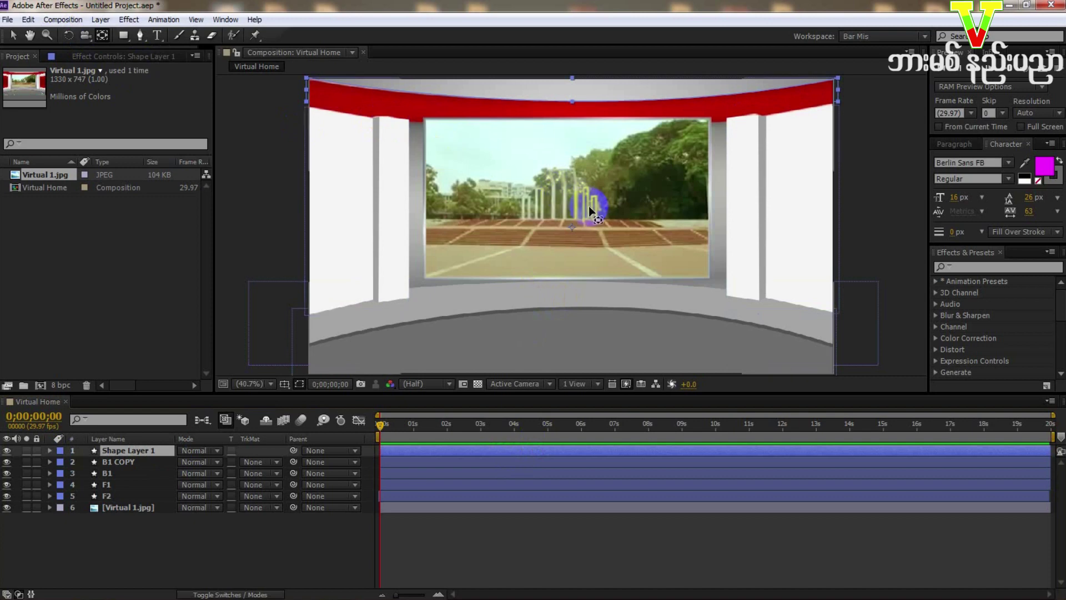
pyautogui.click(509, 449)
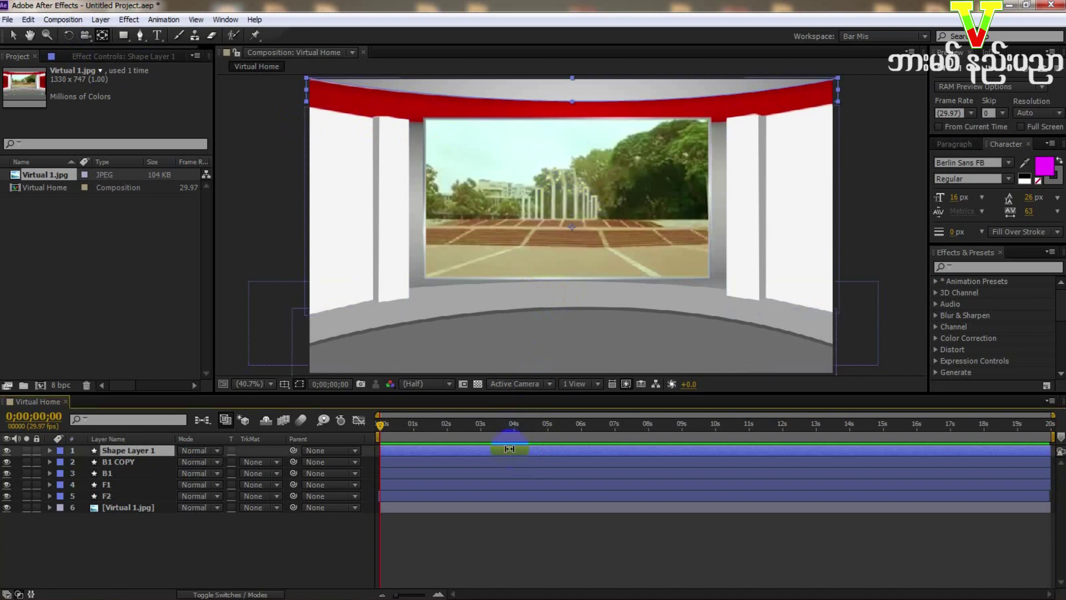
pyautogui.click(124, 35)
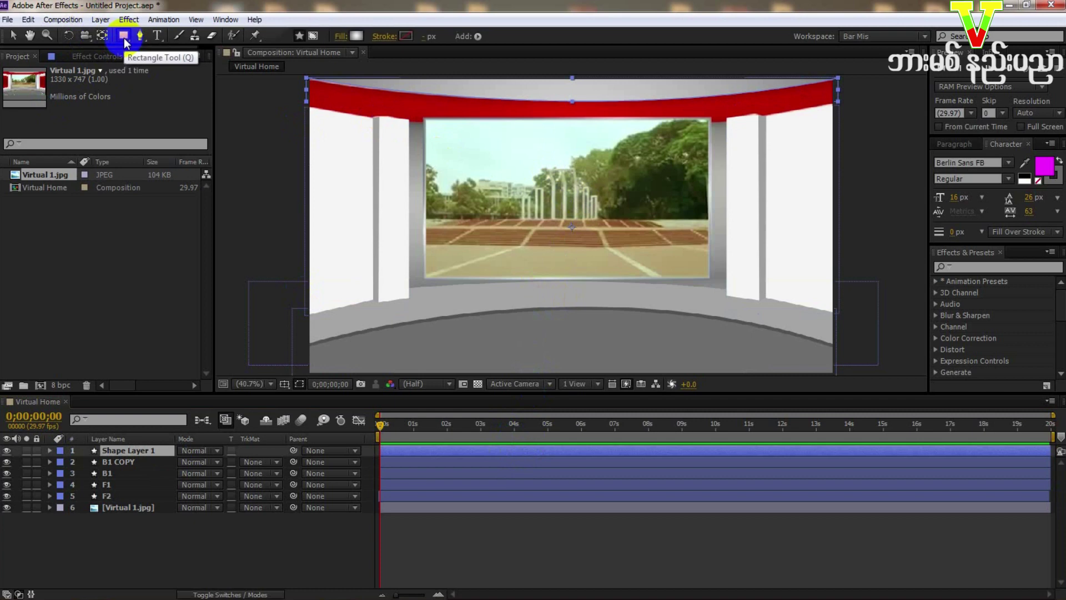
pyautogui.click(356, 36)
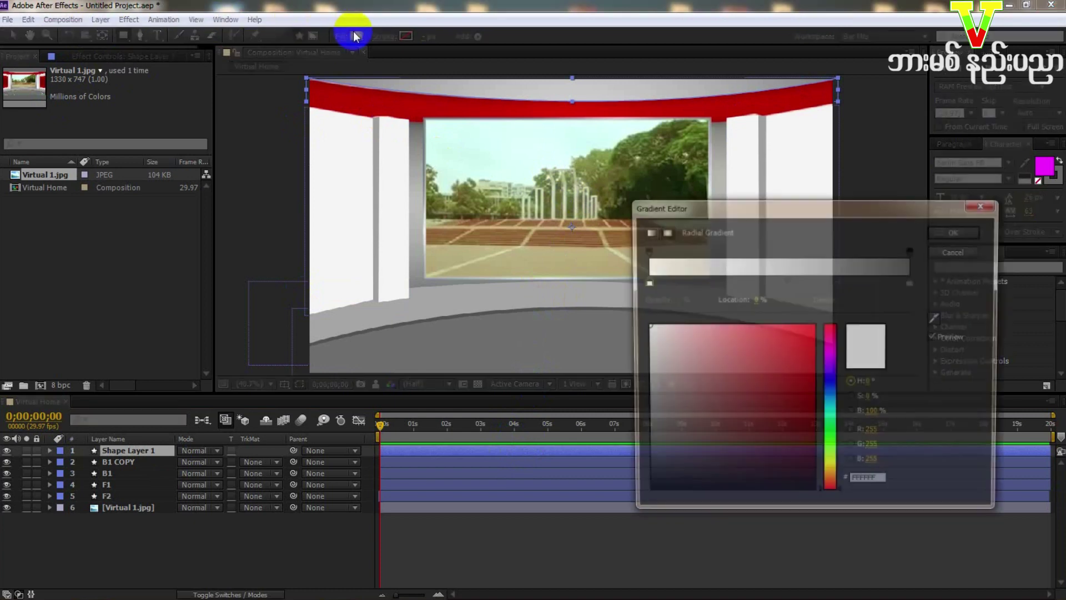
pyautogui.click(960, 234)
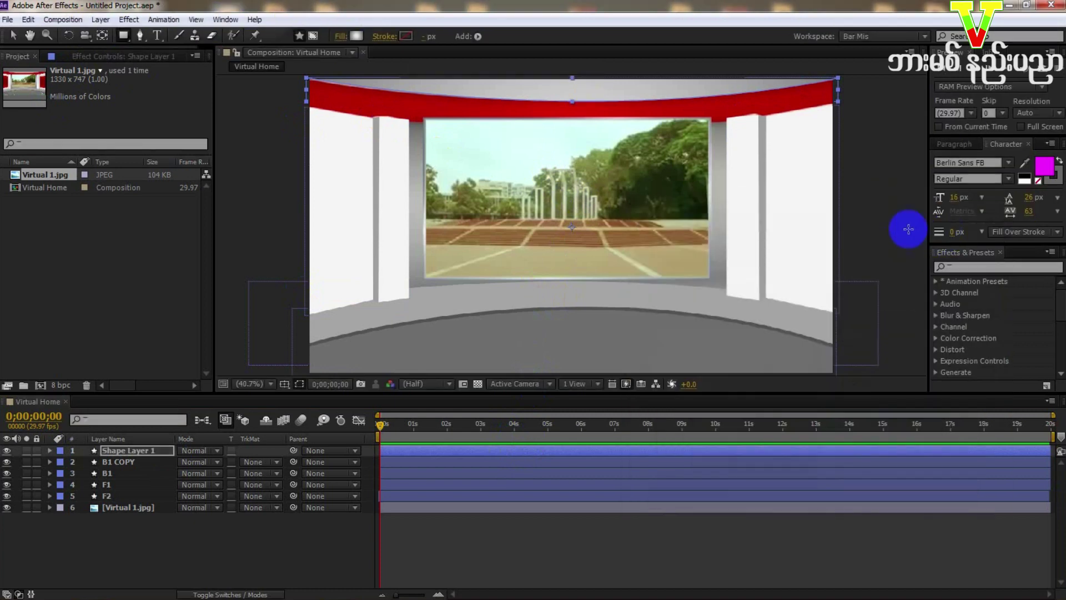
pyautogui.click(103, 35)
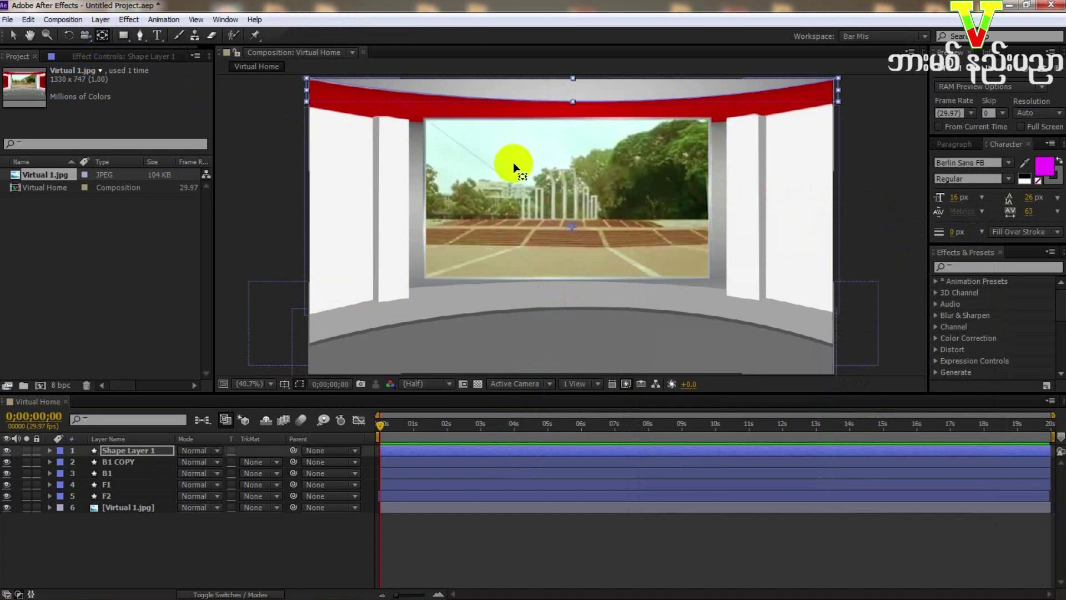
pyautogui.click(294, 495)
pyautogui.click(232, 537)
pyautogui.click(335, 94)
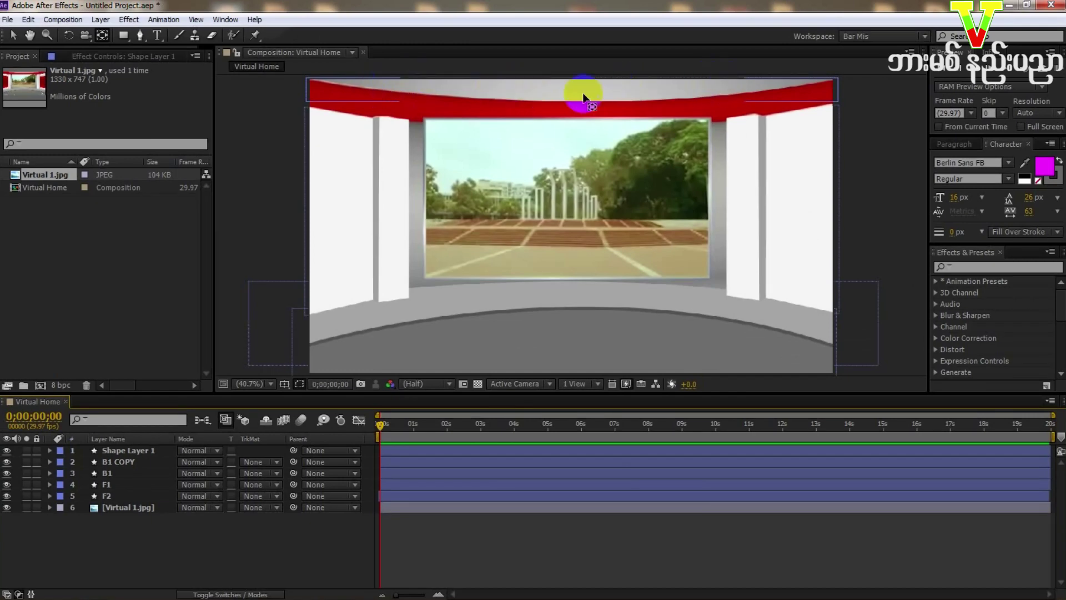
# Step: Hide and reshow the Virtual 1.jpg reference layer to compare the traced walls, floor and ceiling with it
pyautogui.click(48, 499)
pyautogui.click(7, 508)
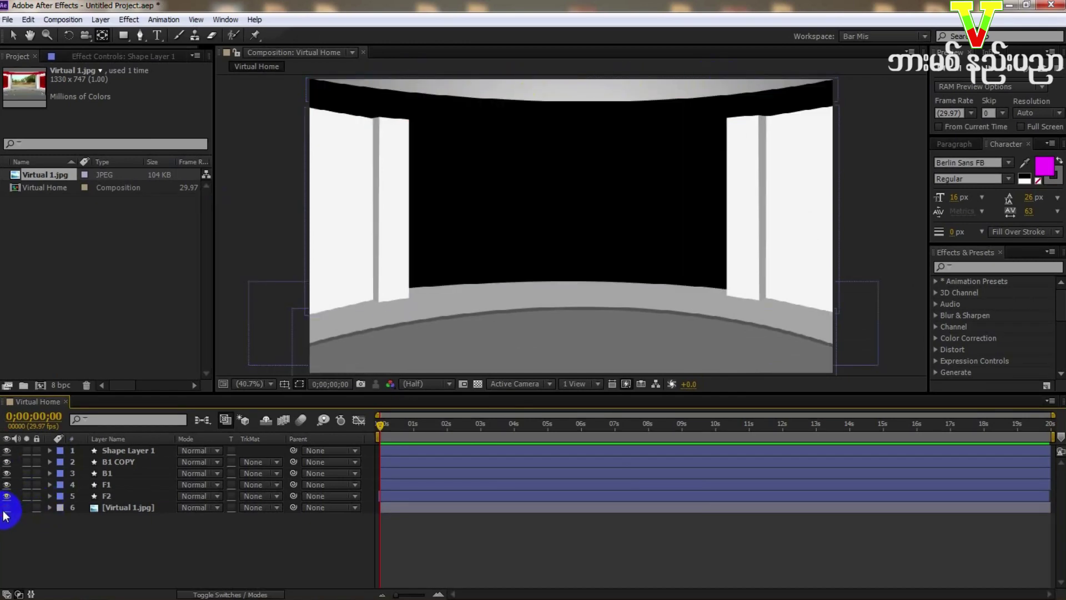
pyautogui.click(6, 507)
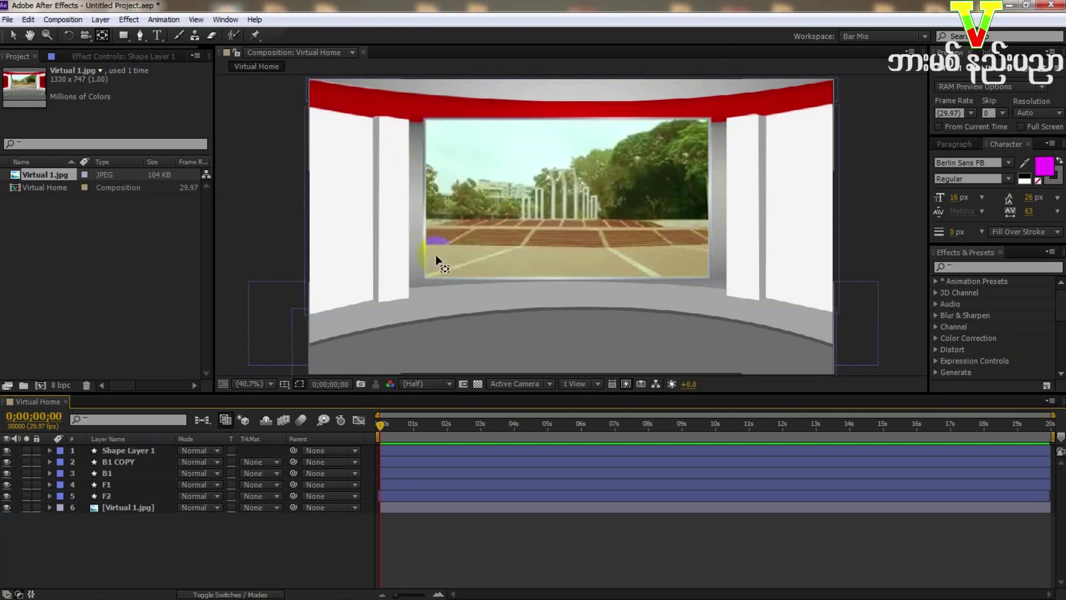
pyautogui.click(190, 467)
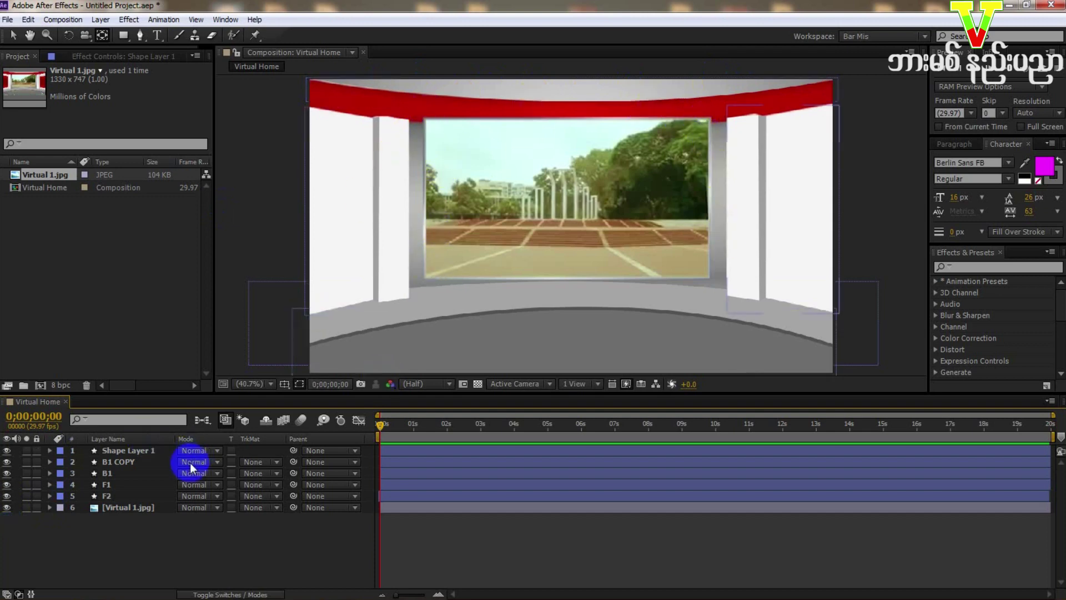
# Step: Trace the four-cornered video screen in the middle of the back wall with the Pen tool as a new shape layer, and collapse its properties
pyautogui.click(13, 37)
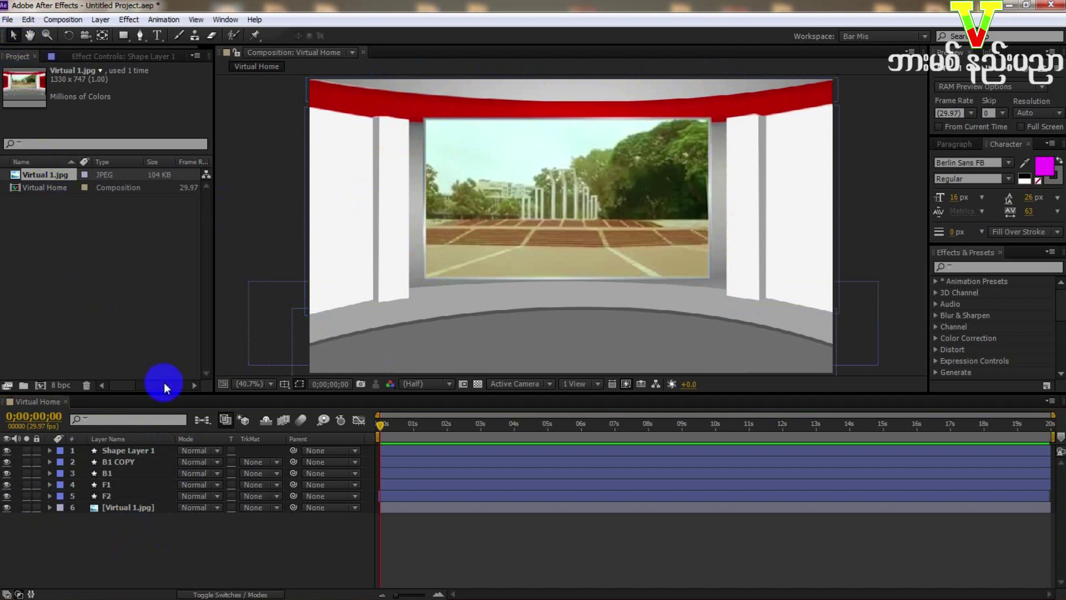
pyautogui.click(140, 37)
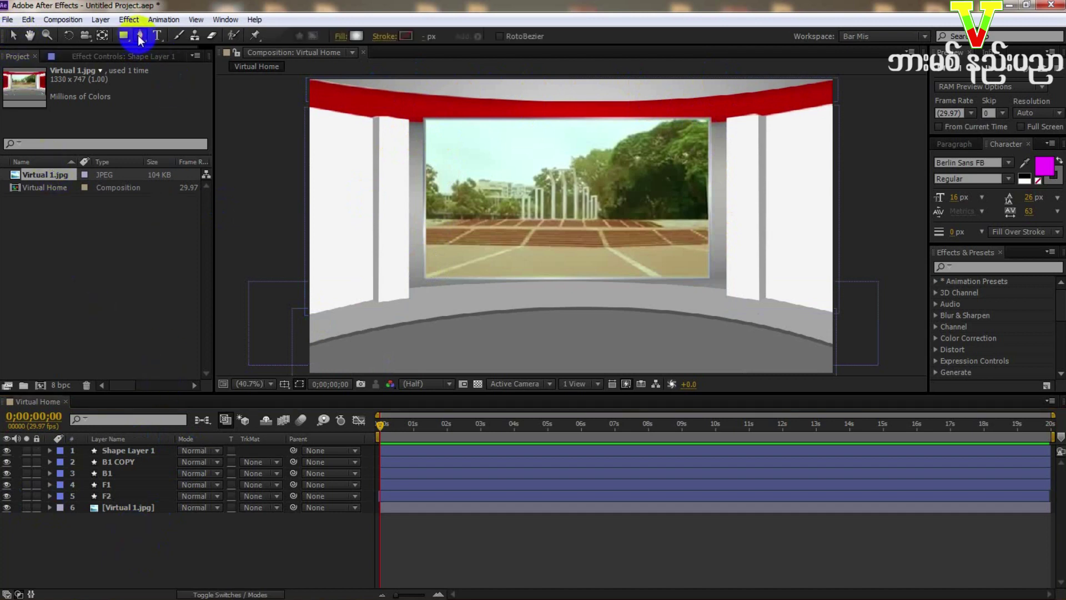
pyautogui.click(427, 124)
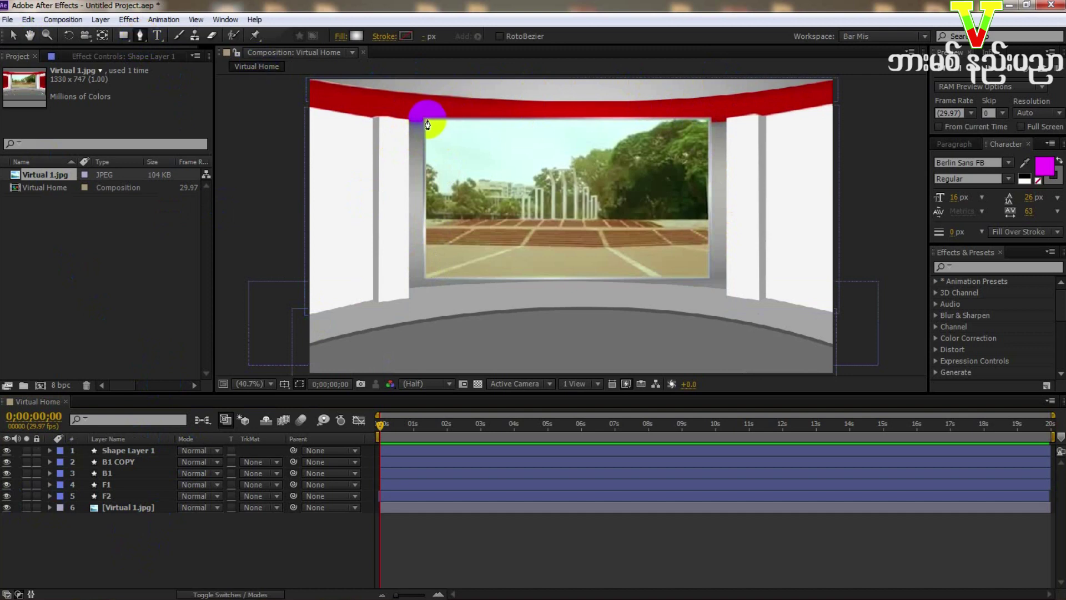
pyautogui.click(712, 123)
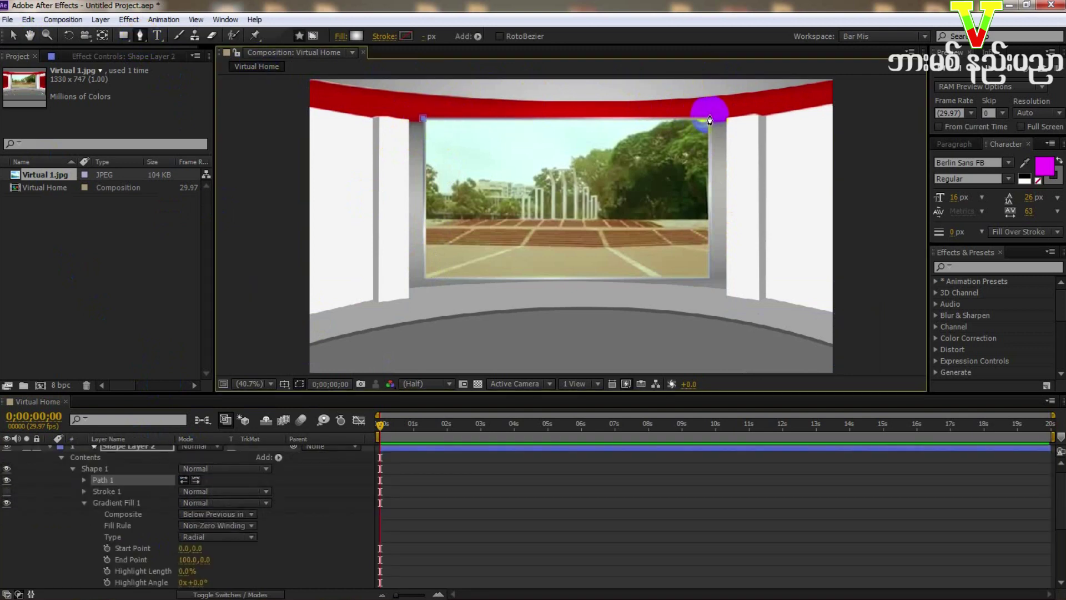
pyautogui.click(715, 252)
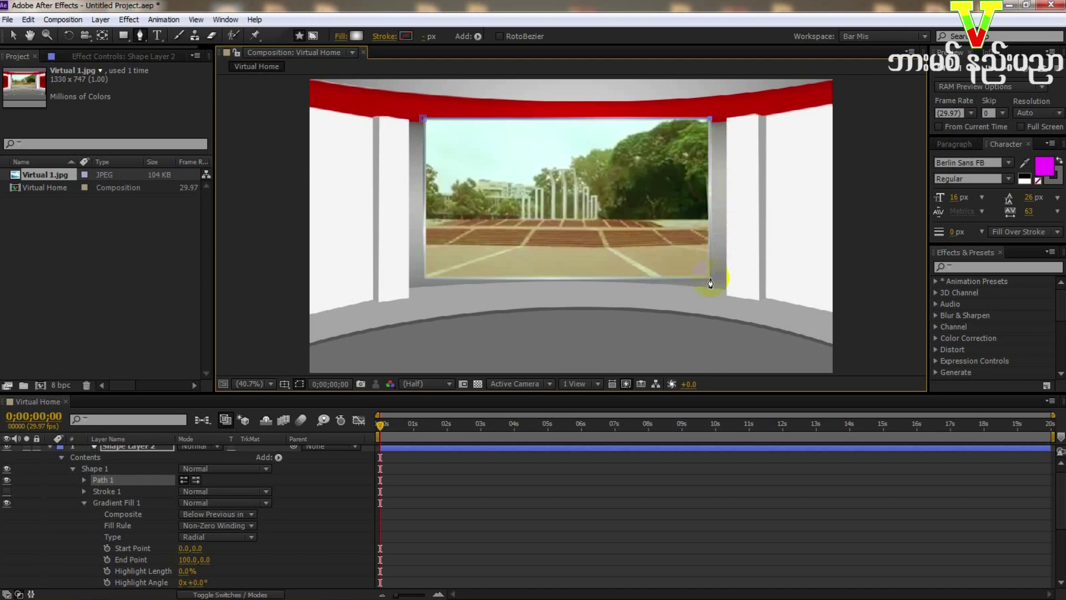
pyautogui.click(425, 280)
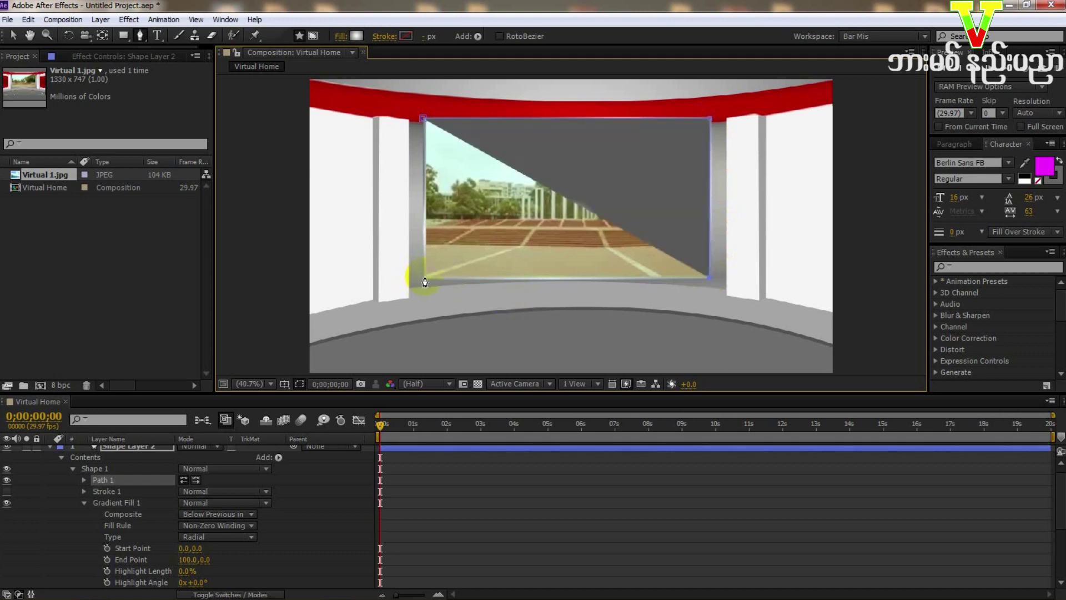
pyautogui.click(423, 118)
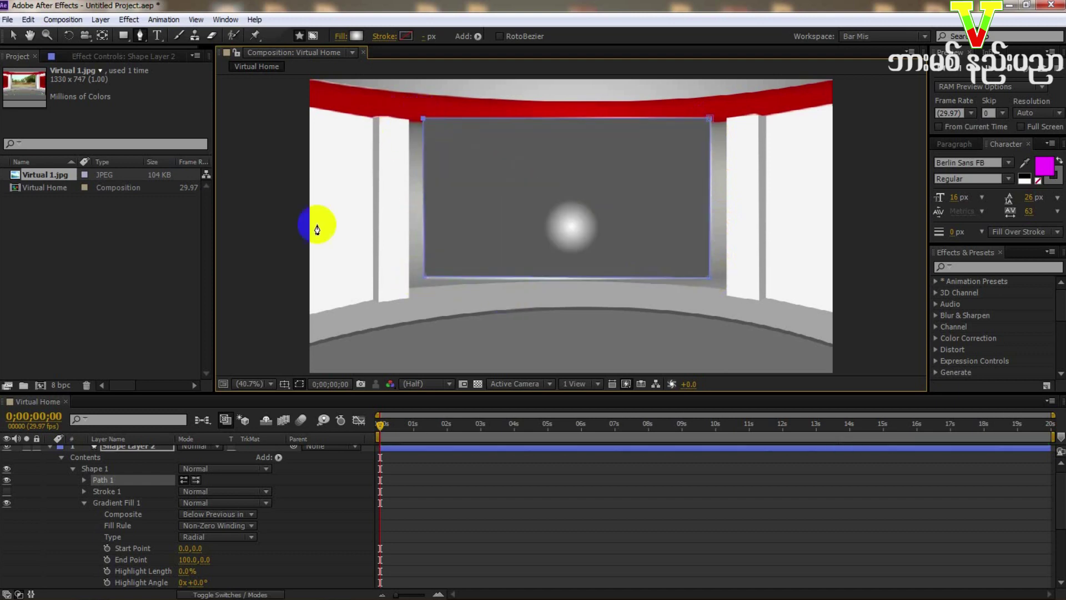
pyautogui.click(50, 445)
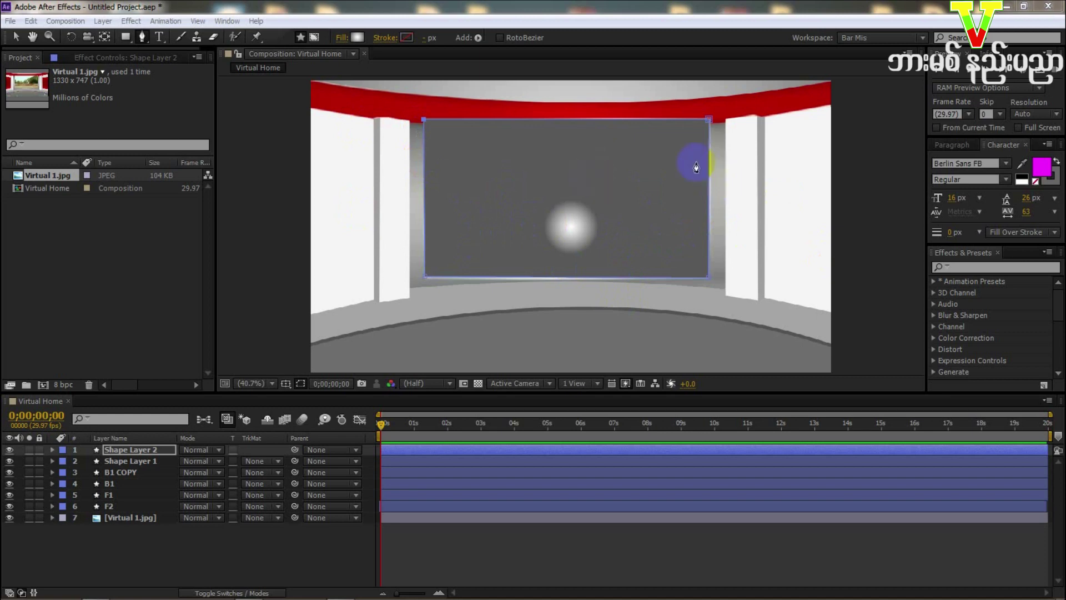
# Step: Set the fill type of the traced screen shape to None
pyautogui.click(341, 40)
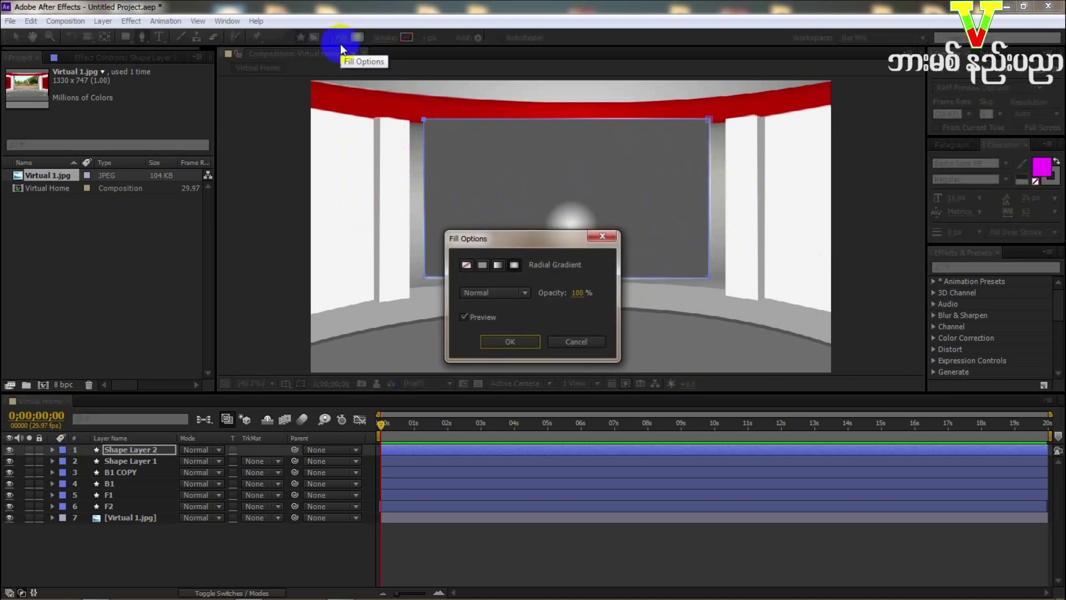
pyautogui.click(465, 265)
pyautogui.click(512, 341)
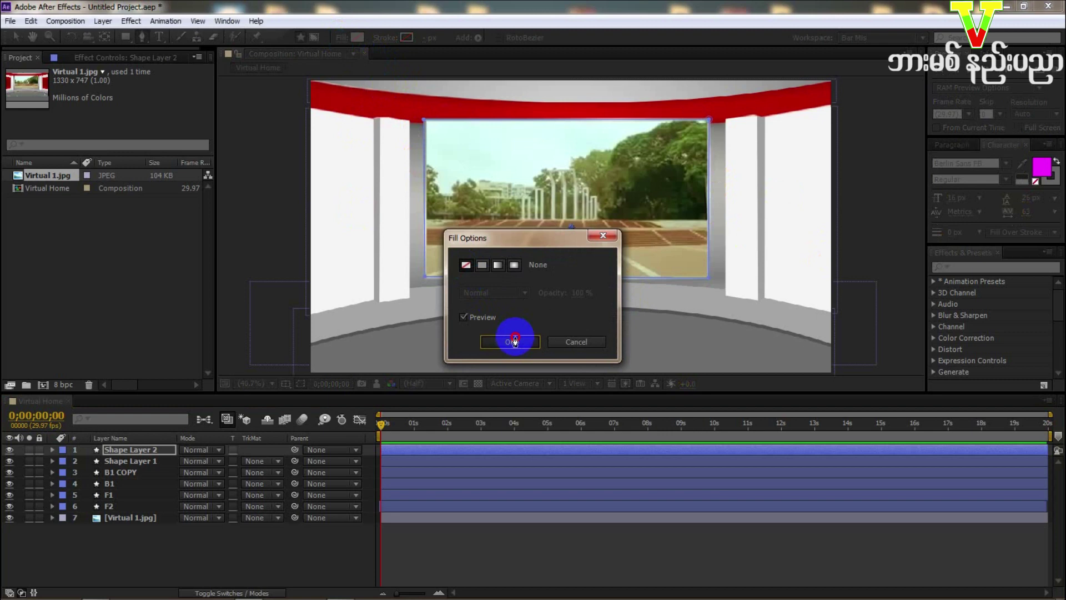
# Step: Give the screen shape a radial gradient stroke with Normal blending and 100% opacity, and collapse the layer's properties
pyautogui.click(373, 40)
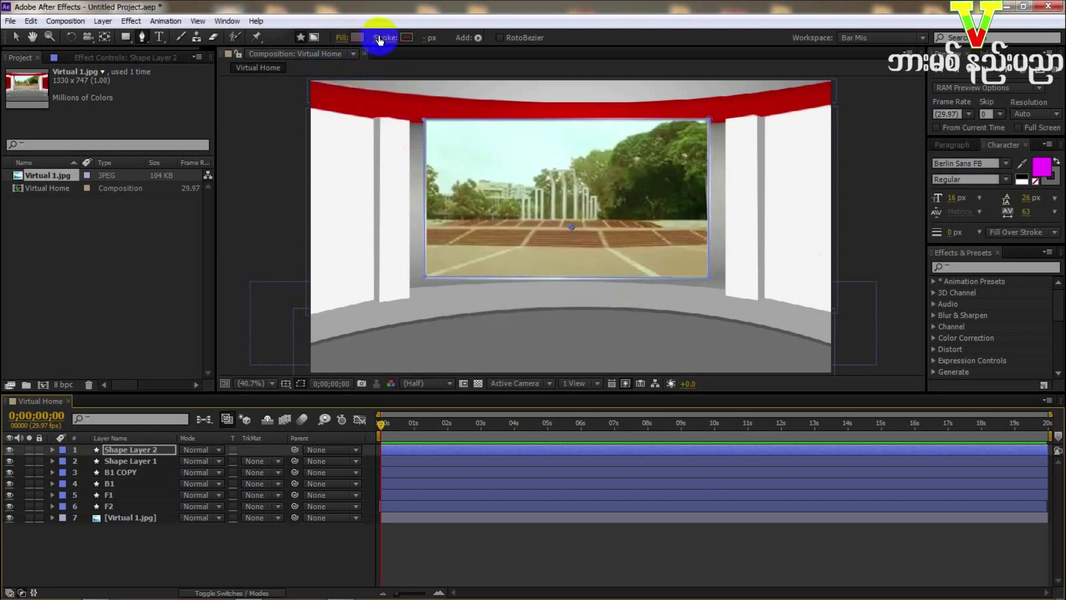
pyautogui.click(510, 267)
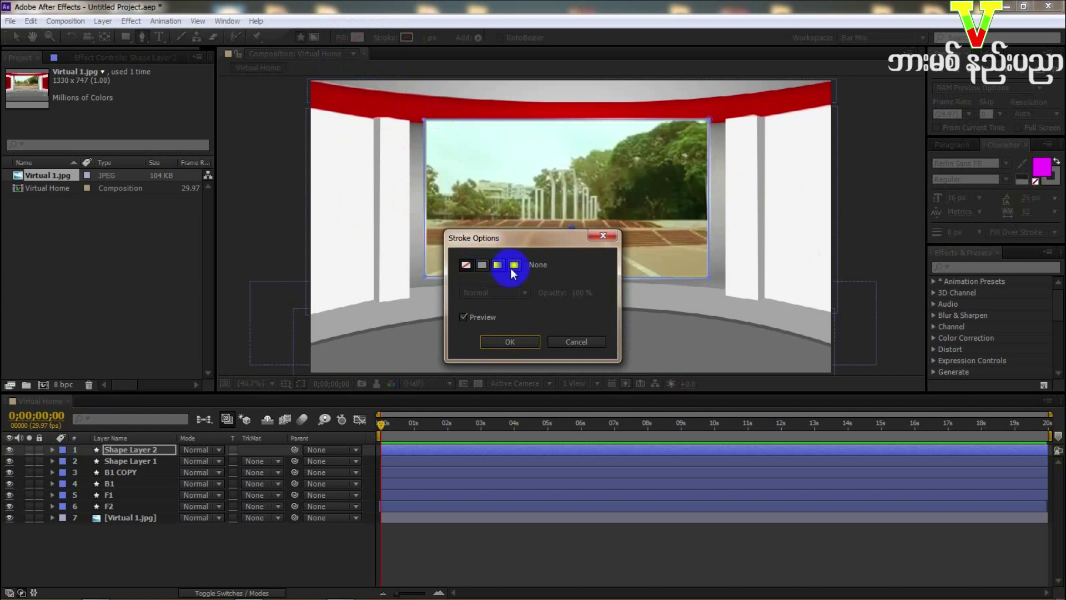
pyautogui.click(513, 266)
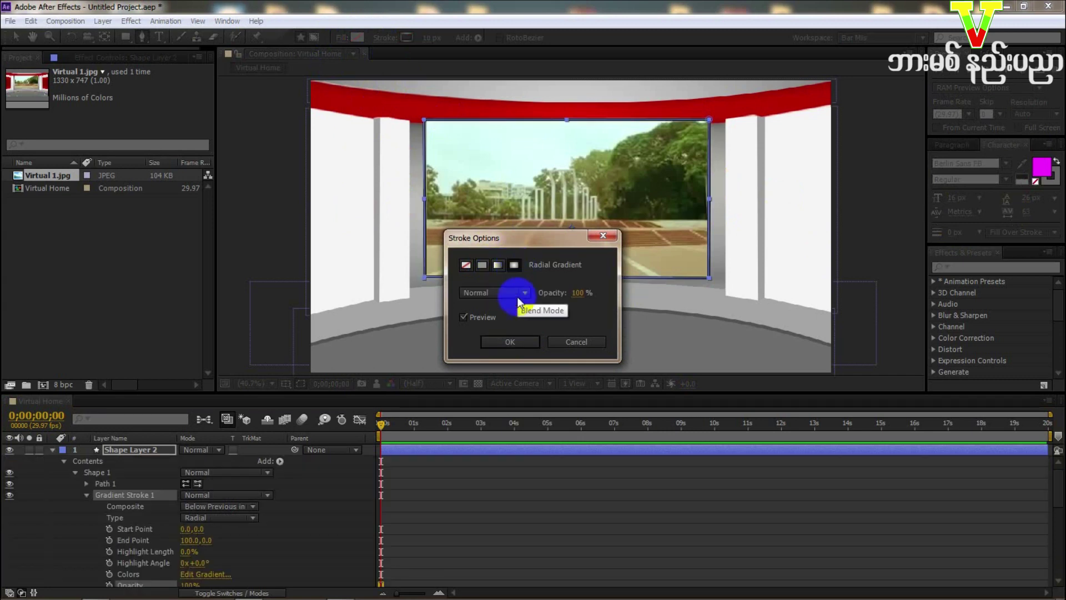
pyautogui.click(511, 342)
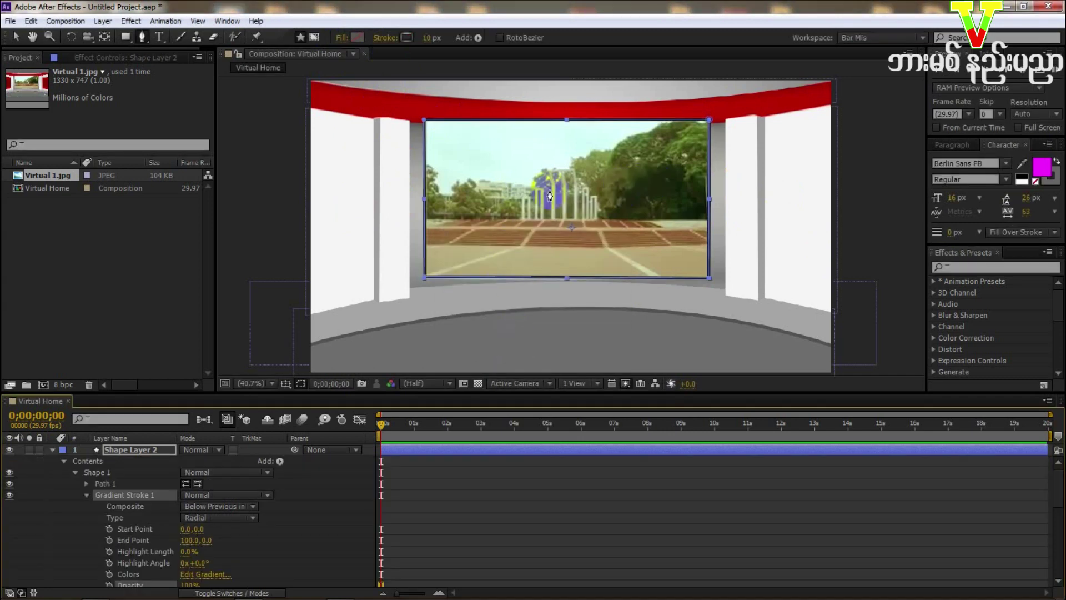
pyautogui.click(75, 491)
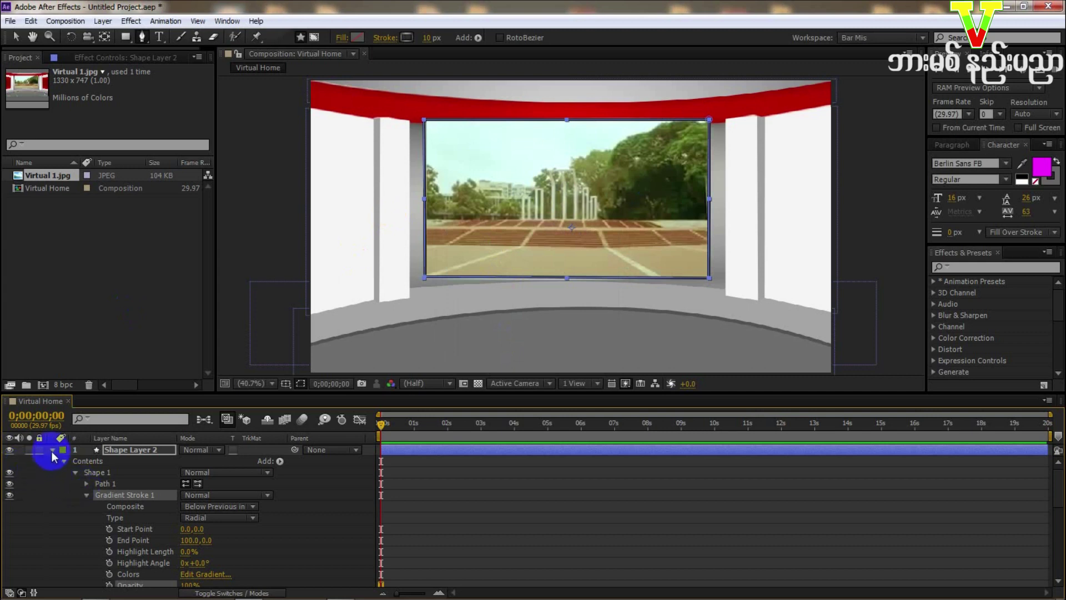
pyautogui.click(53, 451)
# Step: Set the stroke width of the video screen frame on Shape Layer 2 to 20 px and deselect the layer
pyautogui.click(14, 458)
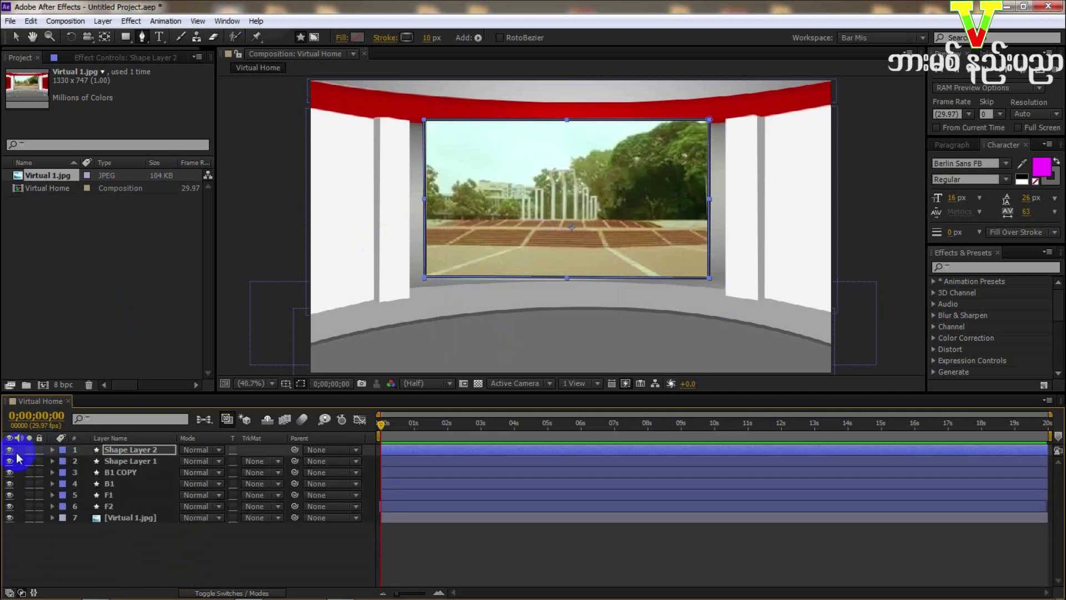
pyautogui.click(9, 450)
pyautogui.click(9, 450)
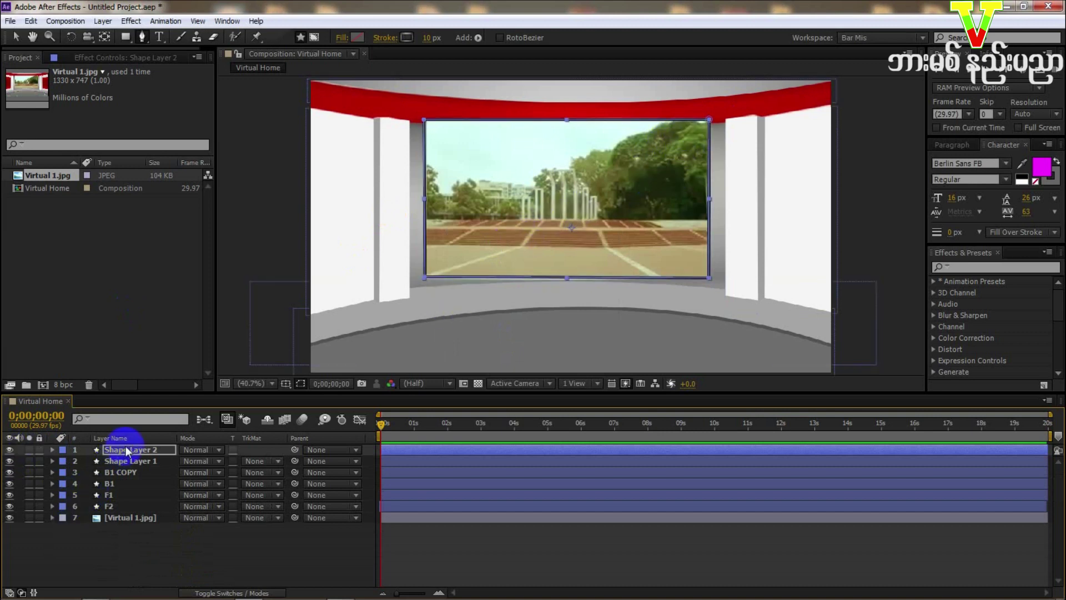
pyautogui.click(431, 39)
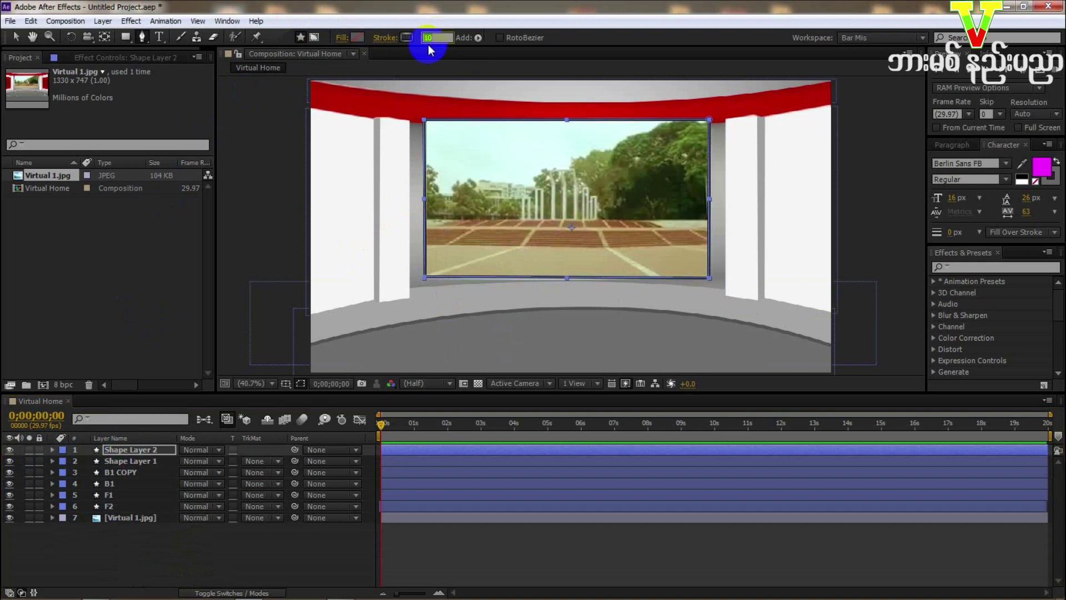
pyautogui.write('2')
pyautogui.write('0')
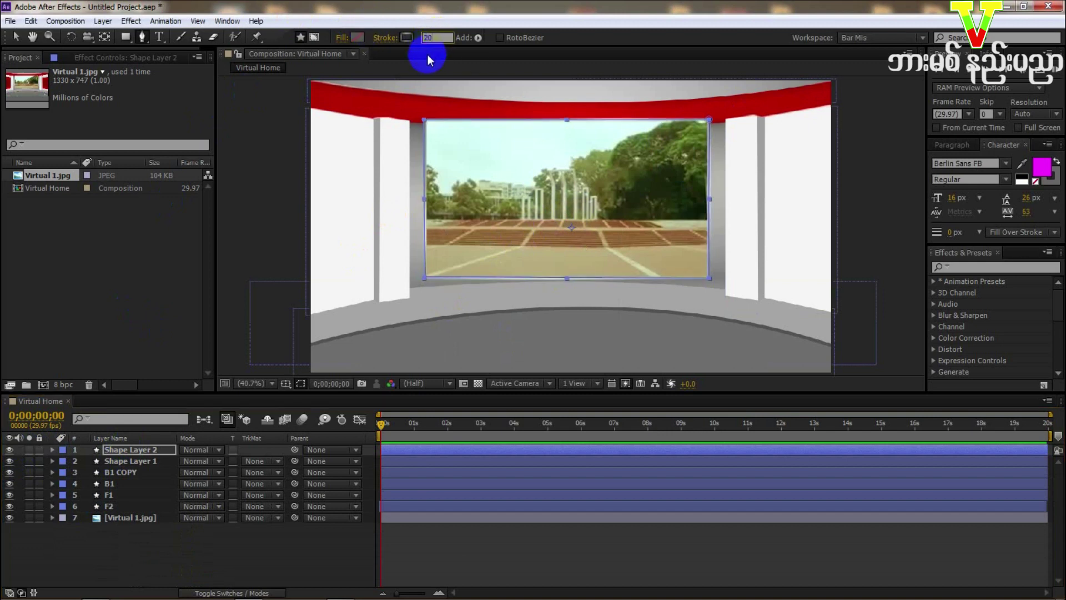
pyautogui.press('Return')
pyautogui.click(294, 566)
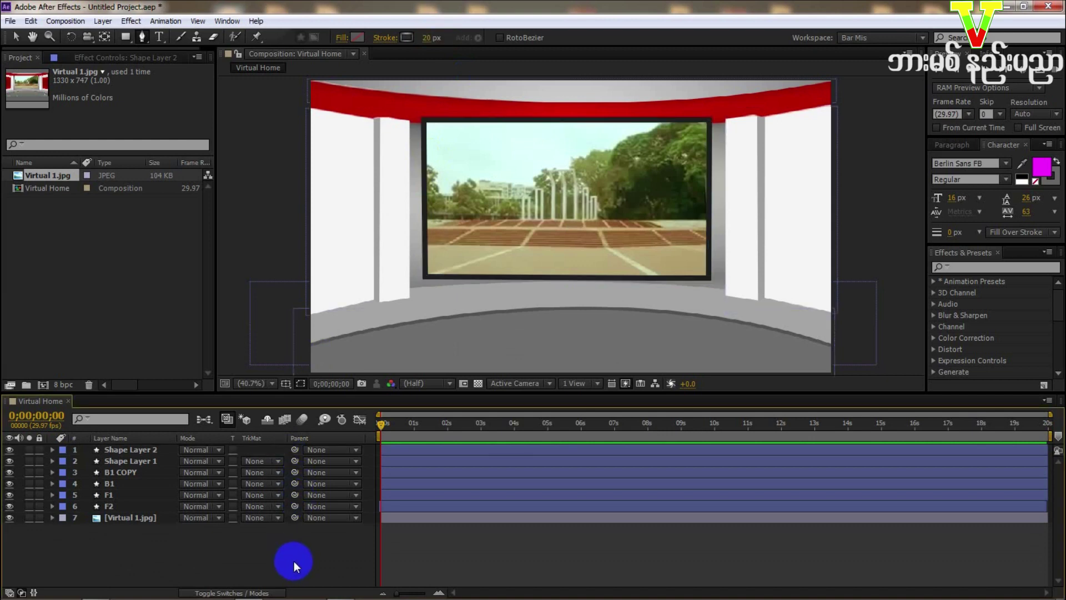
# Step: Rename the video screen frame's shape layer as TV
pyautogui.click(134, 454)
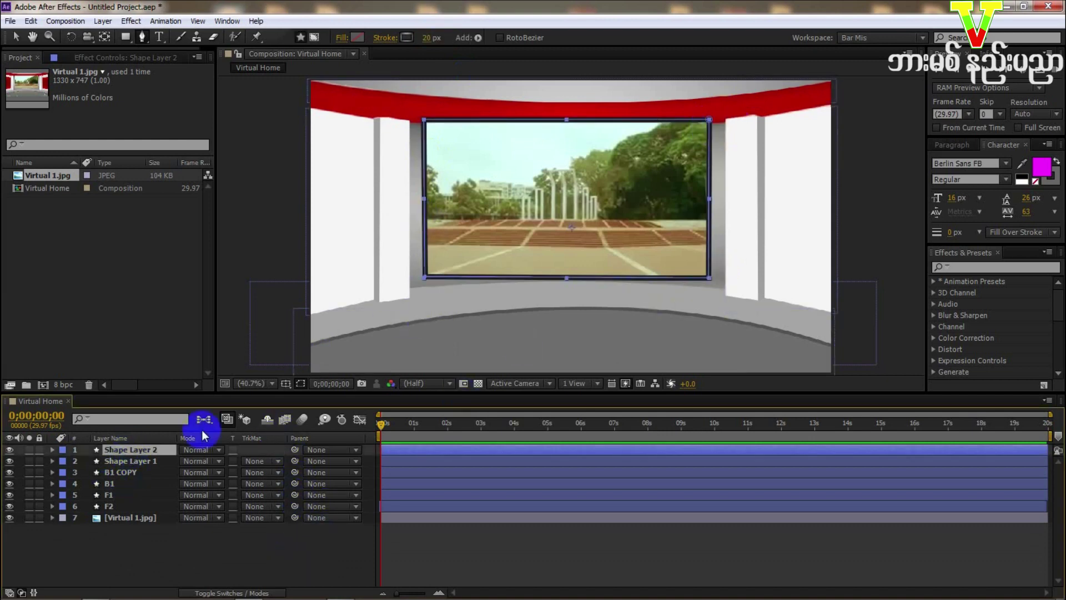
pyautogui.rightClick(116, 451)
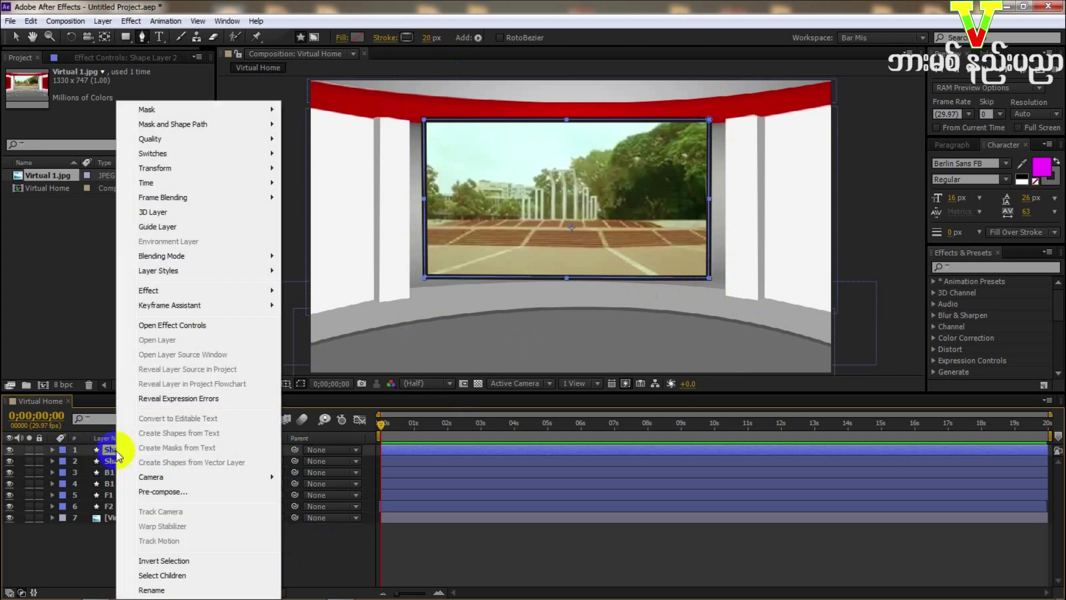
pyautogui.click(103, 570)
pyautogui.click(138, 451)
pyautogui.rightClick(137, 452)
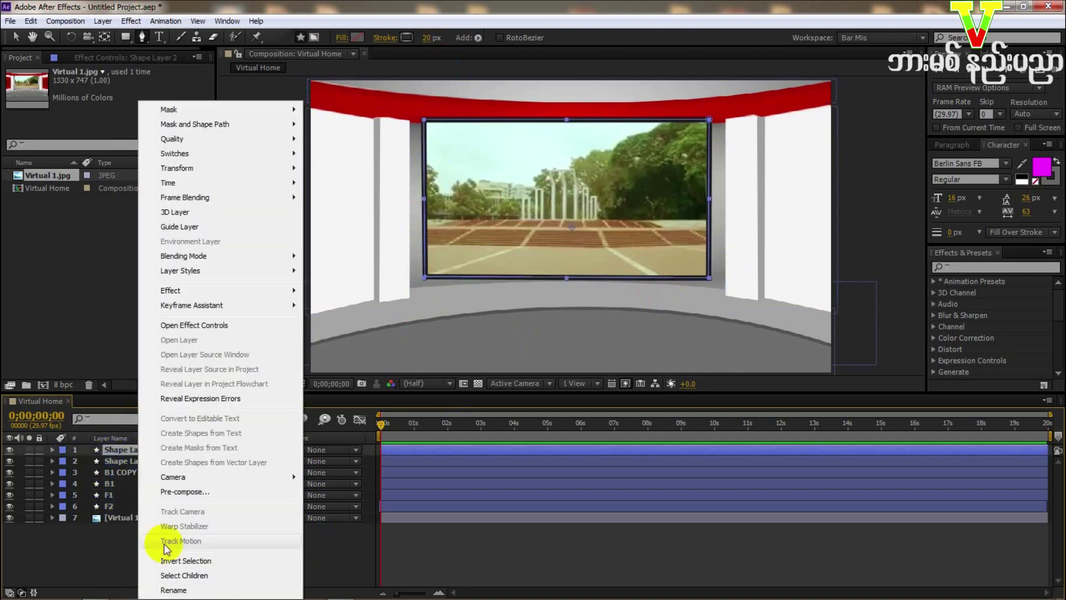
pyautogui.click(174, 590)
pyautogui.write('TV')
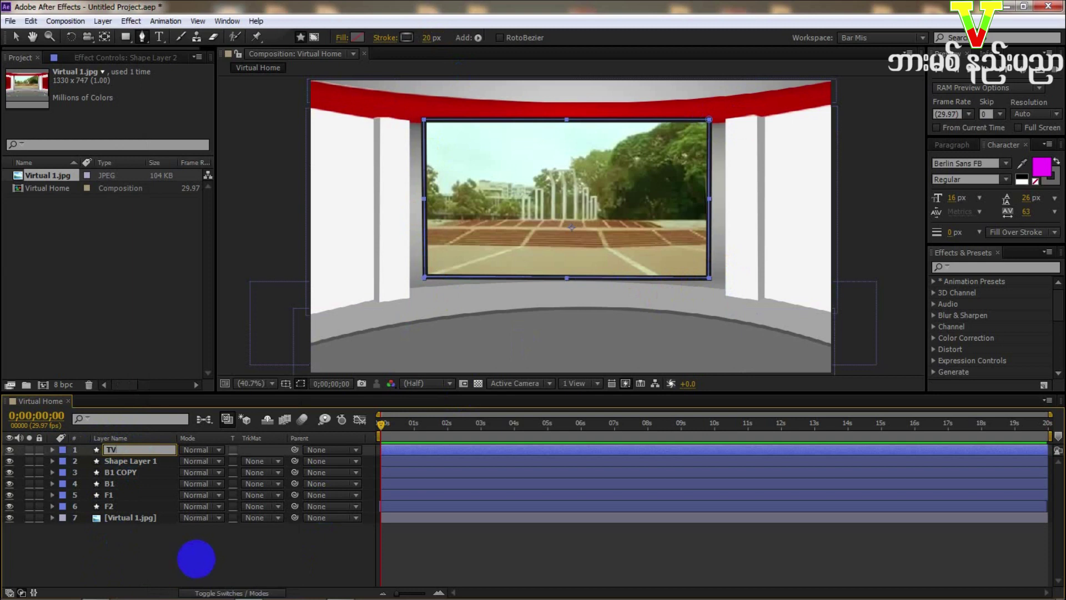
pyautogui.click(162, 552)
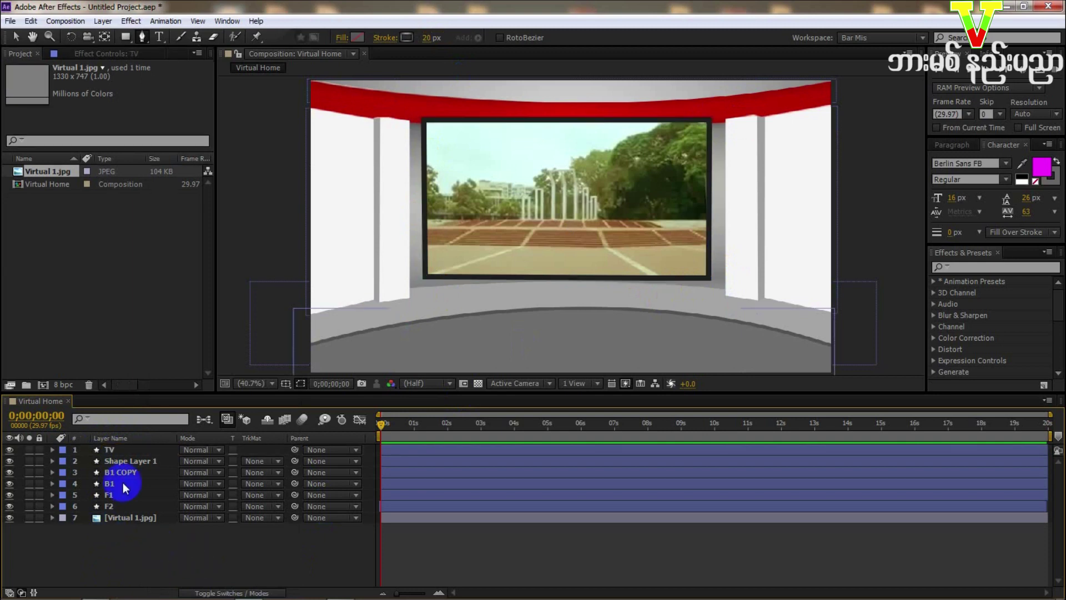
# Step: Bring up the available layer styles for the TV layer
pyautogui.click(122, 451)
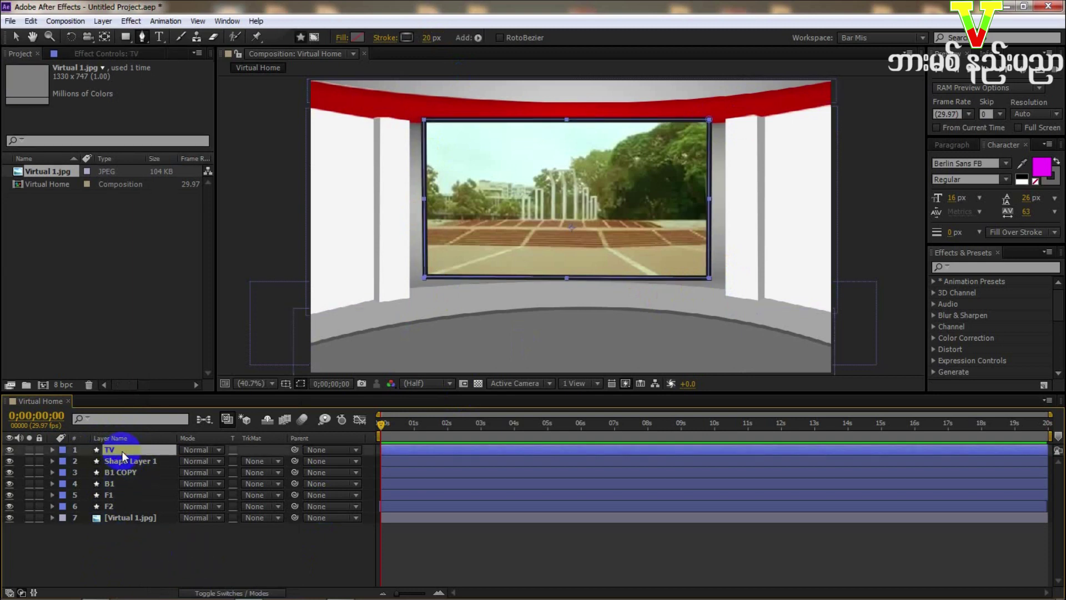
pyautogui.rightClick(122, 455)
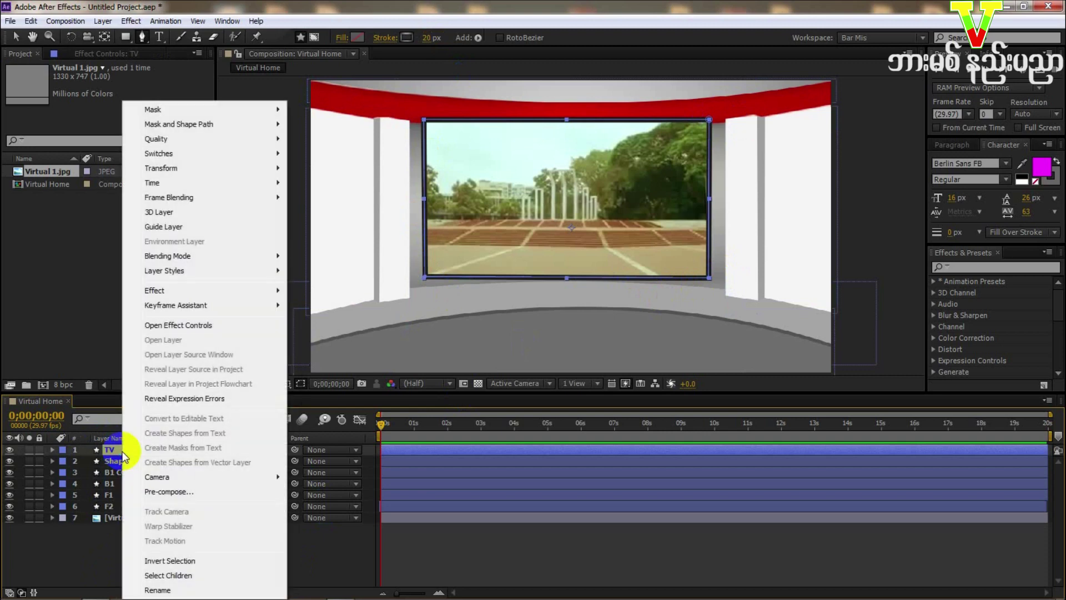
pyautogui.click(152, 271)
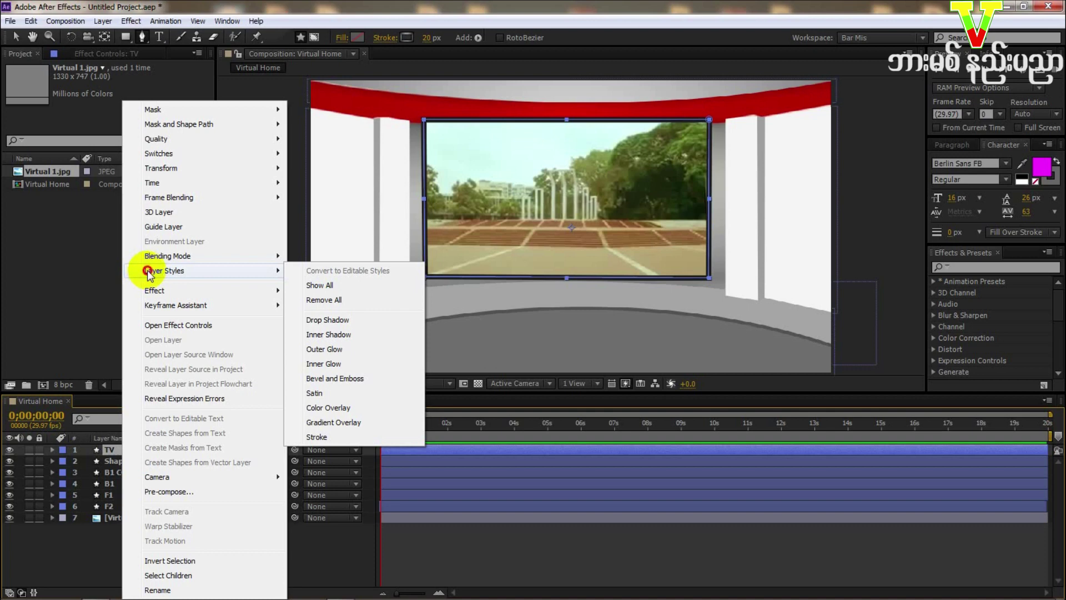
# Step: Add a Bevel and Emboss style to the TV layer, collapse its gradient stroke and fill groups, and expand the bevel settings
pyautogui.click(320, 379)
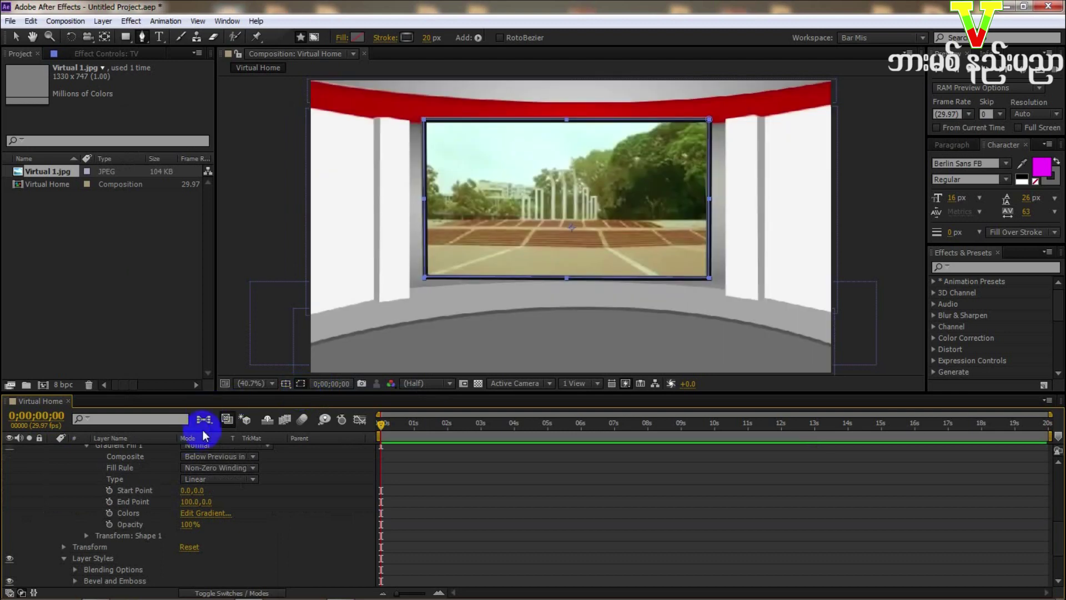
pyautogui.scroll(4, 146, 508)
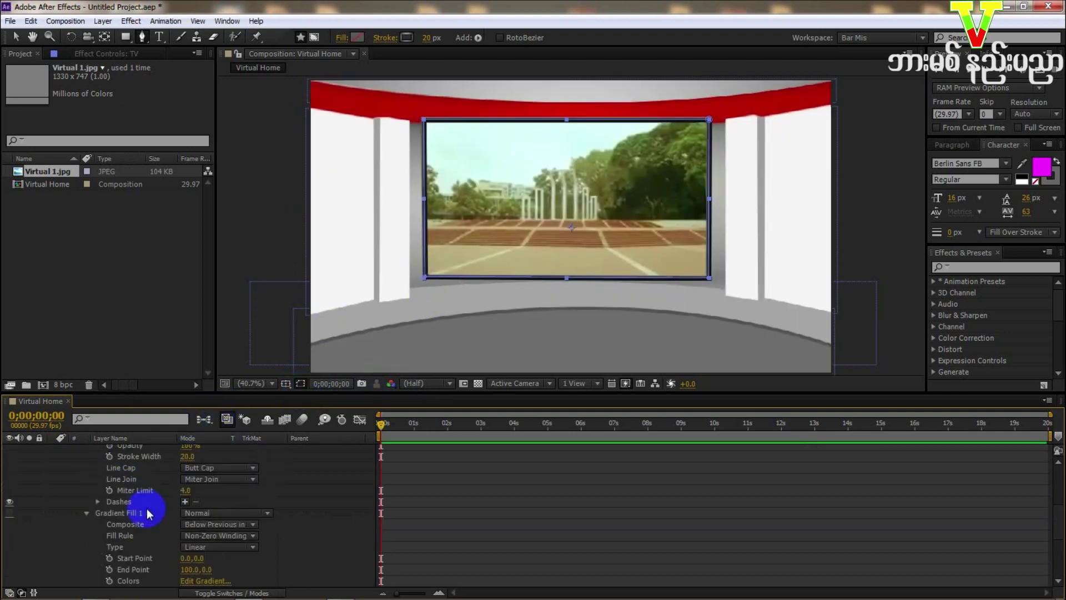
pyautogui.scroll(3, 143, 506)
pyautogui.scroll(-5, 143, 506)
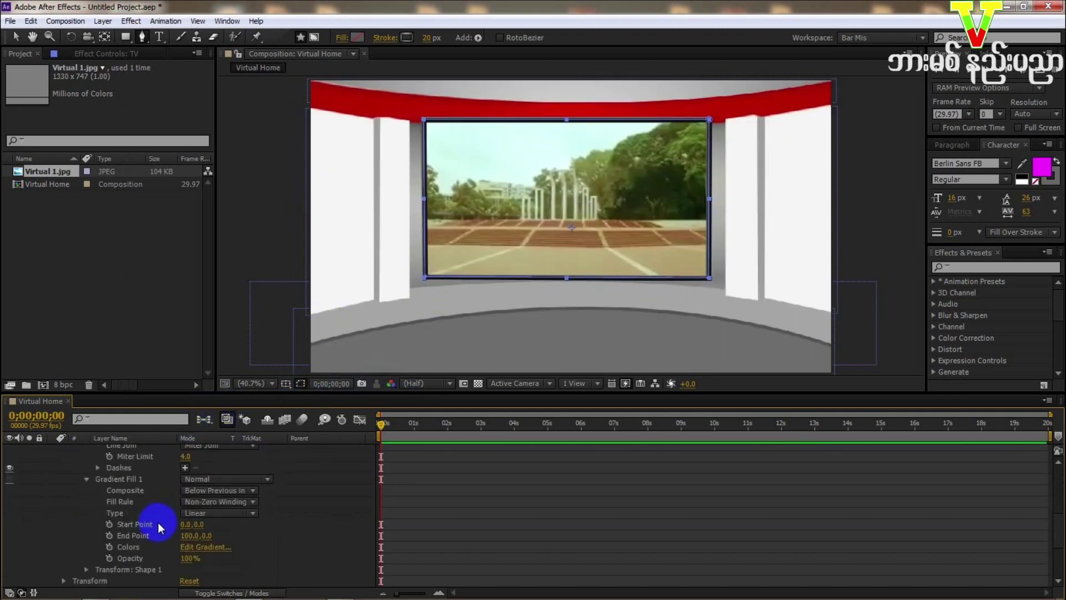
pyautogui.scroll(3, 132, 533)
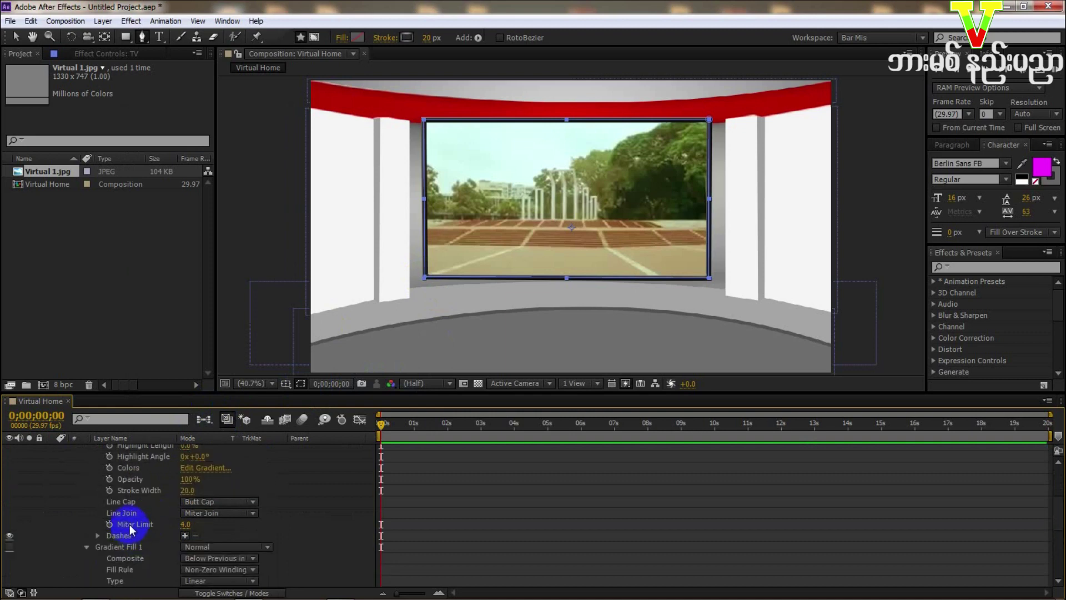
pyautogui.scroll(4, 129, 522)
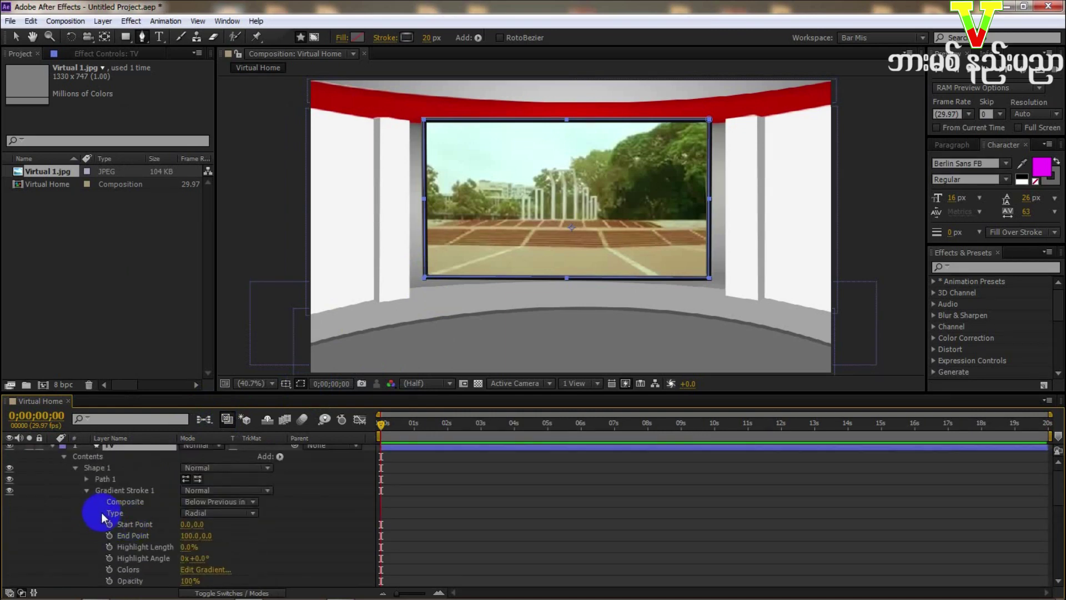
pyautogui.click(86, 490)
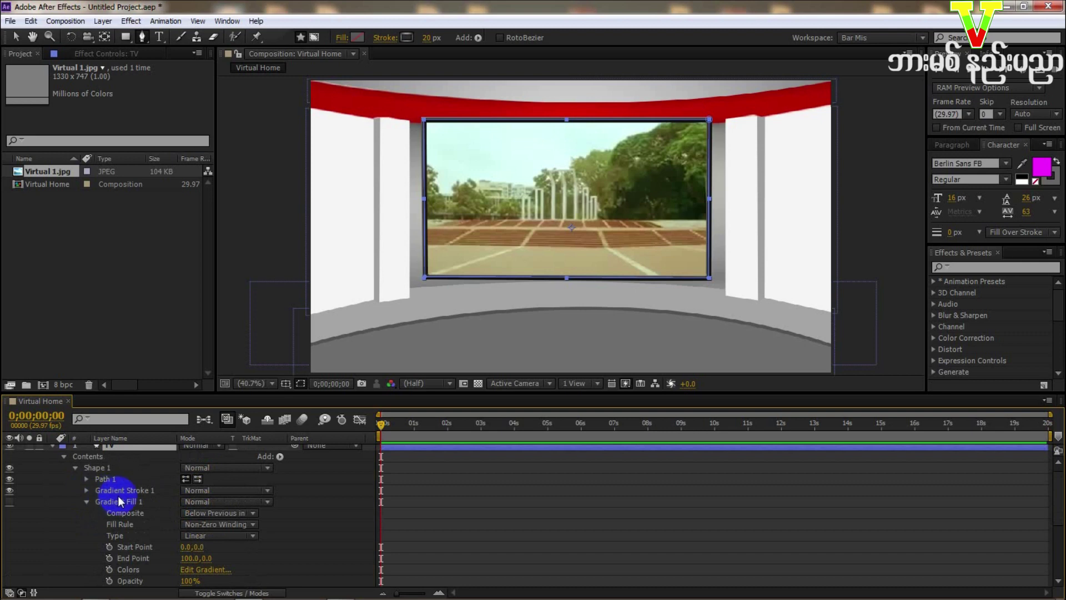
pyautogui.click(87, 501)
pyautogui.scroll(-1, 133, 522)
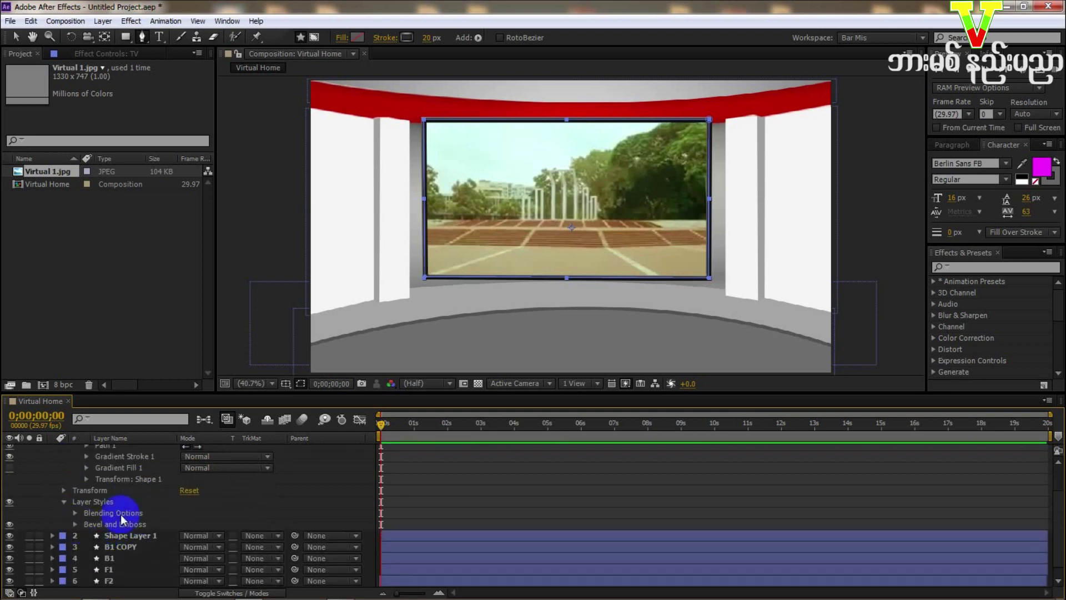
pyautogui.scroll(-1, 110, 519)
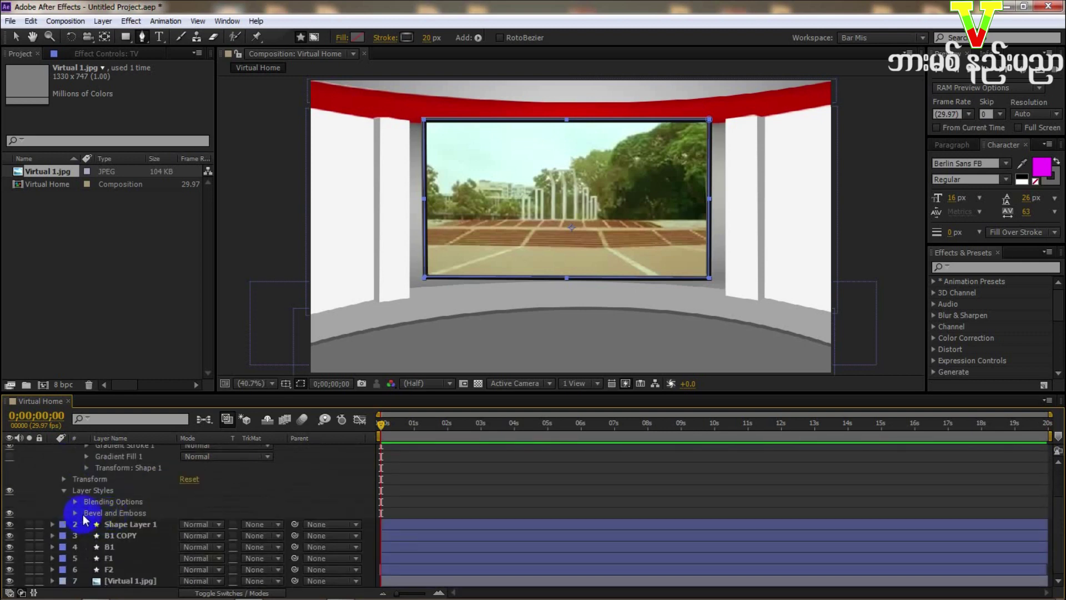
pyautogui.click(75, 513)
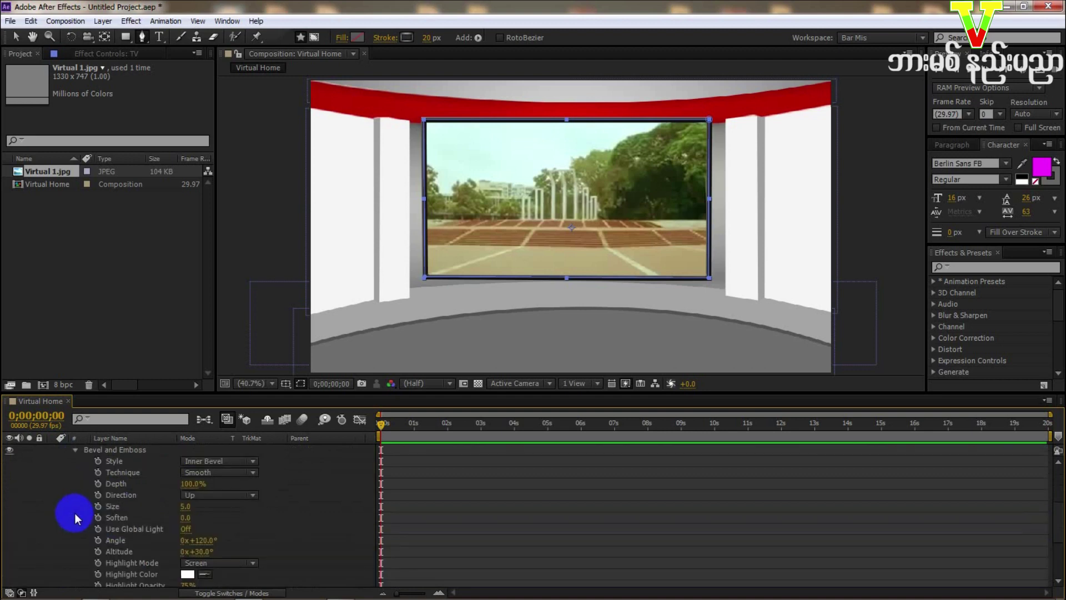
# Step: Set the Bevel and Emboss size on the TV layer to 20 and deselect the layer
pyautogui.click(188, 507)
pyautogui.moveTo(187, 507); pyautogui.dragTo(158, 512)
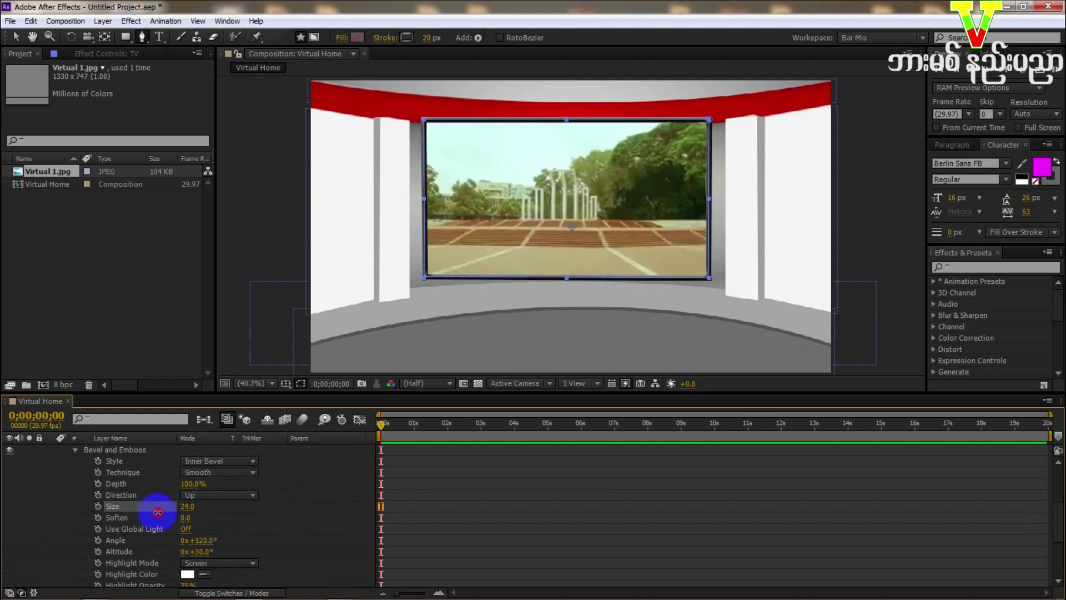
pyautogui.click(599, 472)
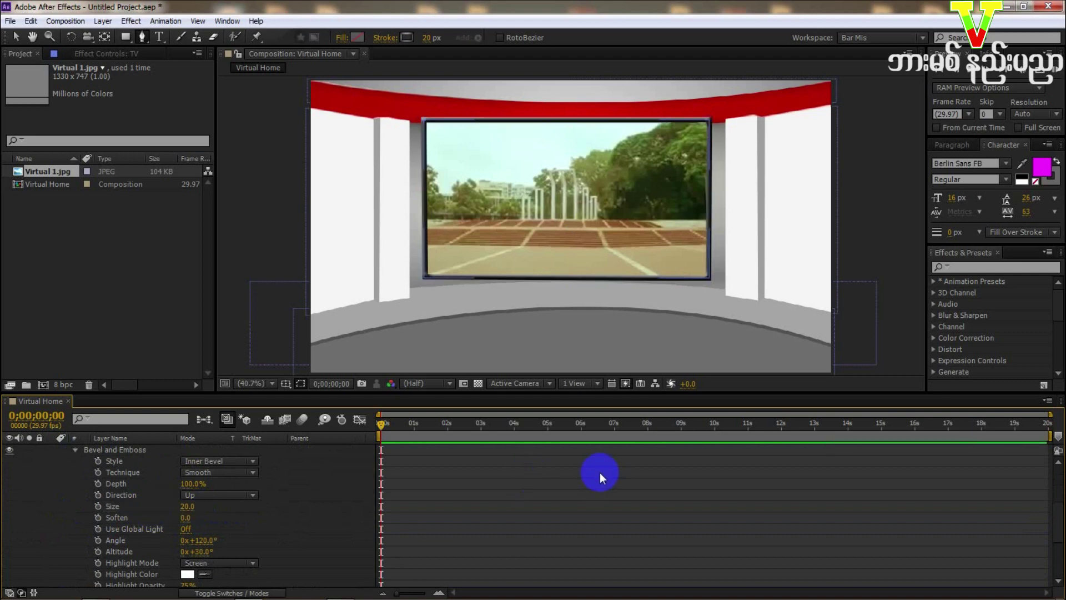
# Step: Set the Bevel and Emboss Soften value to 10.9 while checking the TV frame's lower edge at 100% magnification
pyautogui.click(253, 383)
pyautogui.click(266, 294)
pyautogui.click(265, 384)
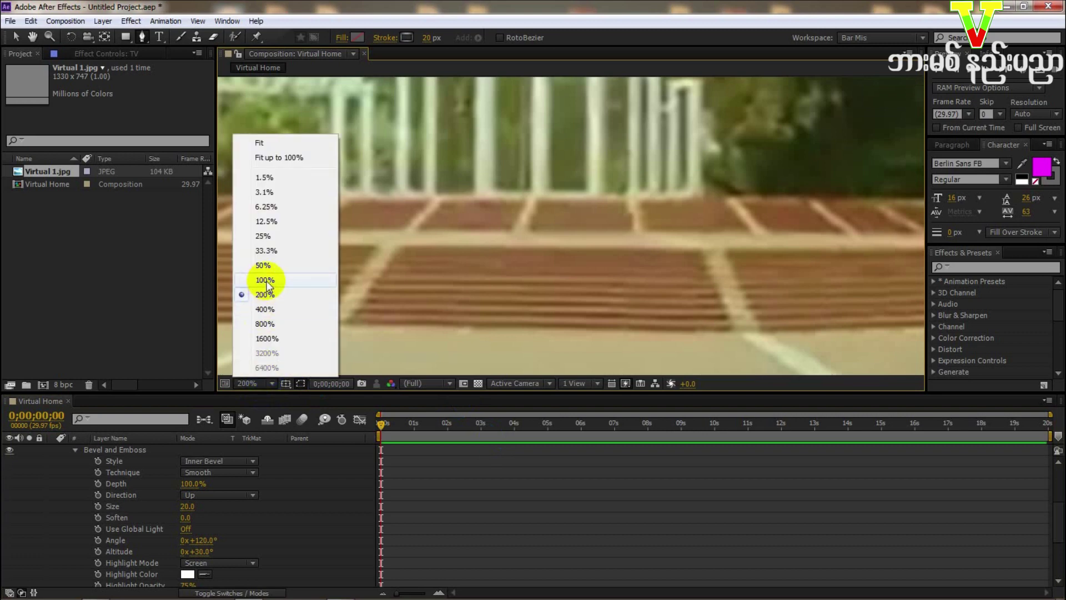
pyautogui.click(265, 280)
pyautogui.moveTo(373, 328); pyautogui.dragTo(464, 290)
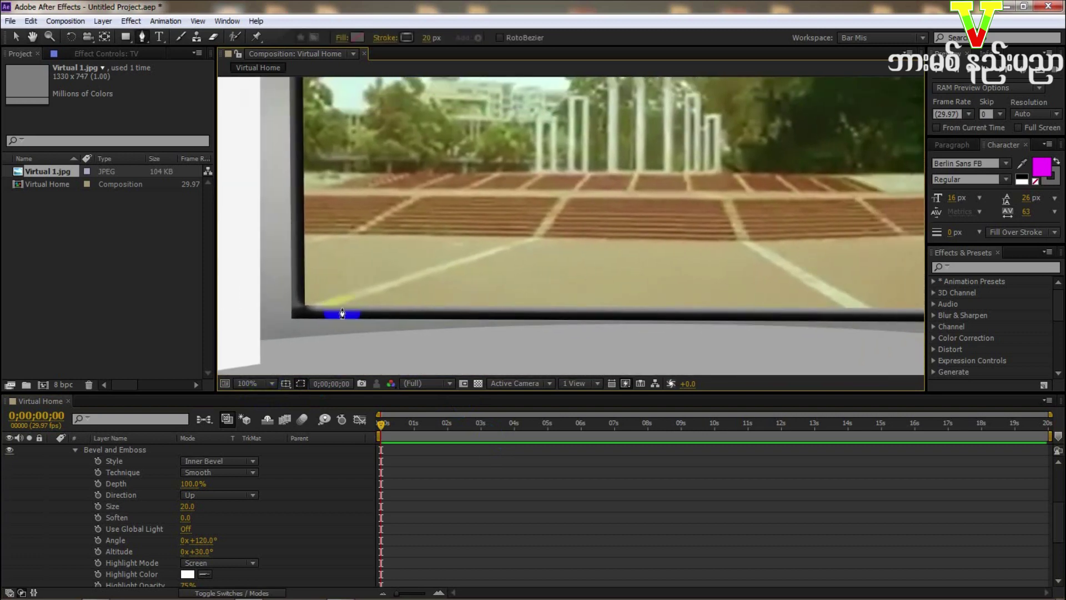
pyautogui.click(187, 515)
pyautogui.moveTo(187, 515); pyautogui.dragTo(277, 518)
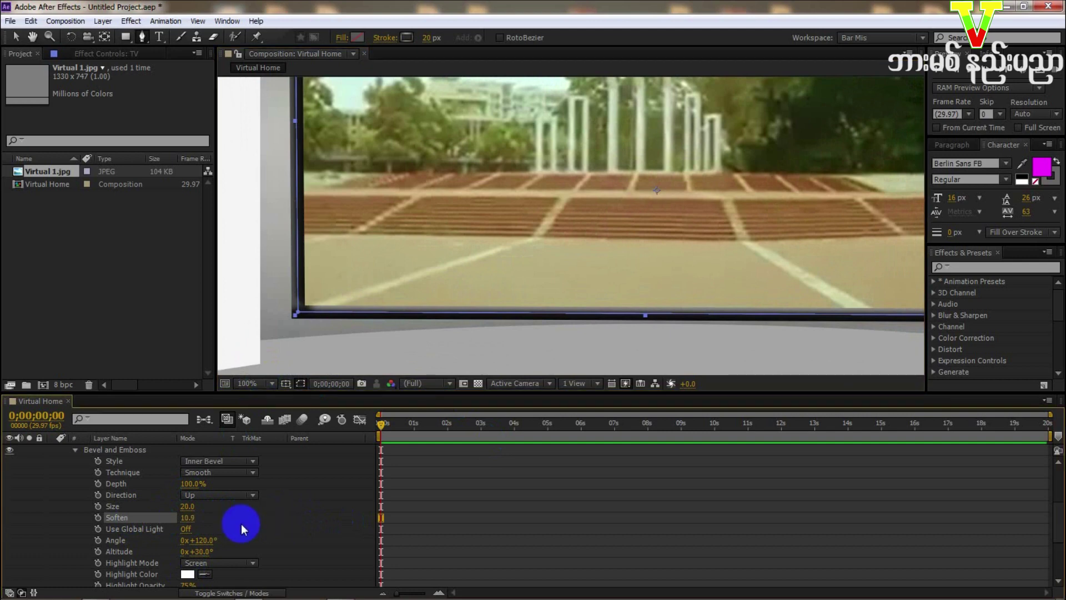
pyautogui.click(186, 528)
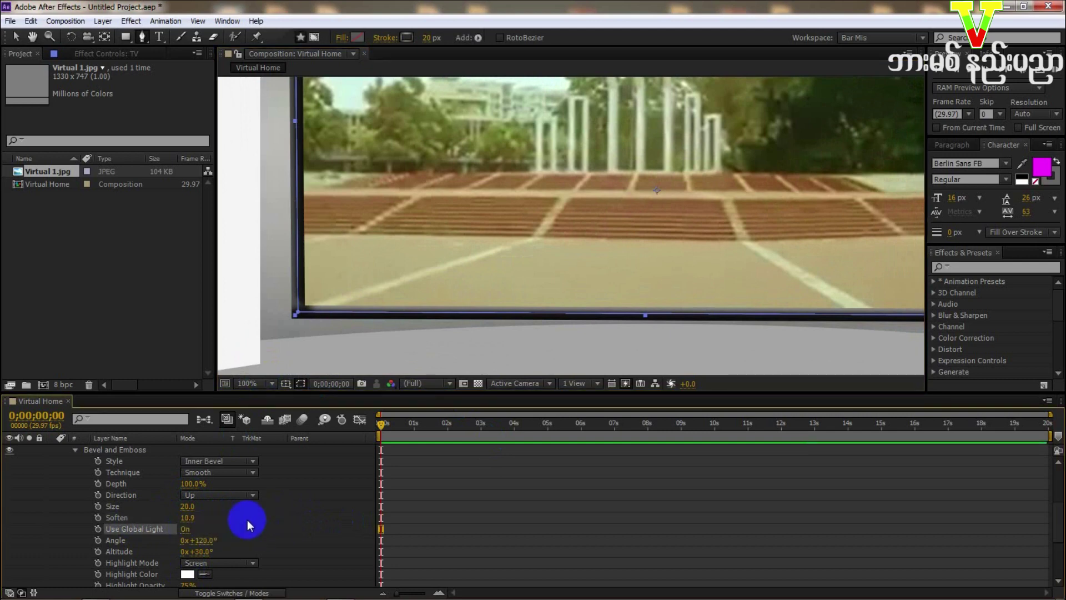
pyautogui.click(186, 530)
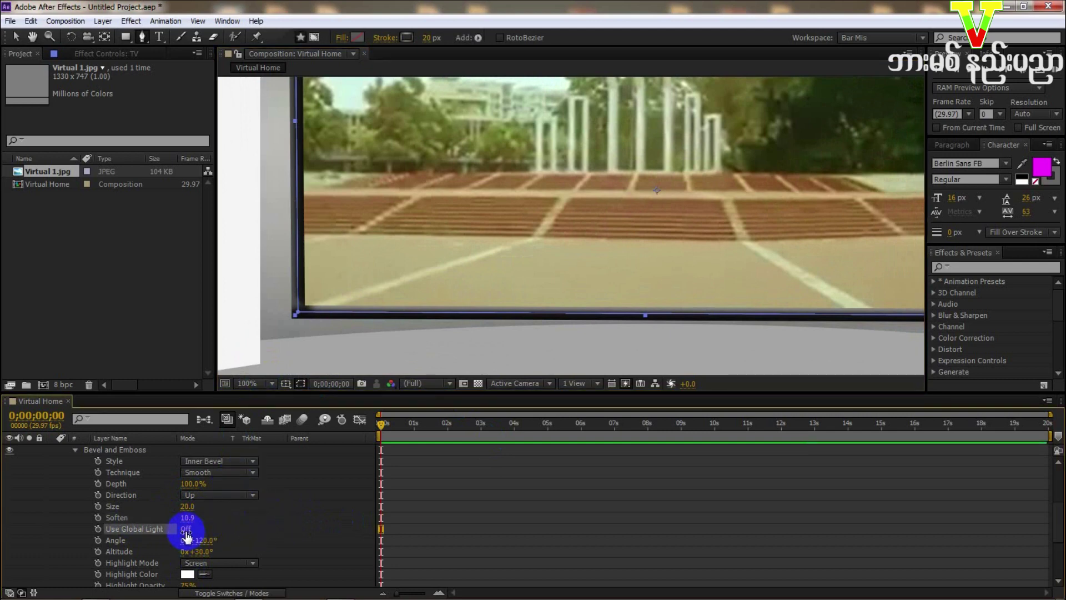
pyautogui.scroll(2, 224, 529)
pyautogui.scroll(-2, 222, 532)
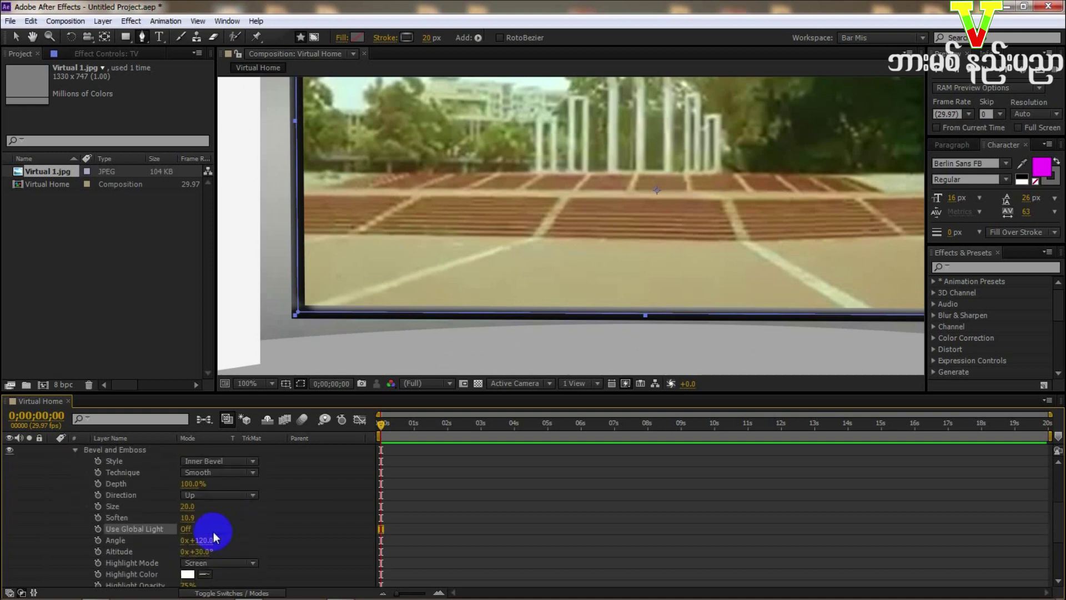
# Step: Change the dark end color of the TV frame's radial gradient stroke to gray 6F6F6F and deselect the layer
pyautogui.click(494, 484)
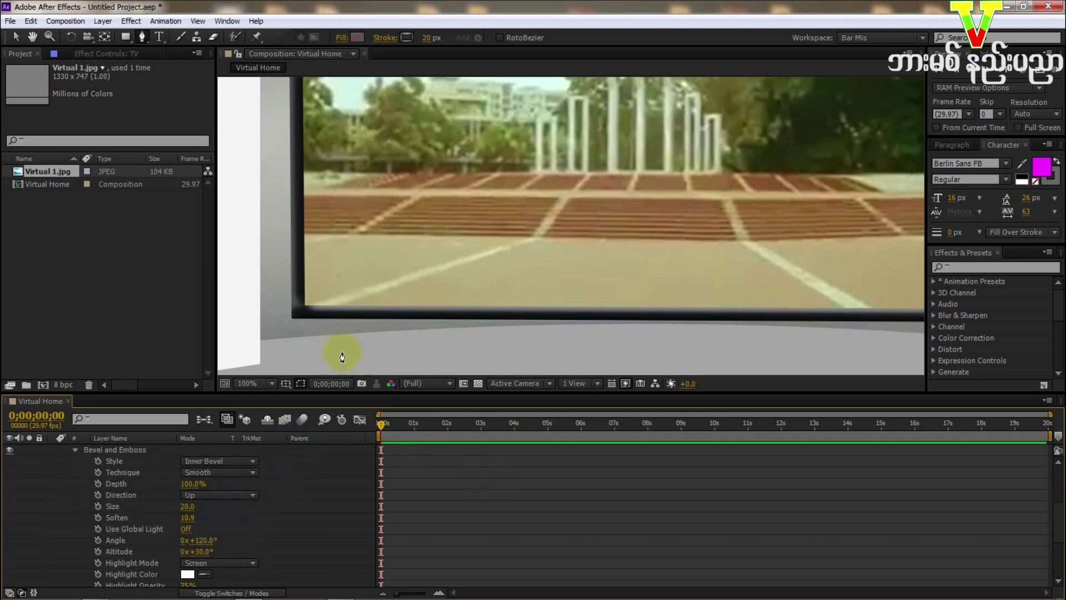
pyautogui.scroll(3, 155, 489)
pyautogui.click(256, 383)
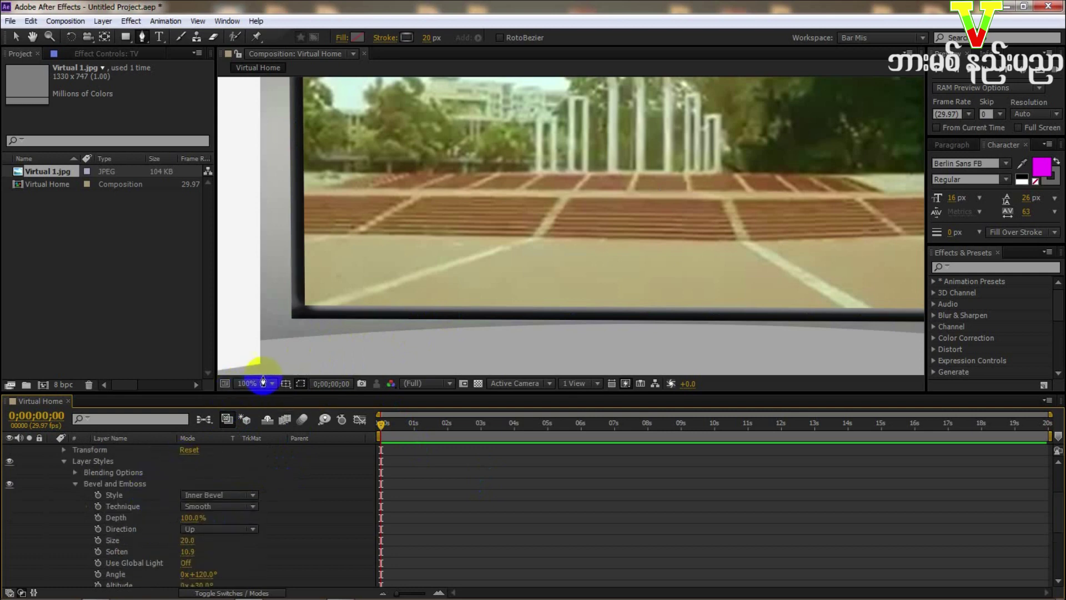
pyautogui.click(272, 142)
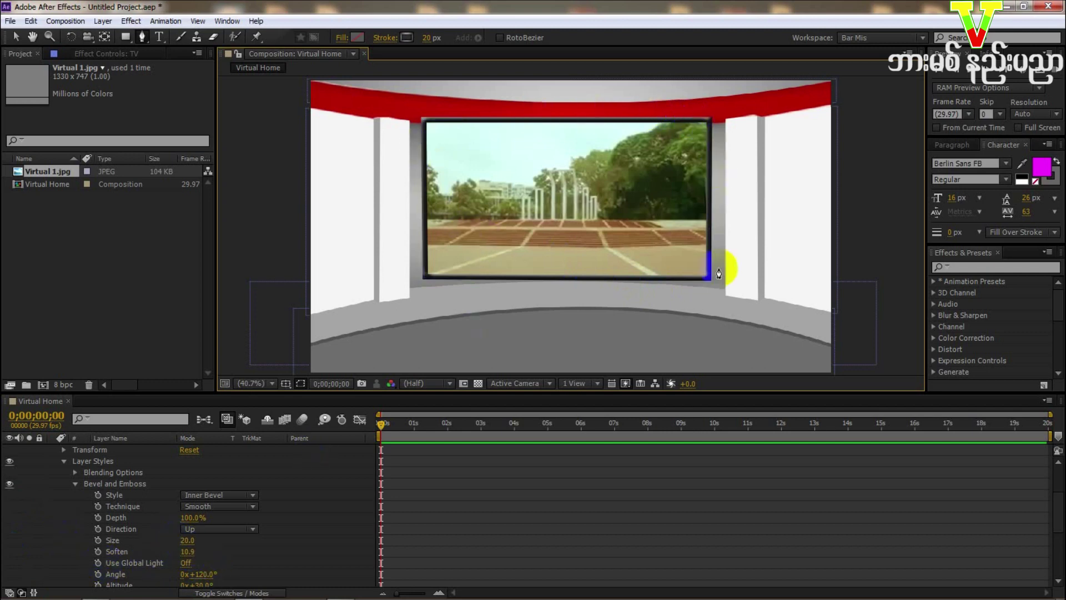
pyautogui.scroll(5, 244, 488)
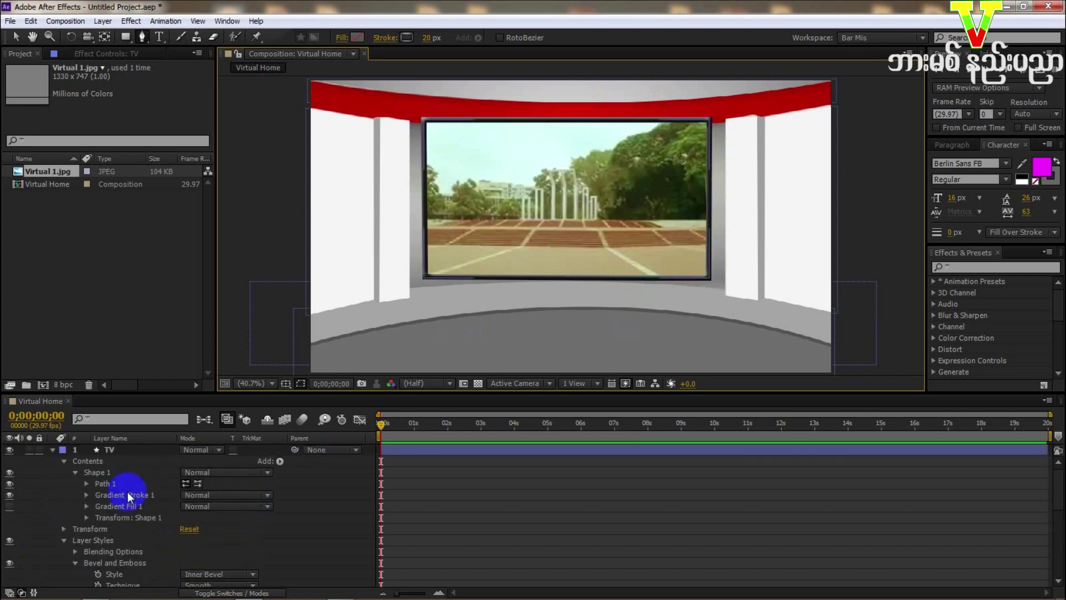
pyautogui.click(97, 450)
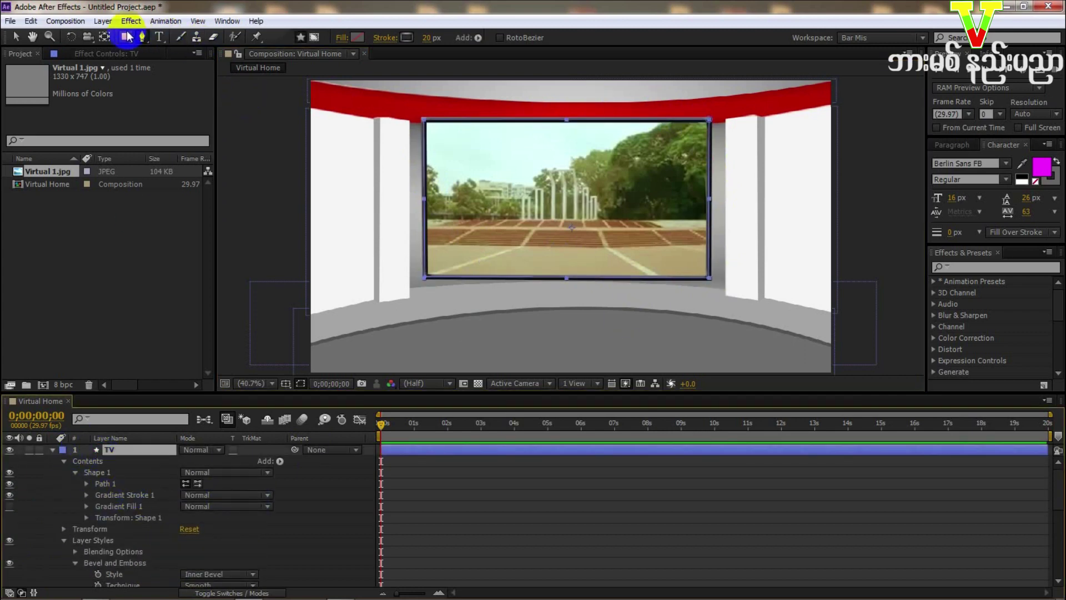
pyautogui.click(404, 38)
pyautogui.click(644, 283)
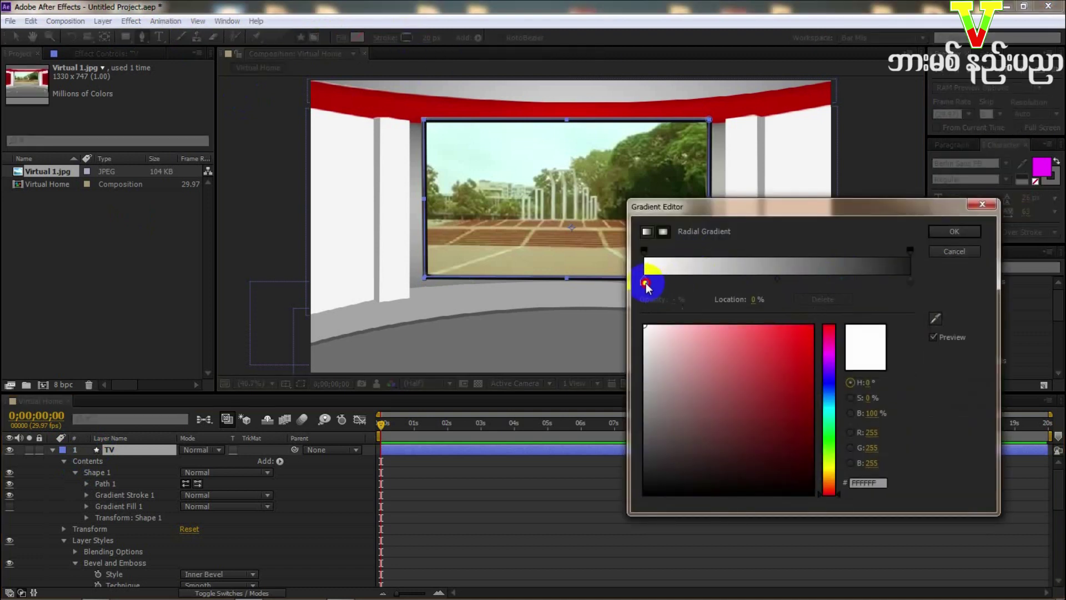
pyautogui.click(911, 281)
pyautogui.moveTo(736, 333); pyautogui.dragTo(615, 428)
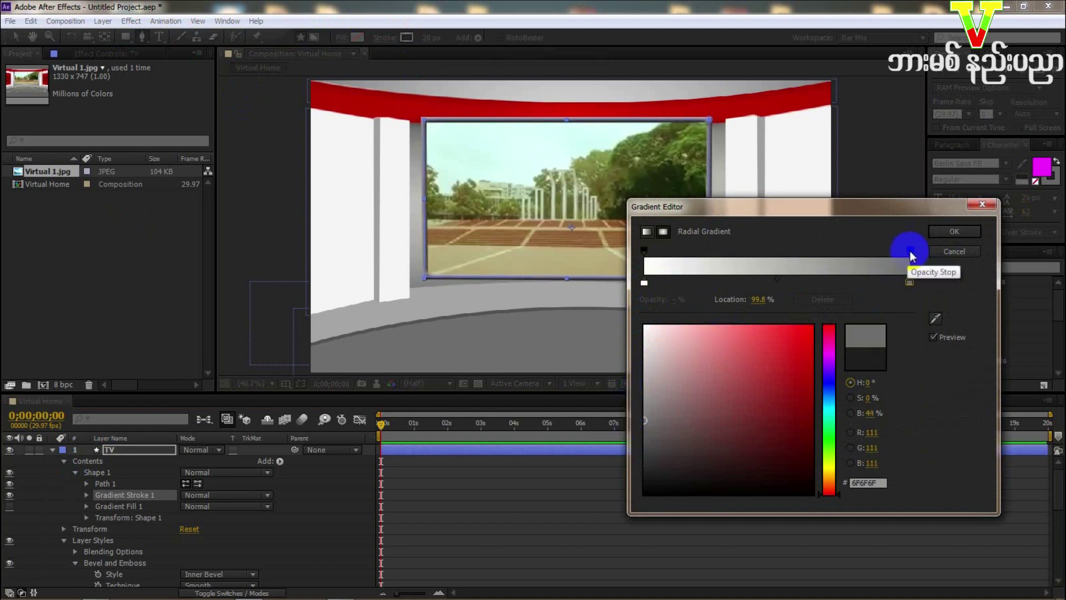
pyautogui.click(944, 232)
pyautogui.click(444, 519)
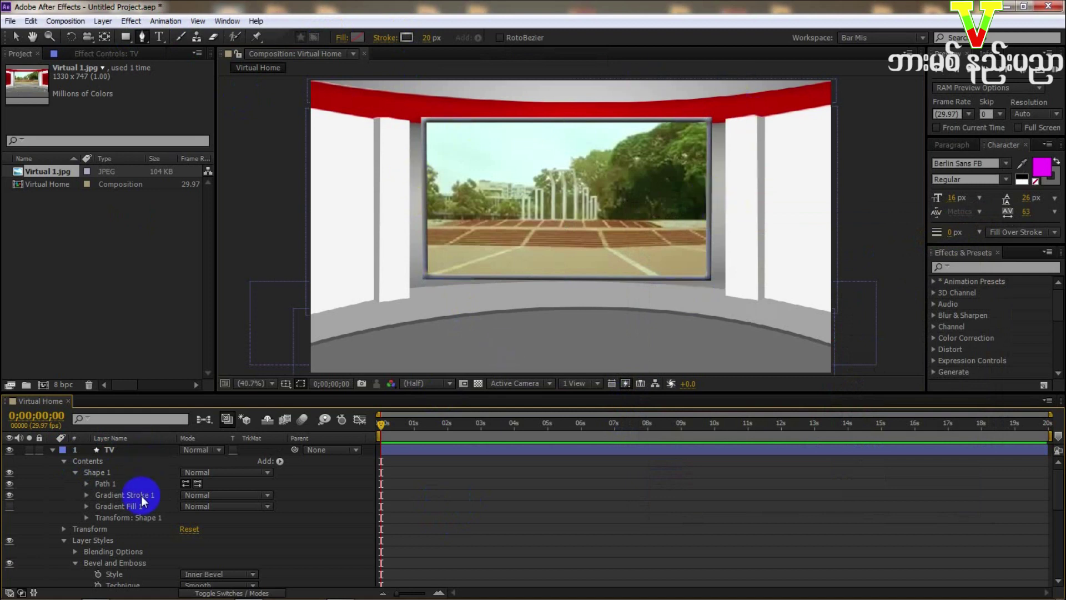
# Step: Collapse the TV layer's properties and hide the Virtual 1.jpg reference layer, comparing the design with and without it
pyautogui.click(53, 450)
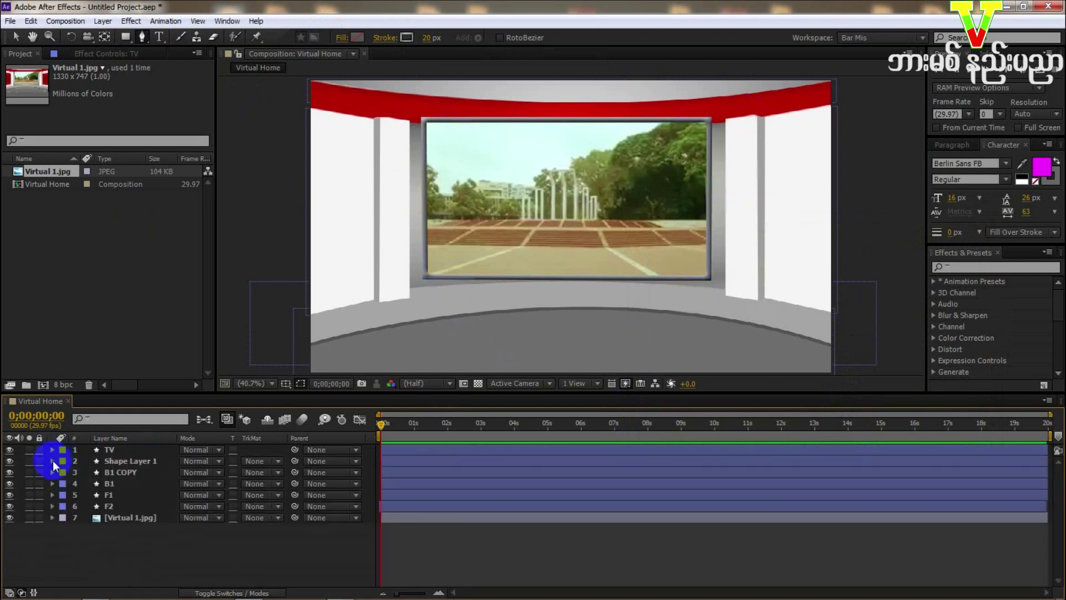
pyautogui.click(10, 517)
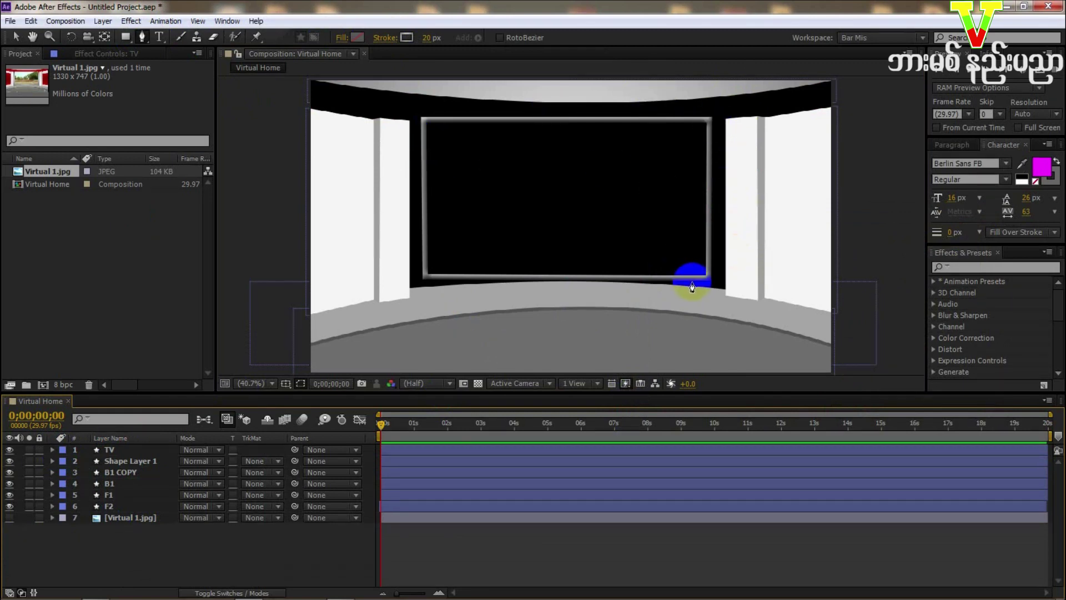
pyautogui.click(9, 517)
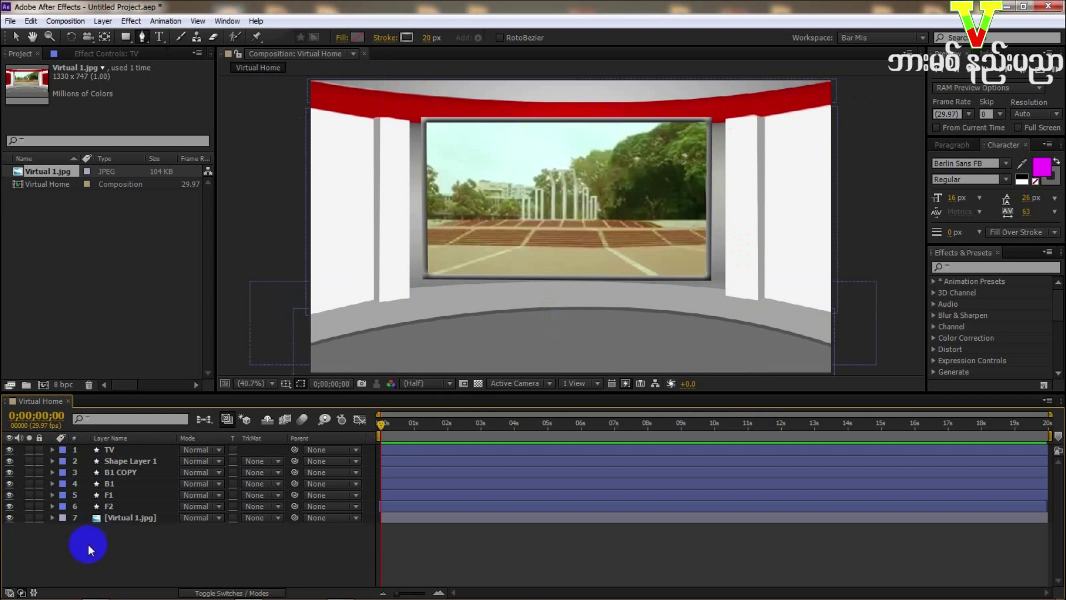
pyautogui.click(9, 518)
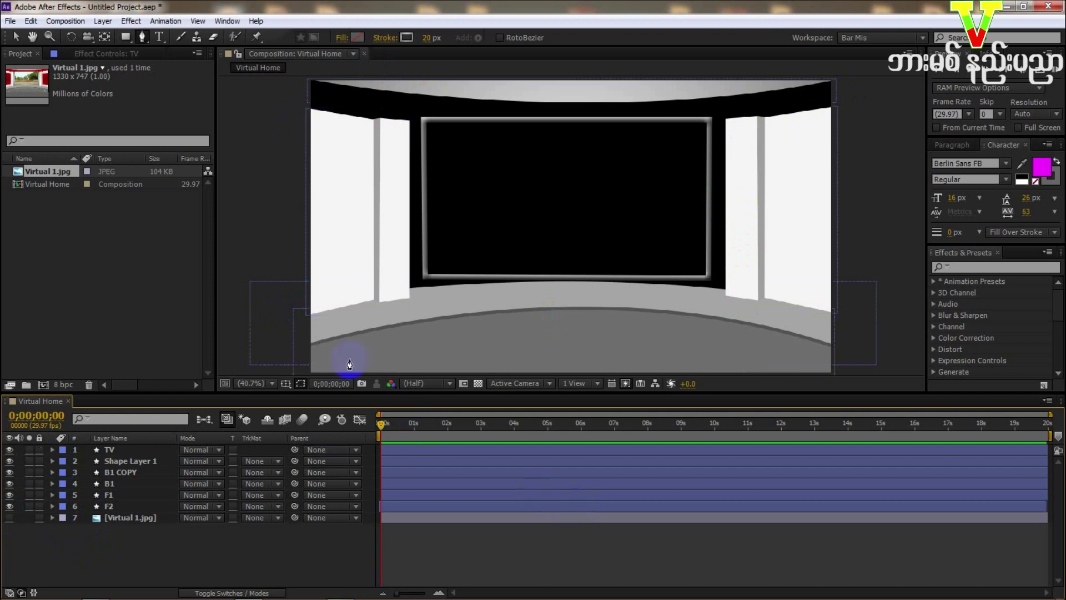
# Step: Set the background color of the Virtual Home composition to deep green
pyautogui.click(58, 22)
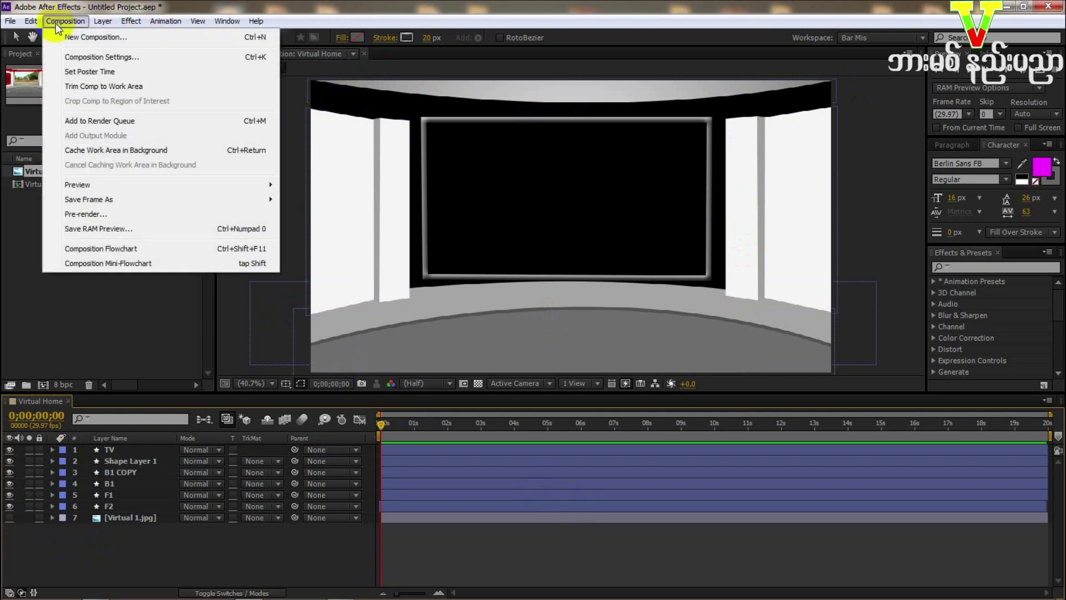
pyautogui.click(87, 61)
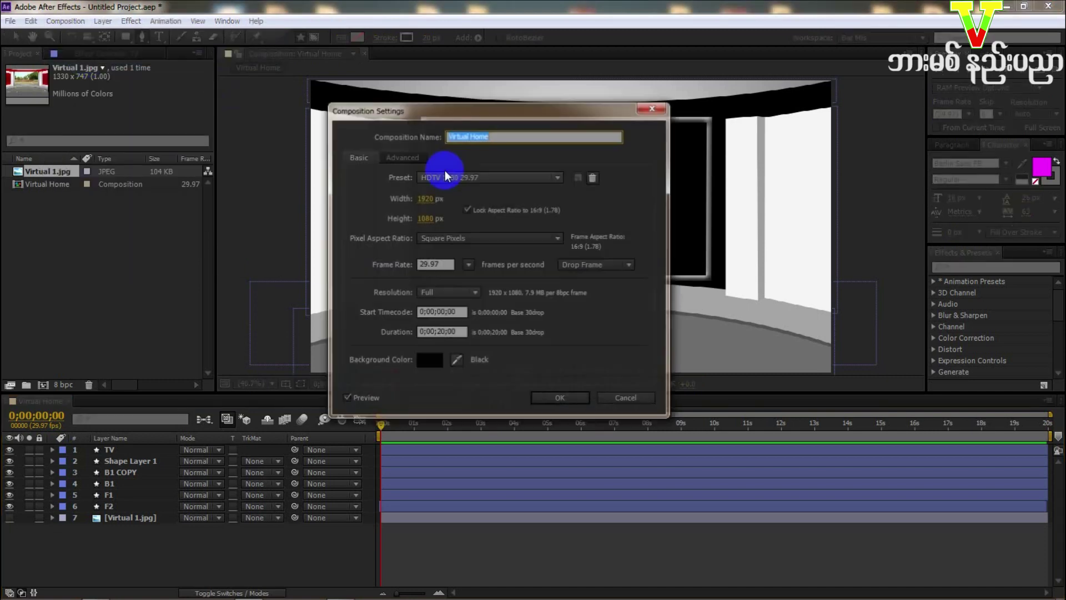
pyautogui.click(427, 361)
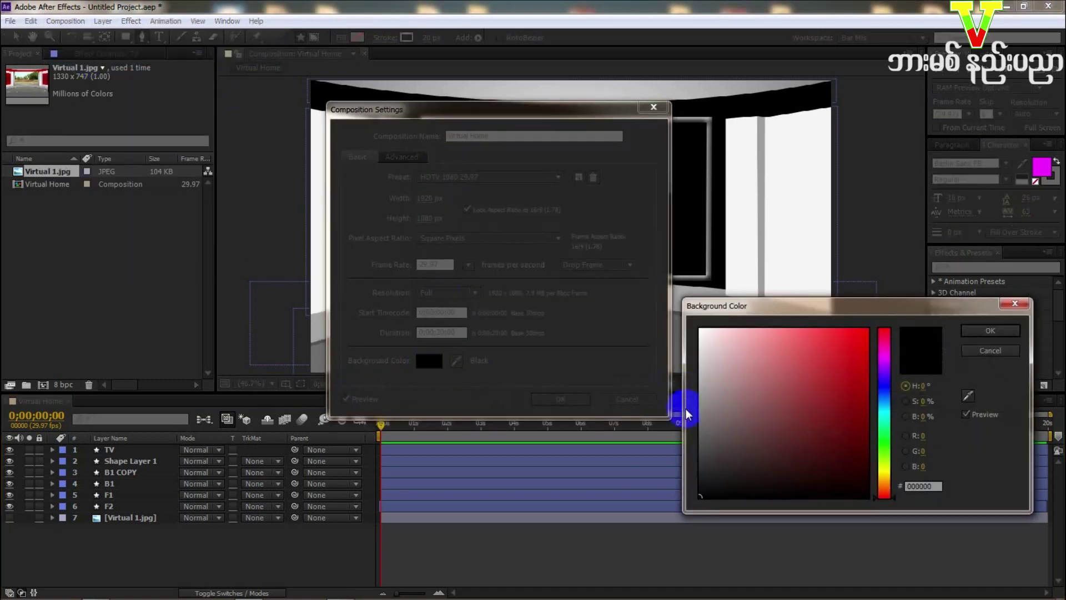
pyautogui.click(885, 444)
pyautogui.click(864, 407)
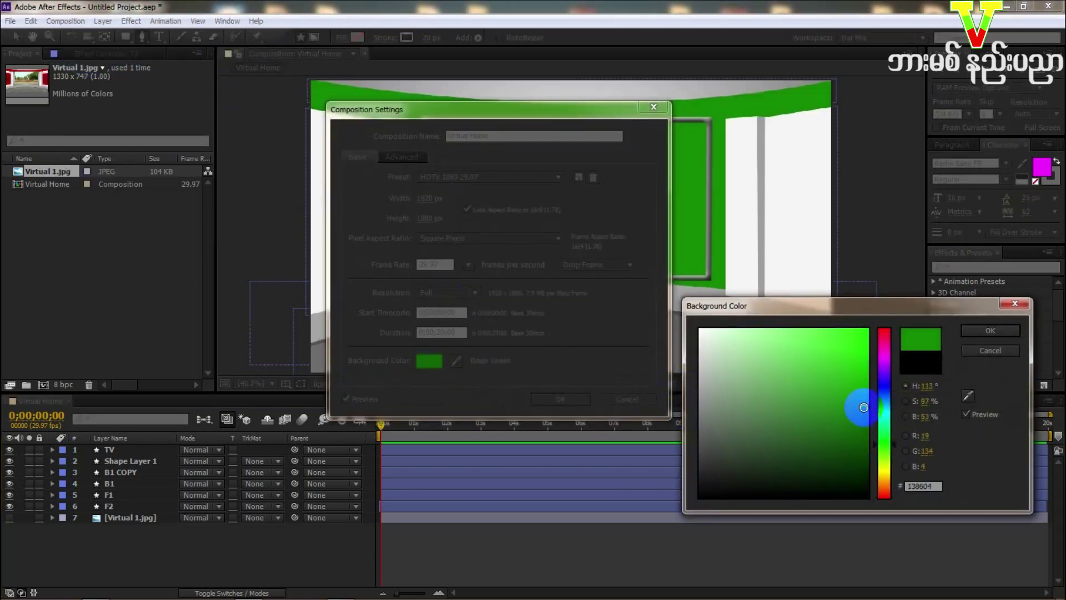
pyautogui.click(972, 332)
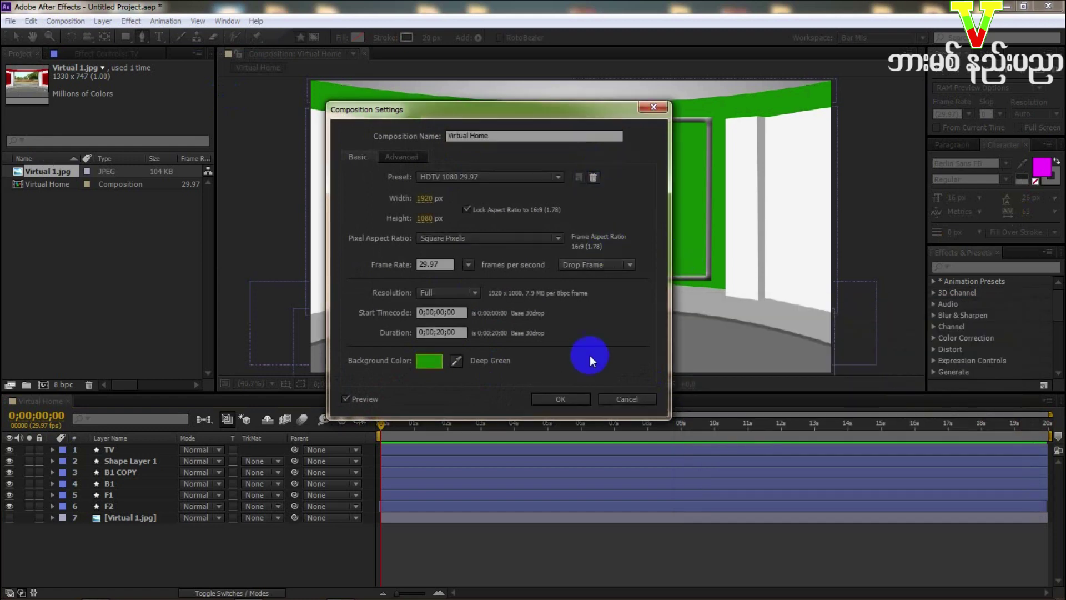
pyautogui.click(562, 399)
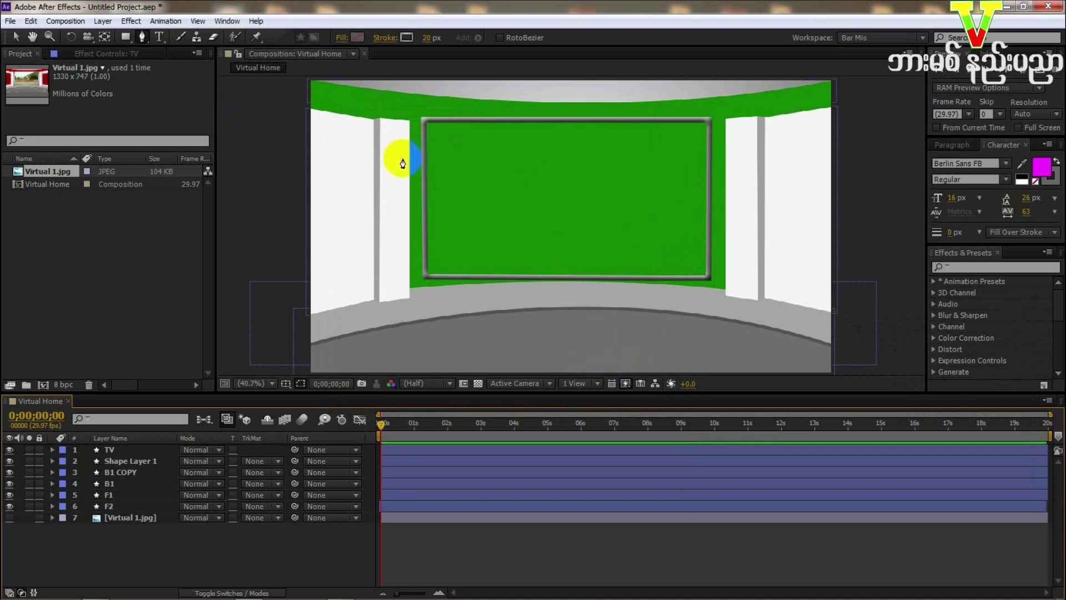
# Step: Show the Virtual 1.jpg reference layer and draw a closed four-cornered shape around the TV frame area with the Pen tool
pyautogui.click(9, 518)
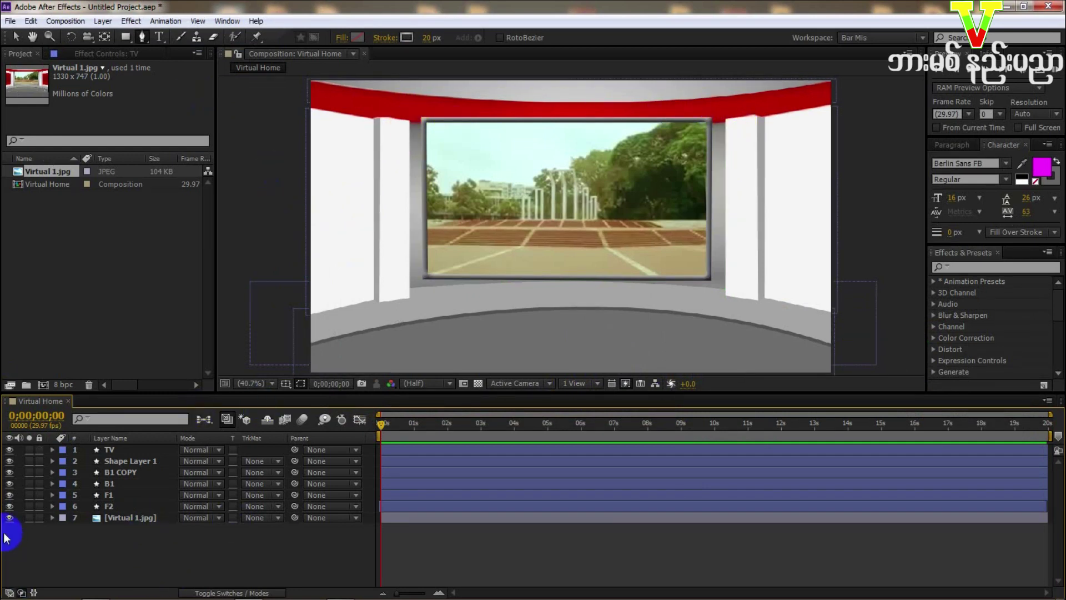
pyautogui.click(142, 38)
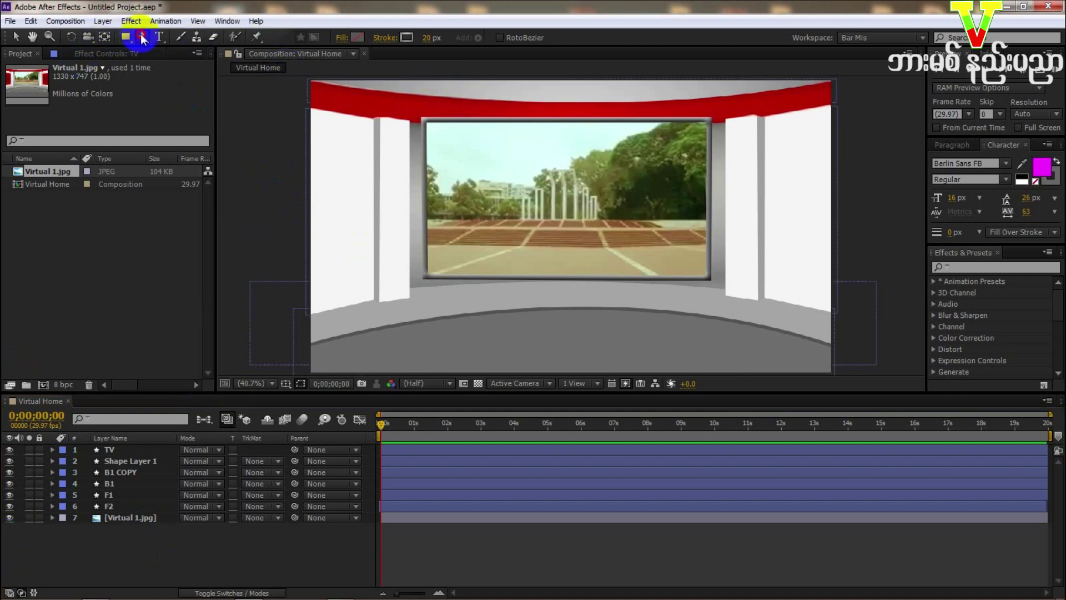
pyautogui.click(407, 124)
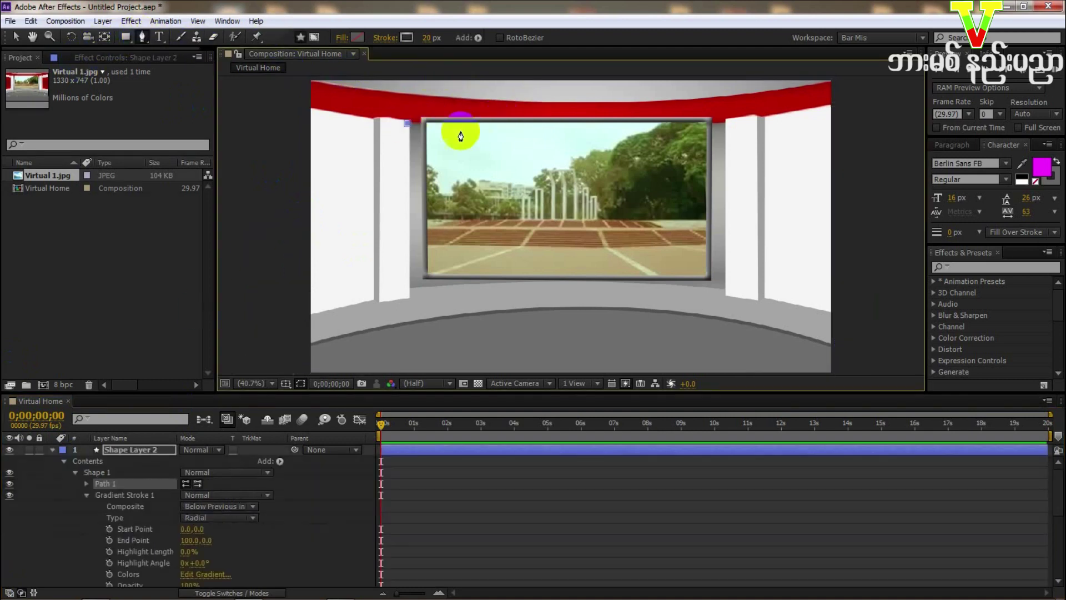
pyautogui.click(729, 125)
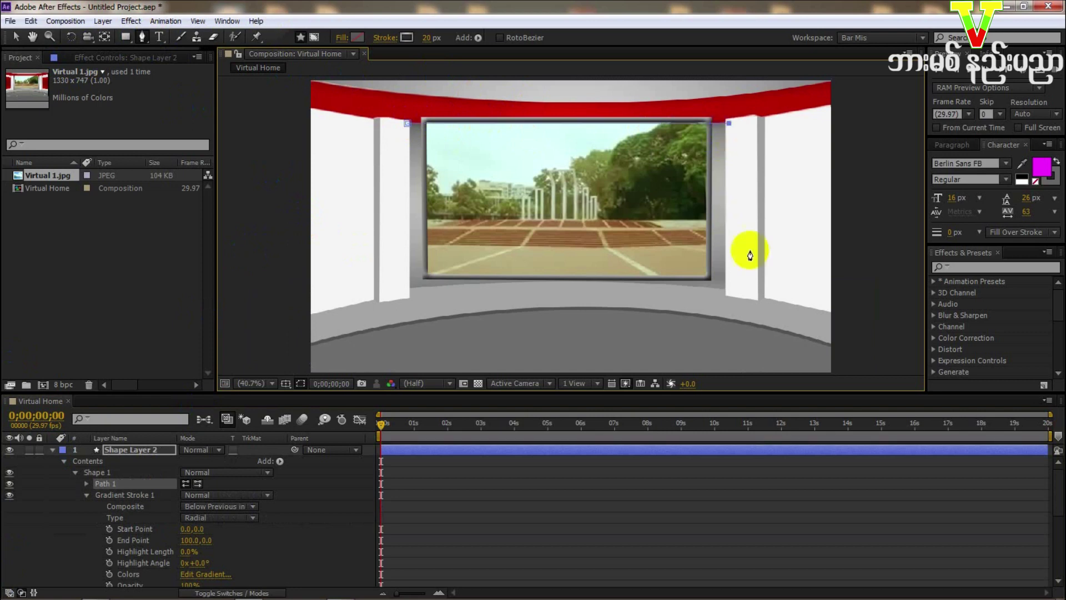
pyautogui.click(728, 300)
pyautogui.click(406, 304)
pyautogui.click(407, 124)
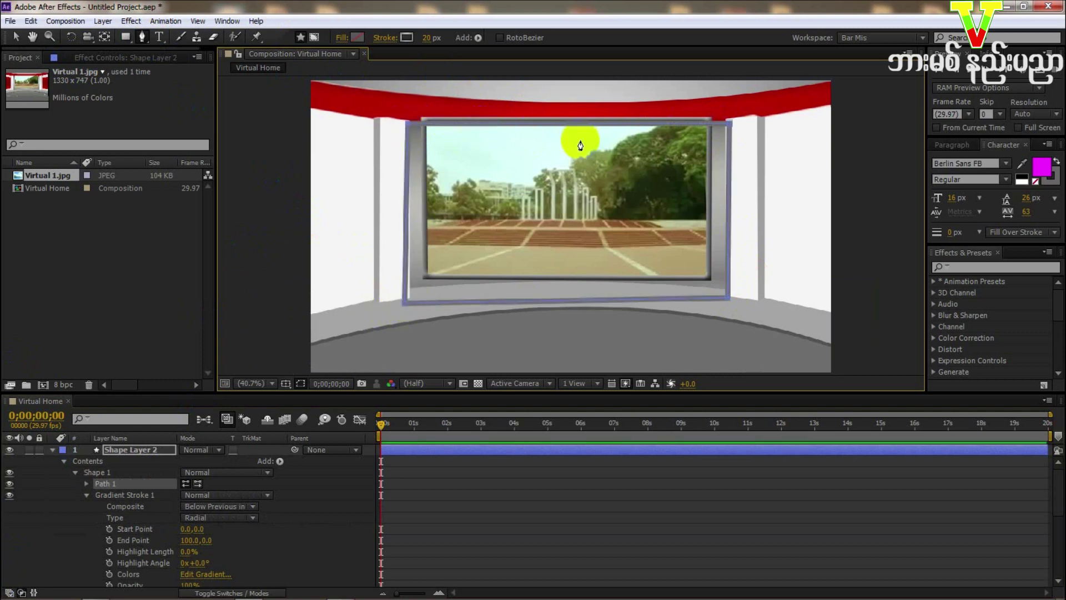
# Step: Move the new shape's four corner points outward over the white wall panels on either side of the TV frame
pyautogui.moveTo(405, 304); pyautogui.dragTo(405, 303)
pyautogui.moveTo(408, 123); pyautogui.dragTo(397, 123)
pyautogui.moveTo(411, 301); pyautogui.dragTo(401, 303)
pyautogui.moveTo(728, 121); pyautogui.dragTo(734, 121)
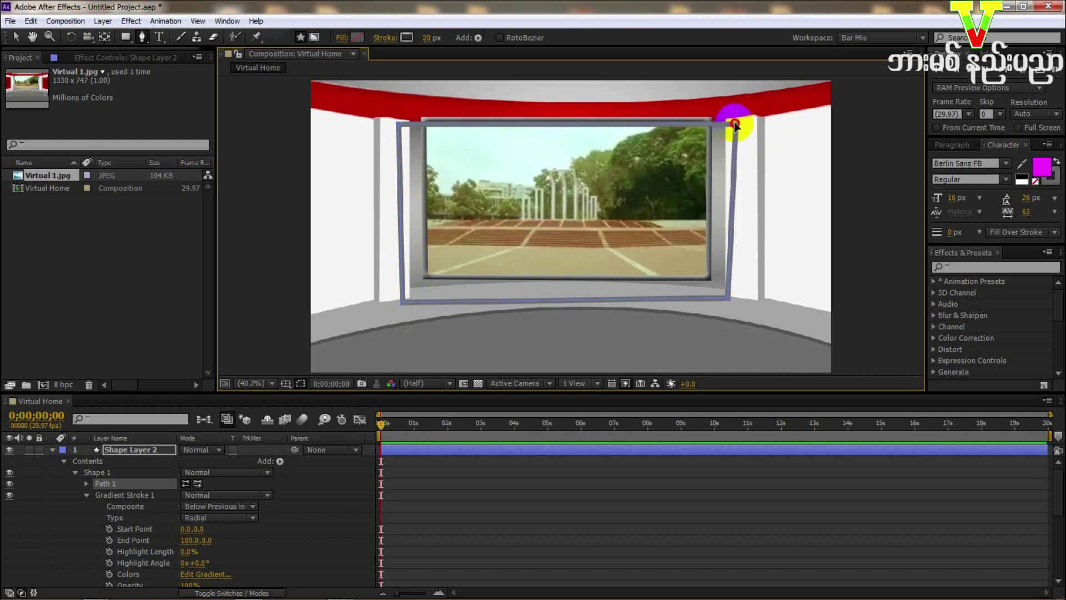
pyautogui.moveTo(725, 297); pyautogui.dragTo(735, 297)
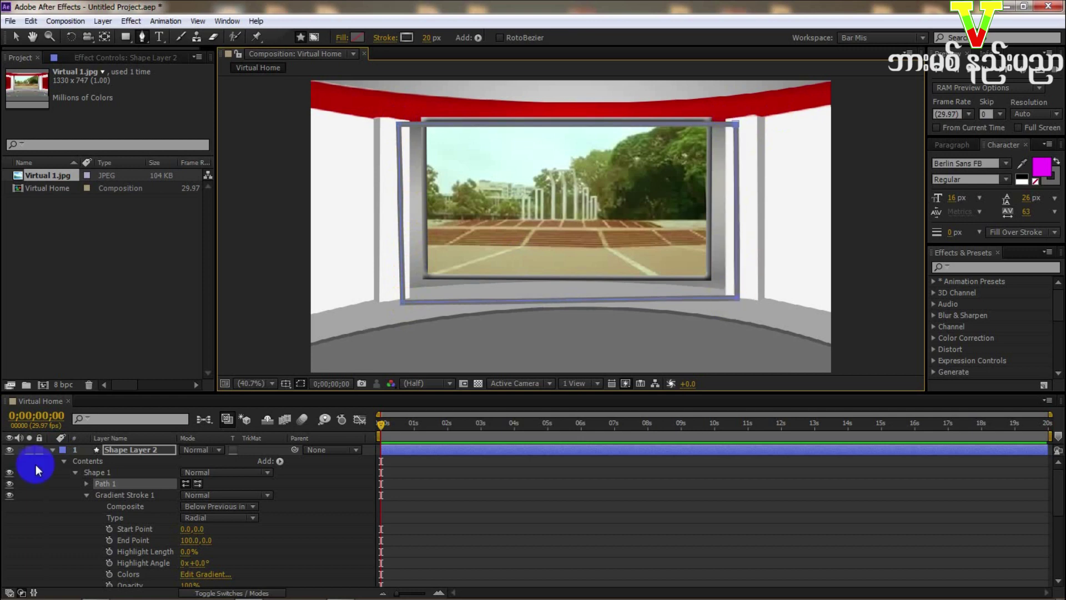
# Step: Collapse the new shape layer's properties and rename the layer as BG
pyautogui.click(51, 450)
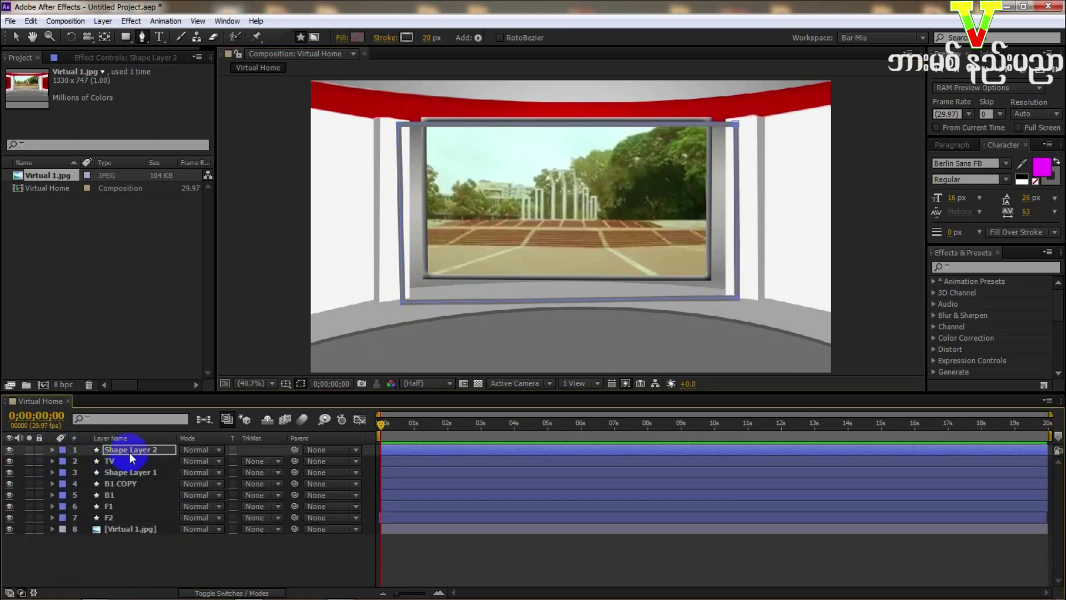
pyautogui.click(128, 451)
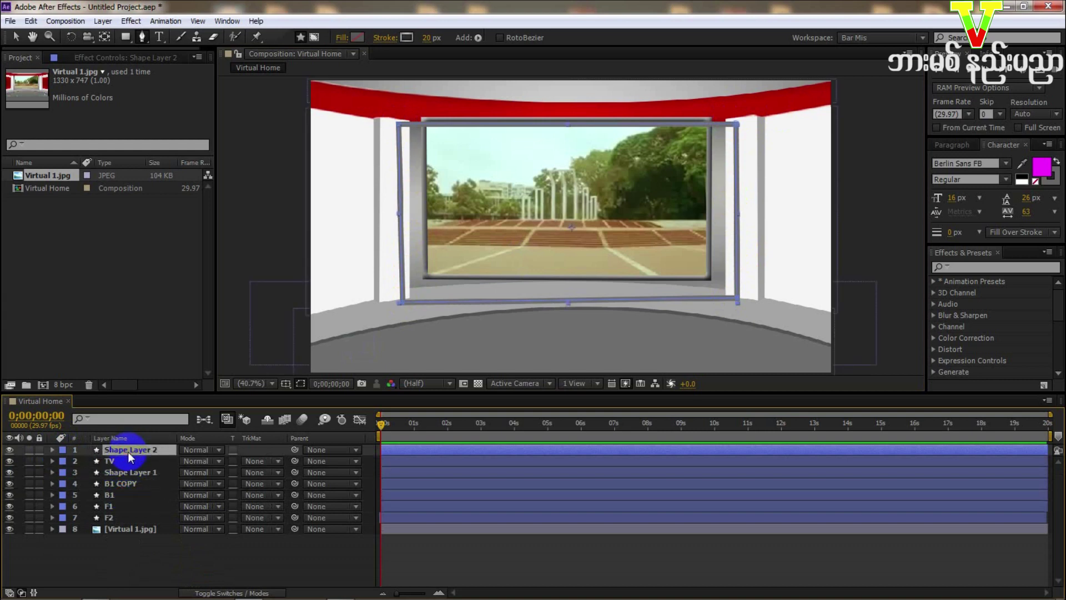
pyautogui.rightClick(165, 452)
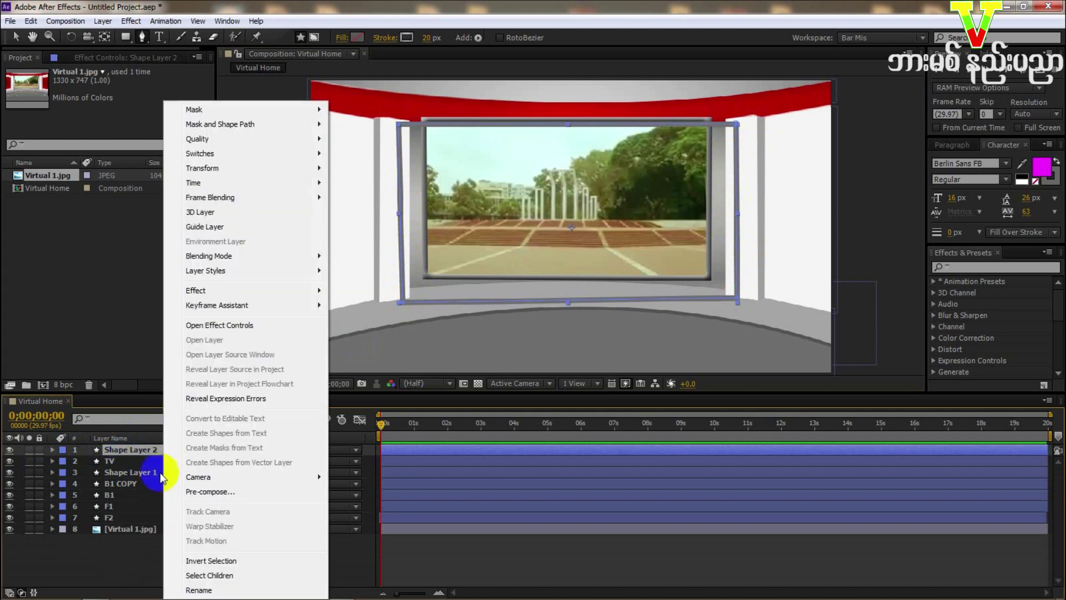
pyautogui.click(187, 592)
pyautogui.write('B')
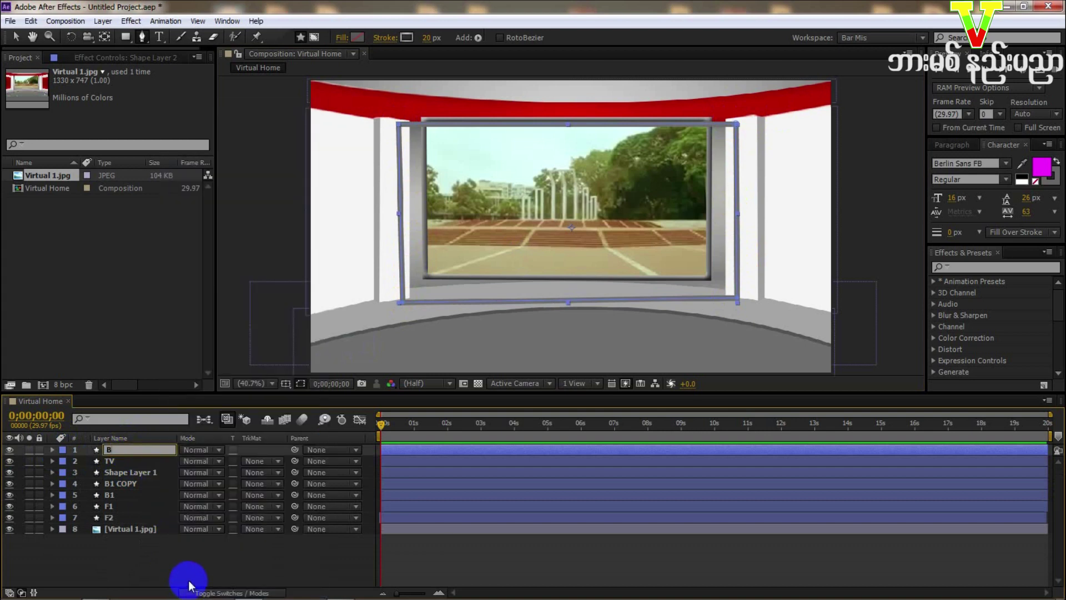
pyautogui.write('G')
pyautogui.press('Return')
# Step: Move the BG layer down the layer stack, between F2 and Virtual 1.jpg
pyautogui.moveTo(103, 449); pyautogui.dragTo(102, 529)
pyautogui.press('capslock')
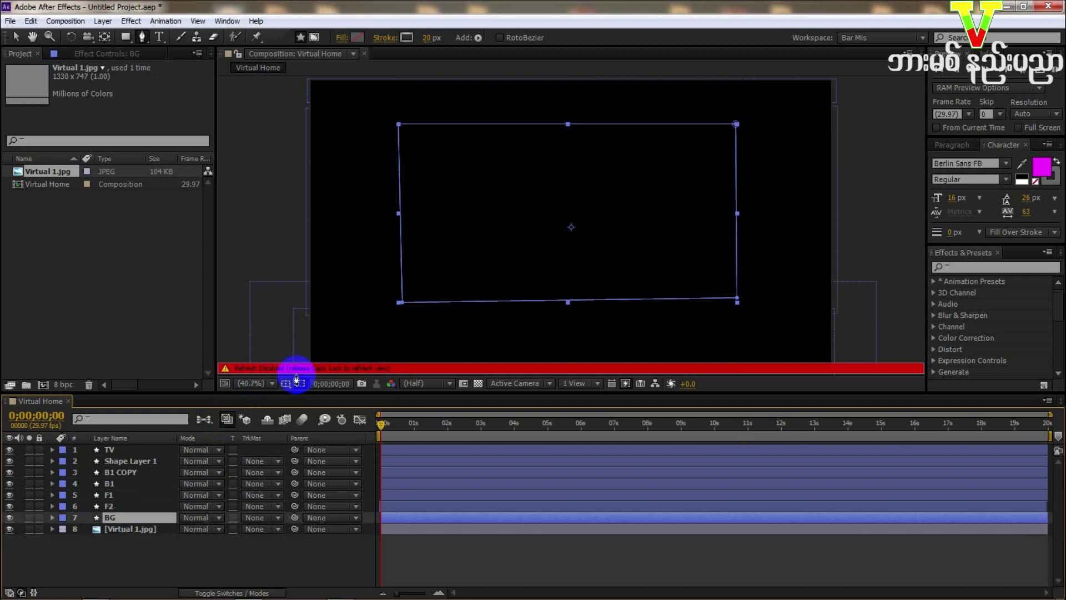
pyautogui.press('capslock')
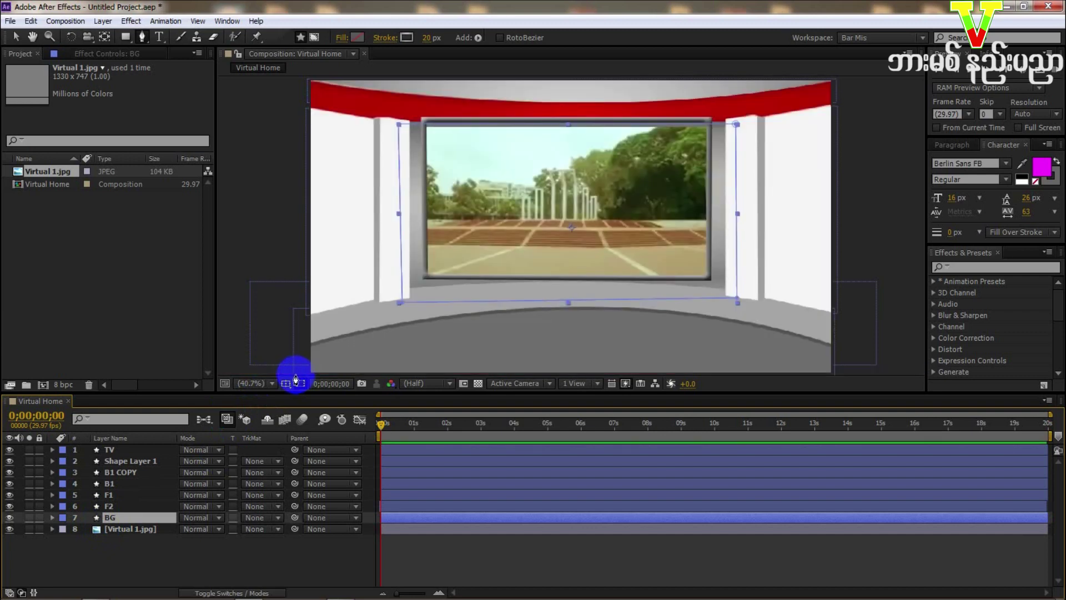
# Step: Set the BG shape's stroke to None and its fill to Radial Gradient
pyautogui.click(127, 517)
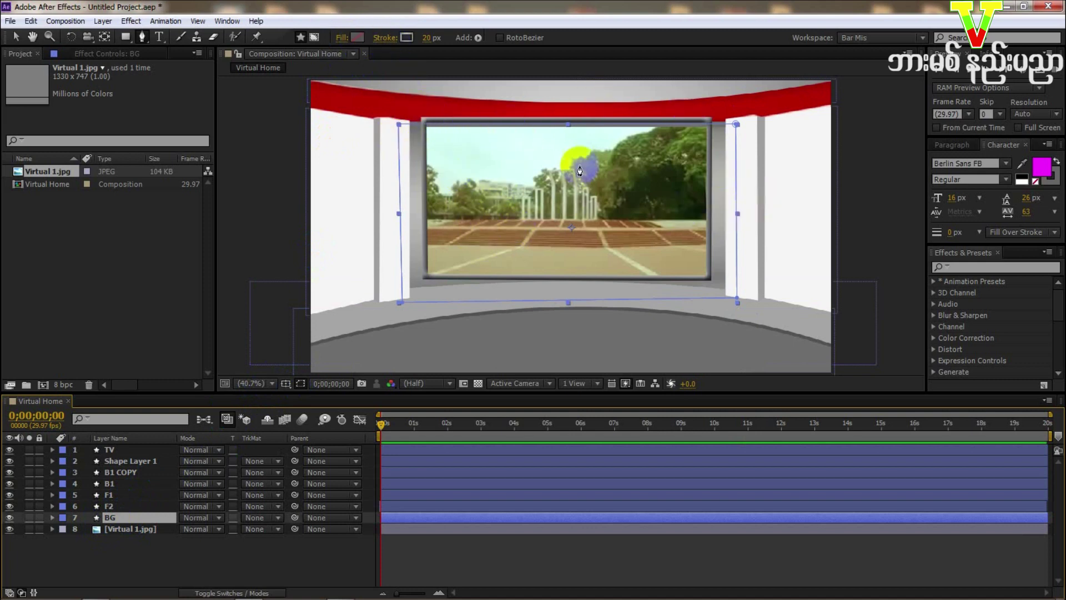
pyautogui.click(387, 38)
pyautogui.click(474, 264)
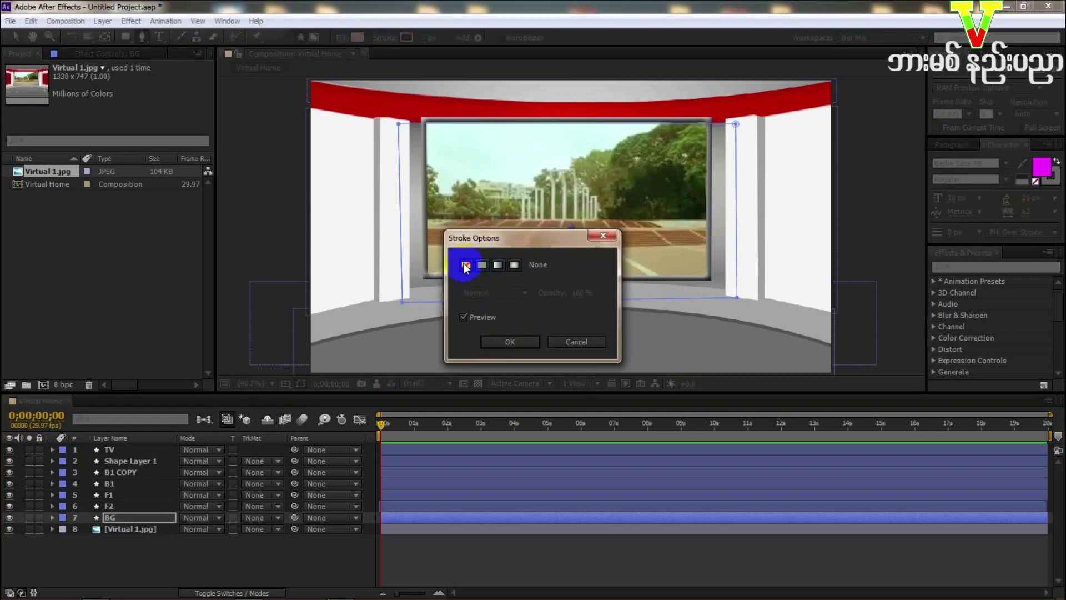
pyautogui.click(498, 340)
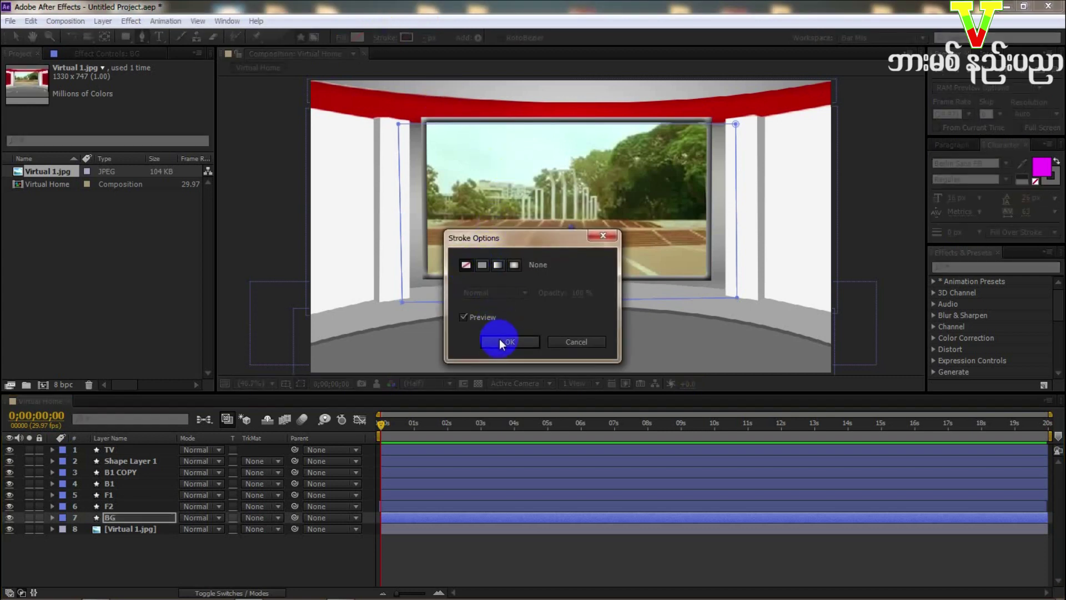
pyautogui.click(339, 40)
pyautogui.click(513, 268)
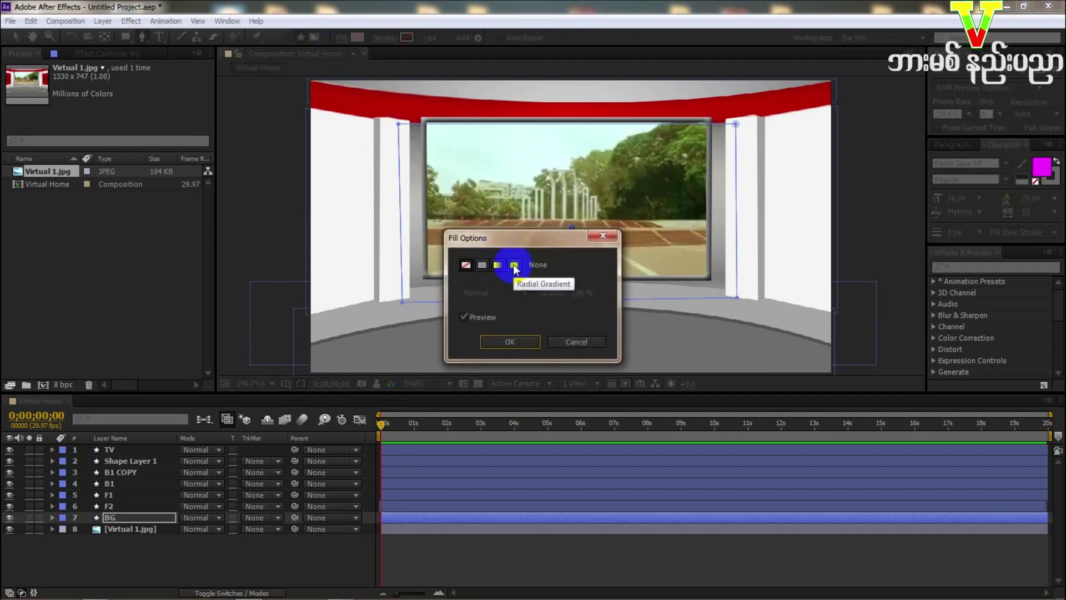
pyautogui.click(514, 267)
pyautogui.click(518, 341)
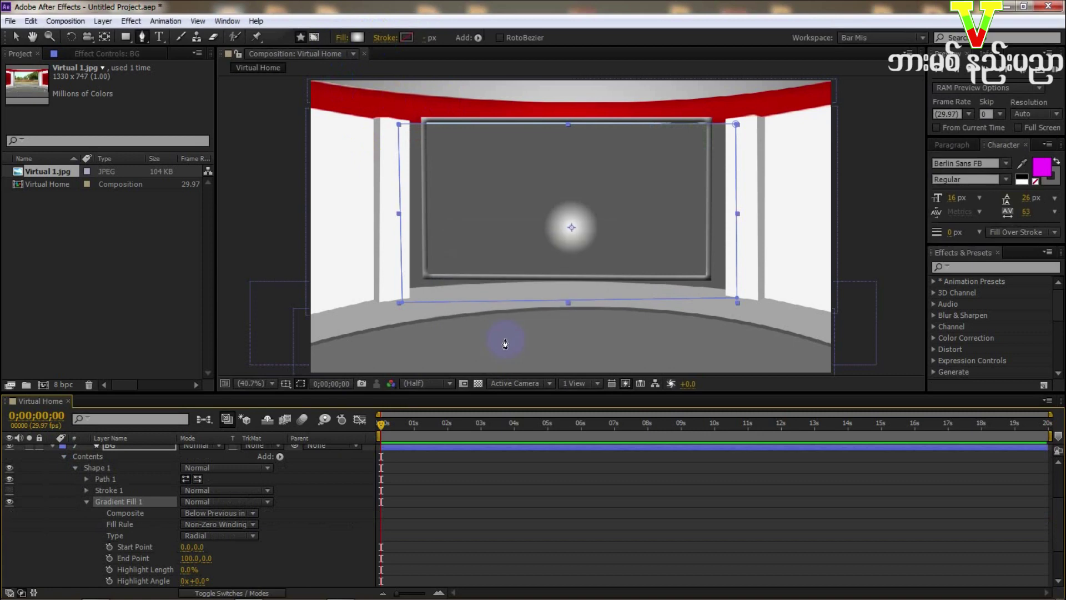
# Step: Stretch the BG shape's radial gradient fill by moving its end point to about 694, -191.5
pyautogui.click(179, 71)
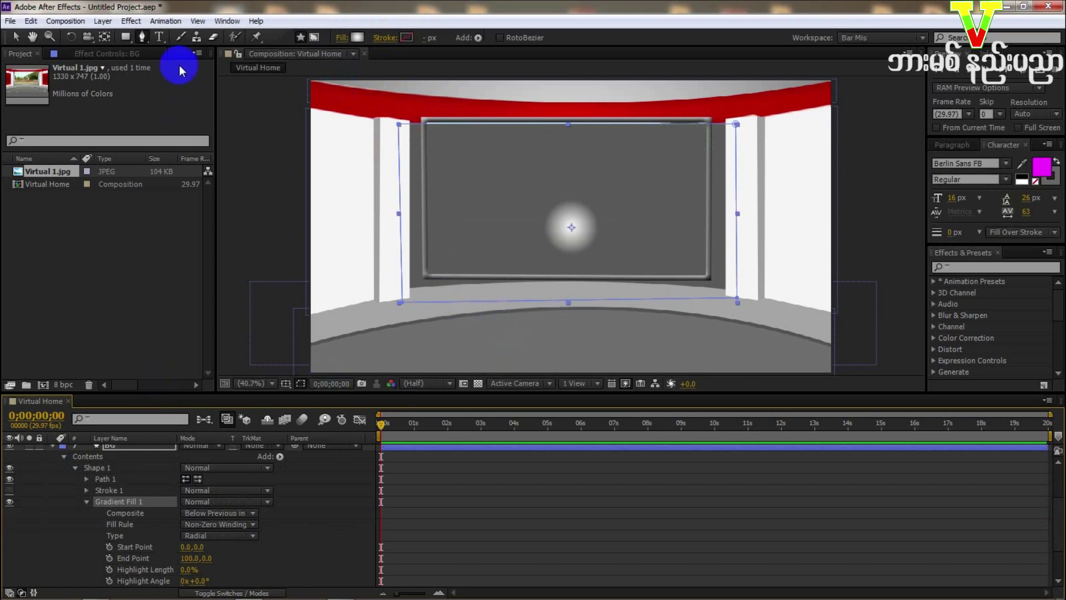
pyautogui.click(104, 37)
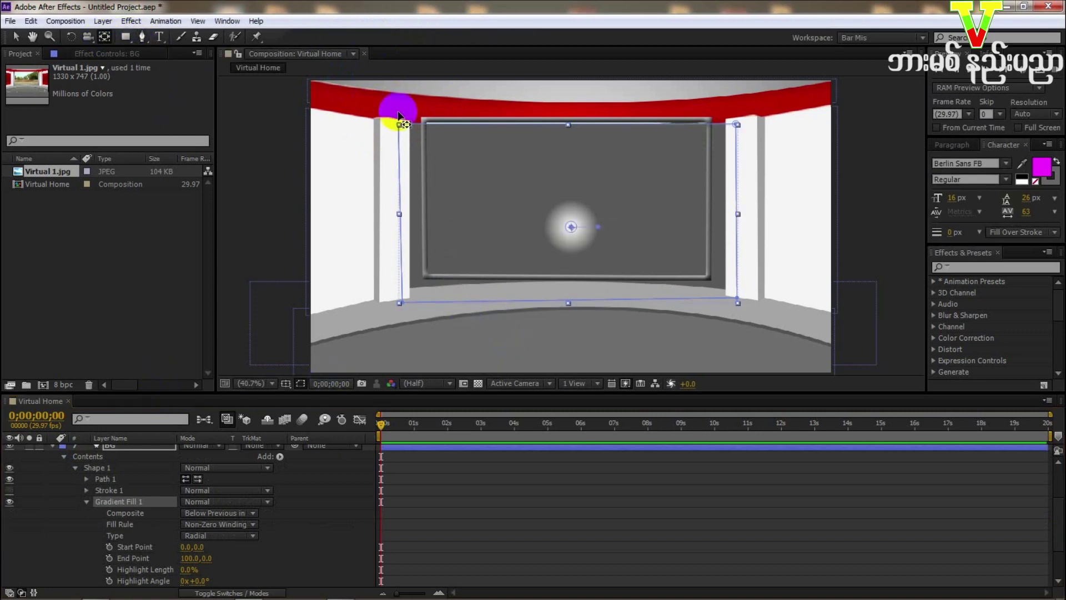
pyautogui.moveTo(602, 226); pyautogui.dragTo(760, 179)
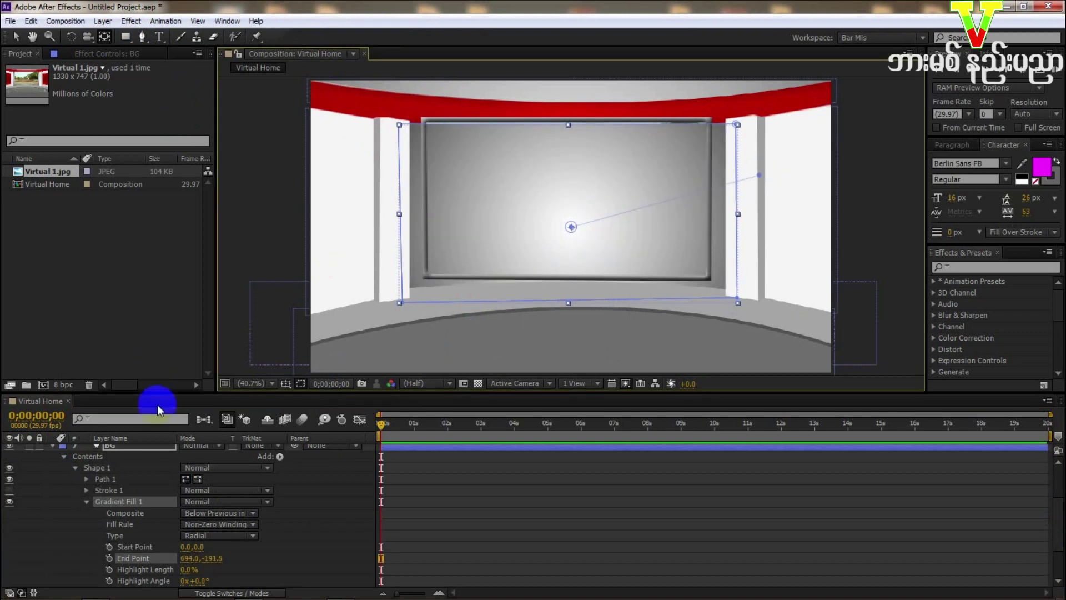
# Step: Collapse the BG layer's properties, hide the Virtual 1.jpg reference layer and deselect everything
pyautogui.scroll(3, 89, 472)
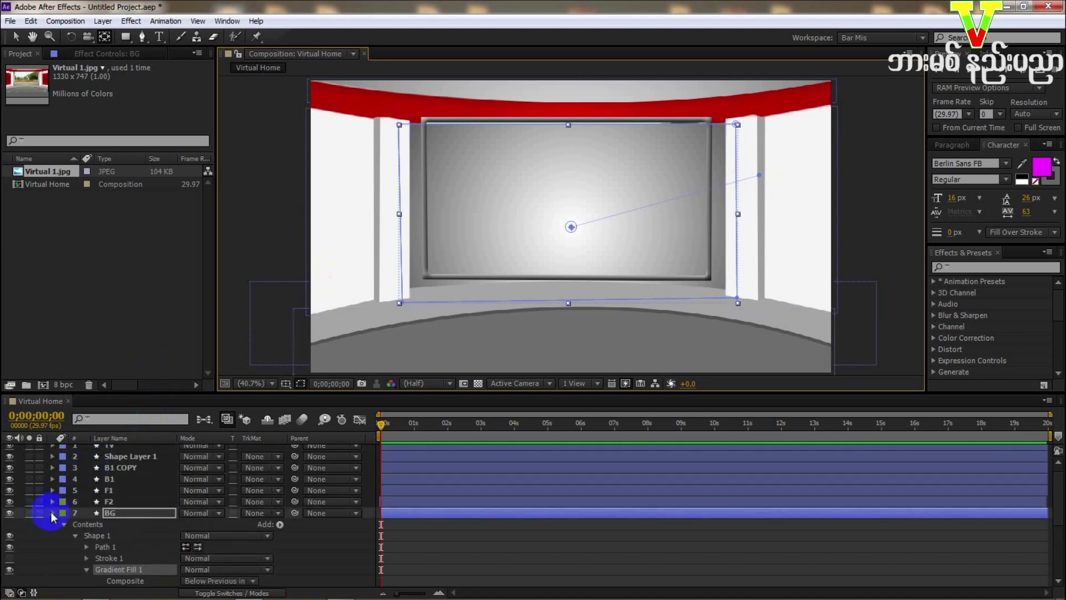
pyautogui.click(52, 517)
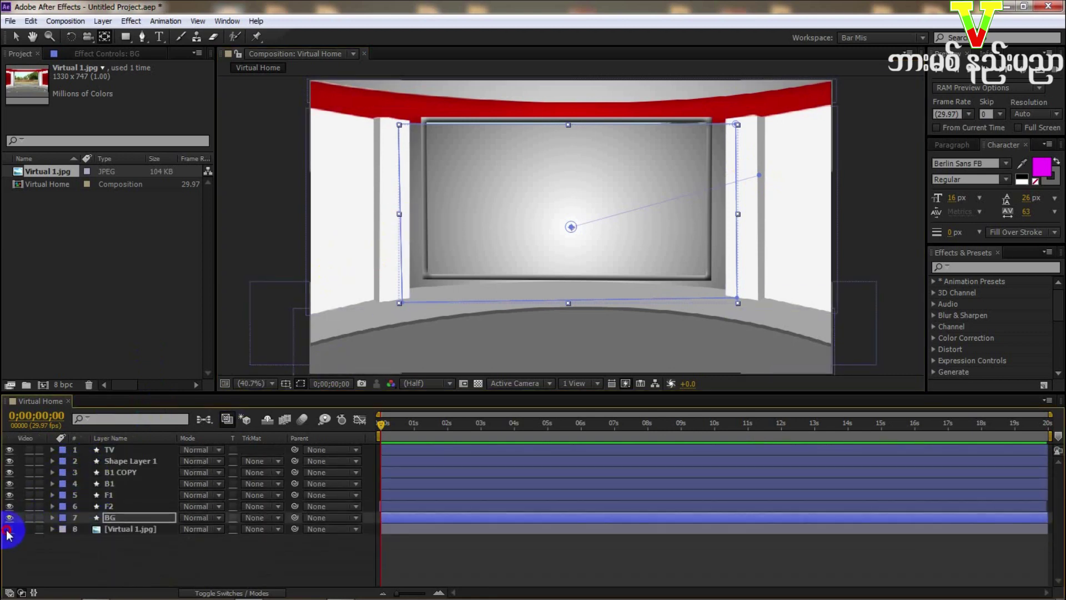
pyautogui.click(8, 530)
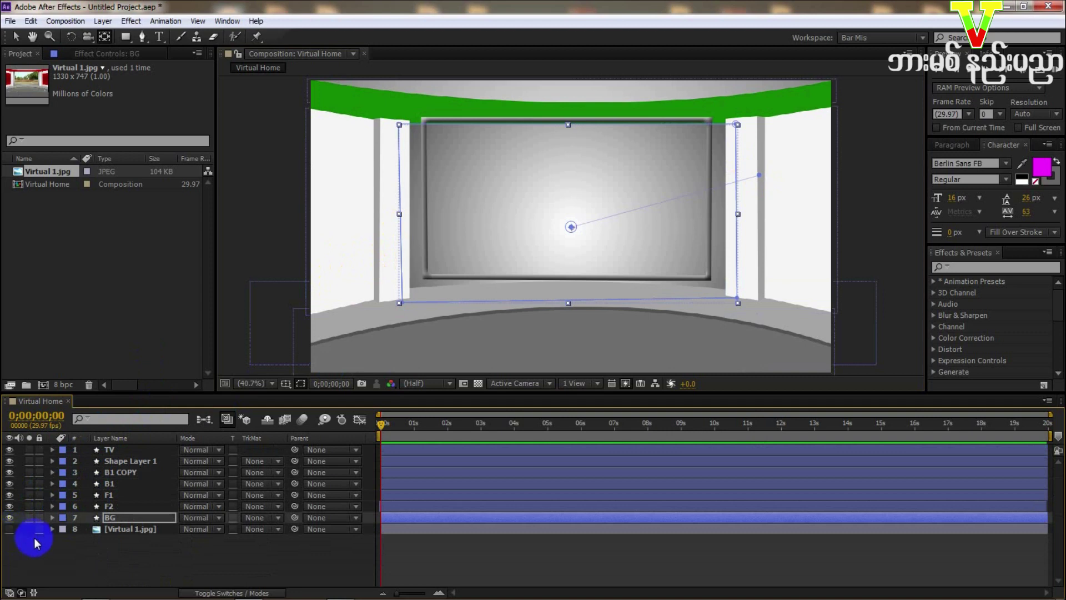
pyautogui.click(44, 541)
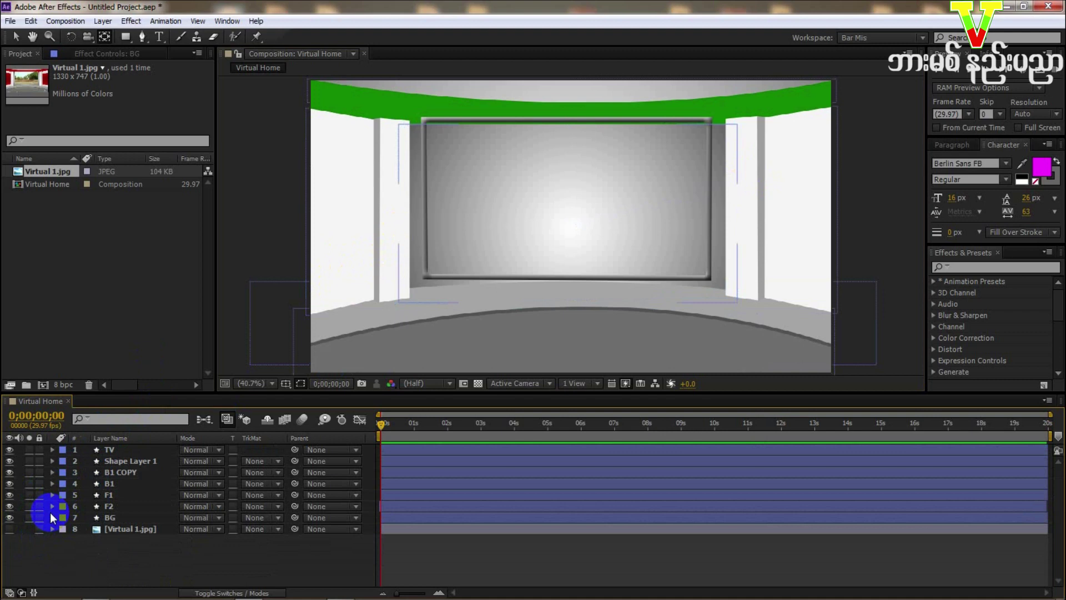
# Step: Set the background color of the Virtual Home composition to red FF0024
pyautogui.click(82, 24)
pyautogui.click(101, 57)
pyautogui.click(430, 360)
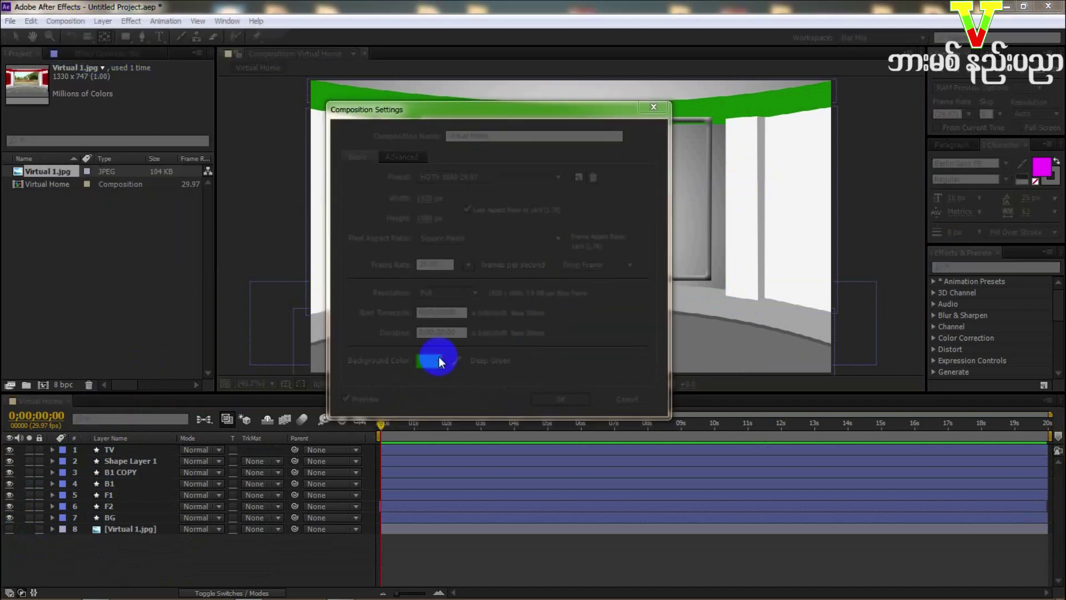
pyautogui.click(885, 333)
pyautogui.moveTo(866, 334); pyautogui.dragTo(875, 320)
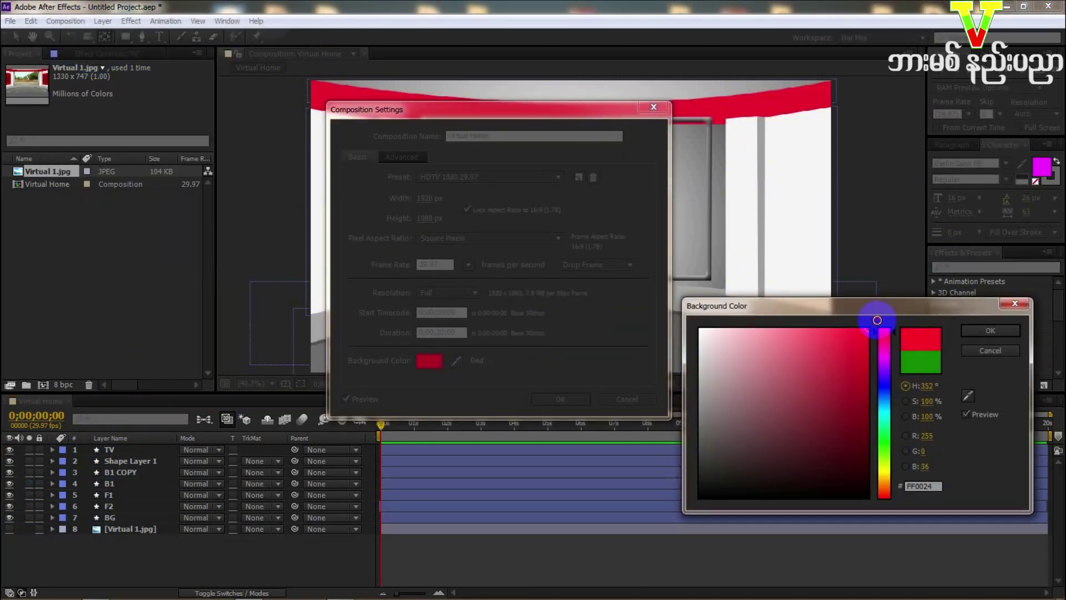
pyautogui.click(970, 330)
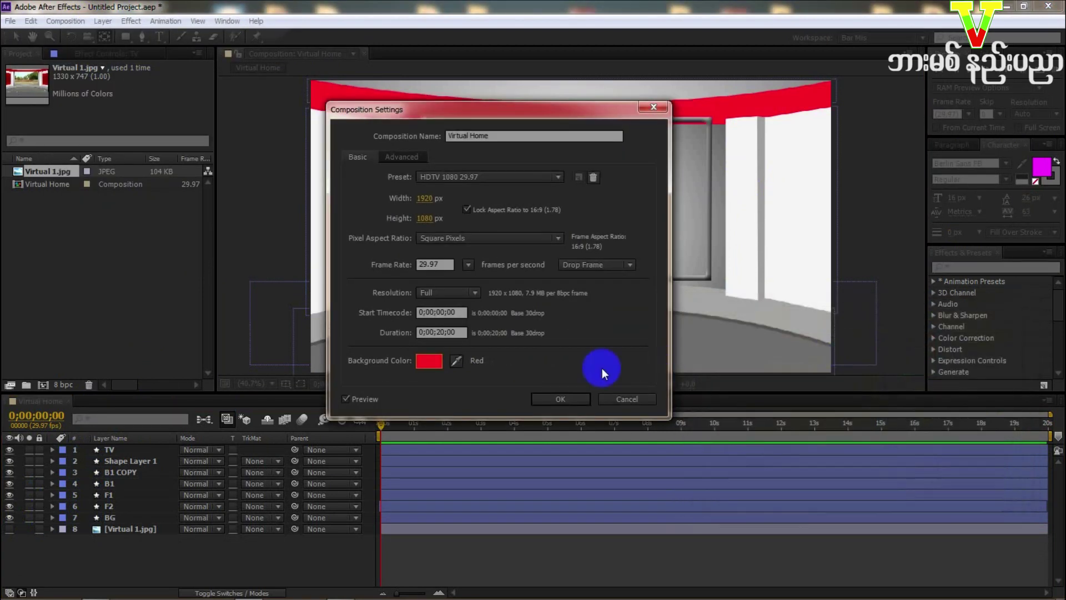
pyautogui.click(572, 395)
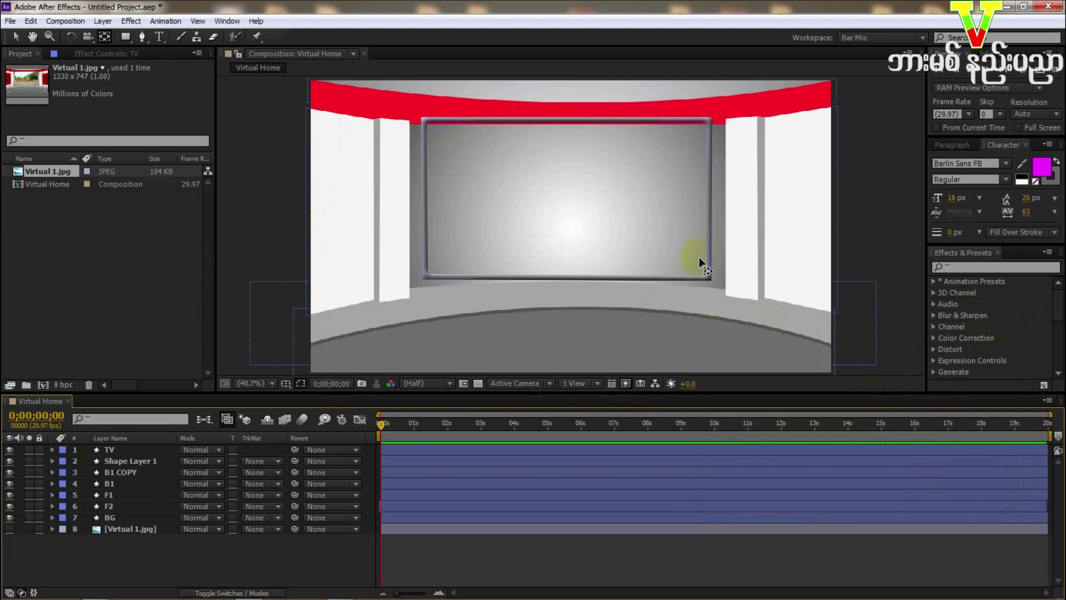
# Step: Import move.mp4 from the Desktop and add it to the Virtual Home composition directly below the TV layer
pyautogui.doubleClick(98, 248)
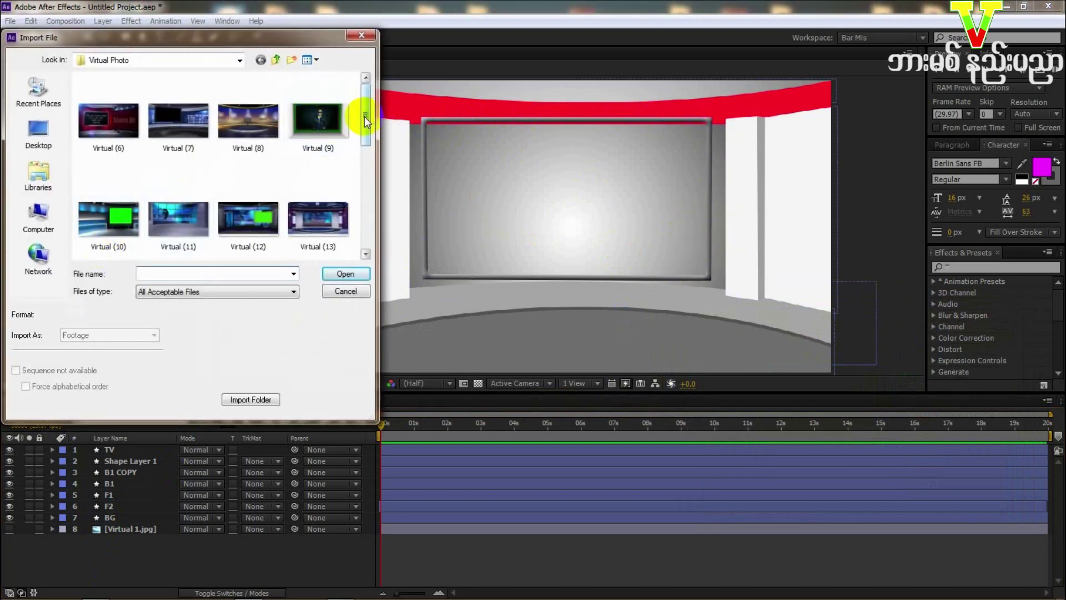
pyautogui.click(33, 132)
pyautogui.moveTo(363, 120); pyautogui.dragTo(362, 219)
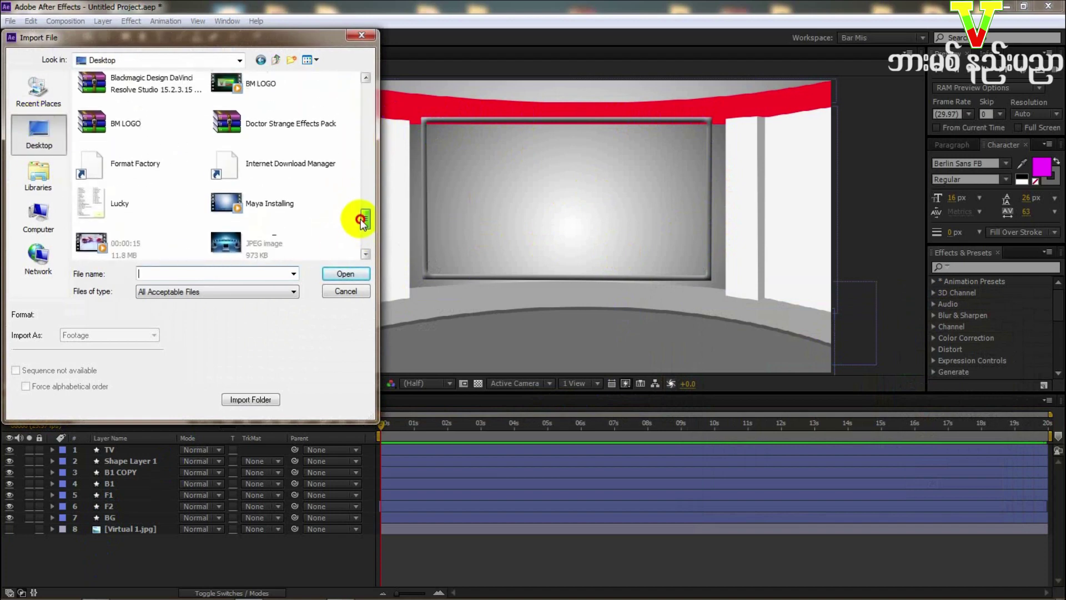
pyautogui.doubleClick(177, 248)
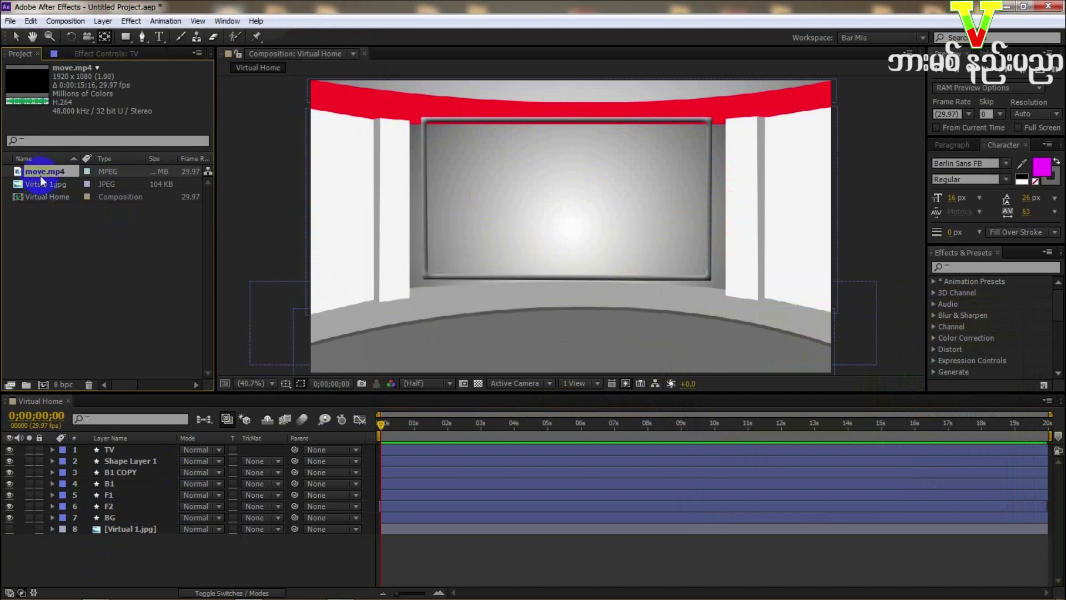
pyautogui.moveTo(44, 172); pyautogui.dragTo(119, 455)
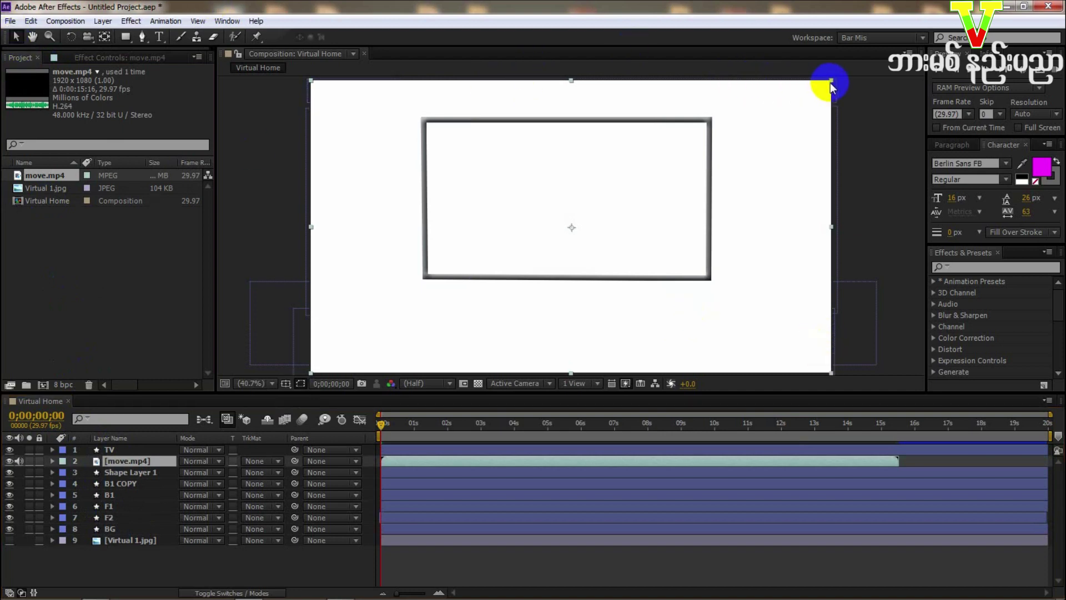
# Step: Scale and position the move.mp4 layer so the video exactly fills the TV frame, checking the fit at several times
pyautogui.moveTo(831, 81); pyautogui.dragTo(709, 122)
pyautogui.click(498, 425)
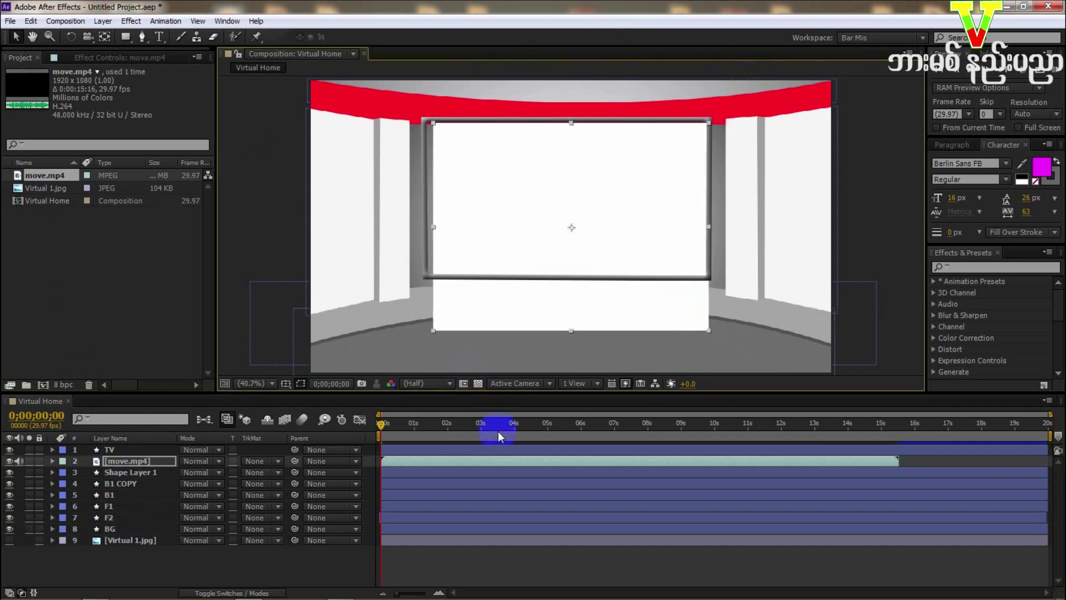
pyautogui.moveTo(708, 329); pyautogui.dragTo(654, 226)
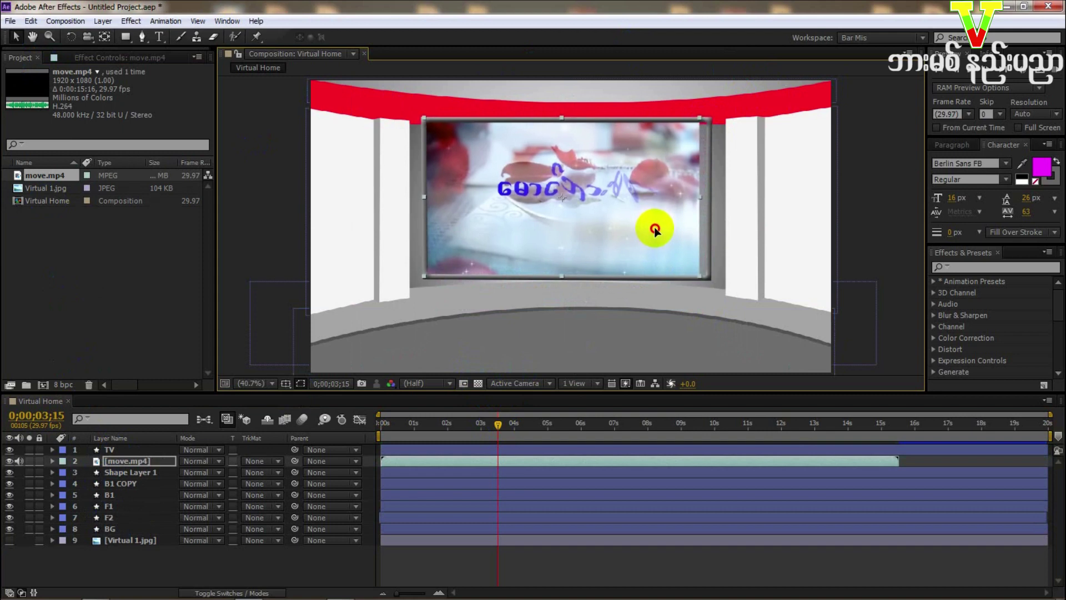
pyautogui.moveTo(701, 197); pyautogui.dragTo(708, 197)
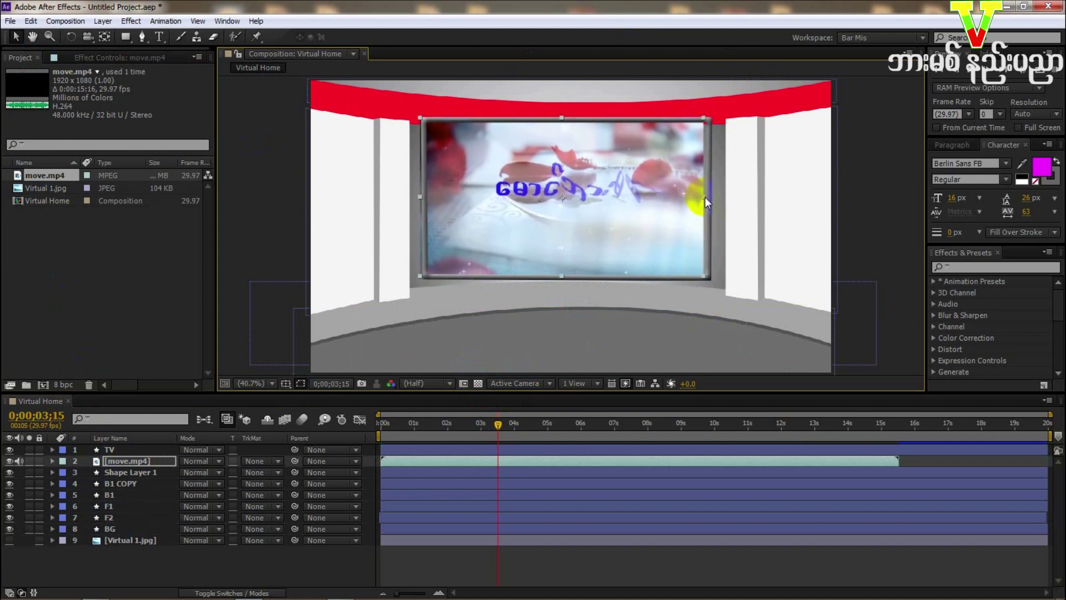
pyautogui.moveTo(709, 197); pyautogui.dragTo(712, 198)
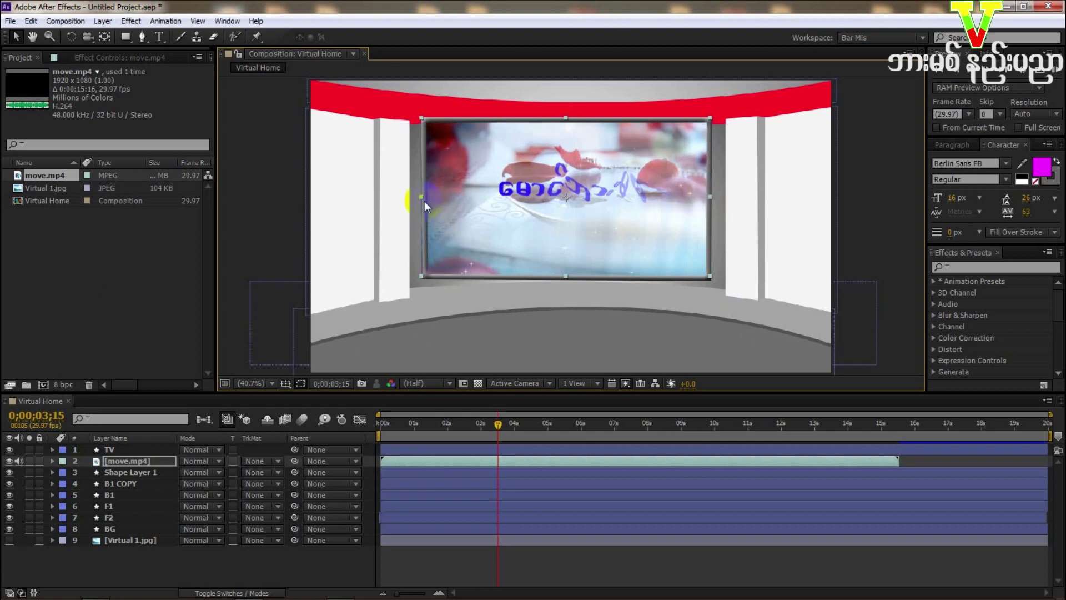
pyautogui.moveTo(422, 199); pyautogui.dragTo(425, 199)
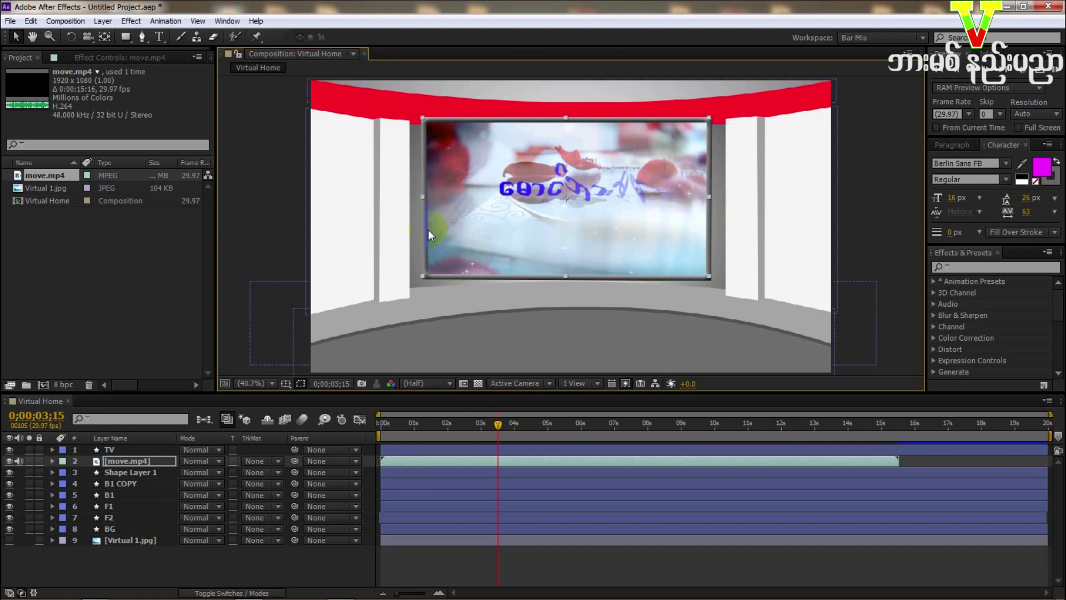
pyautogui.click(442, 565)
pyautogui.click(499, 424)
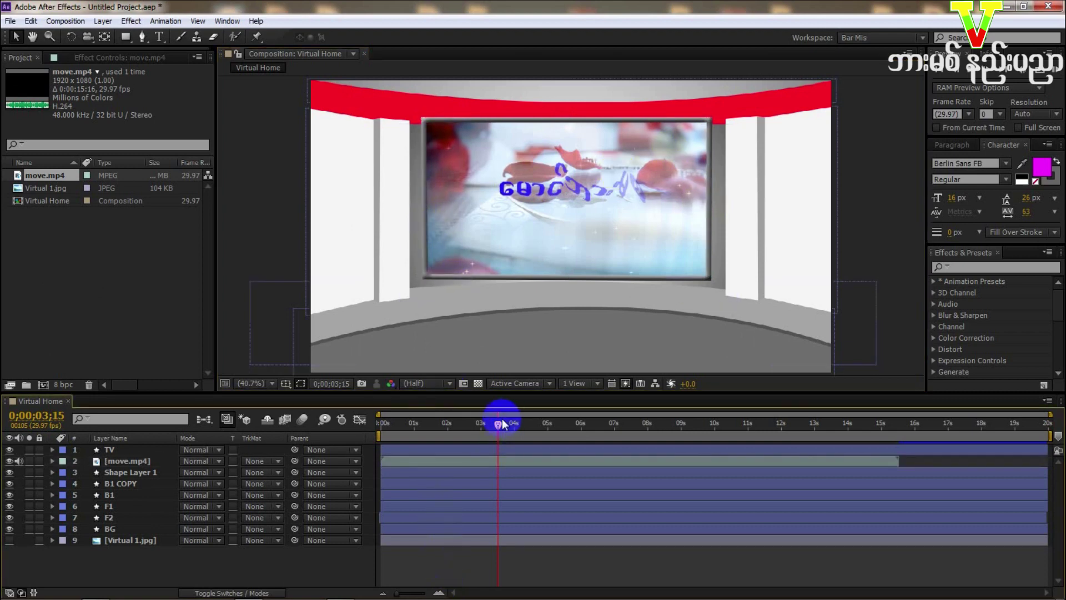
pyautogui.moveTo(497, 424); pyautogui.dragTo(441, 423)
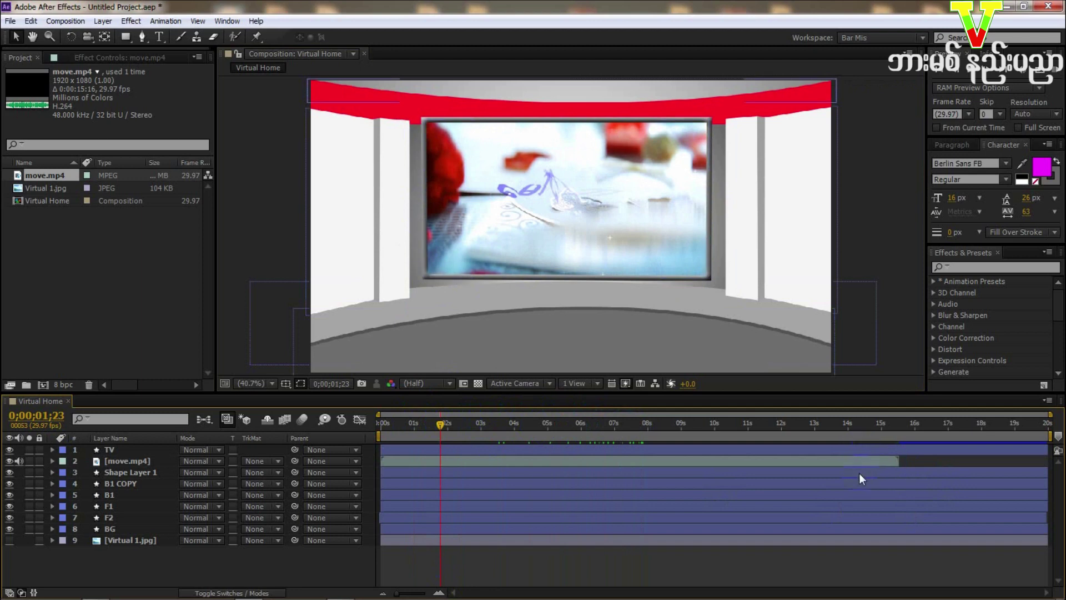
# Step: End the work area at 0;00;15;14, where move.mp4 ends, and trim the Virtual Home composition to it
pyautogui.click(684, 460)
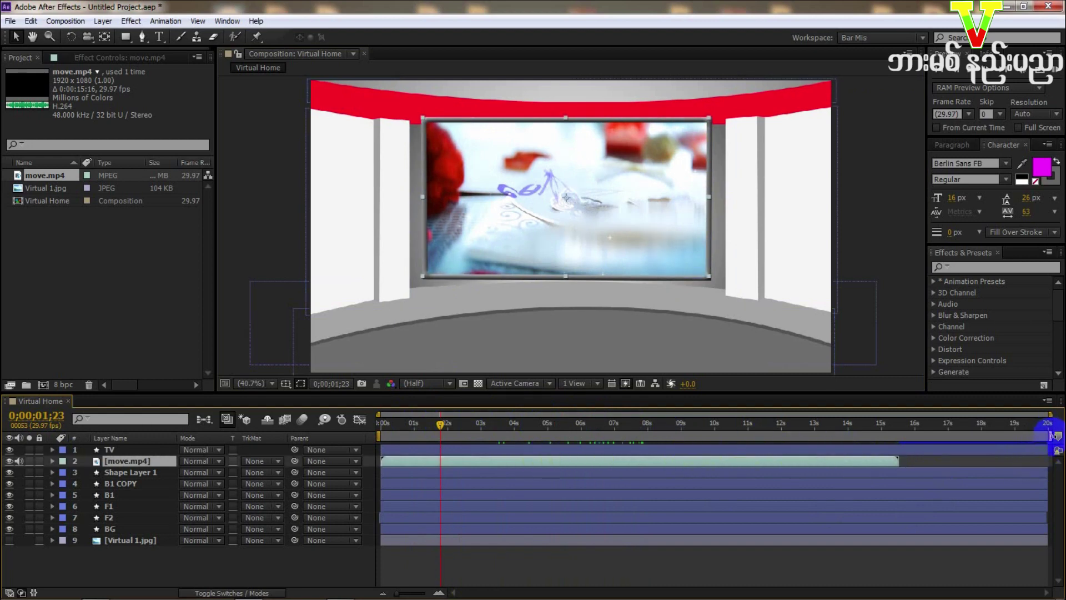
pyautogui.click(935, 441)
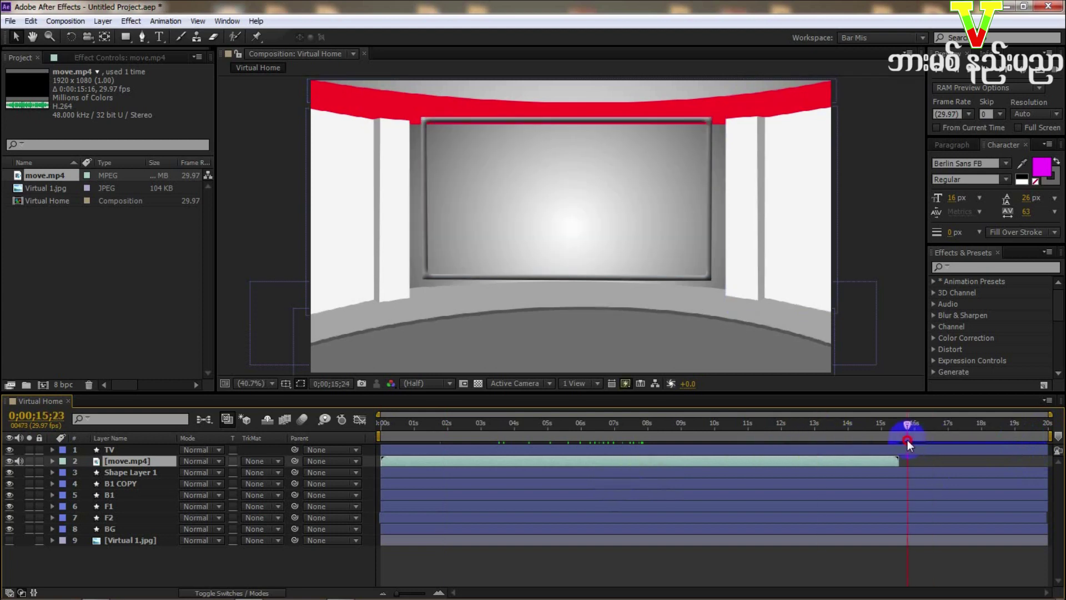
pyautogui.moveTo(900, 439); pyautogui.dragTo(897, 440)
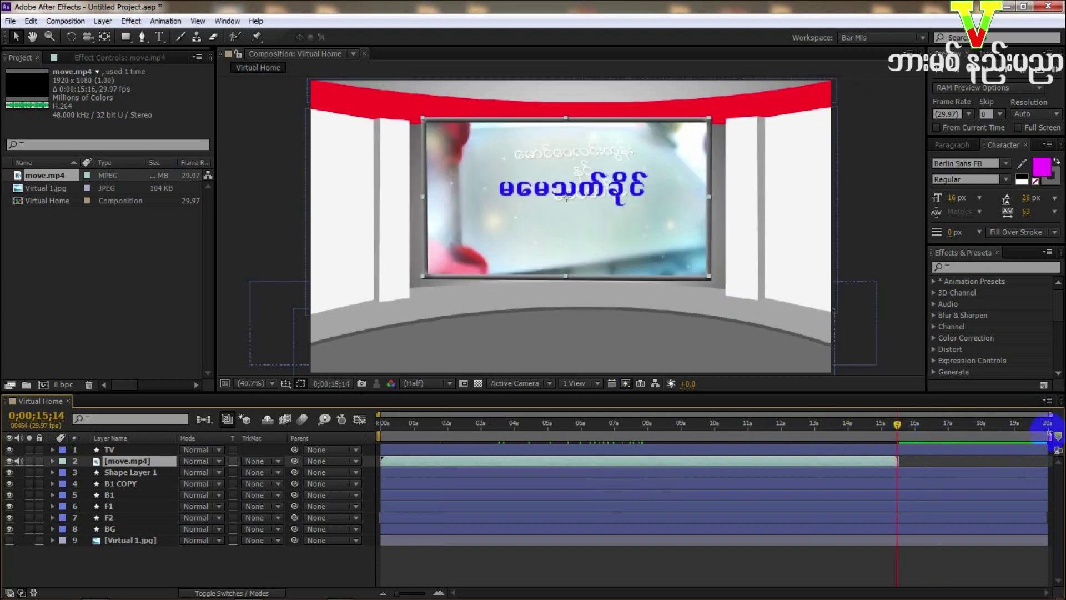
pyautogui.moveTo(1051, 434); pyautogui.dragTo(899, 443)
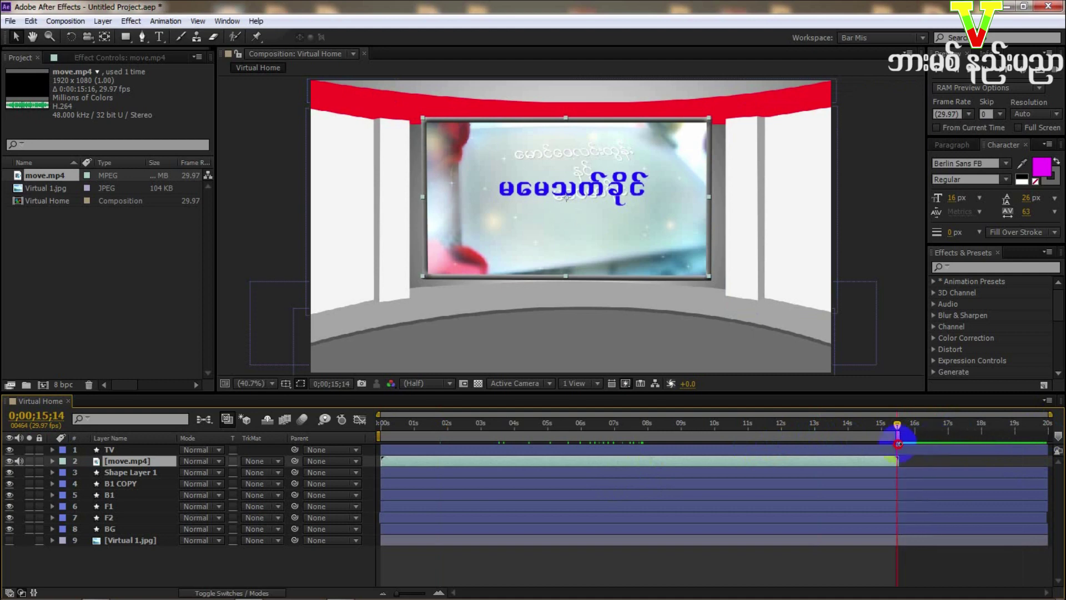
pyautogui.rightClick(891, 438)
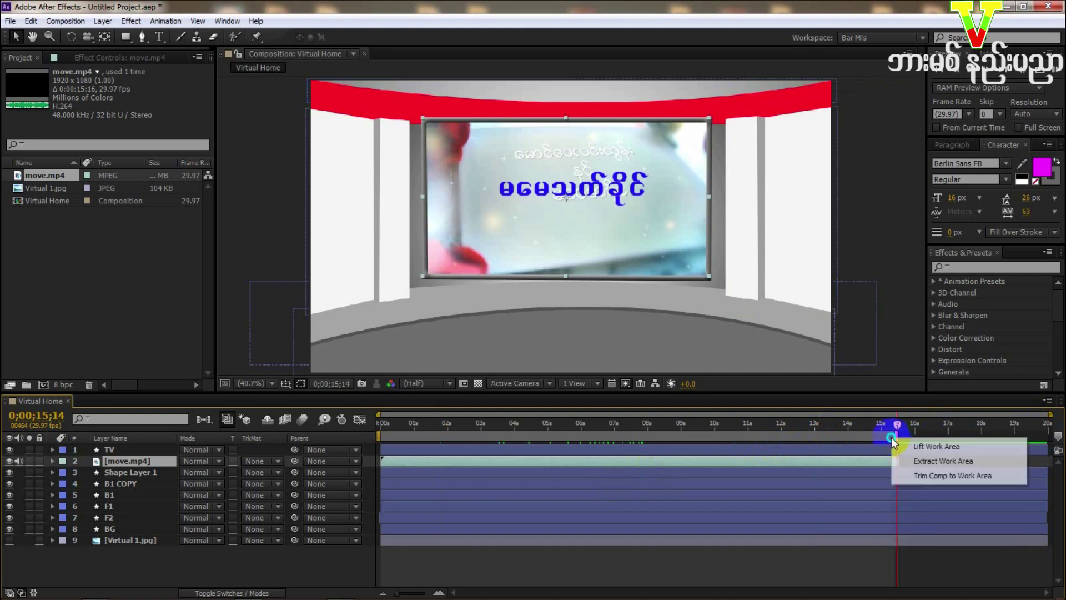
pyautogui.click(924, 475)
pyautogui.moveTo(901, 428); pyautogui.dragTo(854, 429)
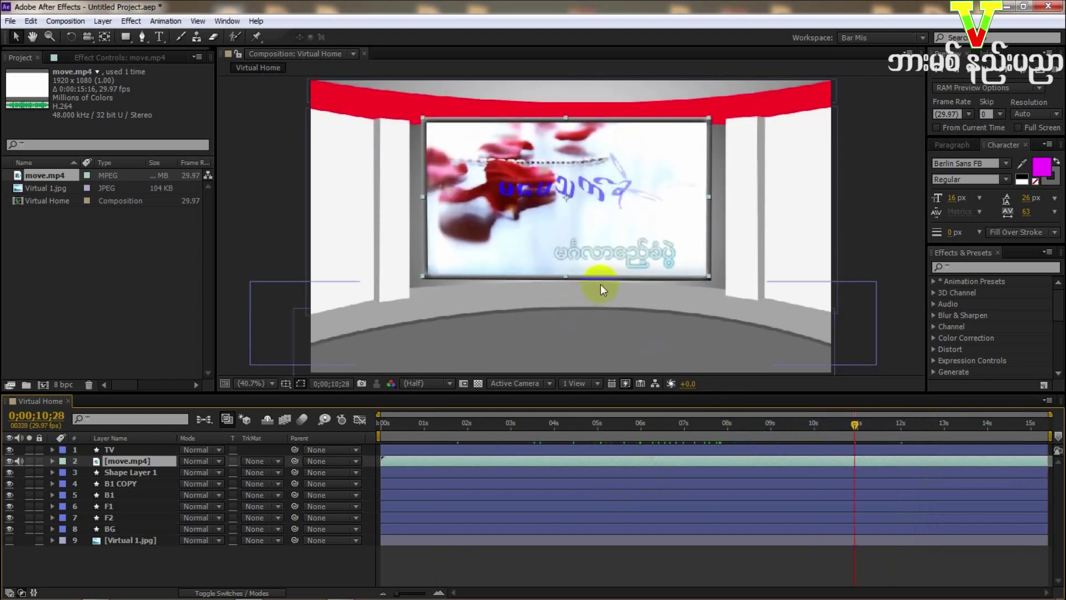
# Step: Pre-compose the TV and move.mp4 layers as TV with all attributes moved into the new composition, and re-enable viewer refresh
pyautogui.click(468, 127)
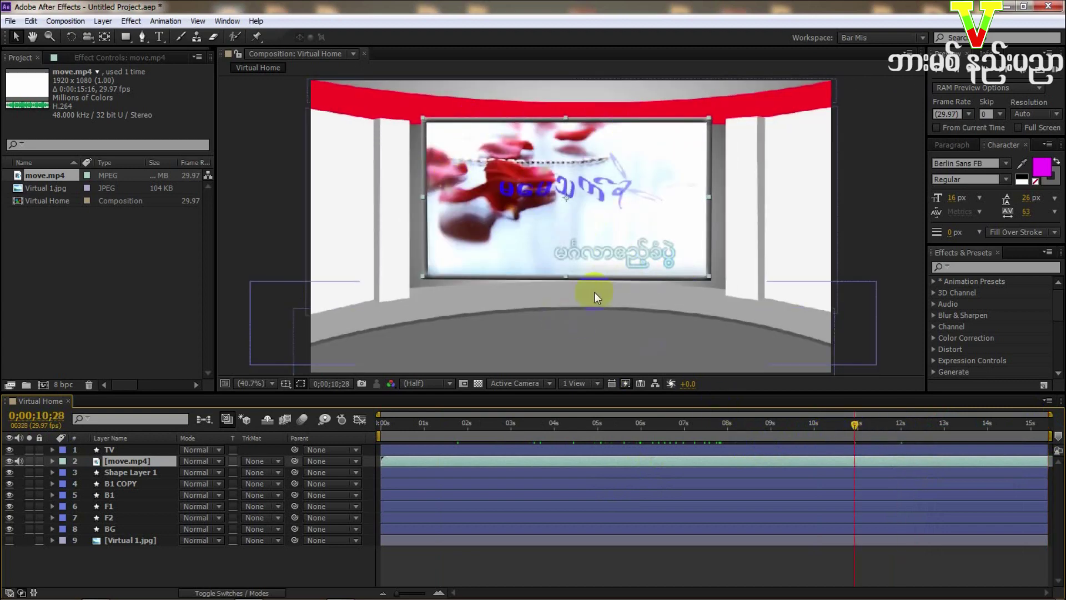
pyautogui.moveTo(525, 425); pyautogui.dragTo(546, 427)
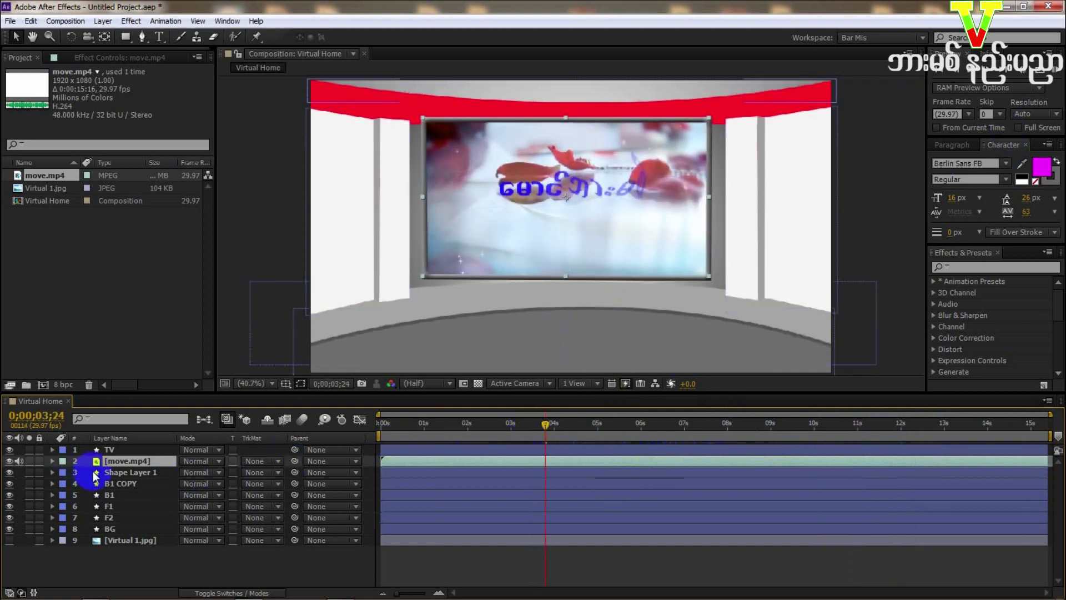
pyautogui.click(114, 450)
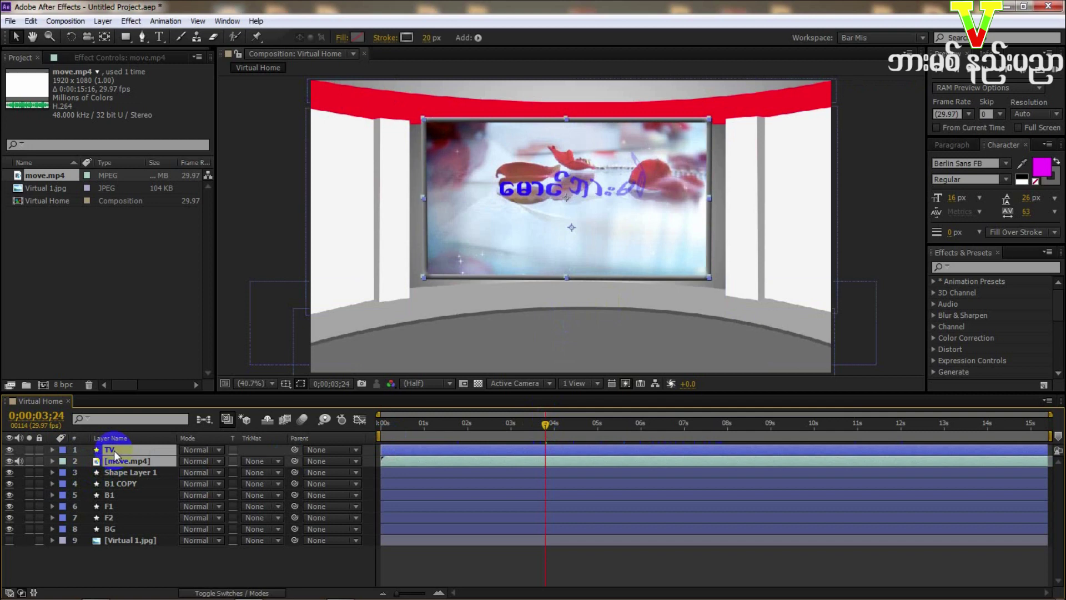
pyautogui.rightClick(114, 451)
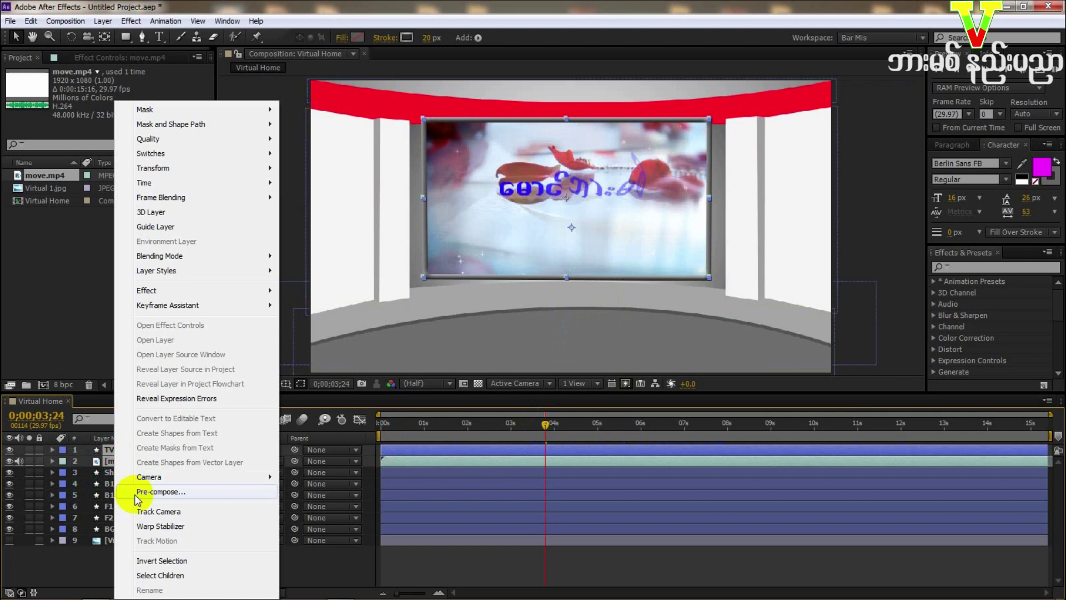
pyautogui.click(160, 492)
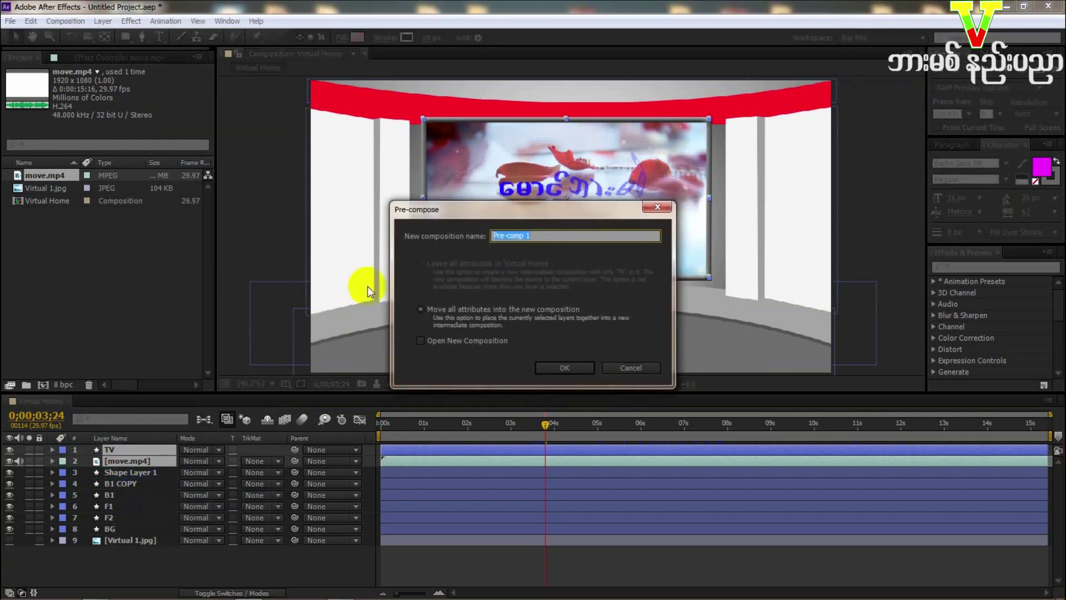
pyautogui.write('TV')
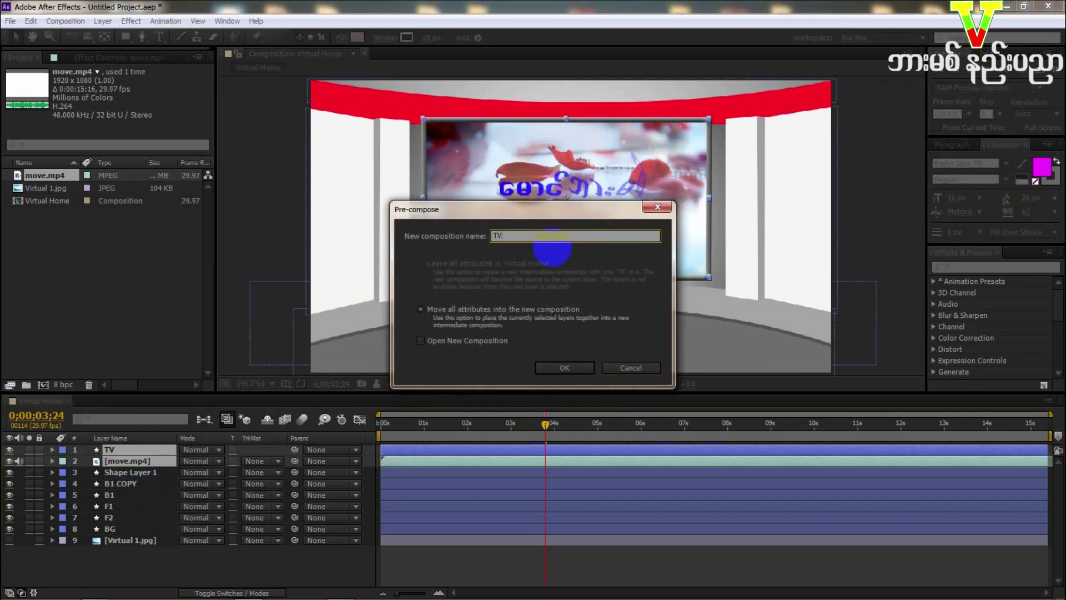
pyautogui.click(449, 316)
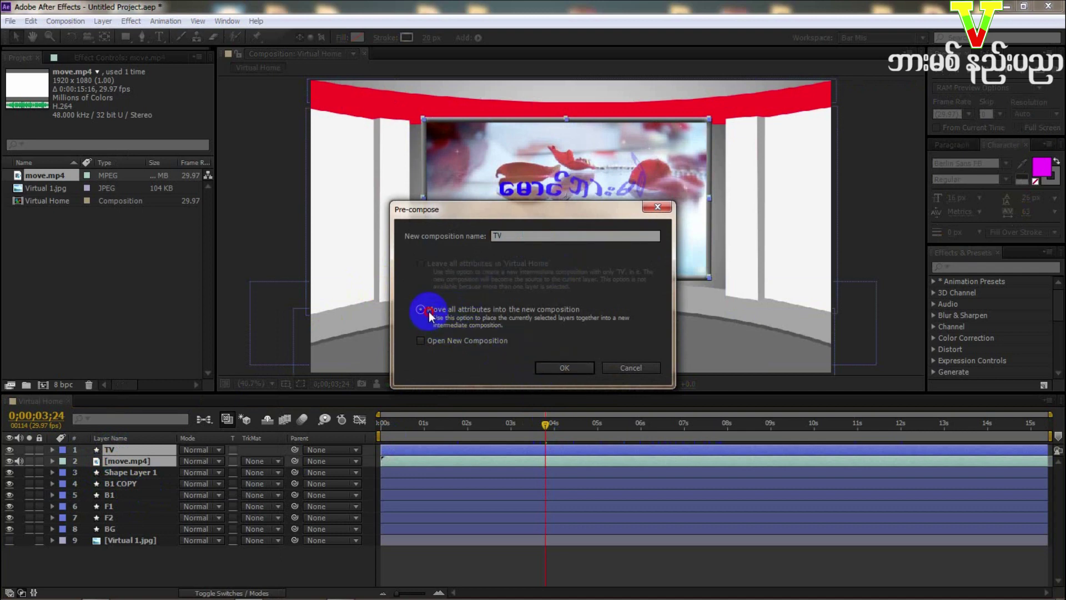
pyautogui.click(548, 368)
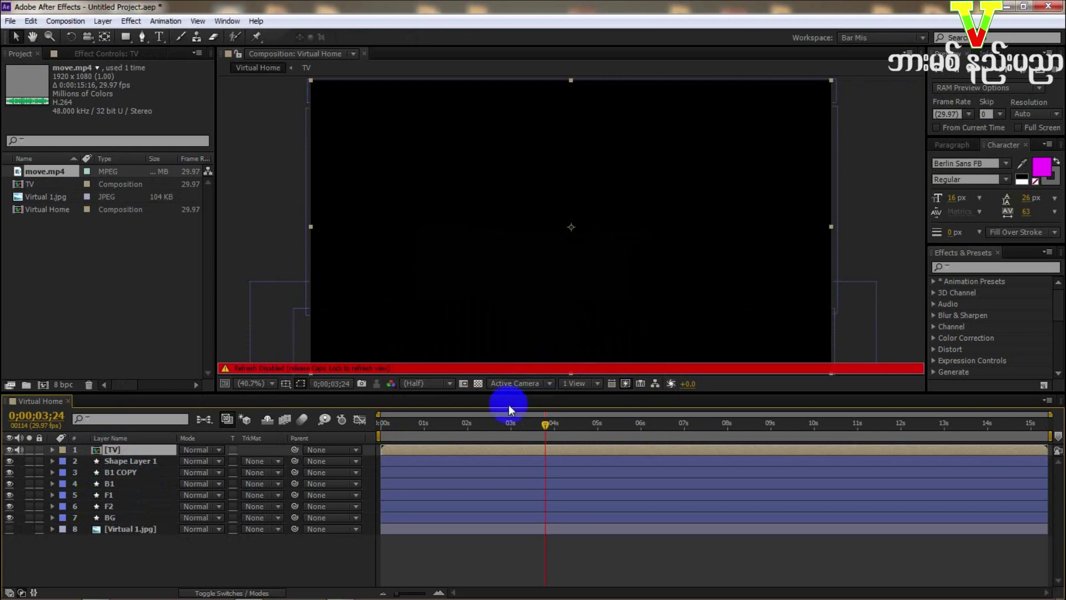
pyautogui.click(431, 485)
pyautogui.click(431, 476)
pyautogui.press('capslock')
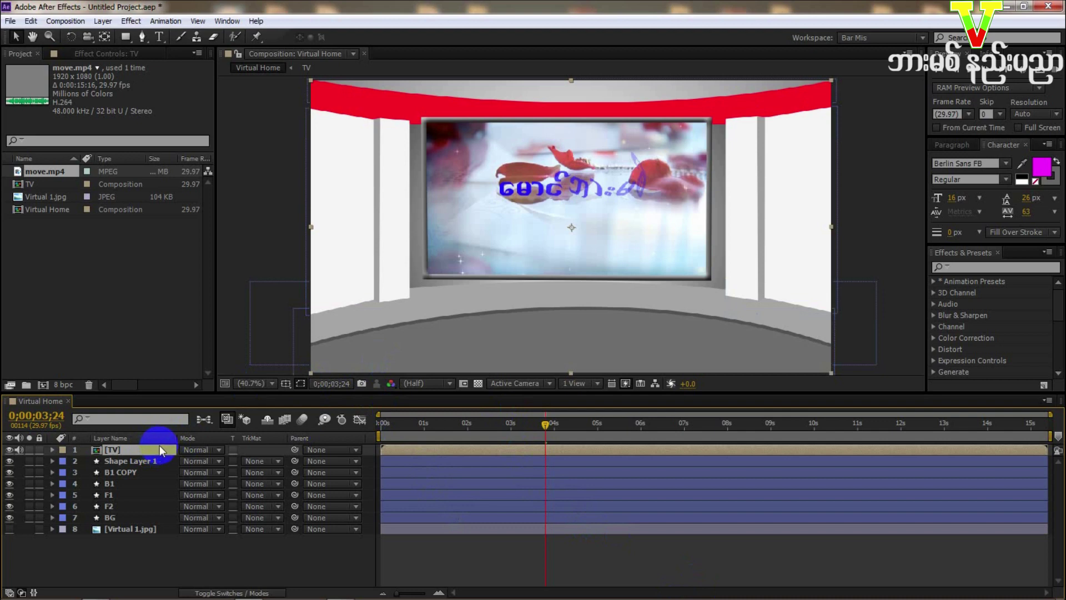
# Step: Duplicate the TV composition layer, flip the copy vertically and place it directly below the screen as a floor reflection
pyautogui.press('F2')
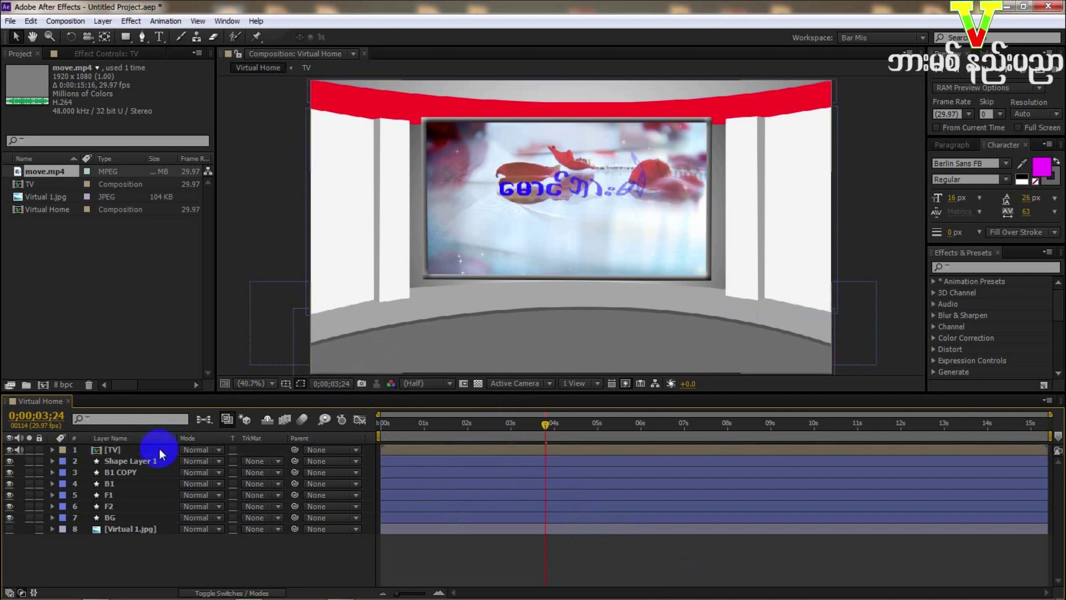
pyautogui.click(158, 448)
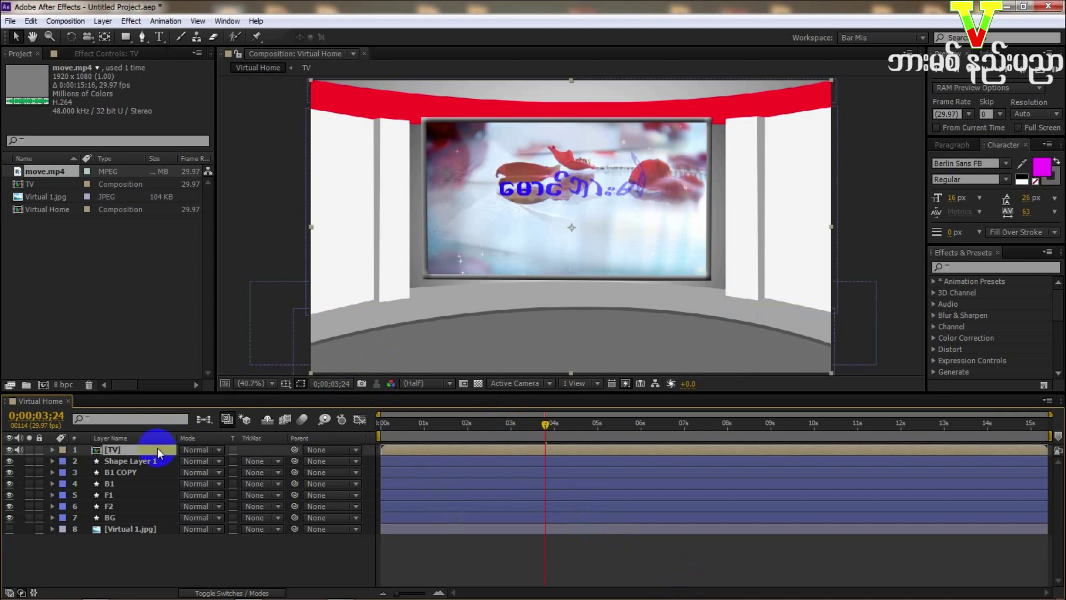
pyautogui.hotkey('ctrl', 'd')
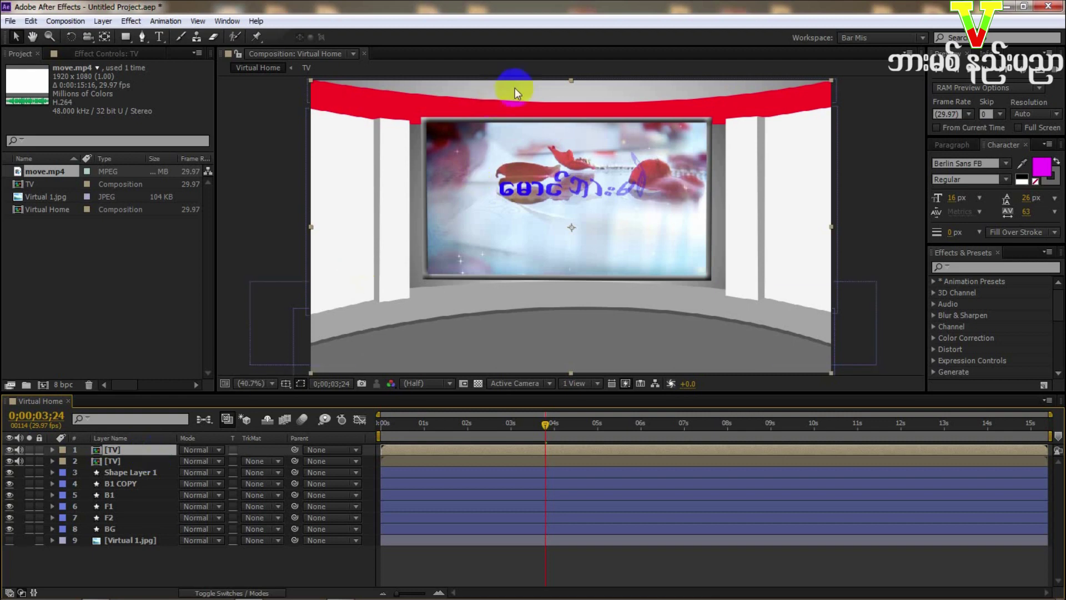
pyautogui.moveTo(571, 79); pyautogui.dragTo(549, 343)
pyautogui.moveTo(581, 237); pyautogui.dragTo(577, 335)
# Step: Set the opacity of the flipped TV reflection layer to 30%
pyautogui.click(148, 449)
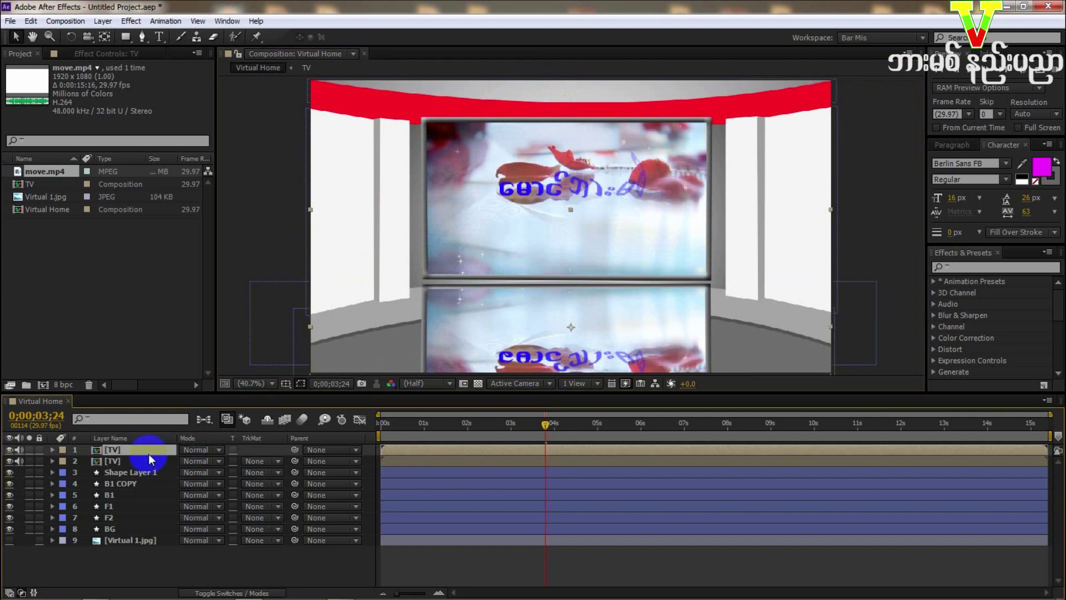
pyautogui.press('t')
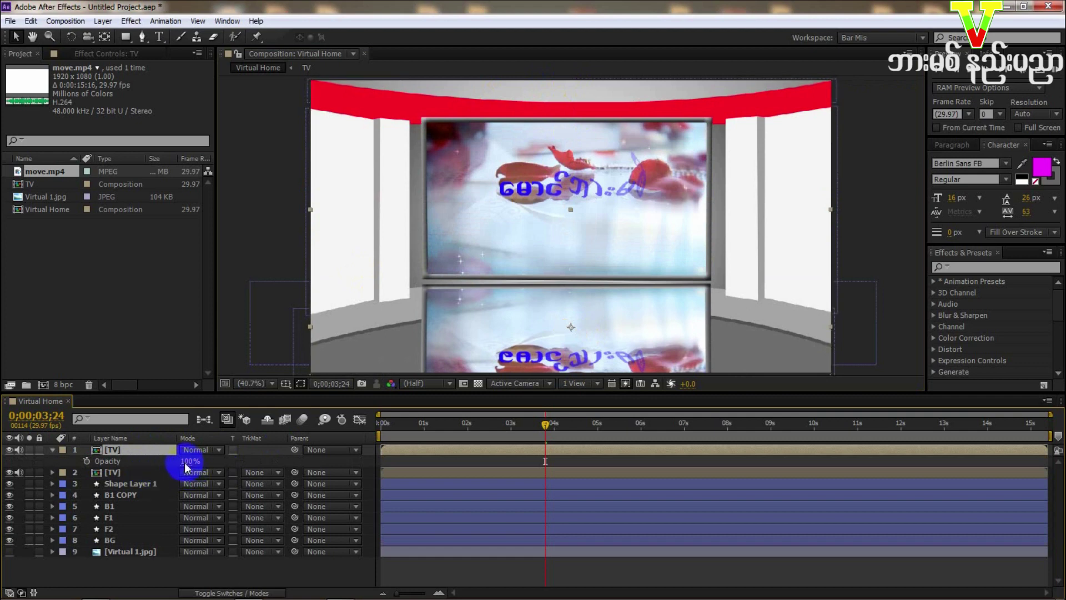
pyautogui.press('t')
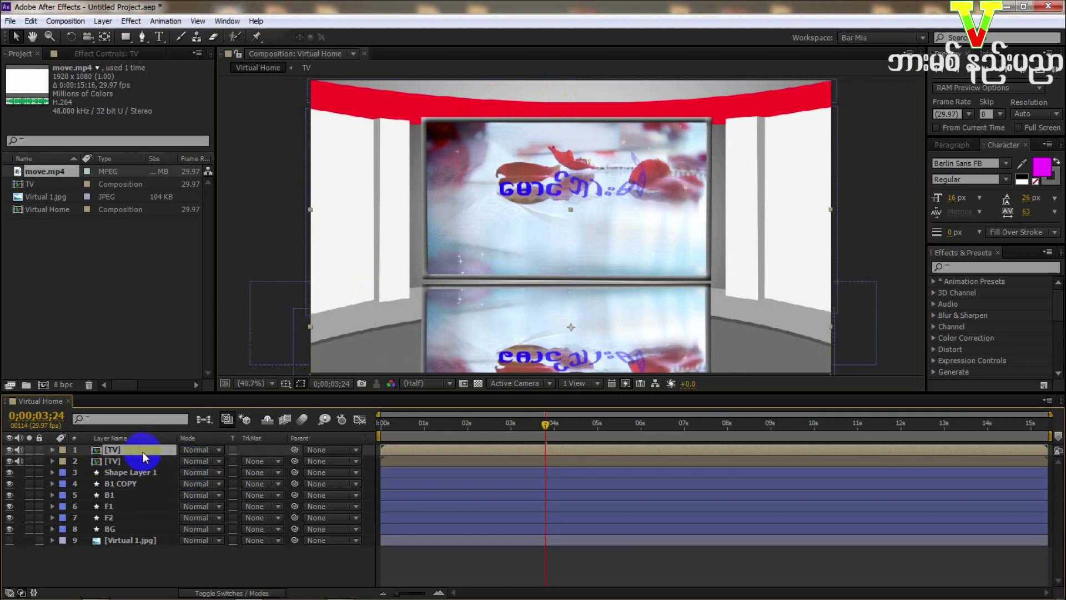
pyautogui.press('t')
pyautogui.moveTo(183, 469); pyautogui.dragTo(150, 472)
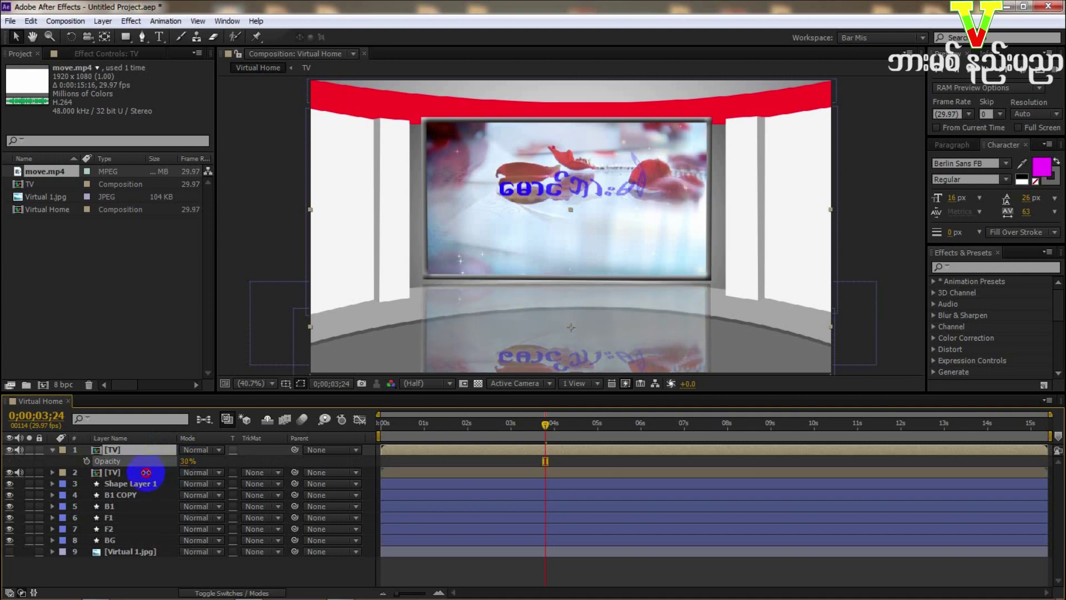
# Step: Deselect everything and play a RAM preview of the Virtual Home composition to check the video and its reflection
pyautogui.click(230, 461)
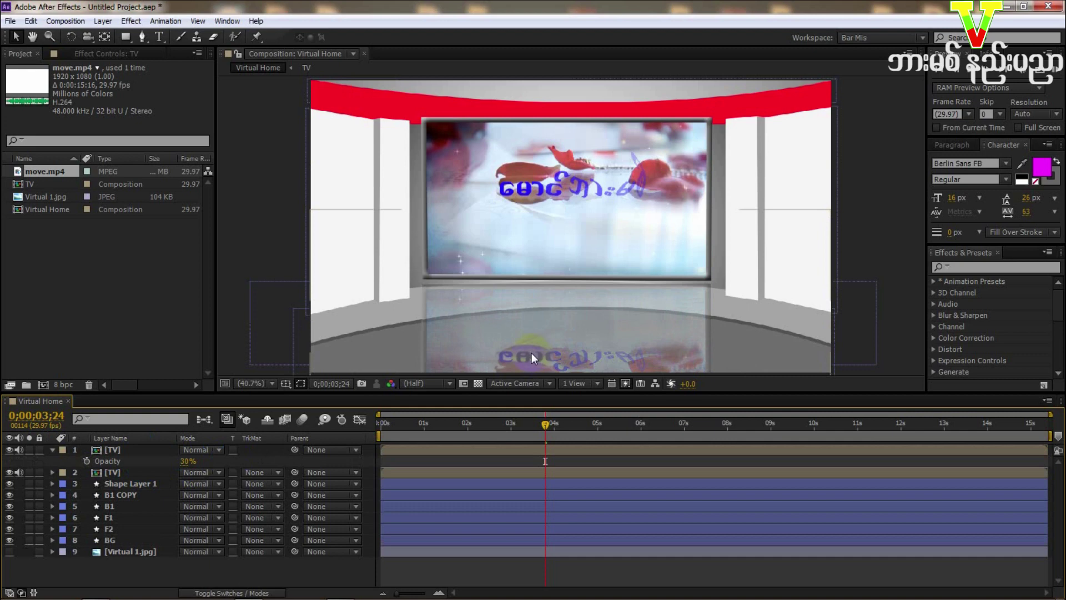
pyautogui.click(1059, 78)
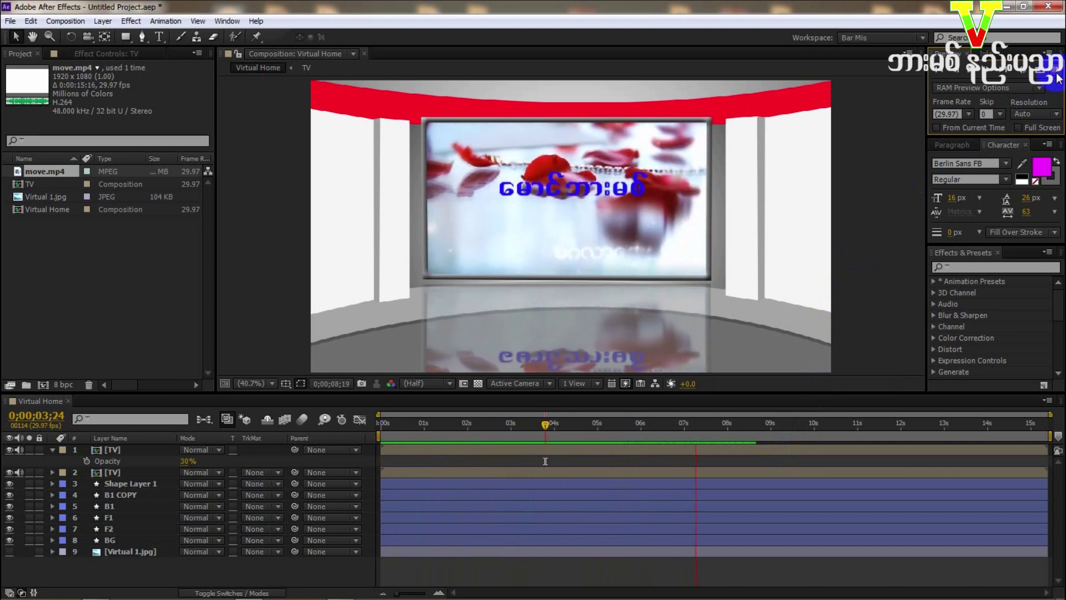
pyautogui.press('space')
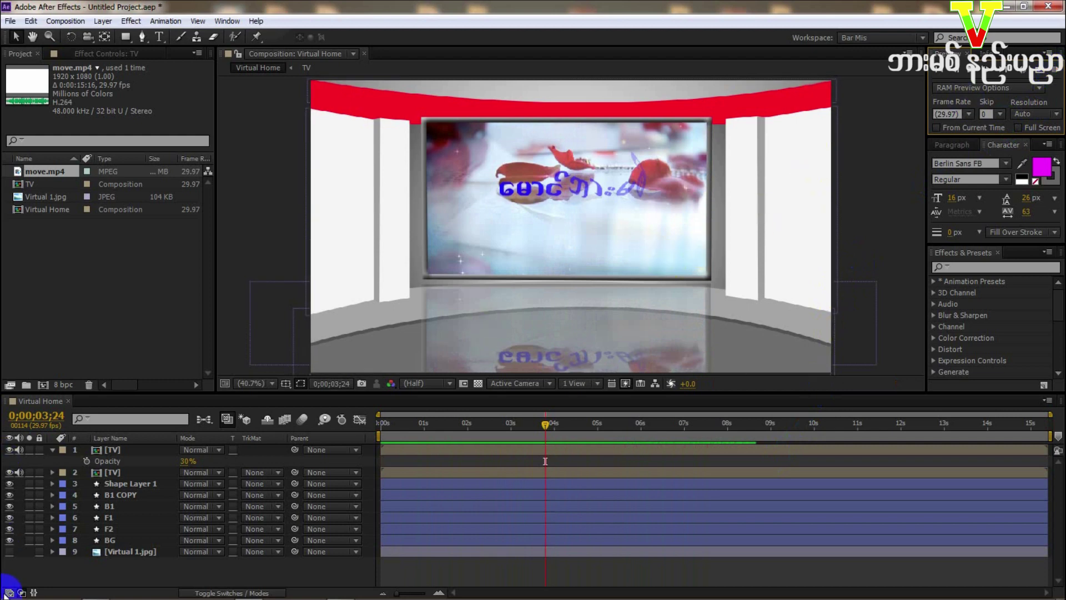
# Step: Move the Virtual 1.jpg layer above all other layers, toggle its visibility to compare it with the design, and leave it hidden
pyautogui.click(10, 550)
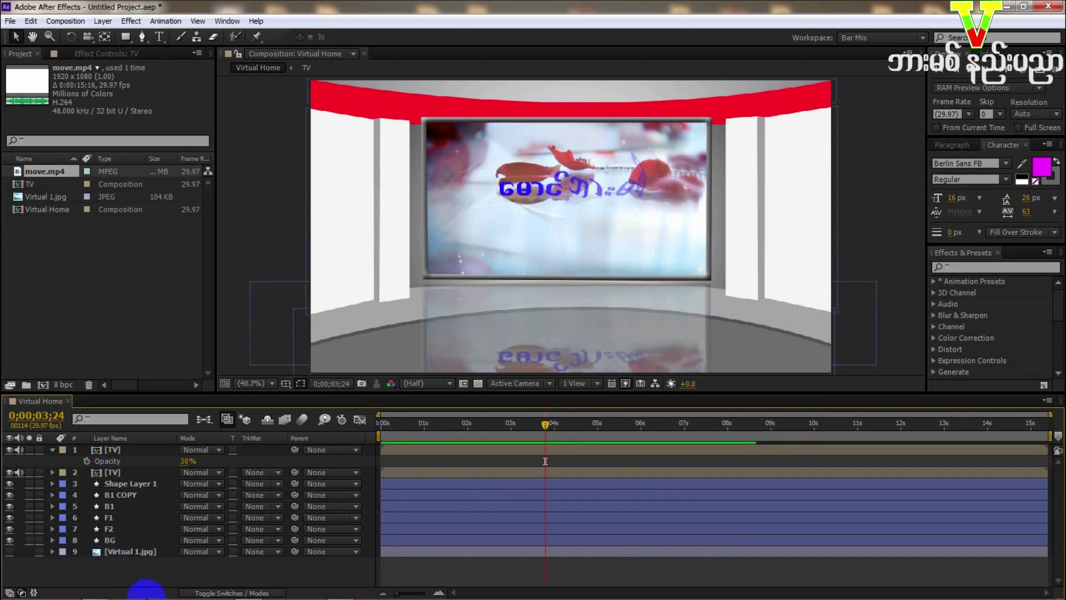
pyautogui.moveTo(125, 586)
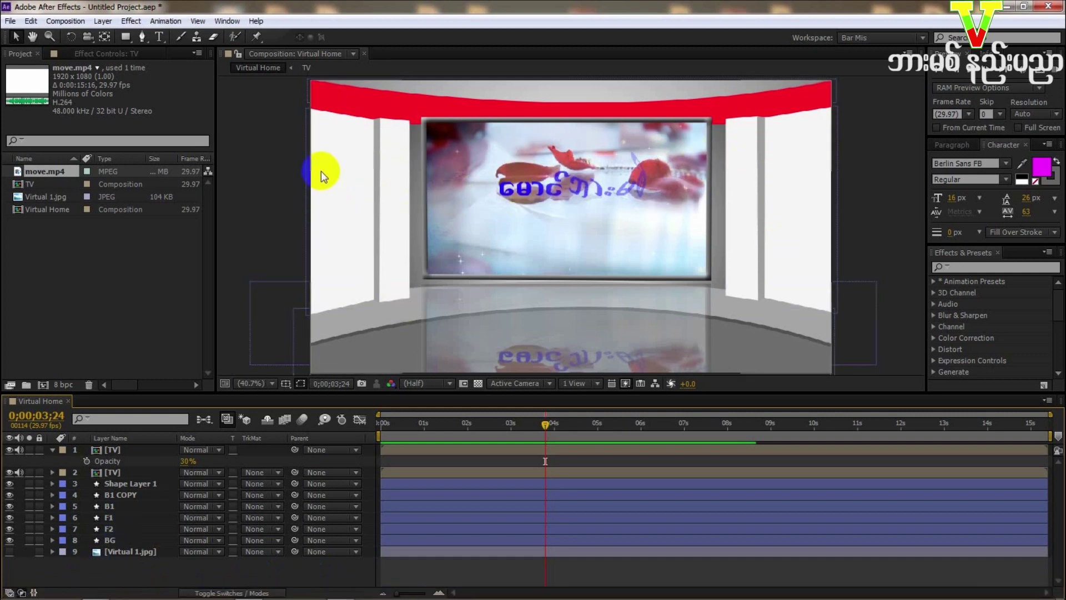
pyautogui.moveTo(119, 552); pyautogui.dragTo(111, 453)
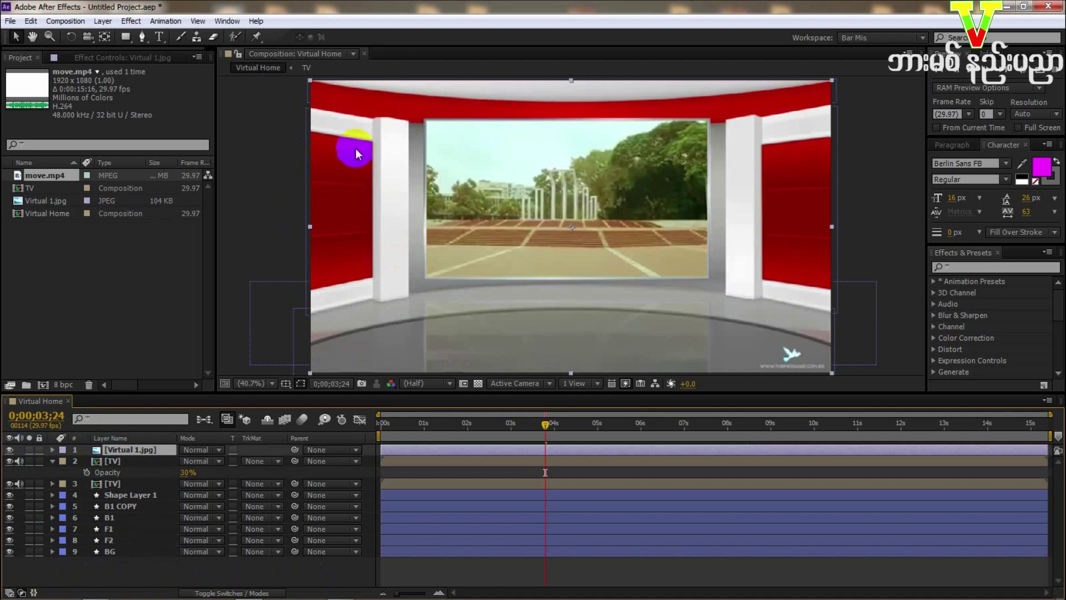
pyautogui.click(9, 449)
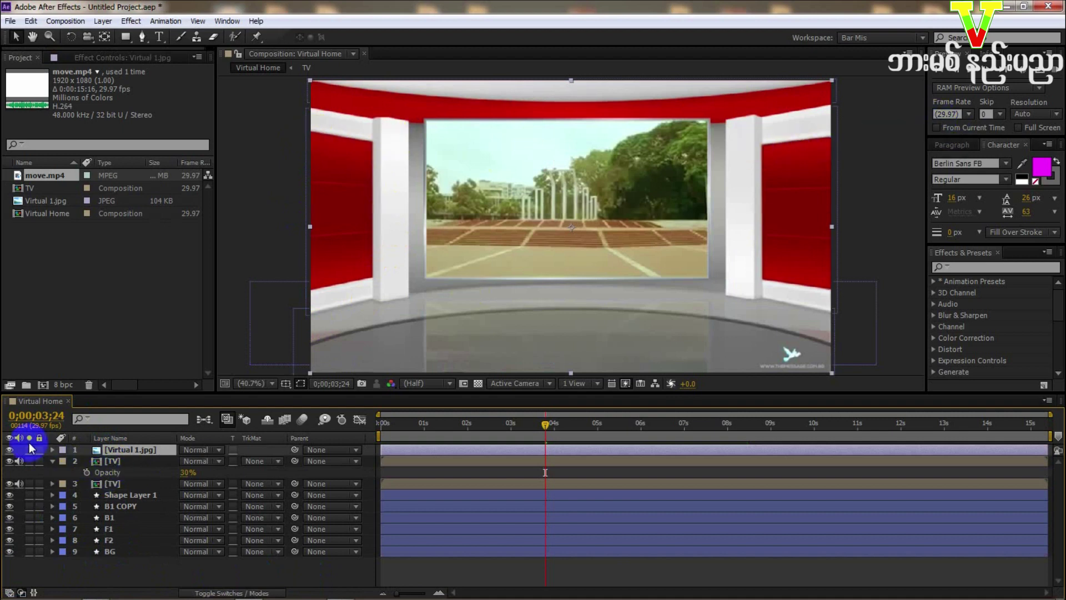
pyautogui.click(9, 451)
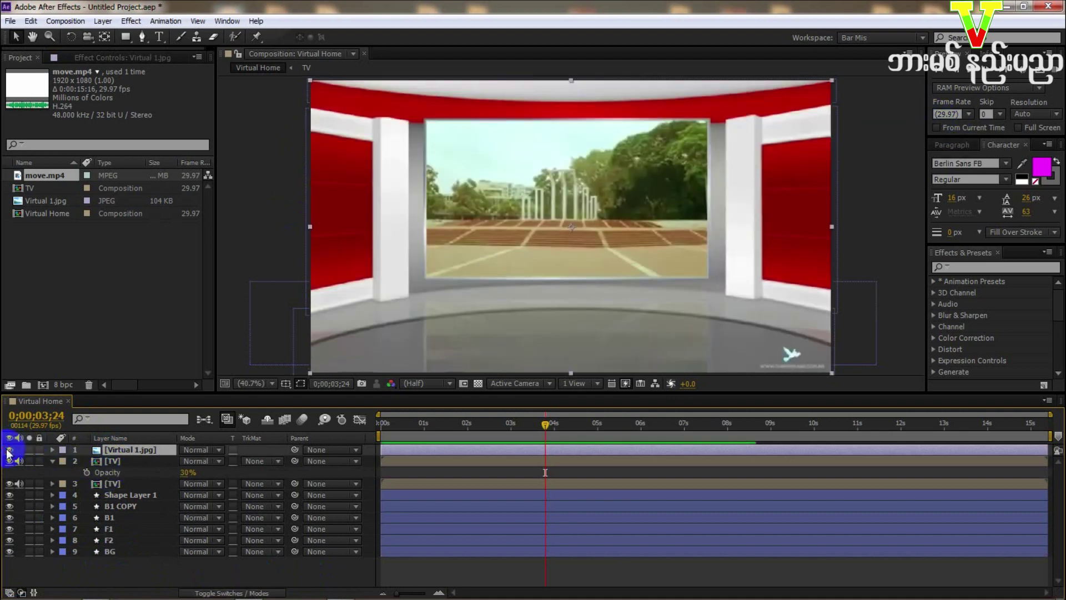
pyautogui.click(10, 450)
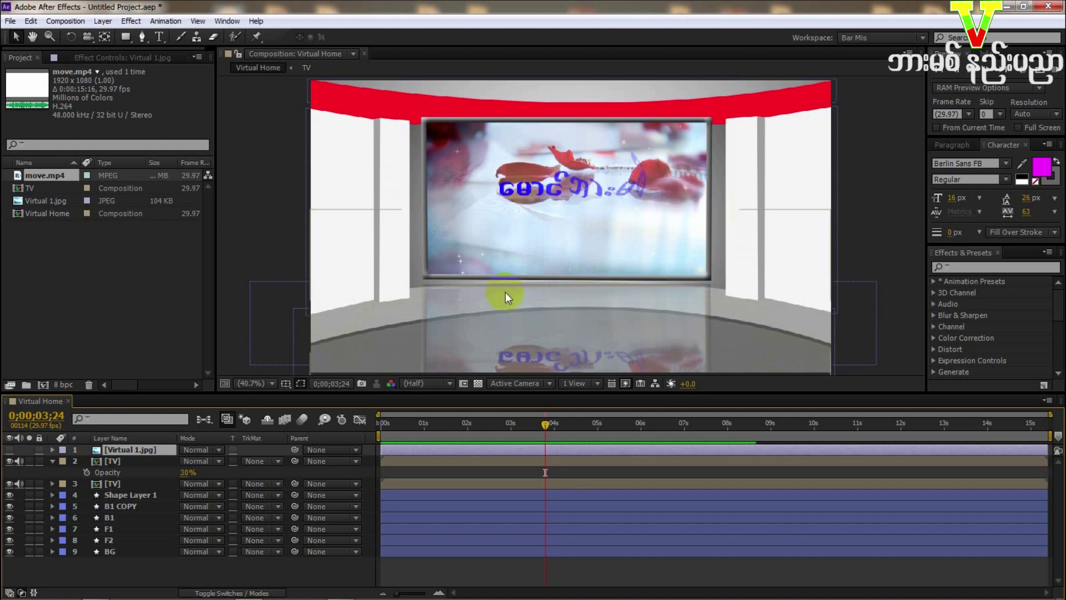
# Step: Switch to the Level 1-3 lesson list in Notepad
pyautogui.moveTo(441, 598)
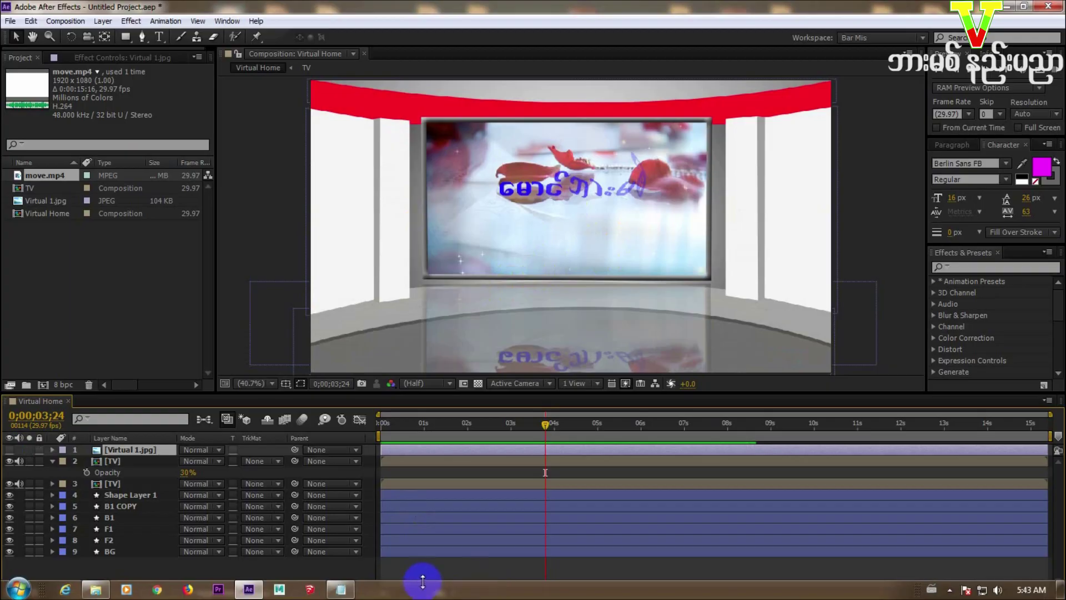
pyautogui.click(352, 593)
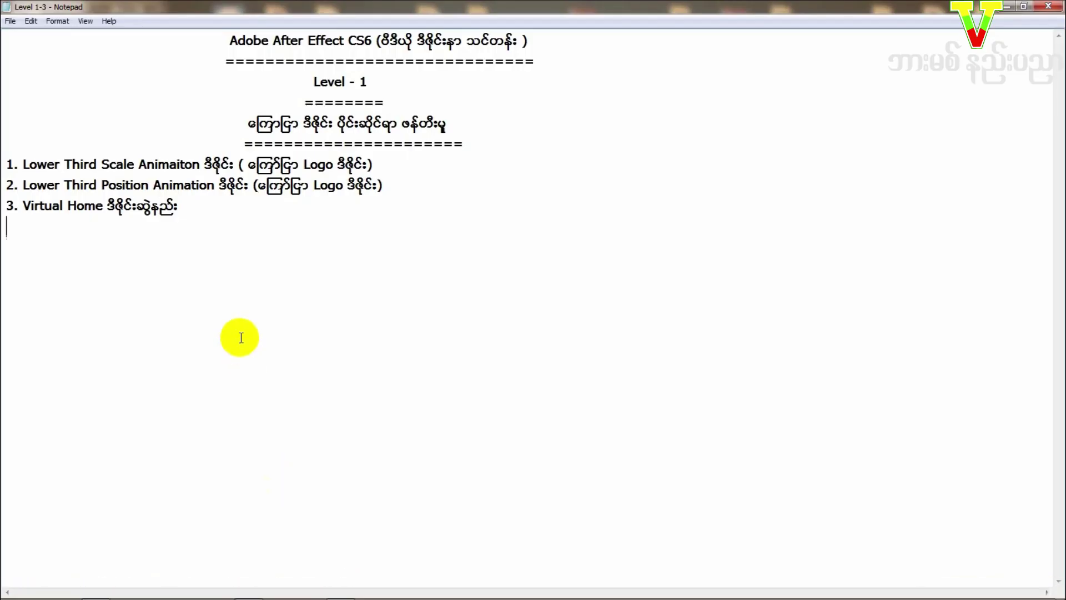